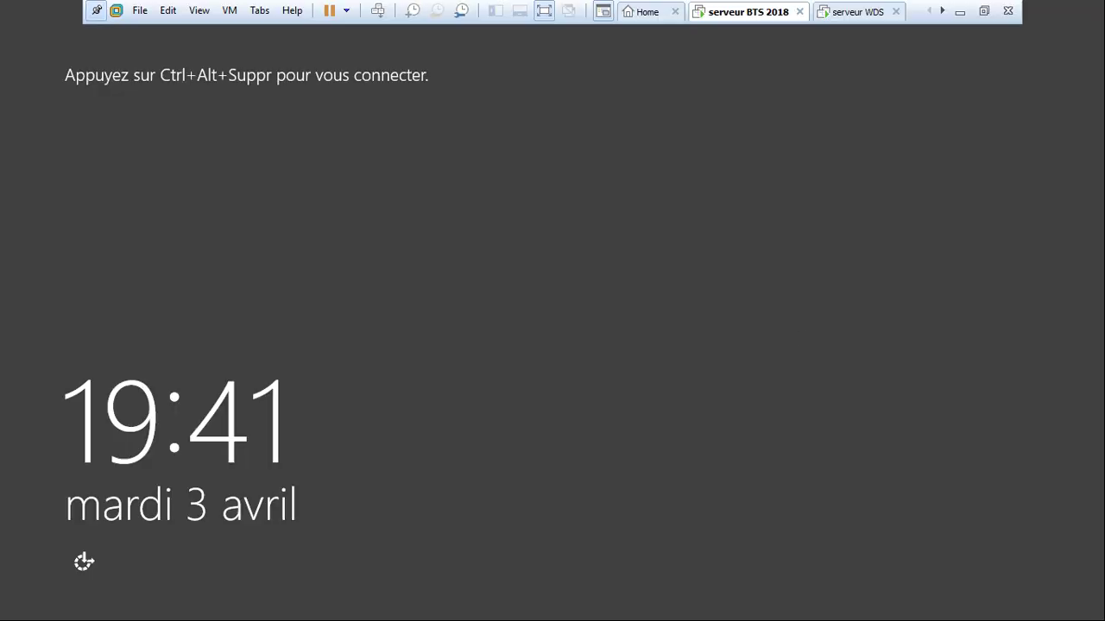
Sign in to serveur BTS 2018 with the Administrateur account password.
click(377, 11)
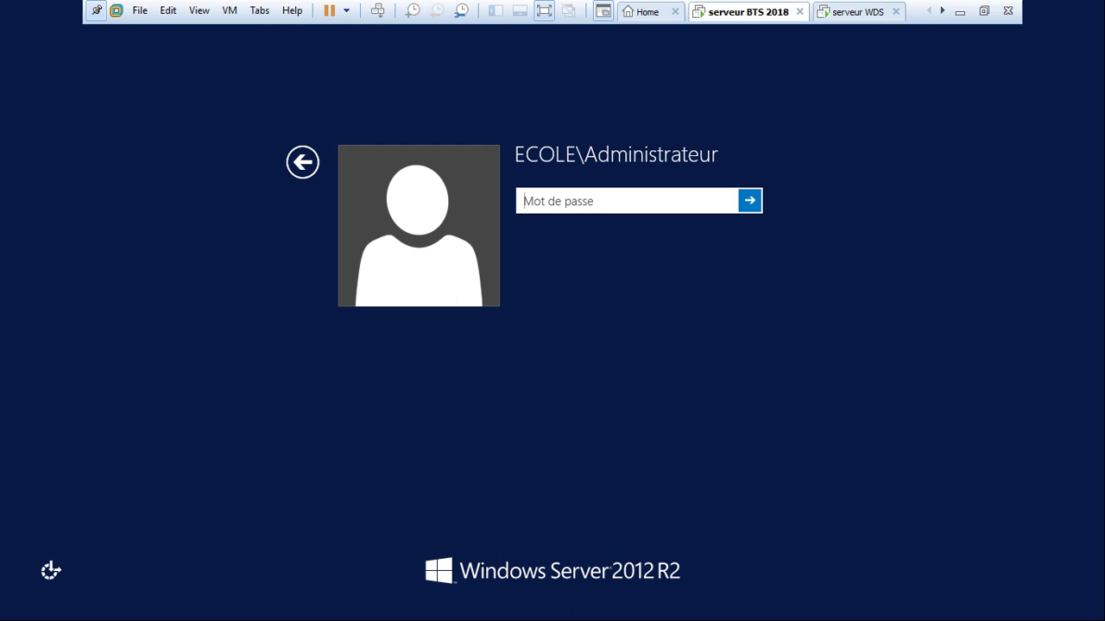
text(************)
key(Return)
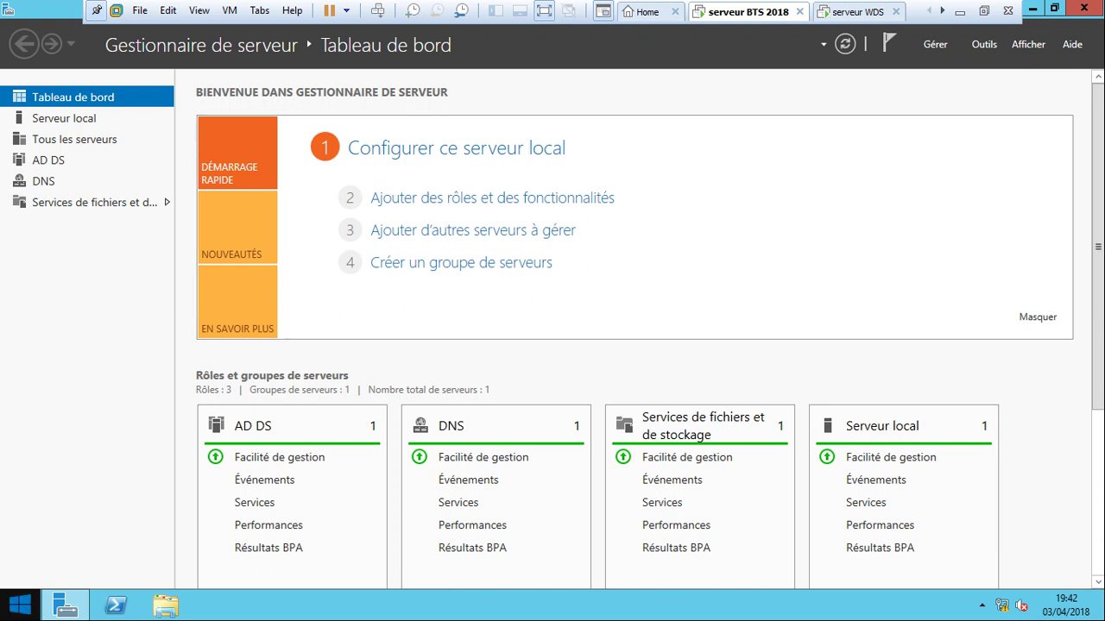
From the desktop, launch Active Directory Users and Computers to view the ecole.ci domain.
key(super)
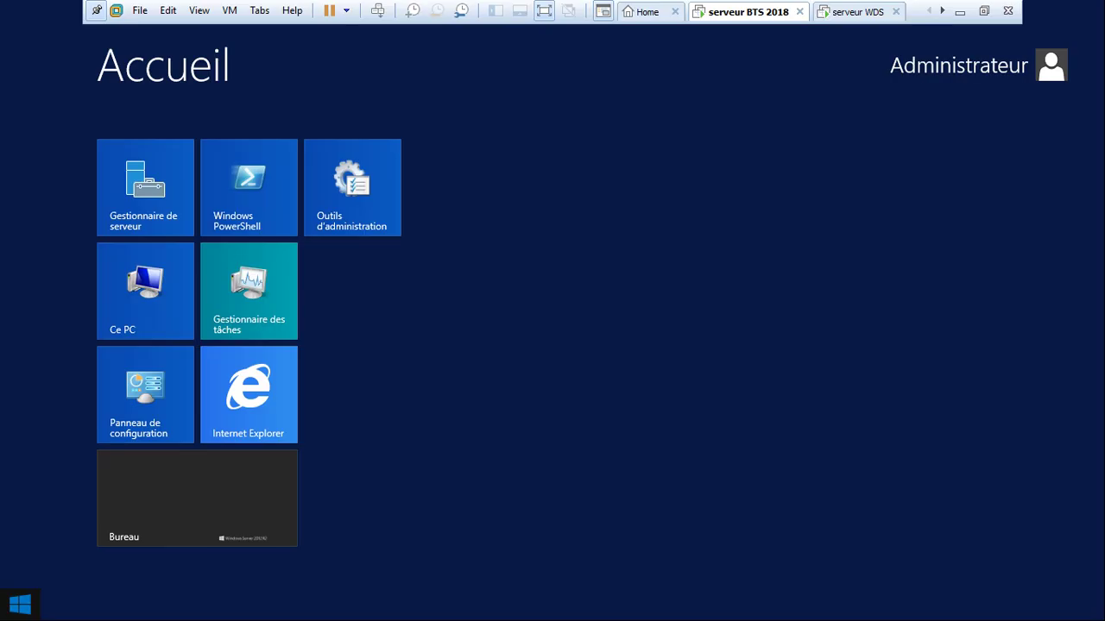
key(super)
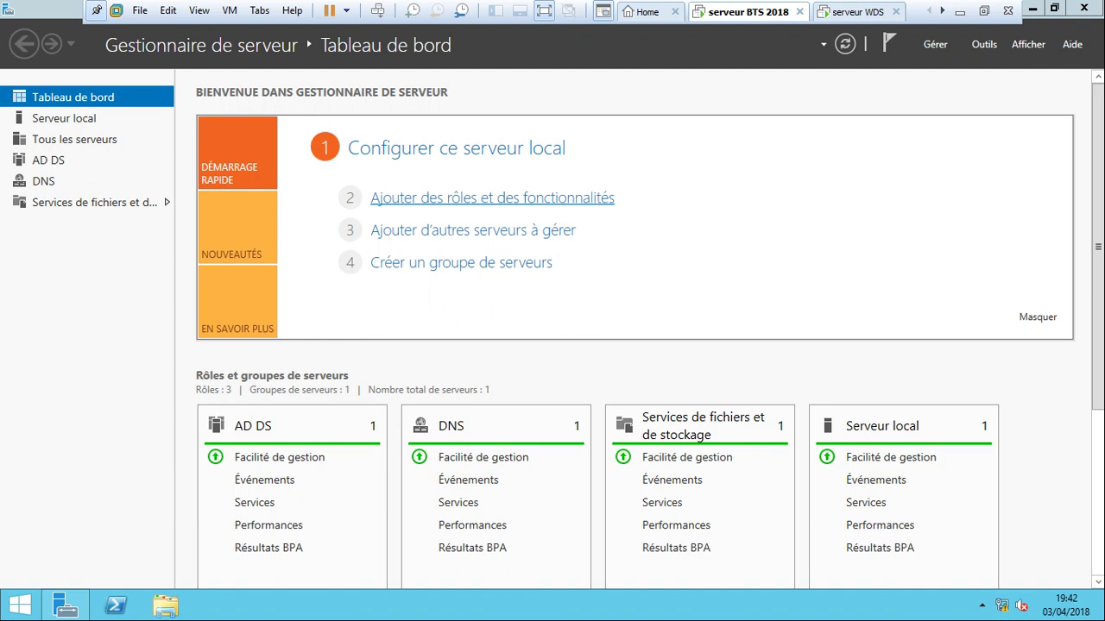
mouse_move(1103, 2)
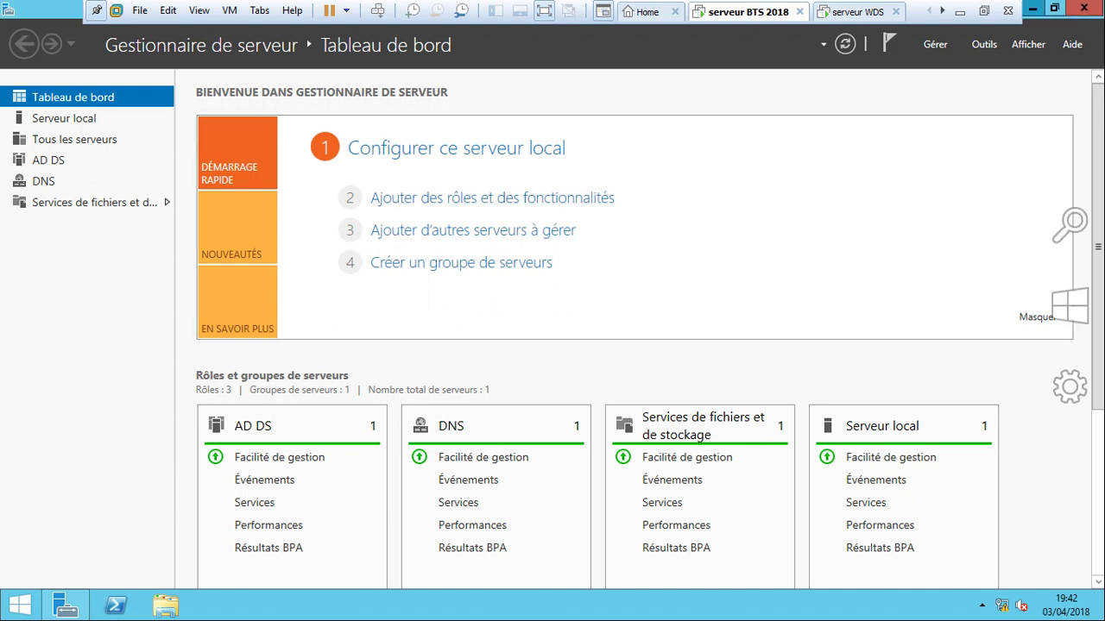
key(super+d)
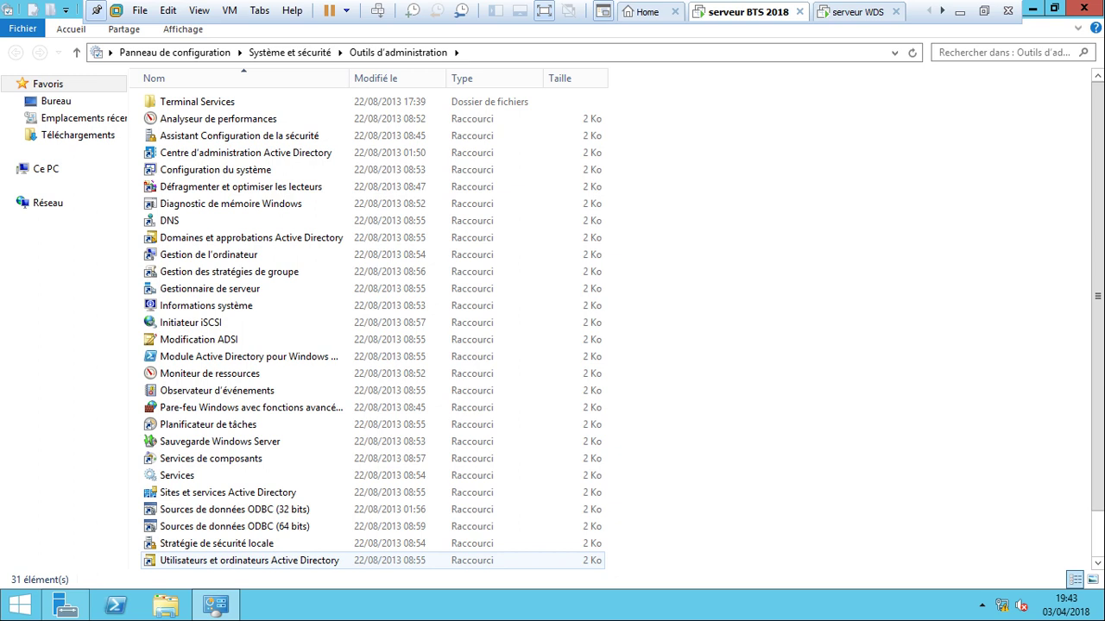
click(250, 560)
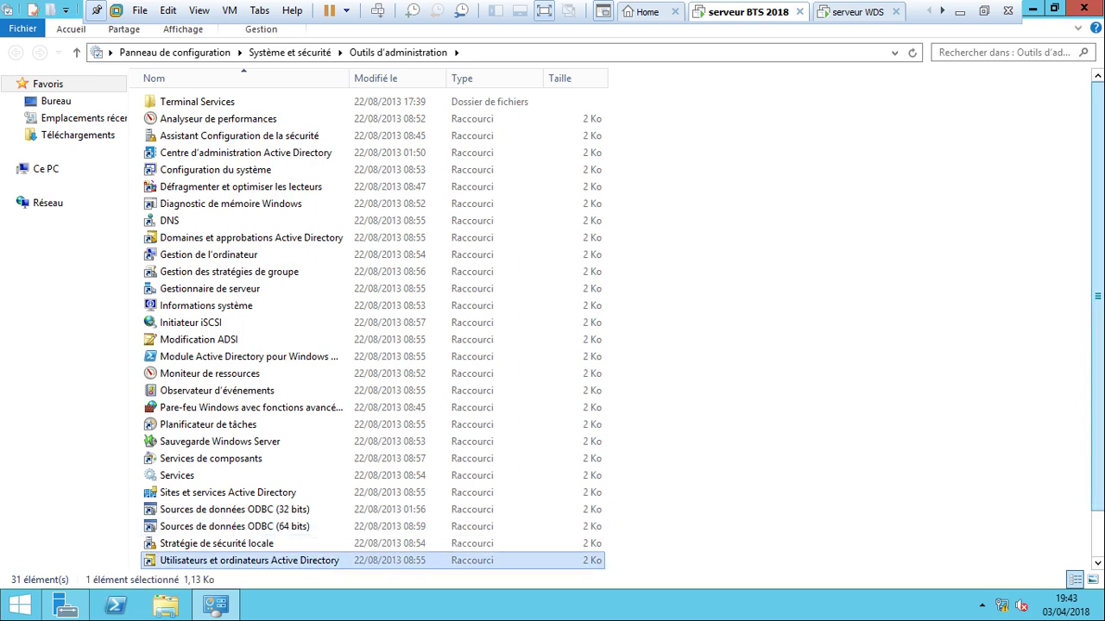
click(1084, 9)
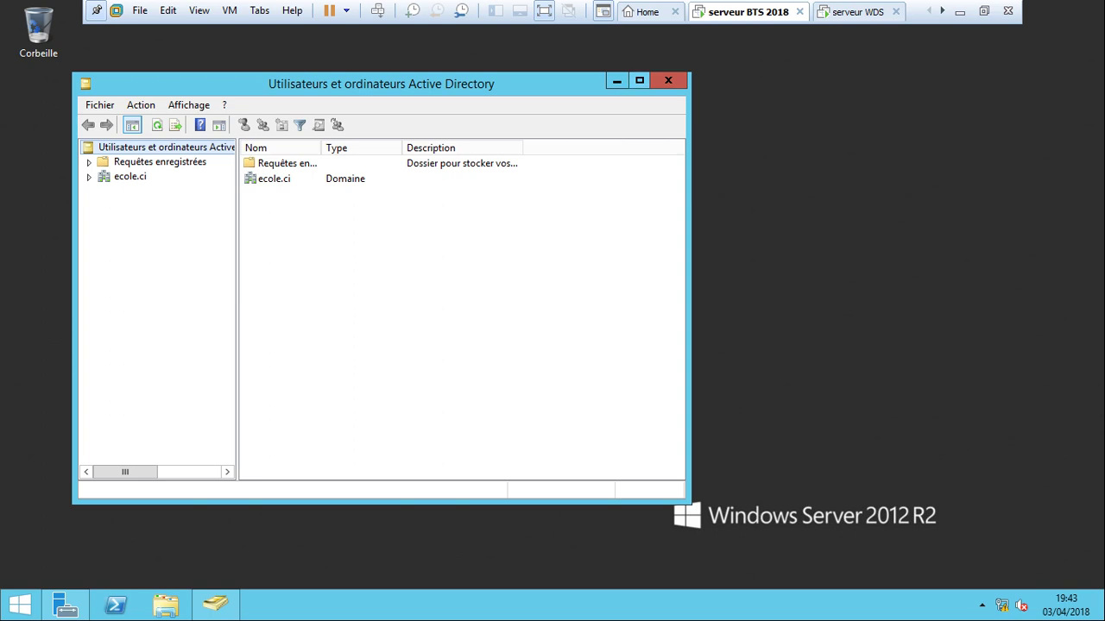
Maximize the console, browse Computers, Domain Controllers and Users, then switch to serveur WDS.
click(640, 81)
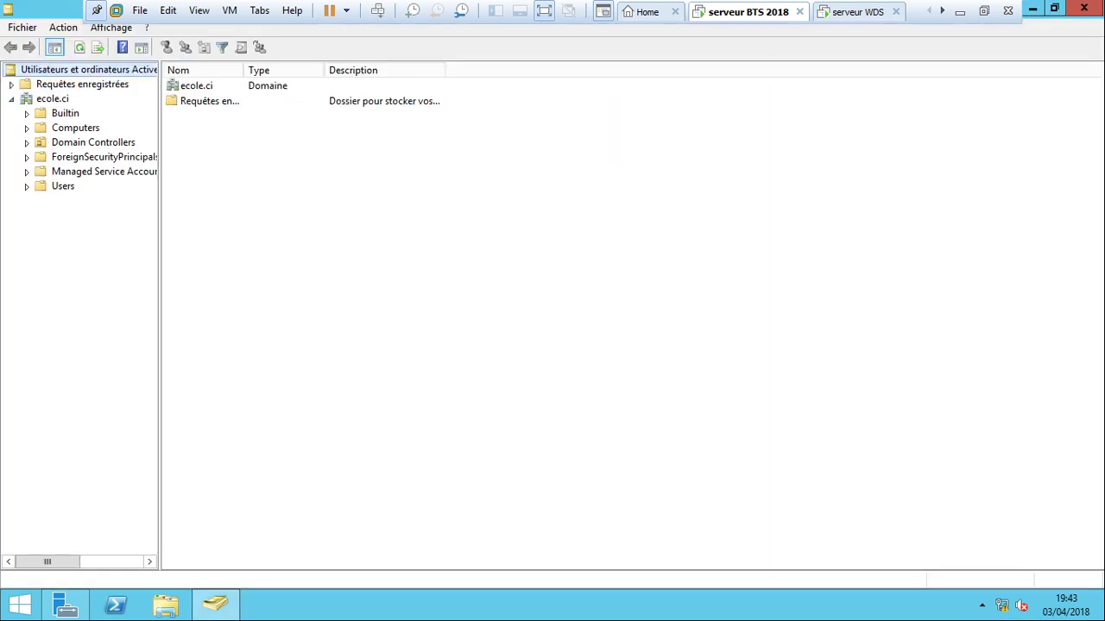
click(75, 128)
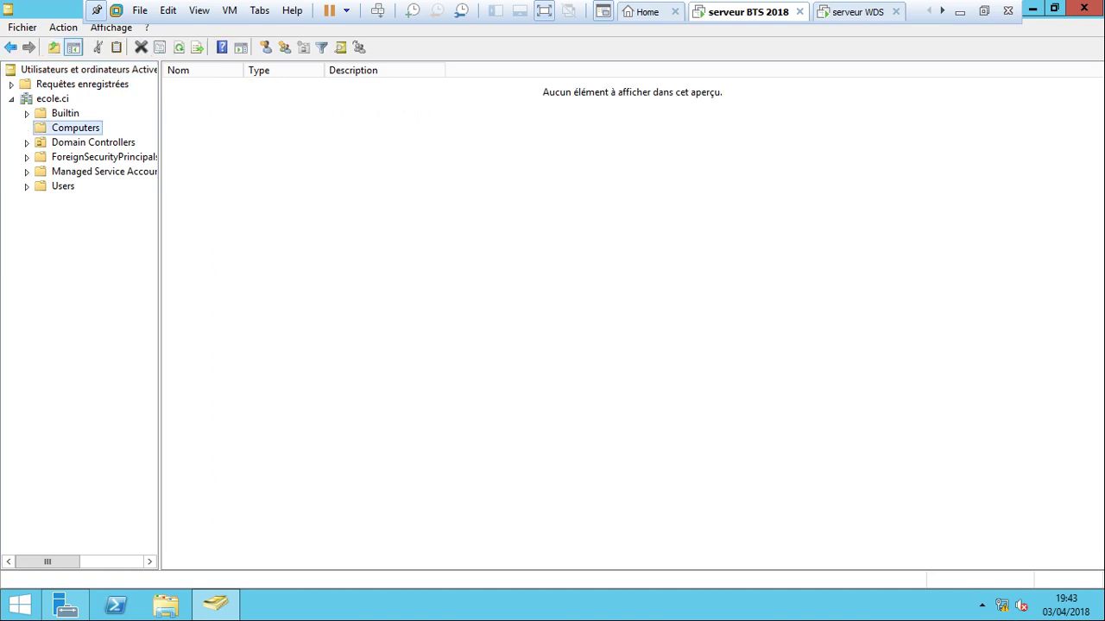
click(92, 142)
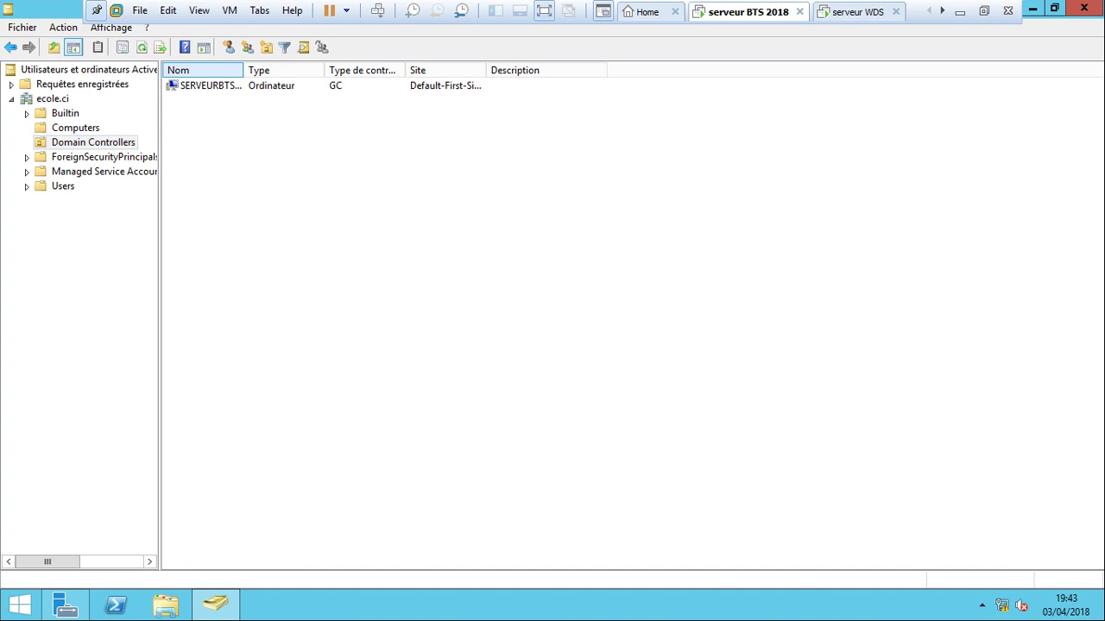
double_click(245, 70)
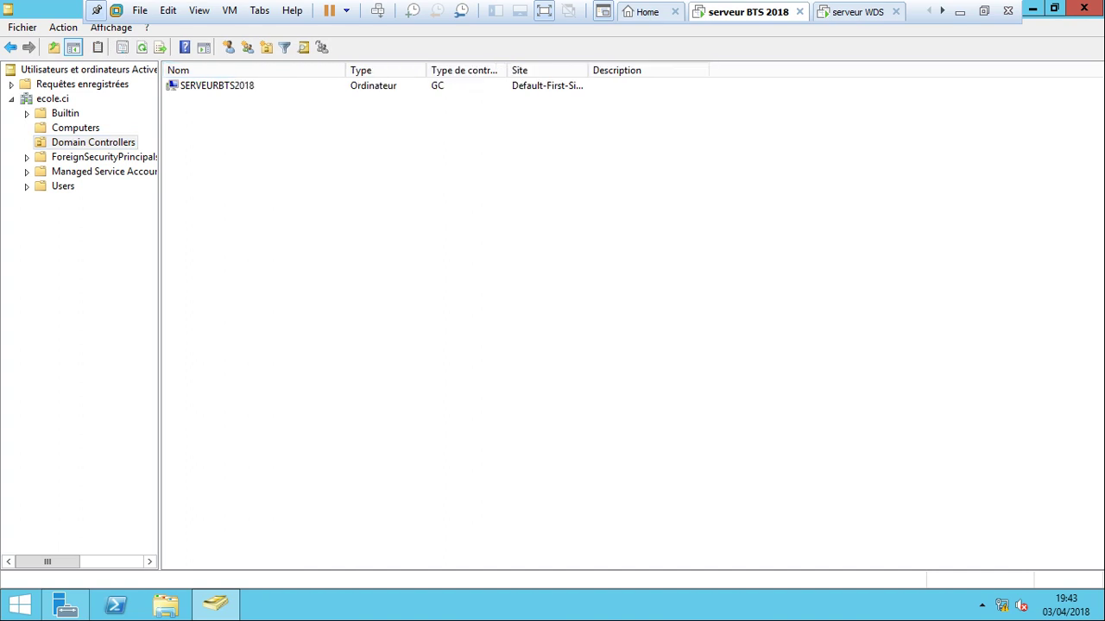
click(75, 128)
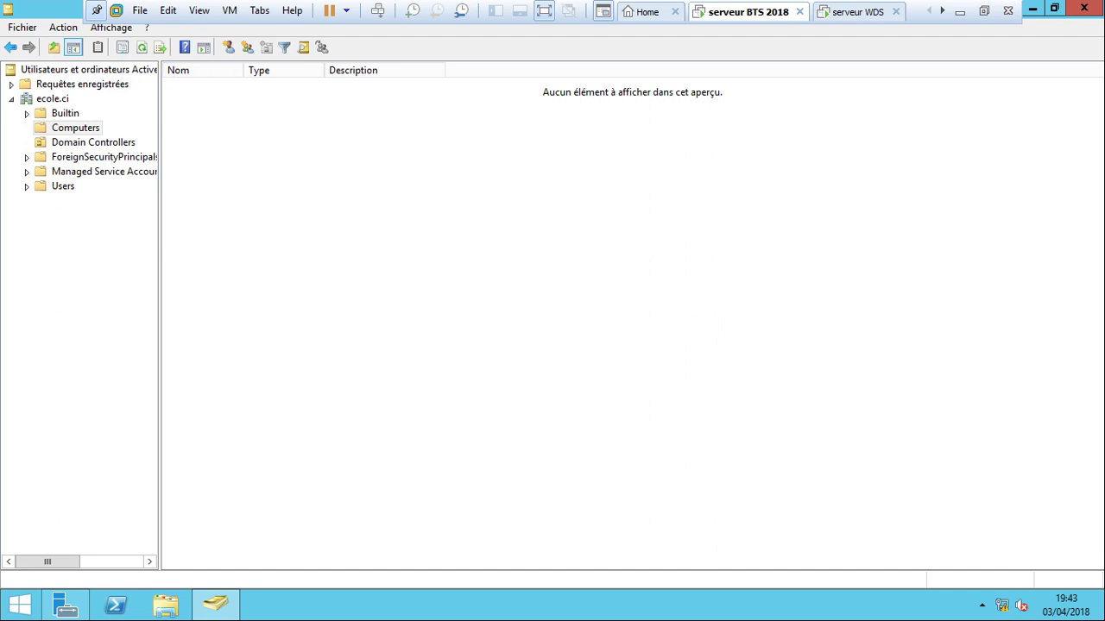
click(62, 186)
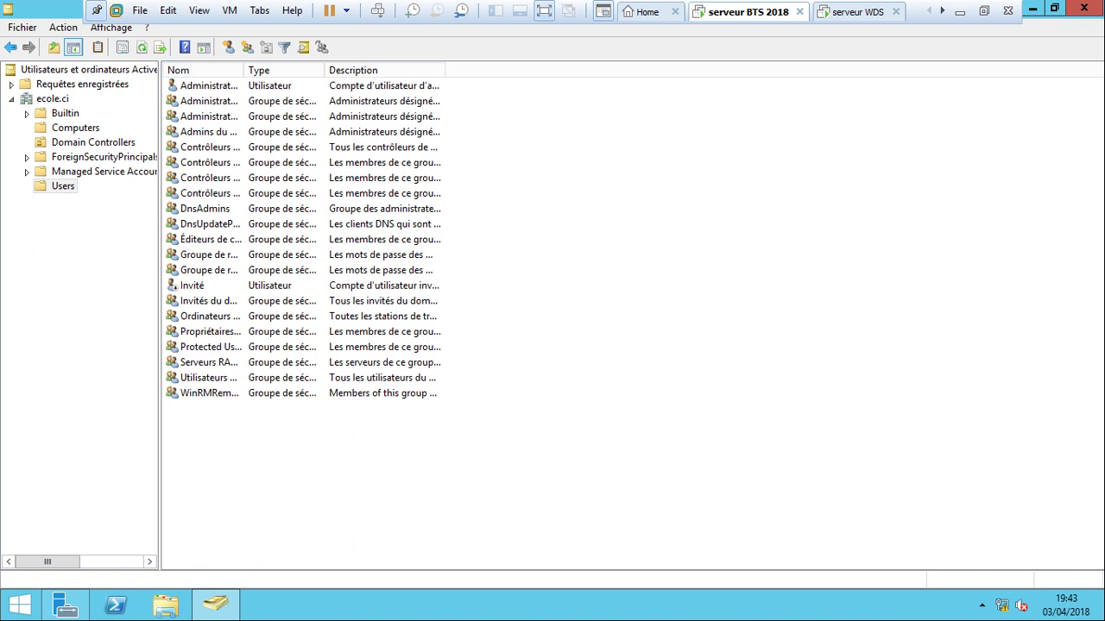
click(75, 127)
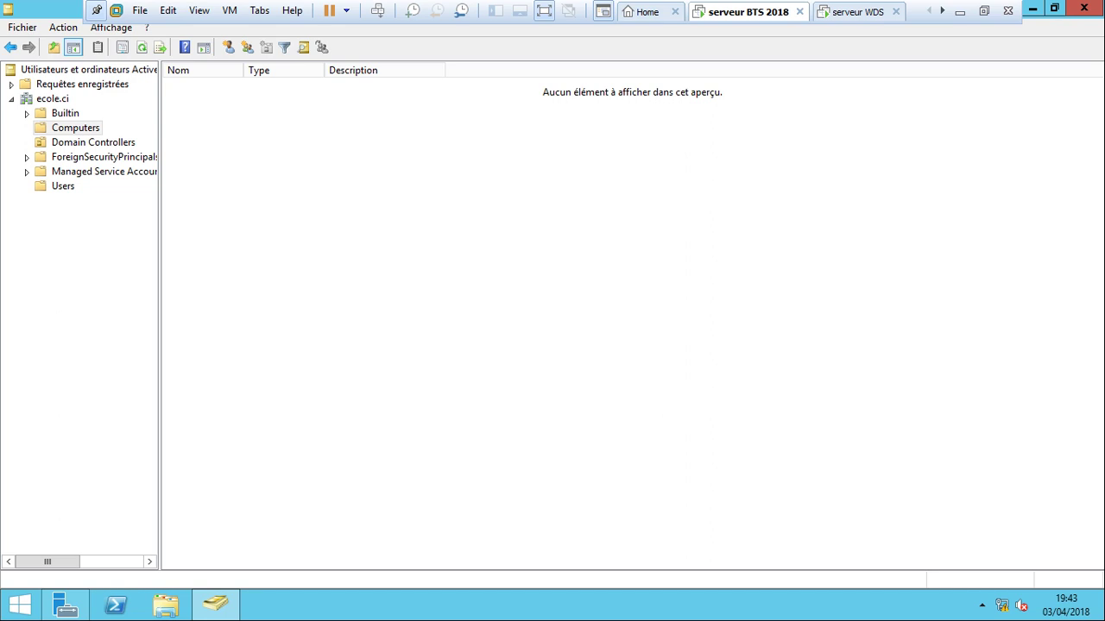
click(857, 12)
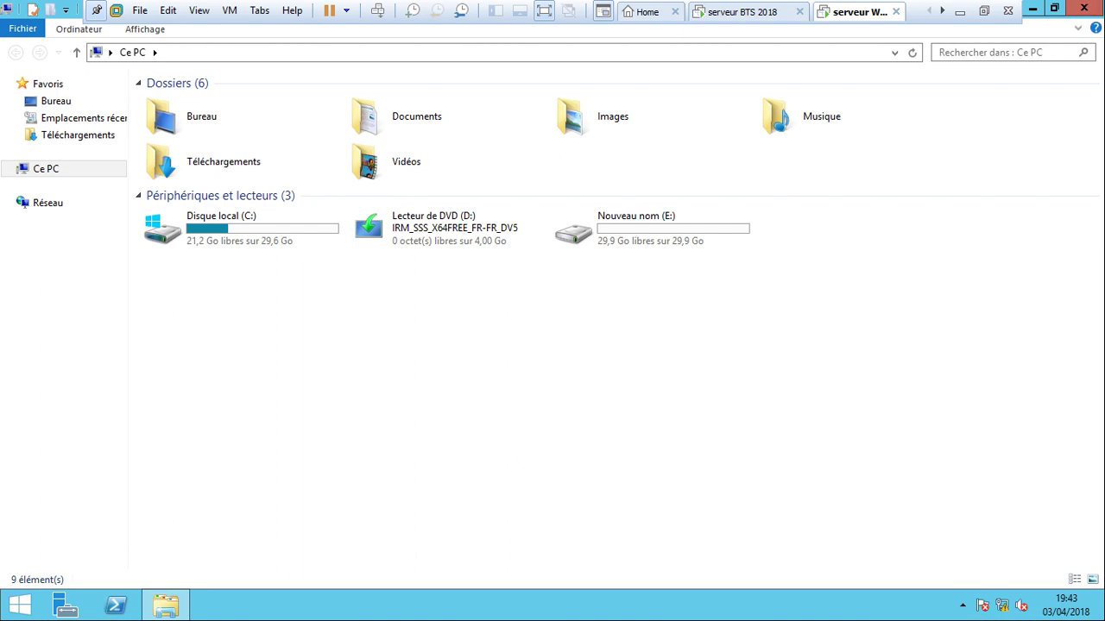
In Ce PC's system properties, set the computer's domain membership to ecole.ci.
right_click(44, 168)
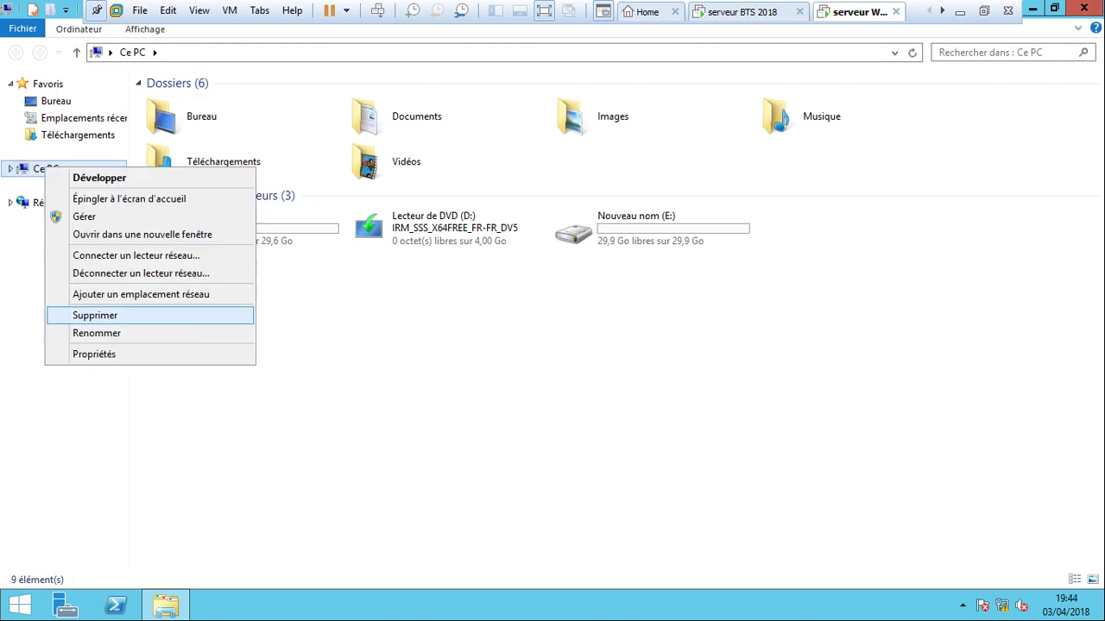
click(94, 354)
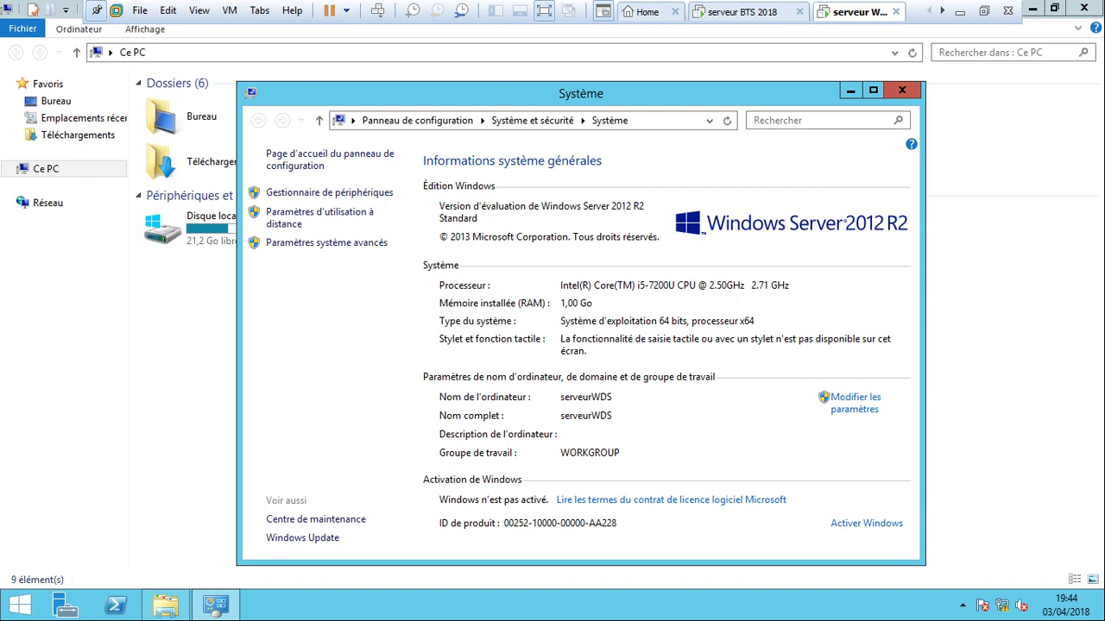
click(855, 397)
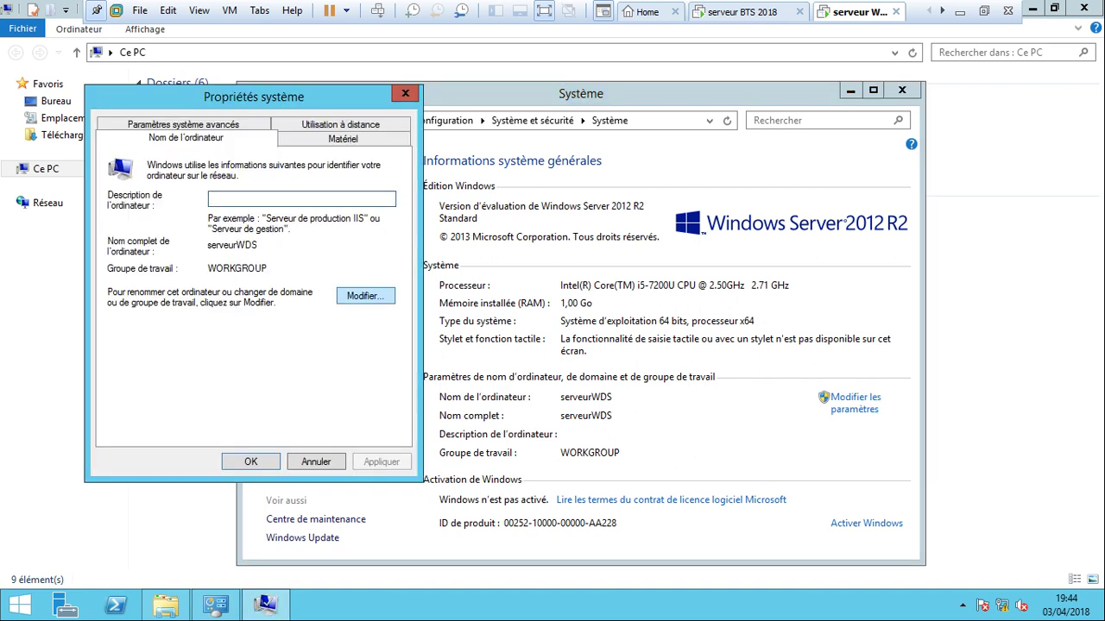
click(365, 296)
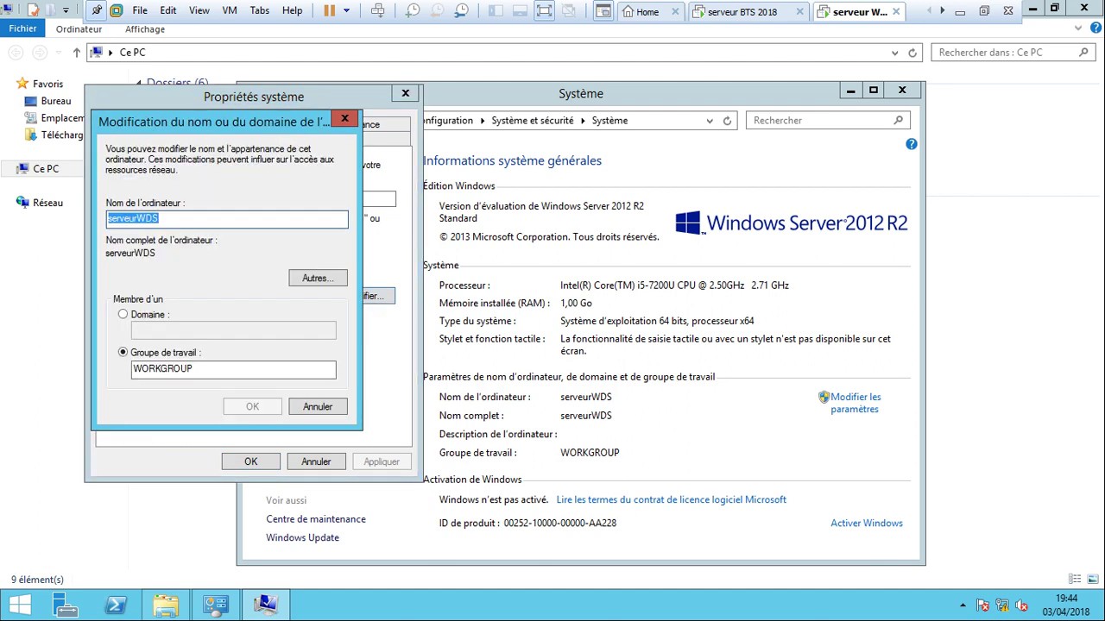
click(123, 314)
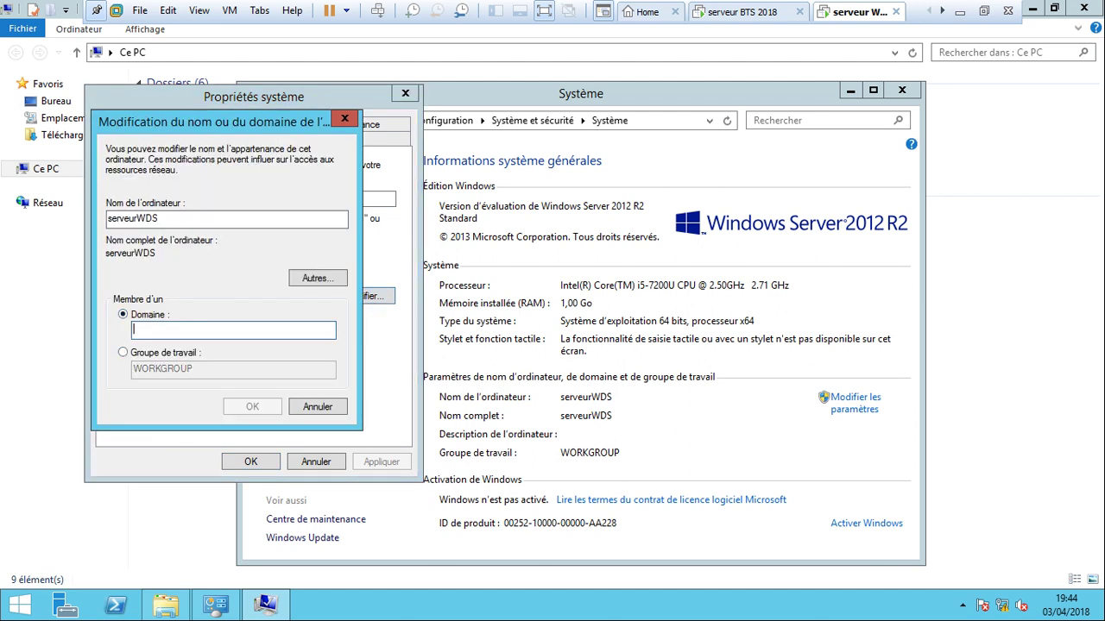
text(ec)
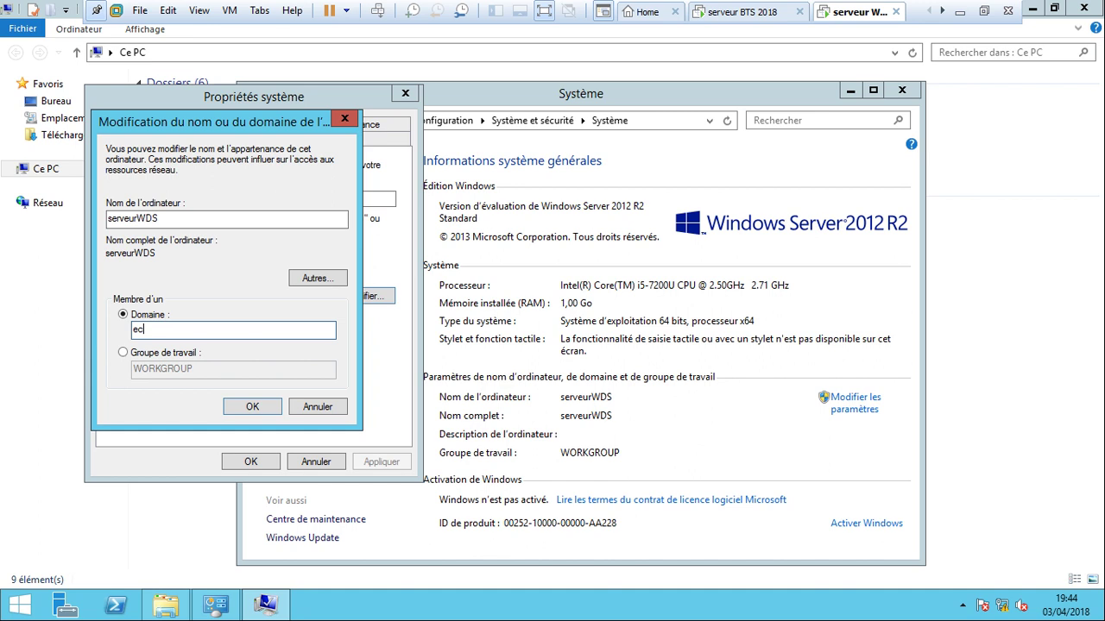
text(ole.ci)
click(252, 406)
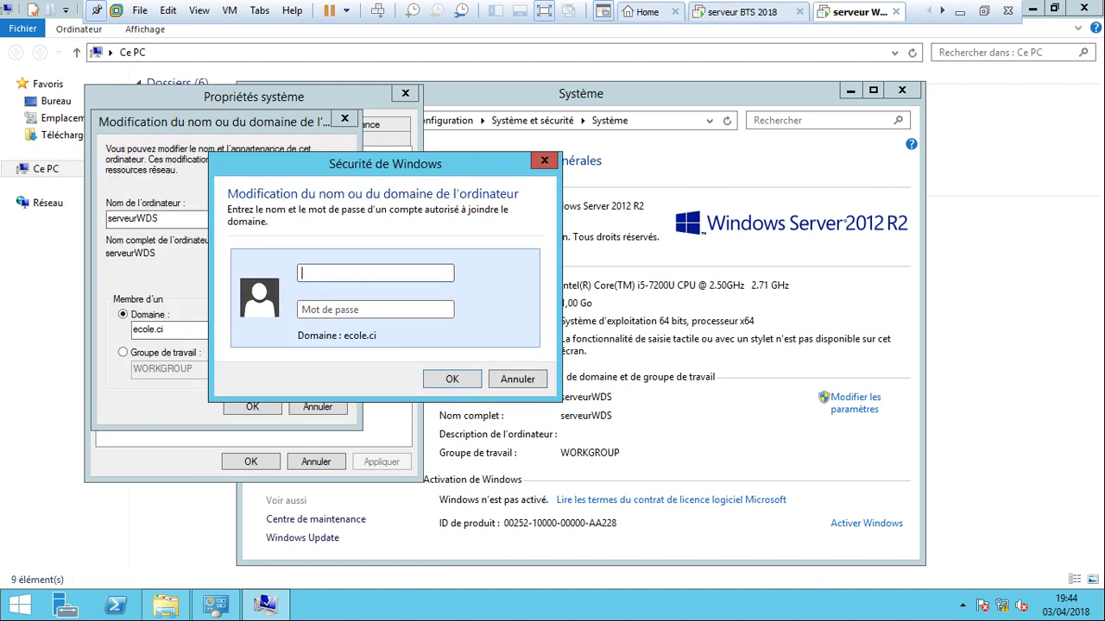
Authenticate as administrateur, acknowledge the welcome and restart notices, and close System Properties.
text(administrateur)
click(375, 309)
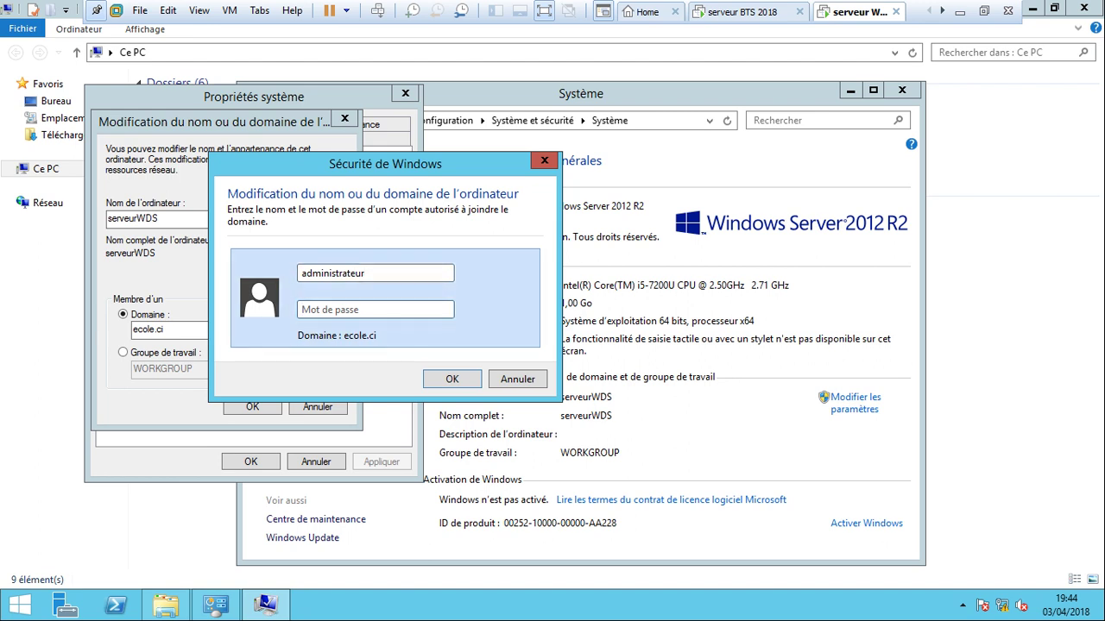
text(••••••••••••)
key(Return)
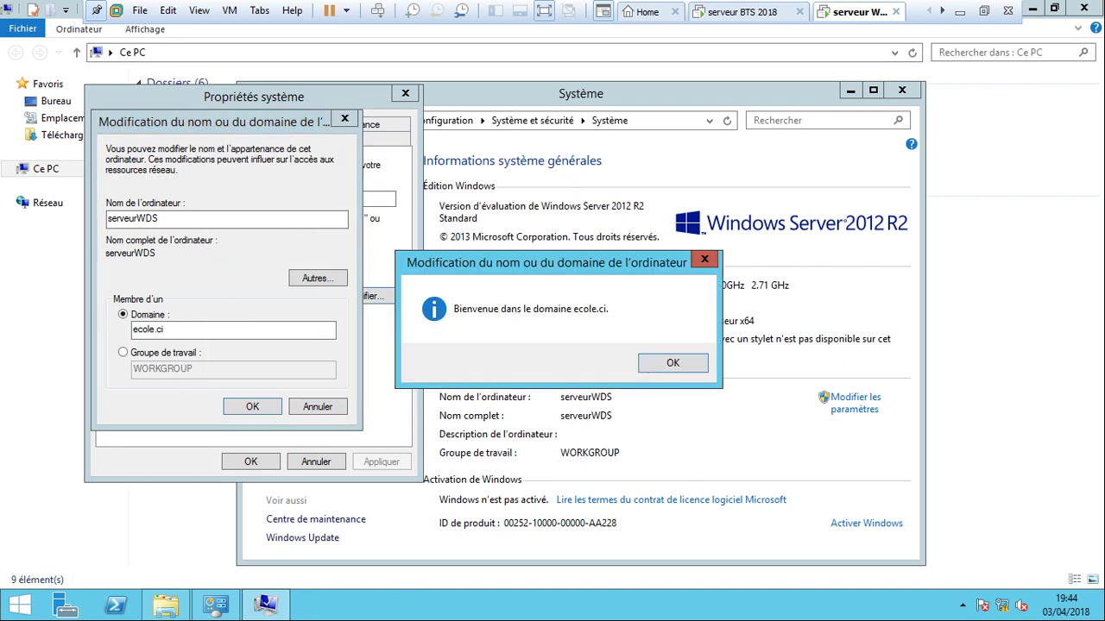
key(Return)
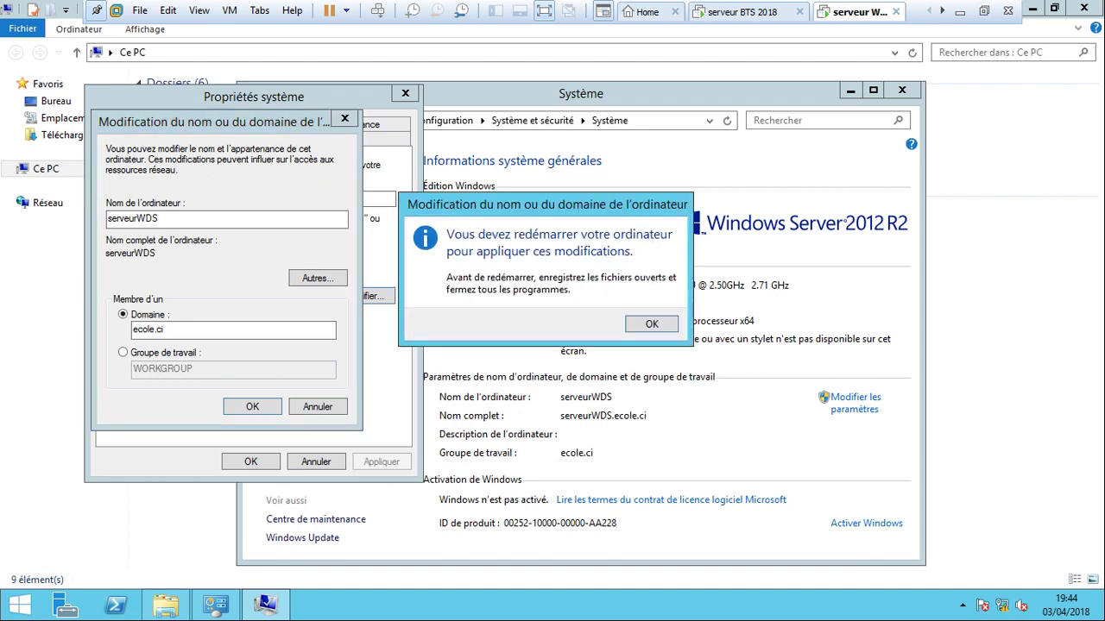
key(Return)
key(Return)
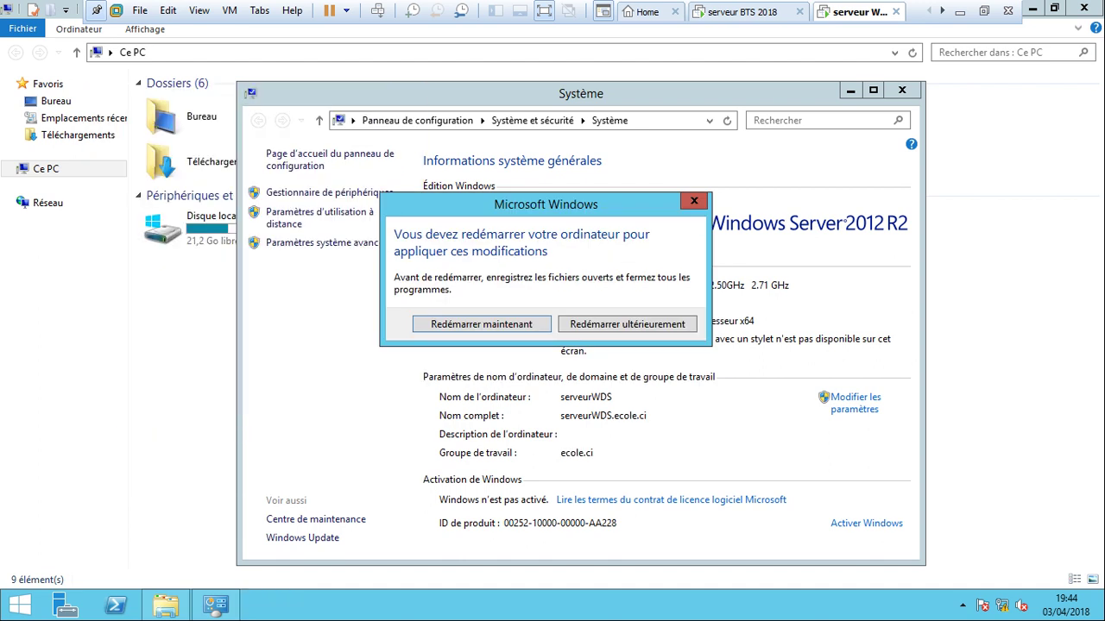
key(Return)
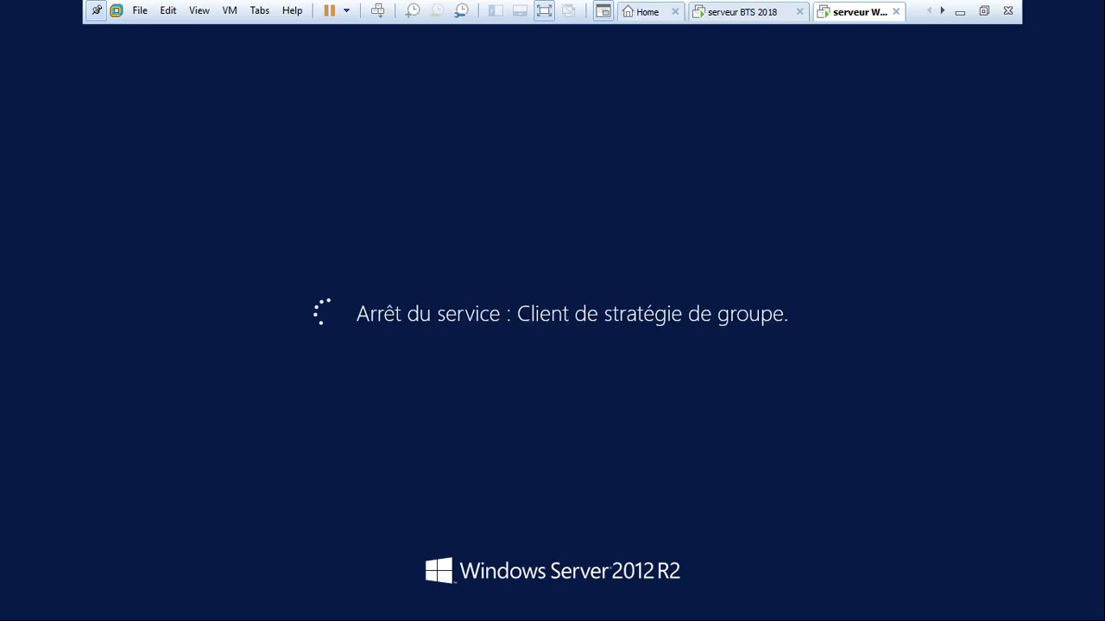
On serveur BTS 2018, refresh Computers to confirm SERVEURWDS is listed, then close the console.
click(742, 12)
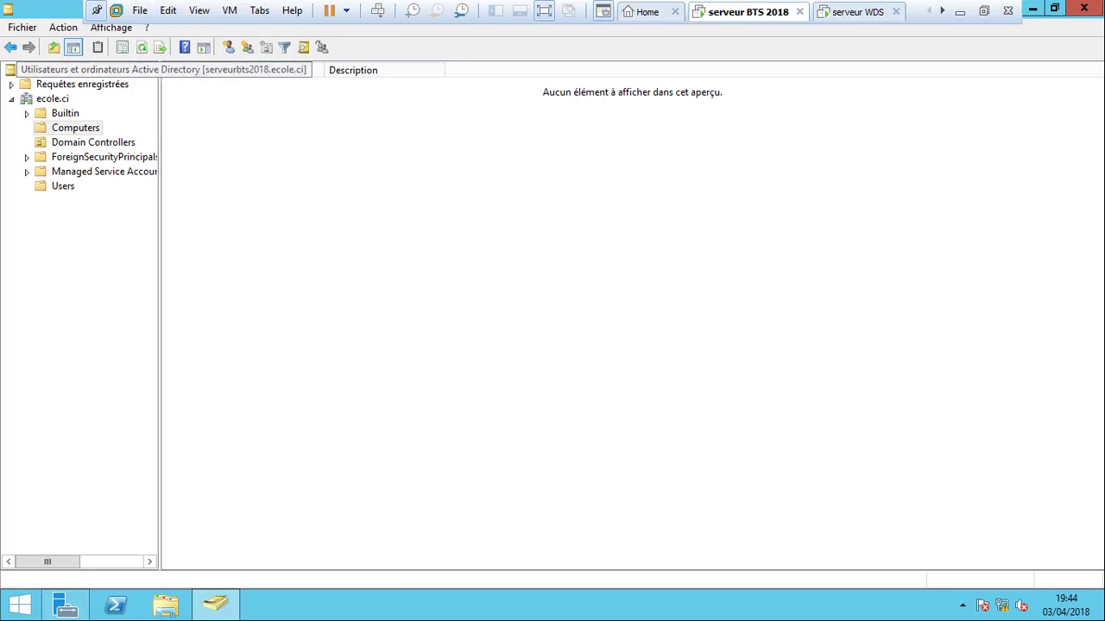
click(142, 48)
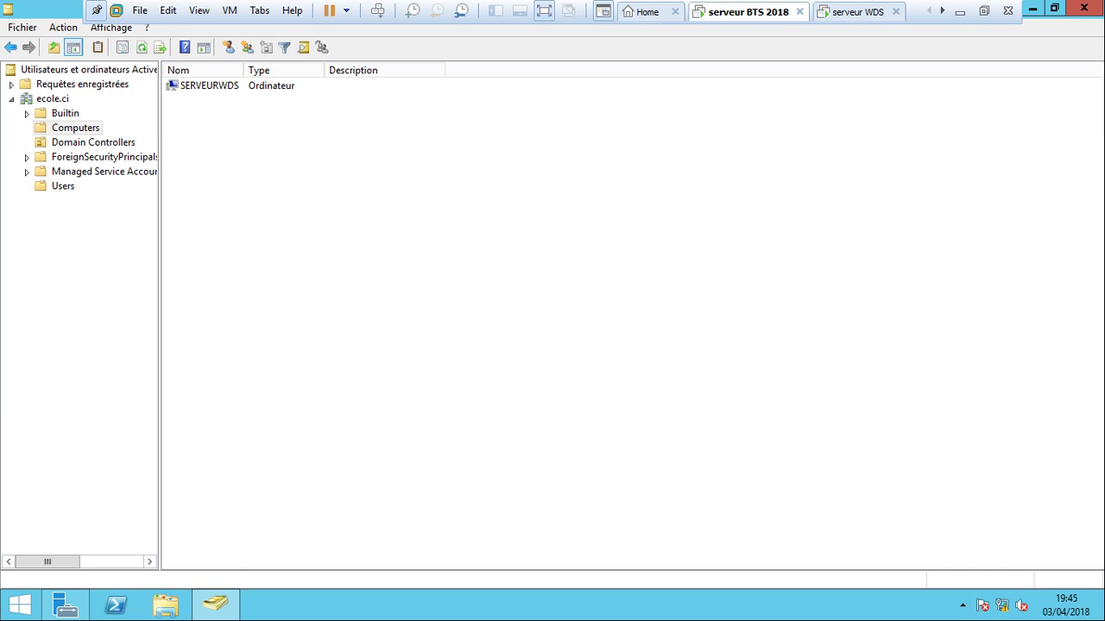
click(93, 142)
click(75, 128)
key(ctrl+Tab)
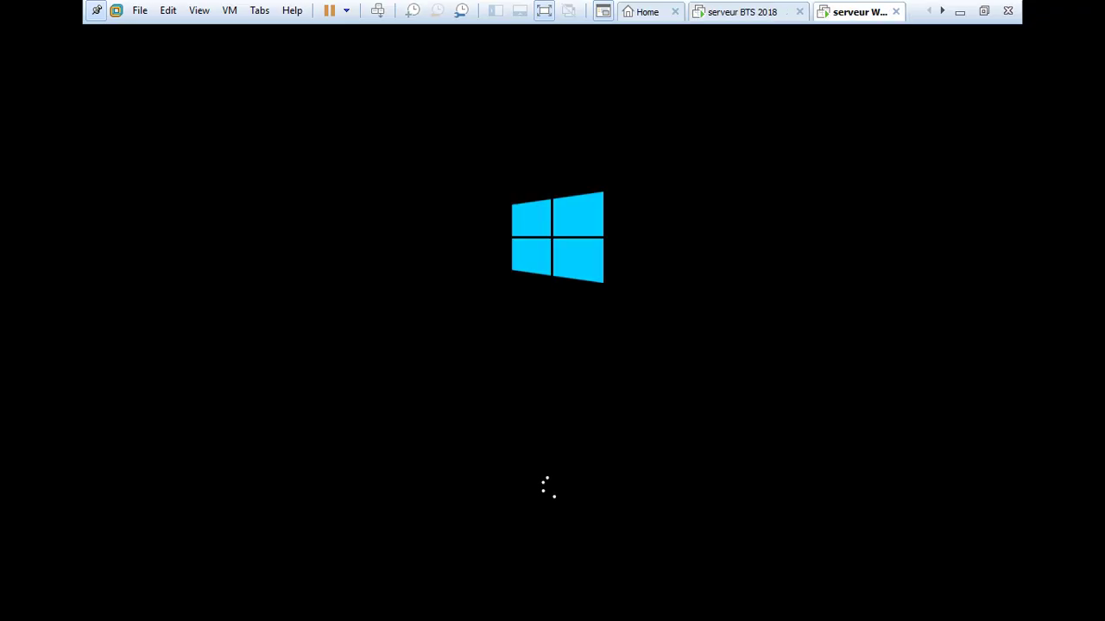
key(ctrl+shift+Tab)
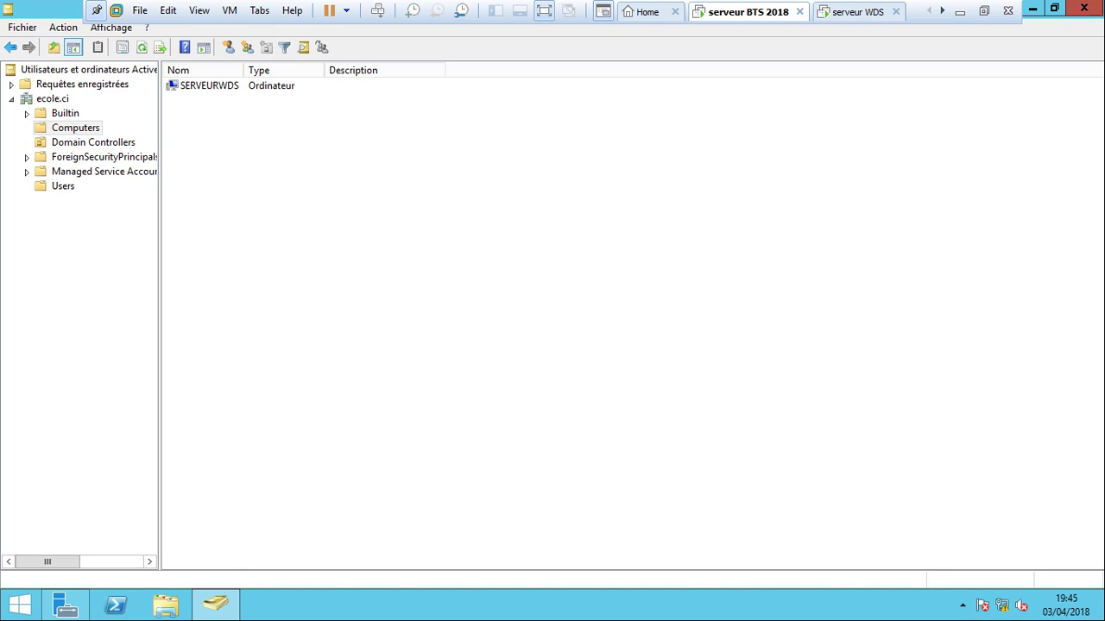
key(alt+F4)
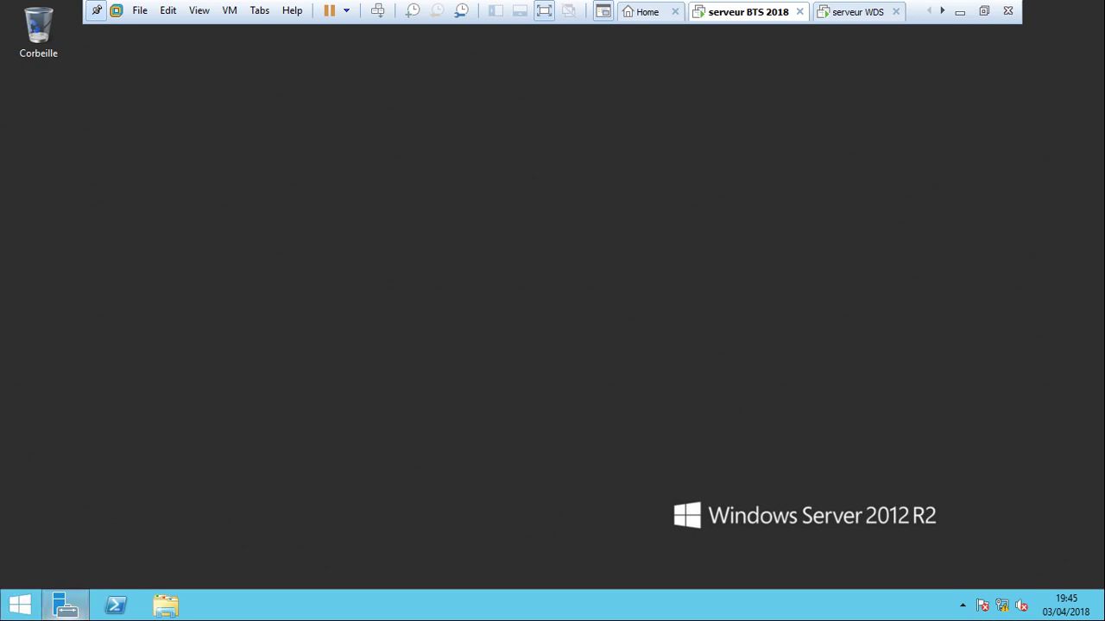
Launch the DNS manager from Administrative Tools on the Start screen.
click(20, 605)
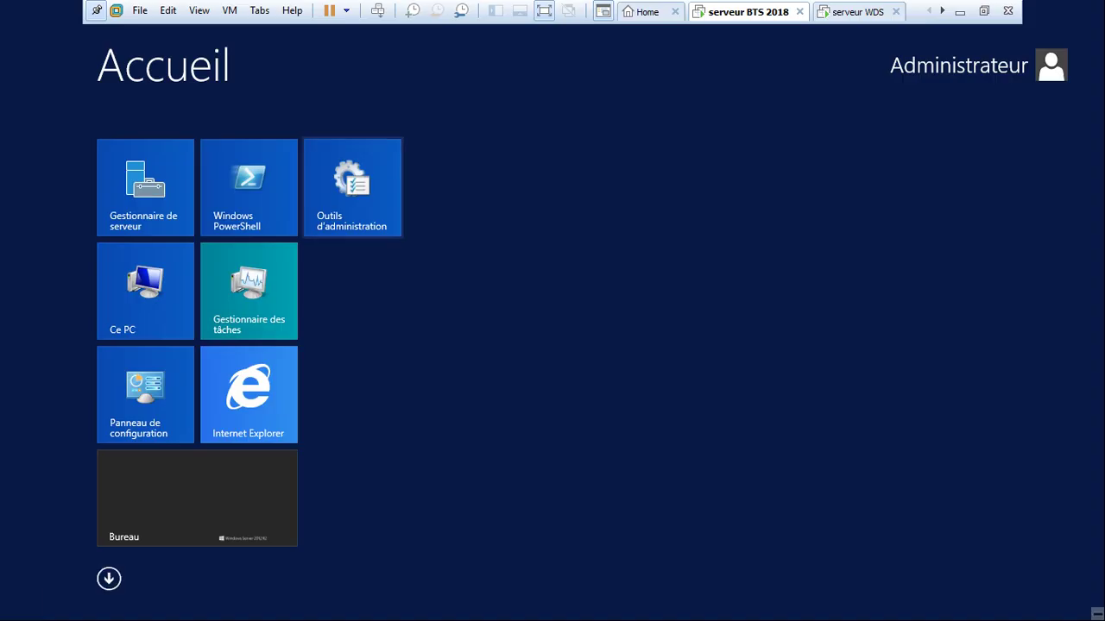
click(352, 190)
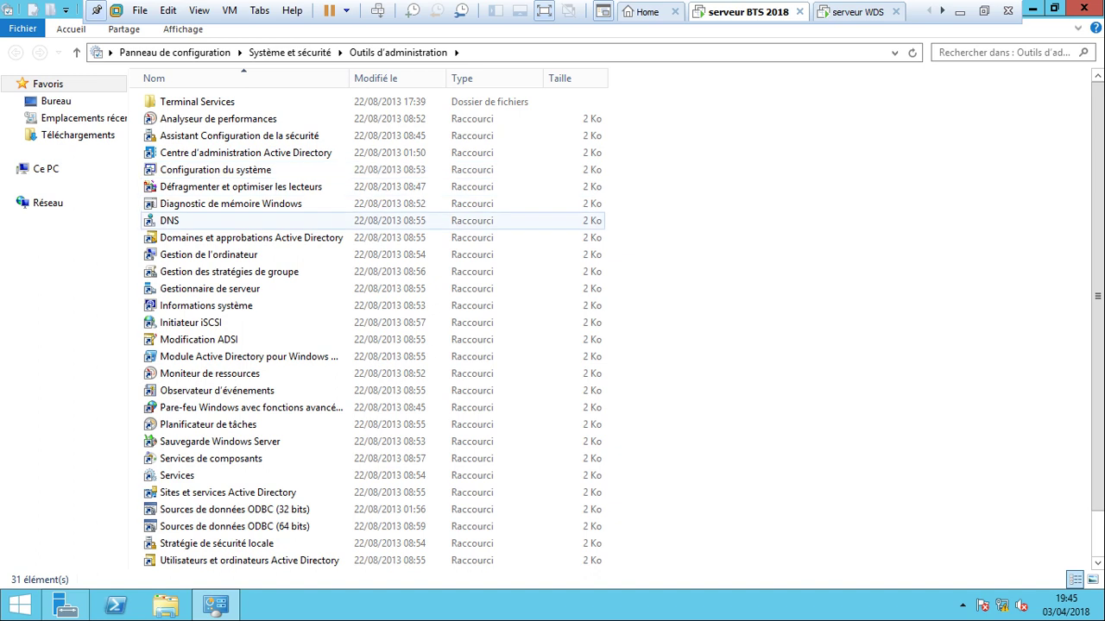
click(169, 221)
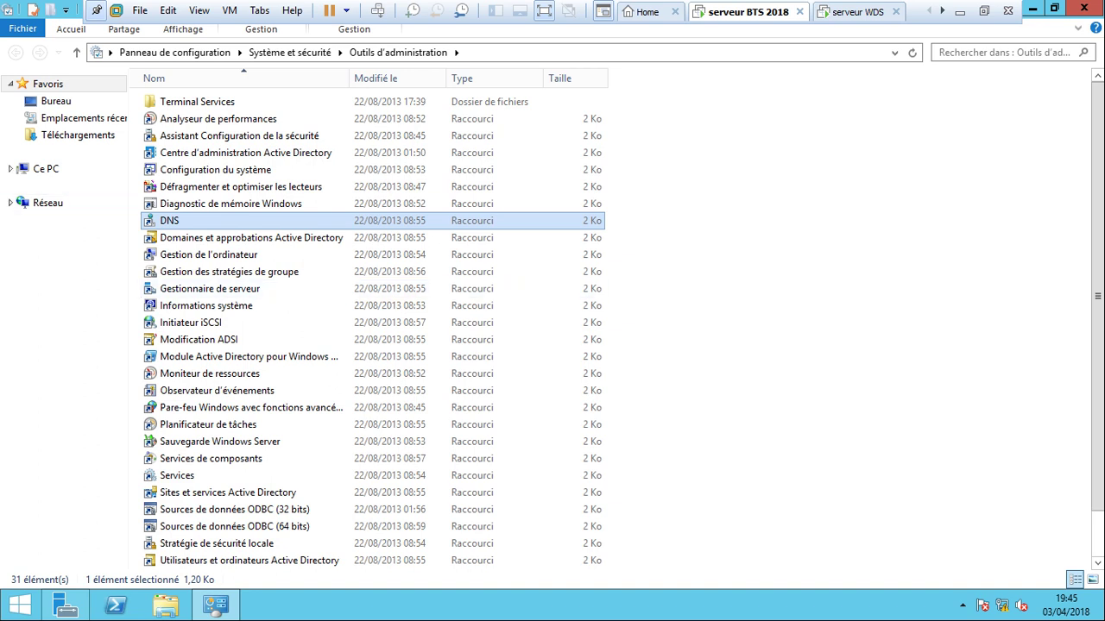
key(Return)
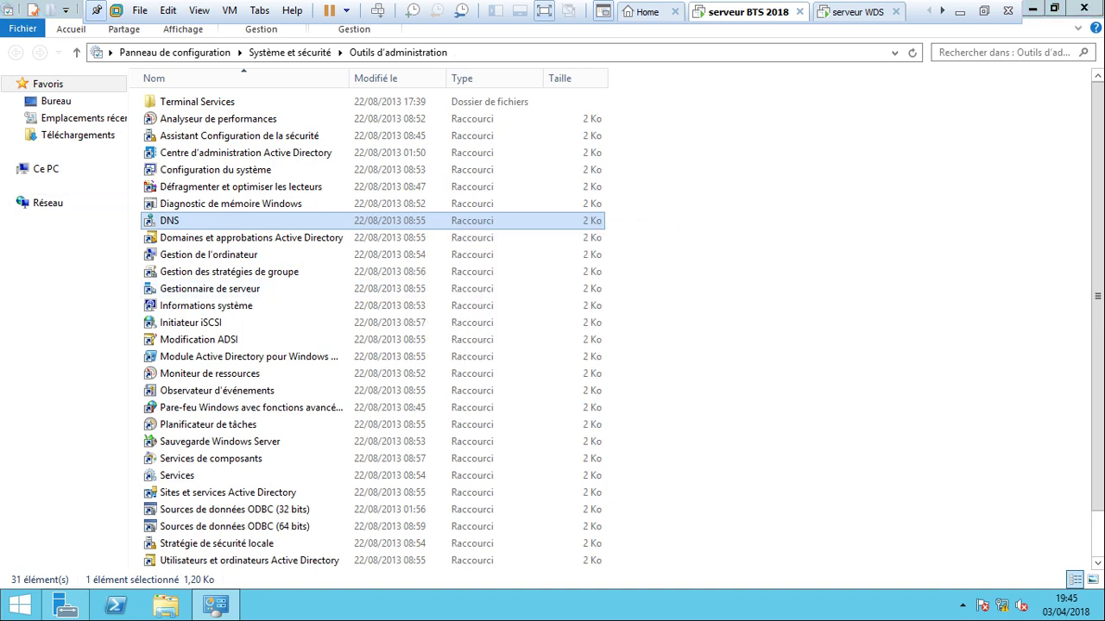
Expand SERVEURBTS2018, review the ecole.ci forward and empty reverse lookup zones, then close DNS Manager.
click(603, 46)
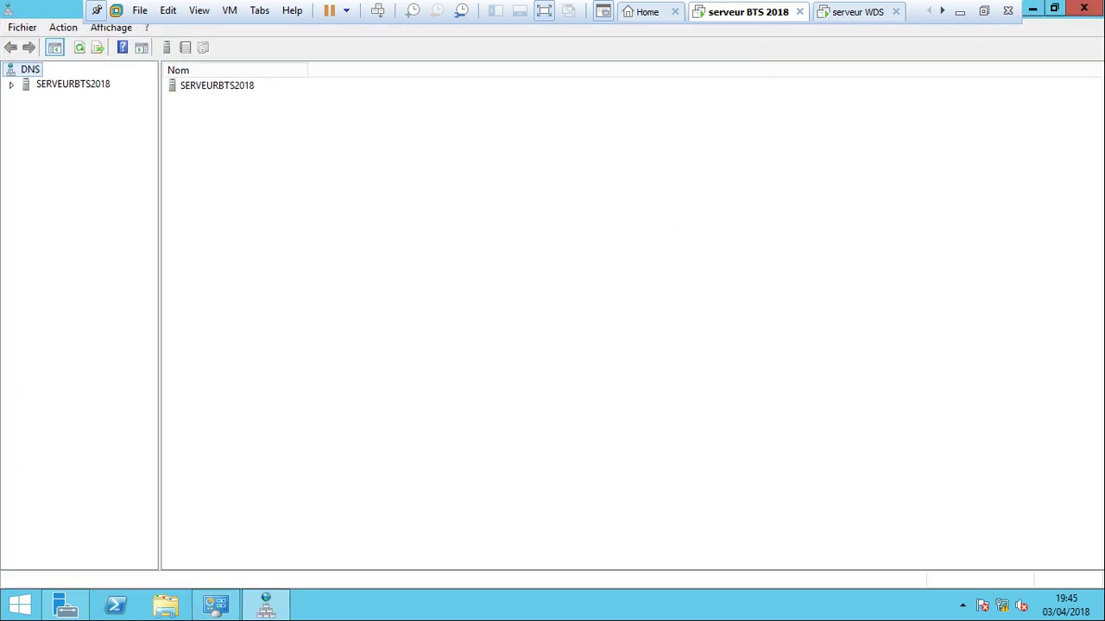
double_click(72, 84)
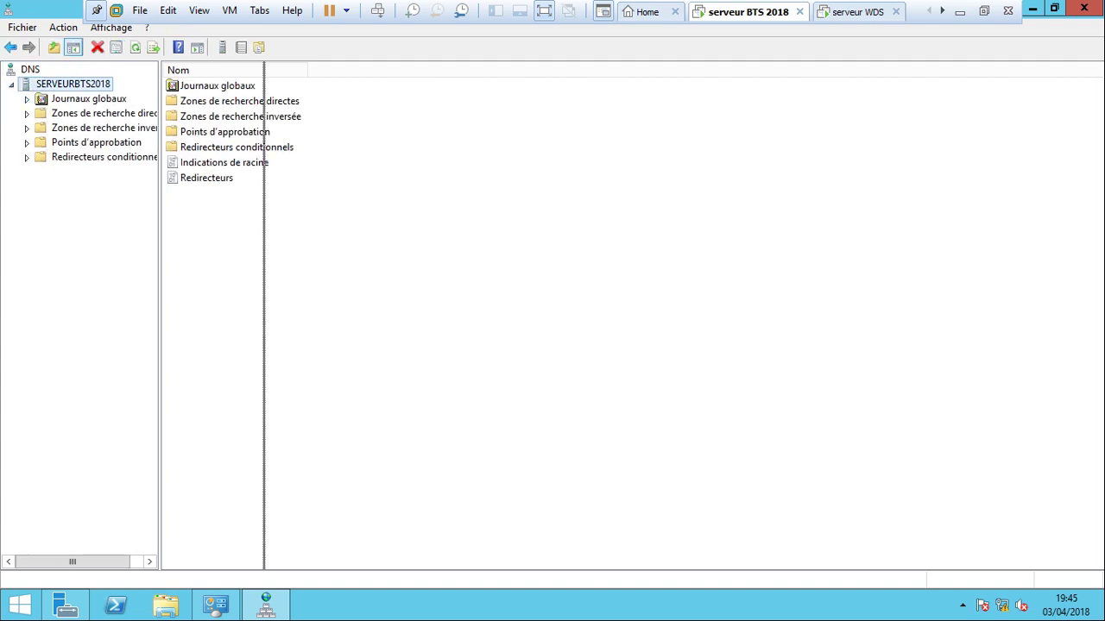
drag(160, 311, 306, 311)
double_click(110, 113)
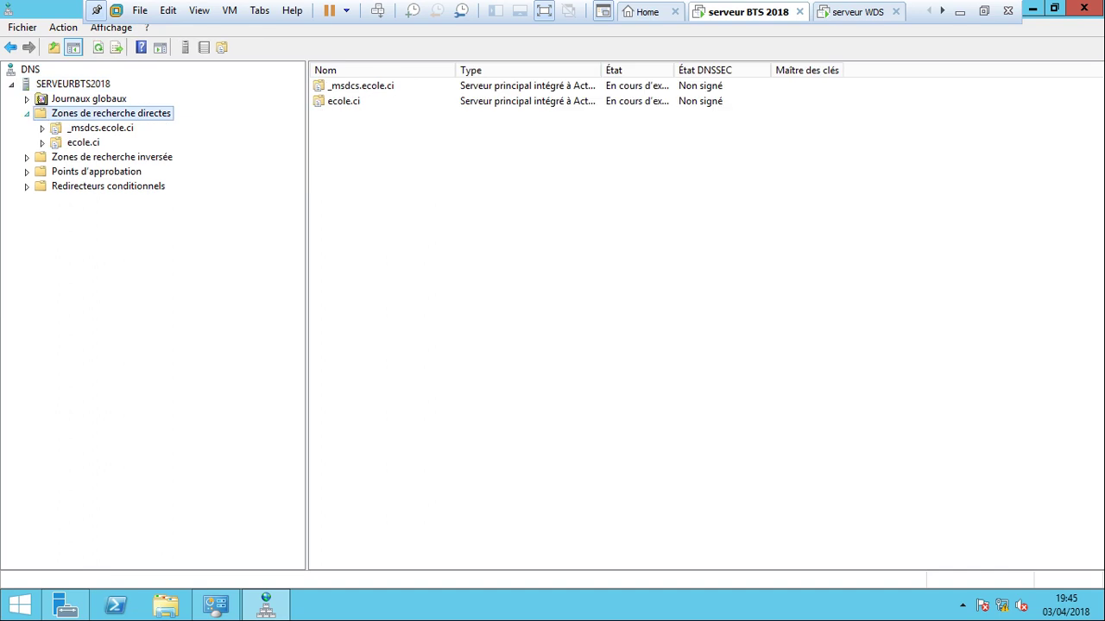
key(Left)
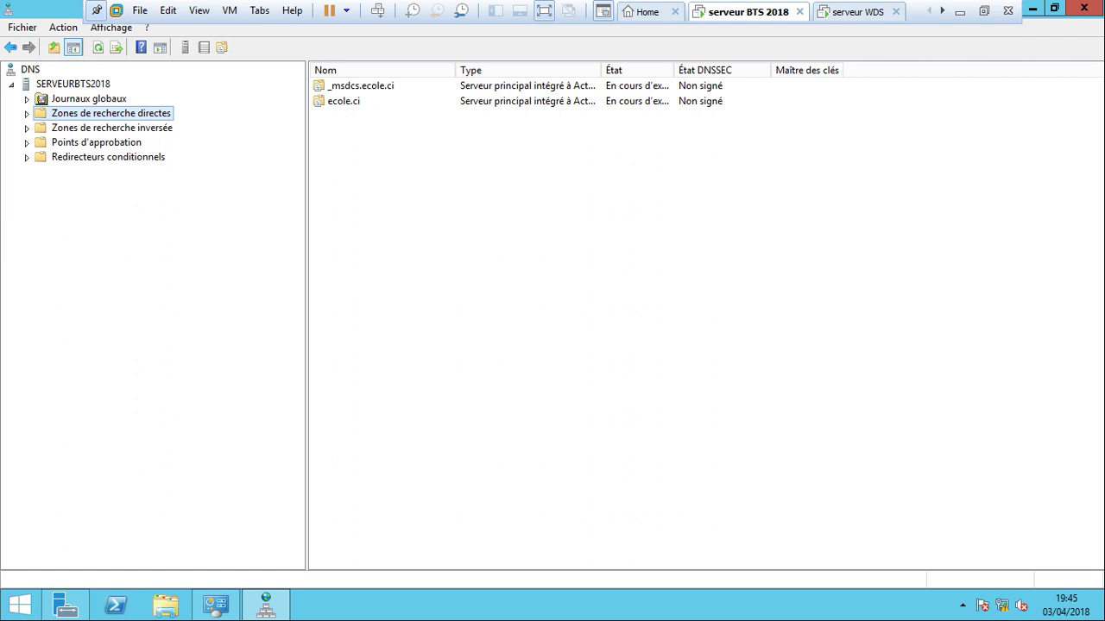
key(Right)
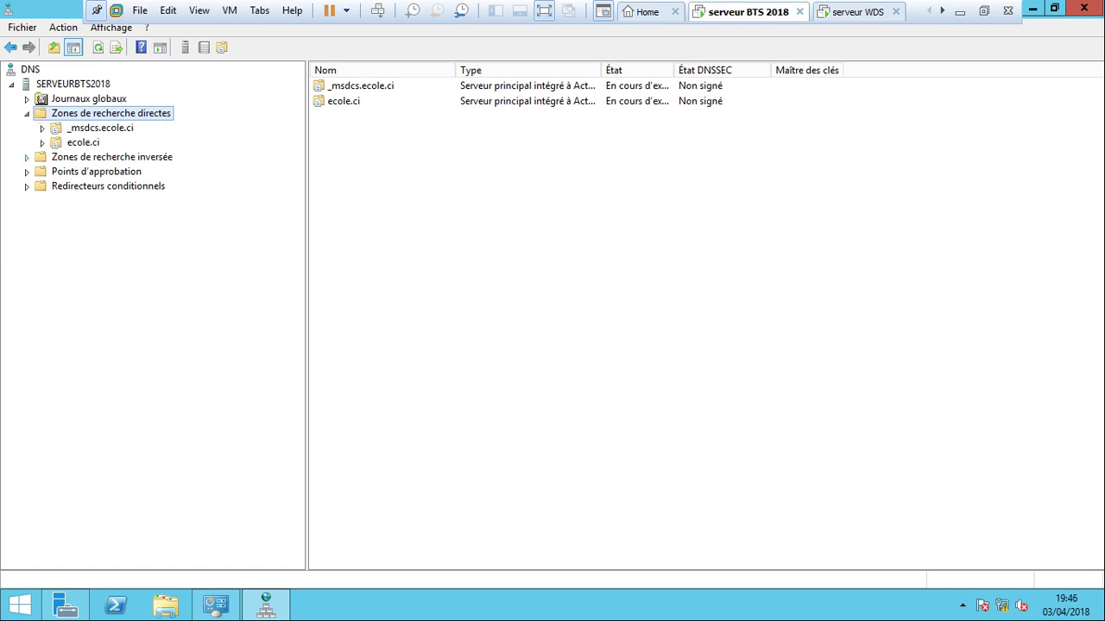
click(111, 157)
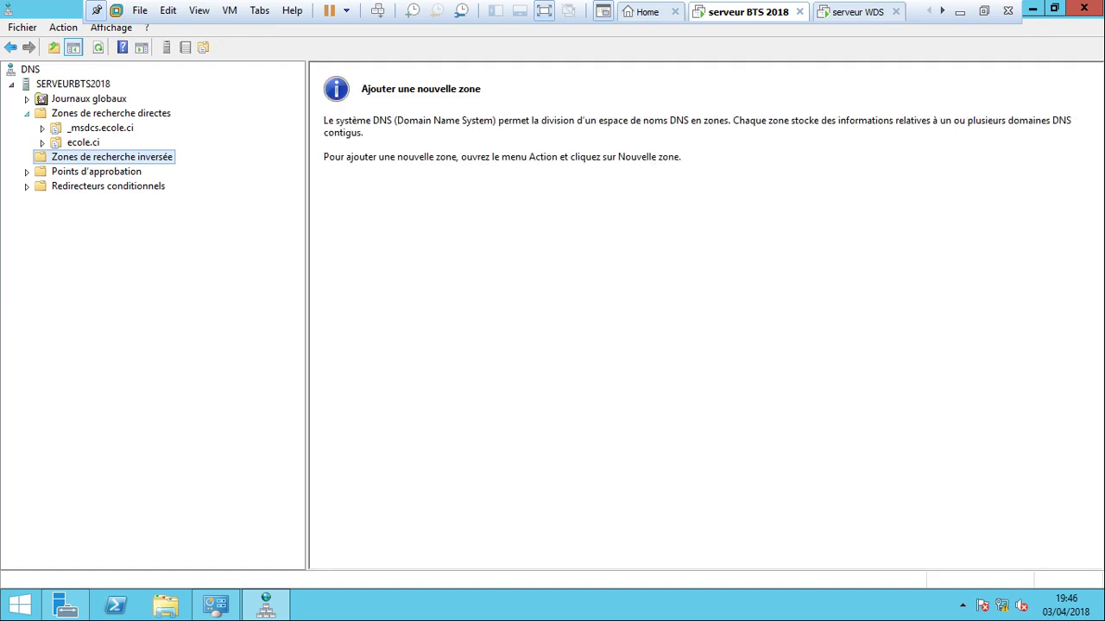
click(26, 113)
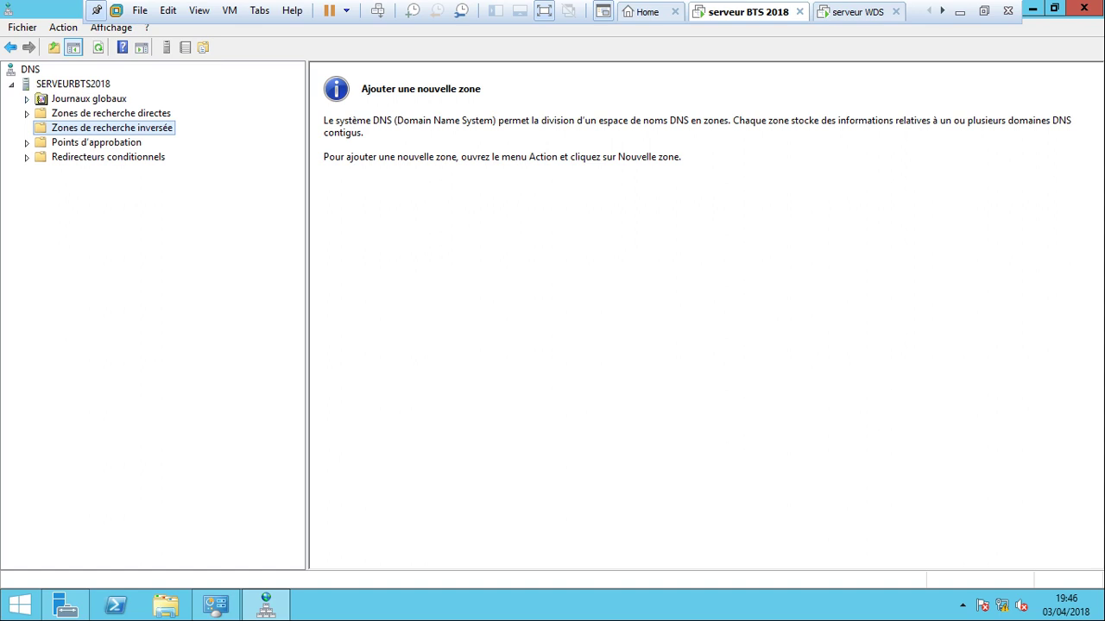
click(110, 113)
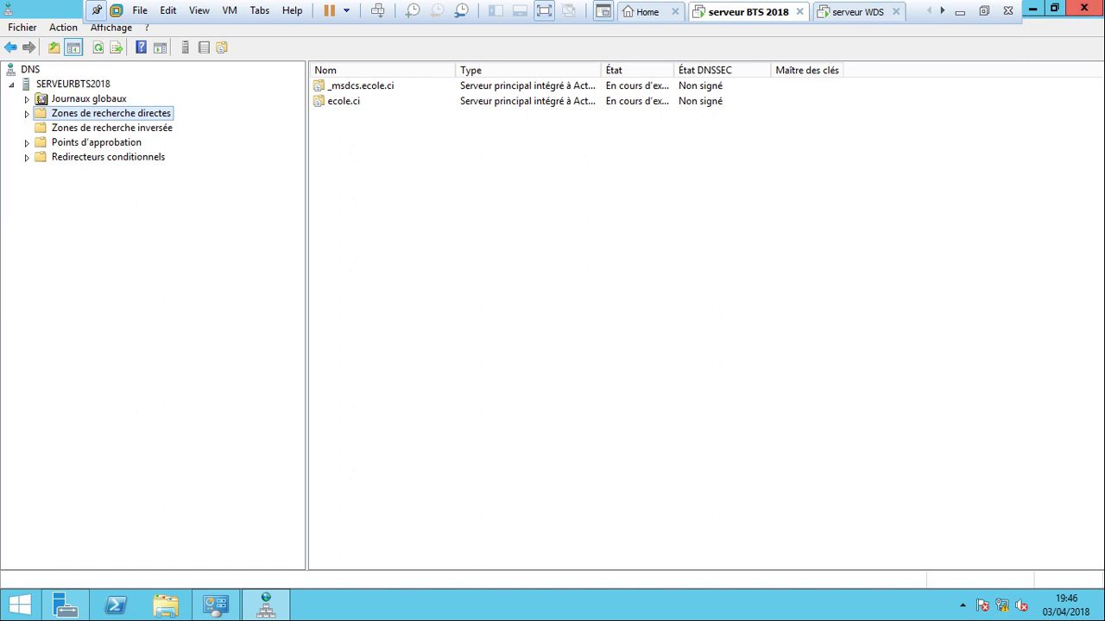
click(1084, 8)
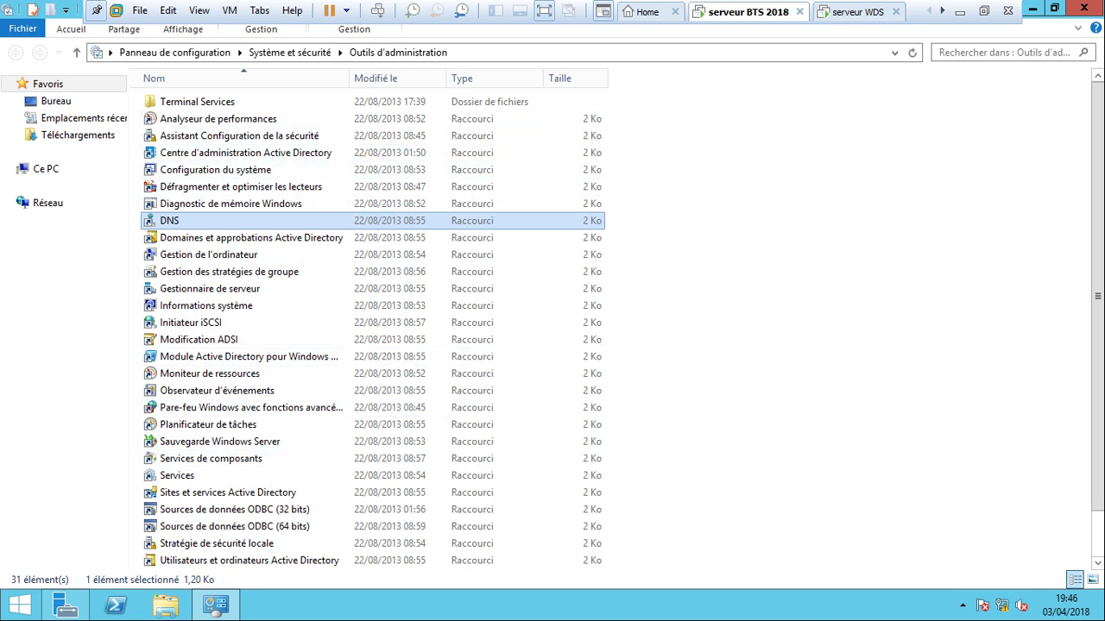
Open Server Manager, check the VM's Bridged network adapter setting, then switch to serveur WDS.
click(1084, 8)
click(66, 605)
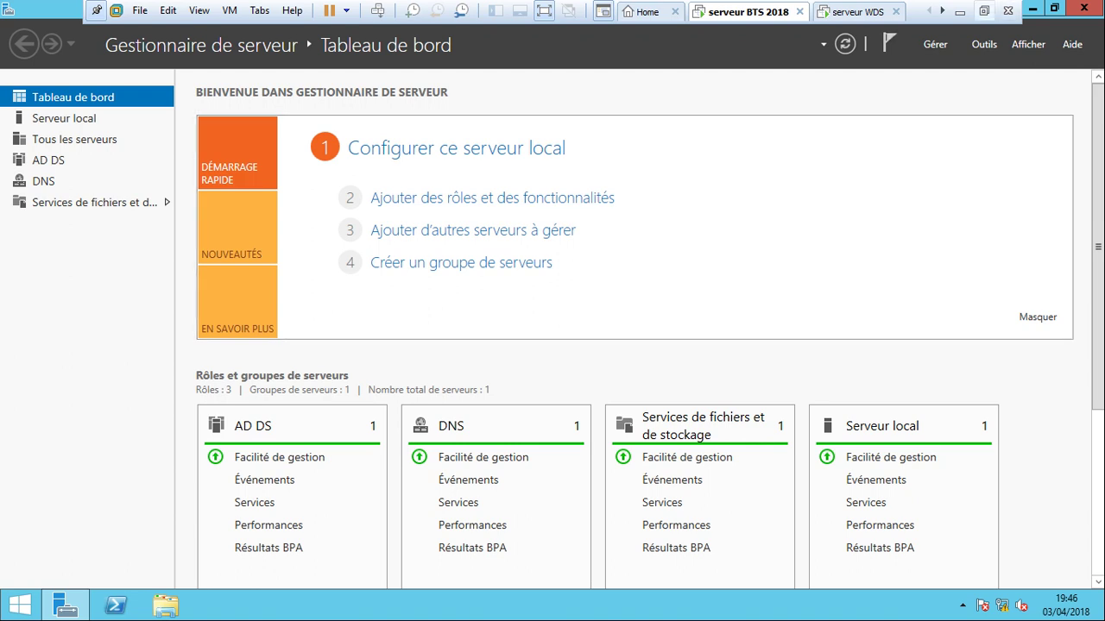
click(983, 10)
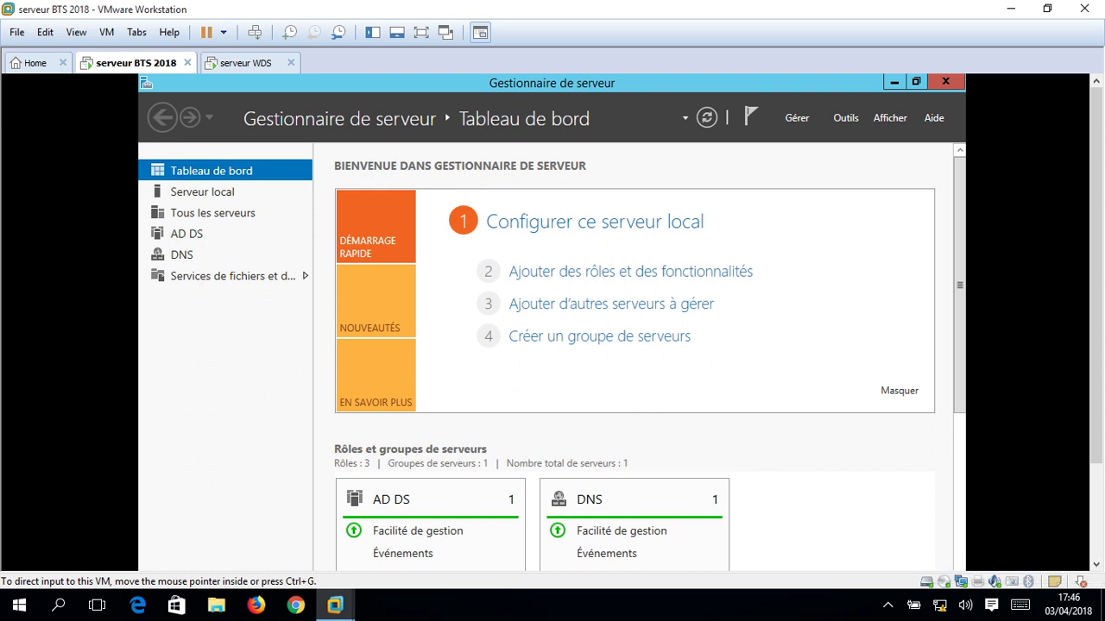
double_click(960, 581)
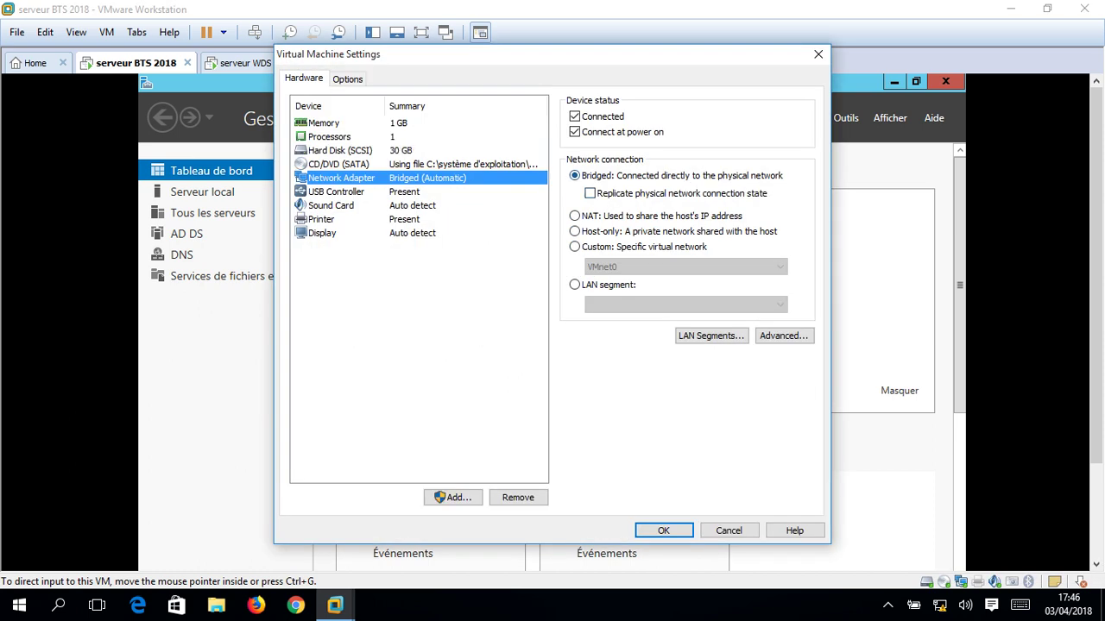
click(818, 53)
click(245, 63)
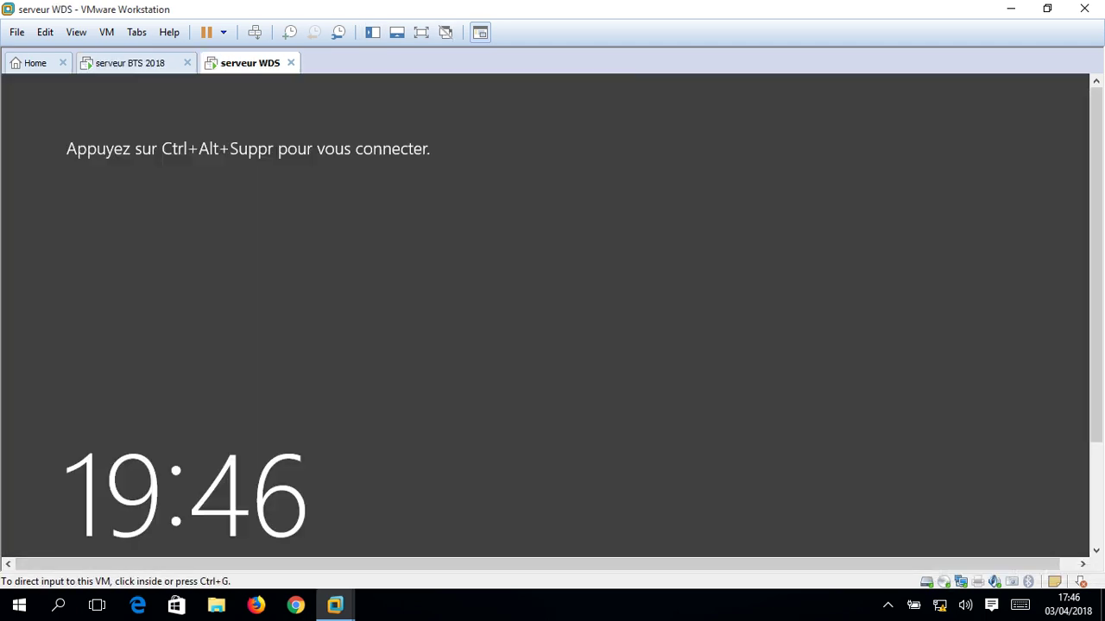
click(421, 32)
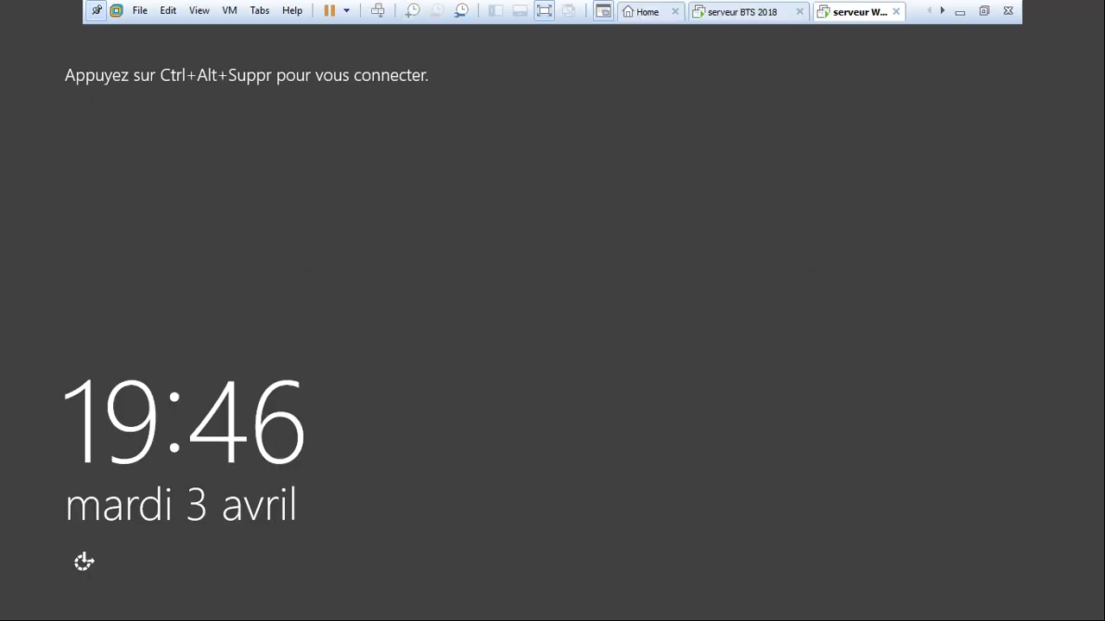
click(377, 10)
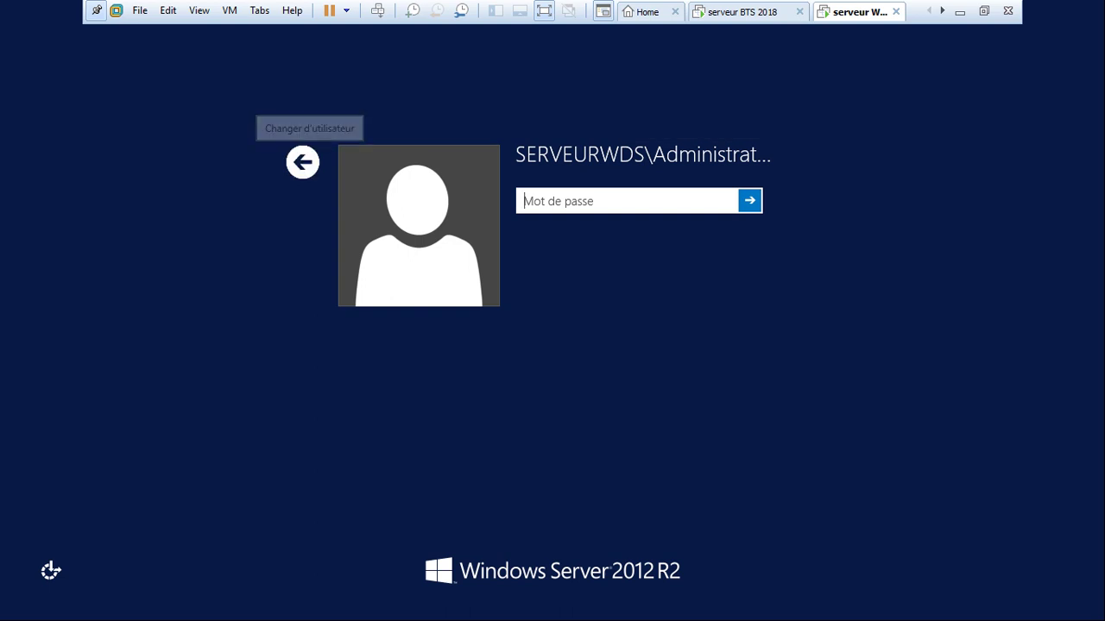
click(302, 161)
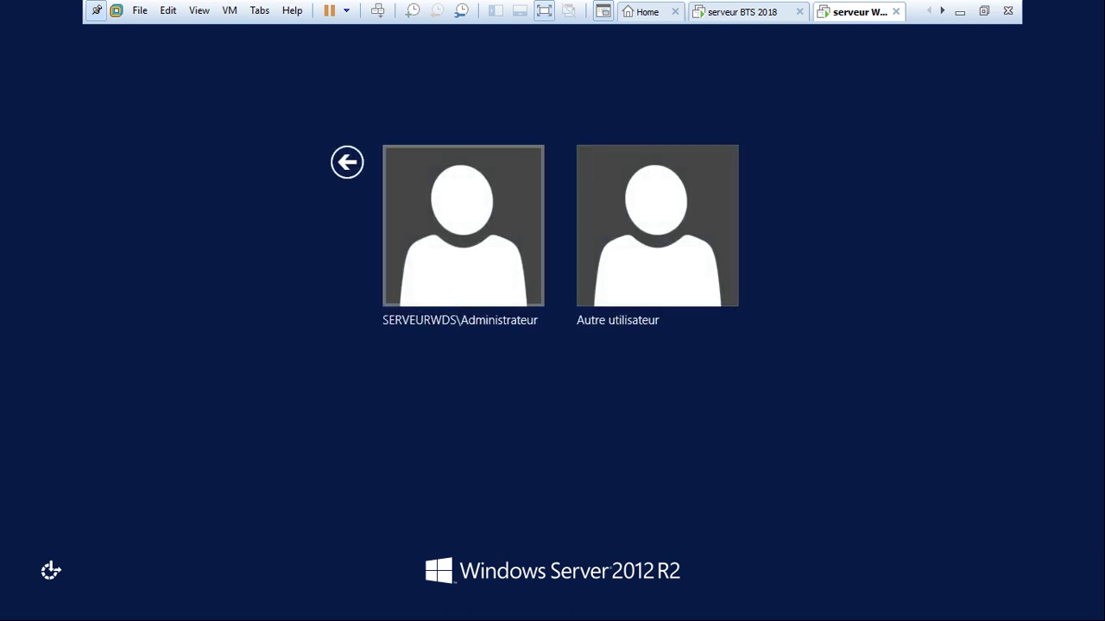
key(Return)
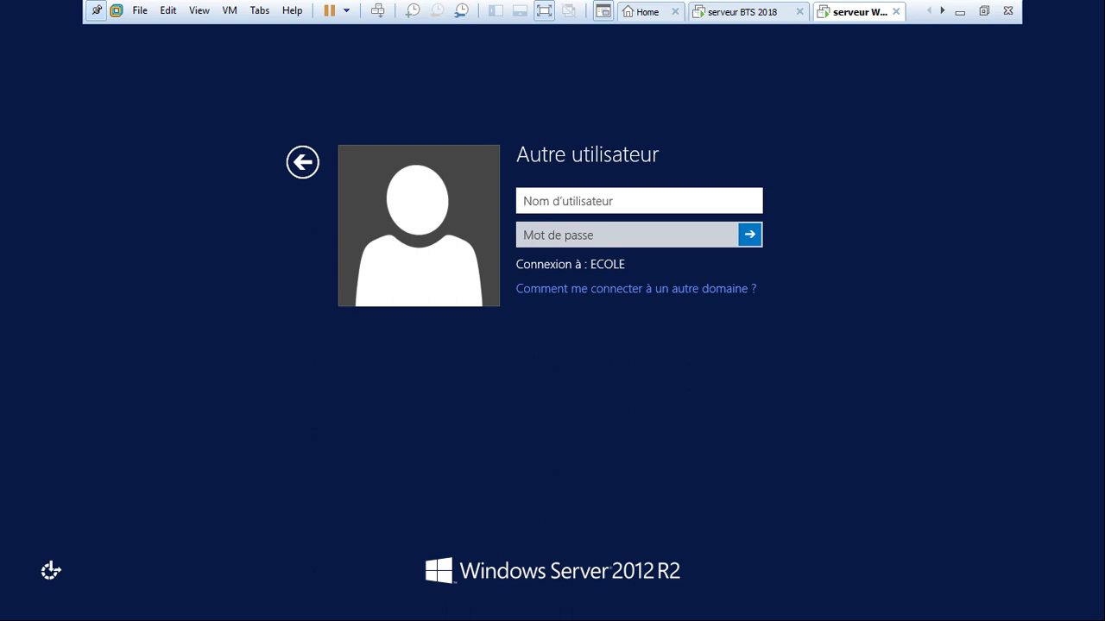
text(adm)
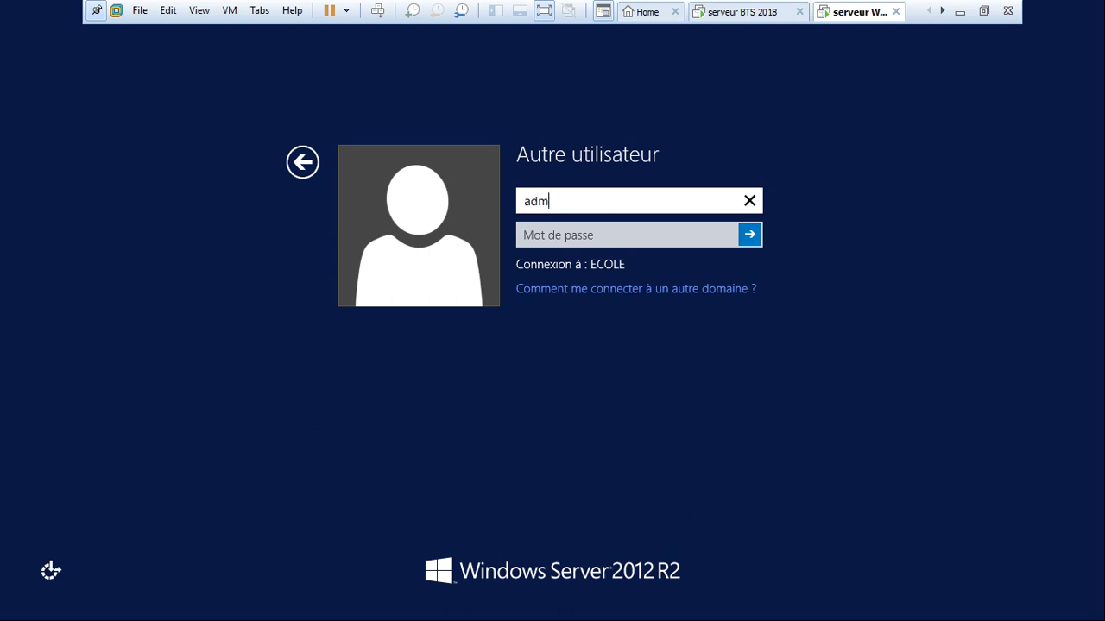
text(inistrateur)
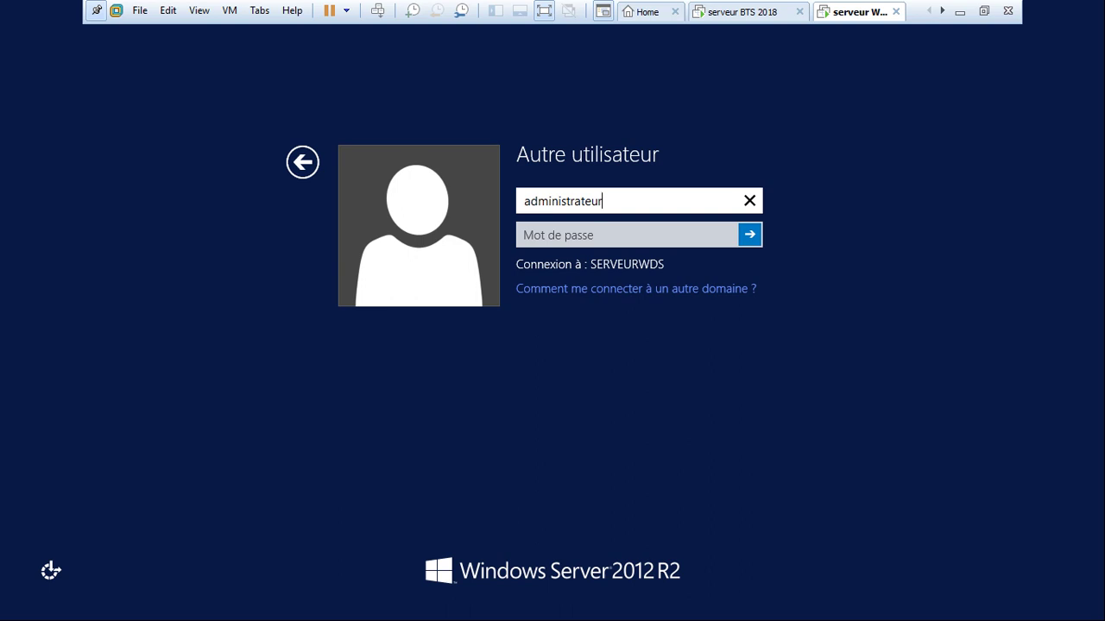
text(@)
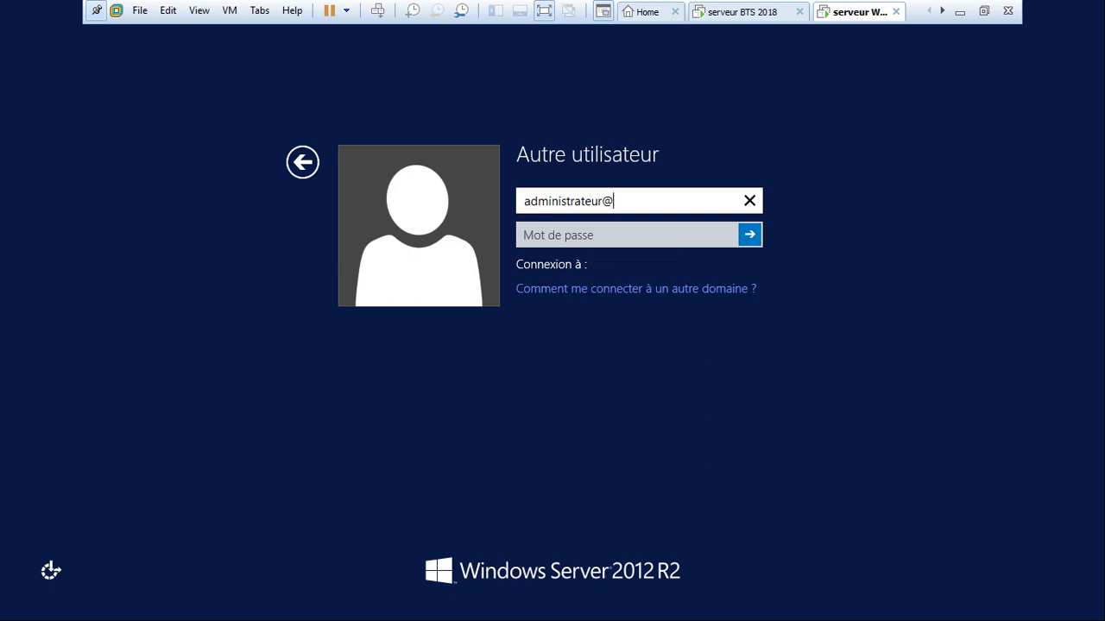
text(ecole.ci)
click(628, 235)
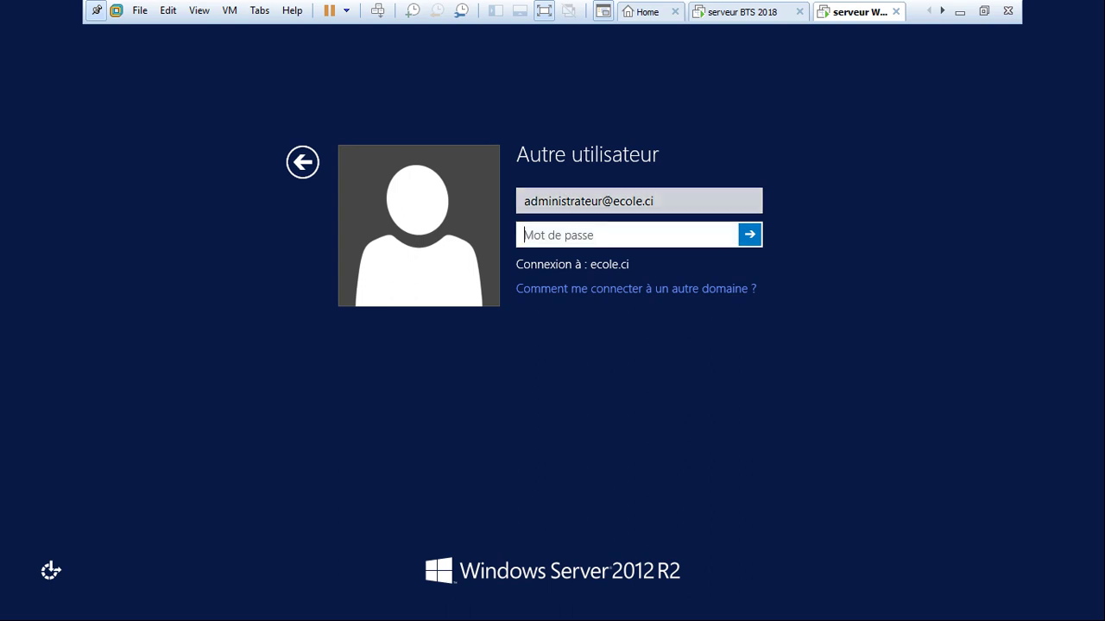
text(************)
key(Return)
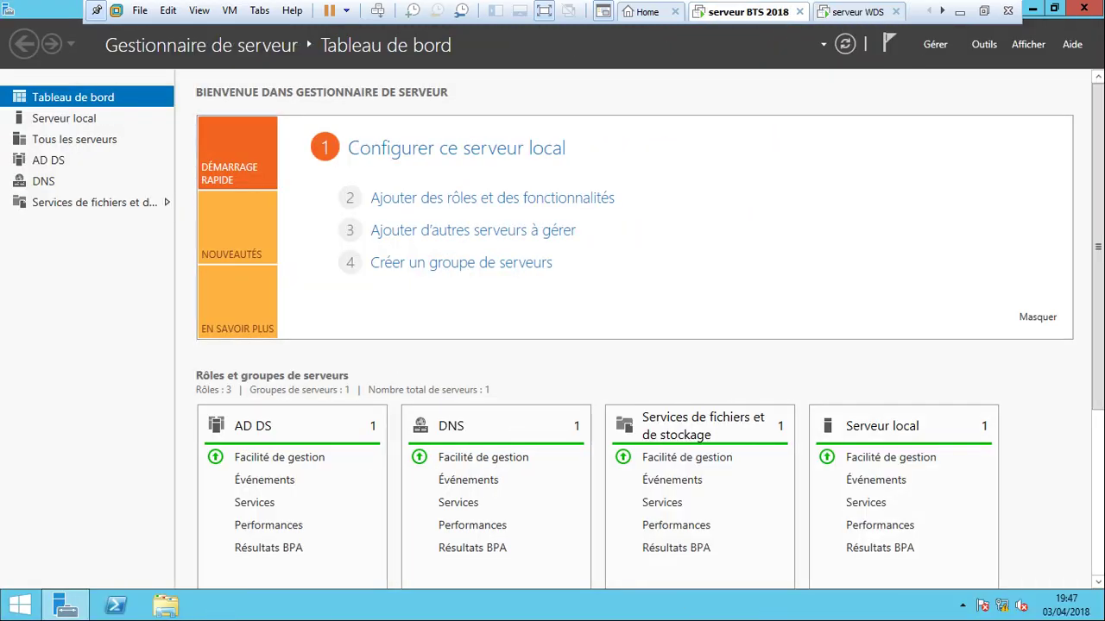
key(ctrl+Tab)
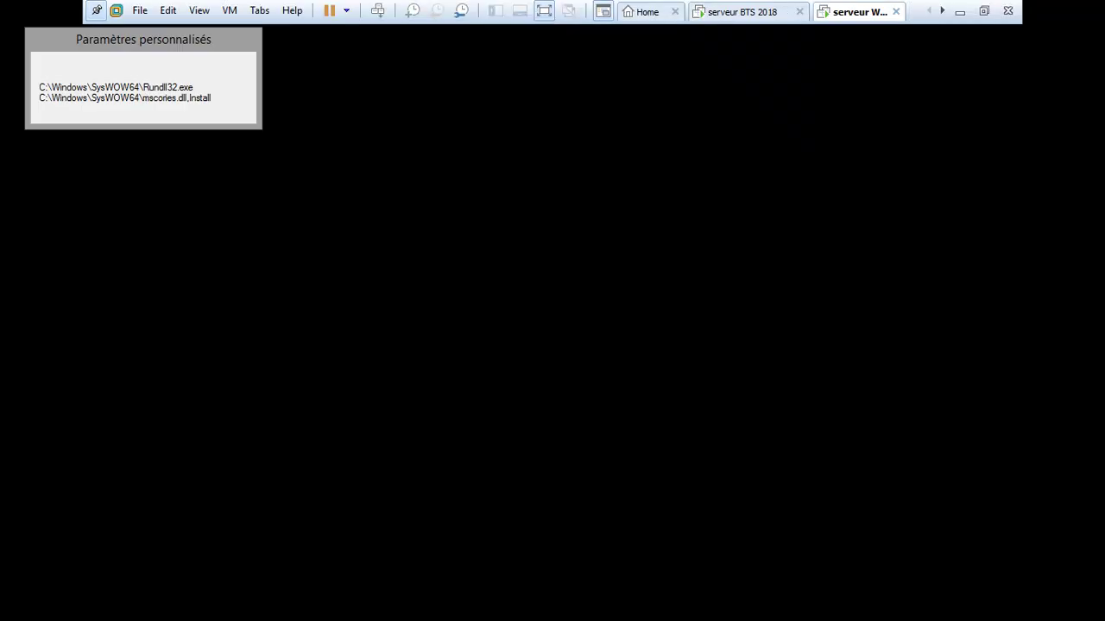
click(744, 12)
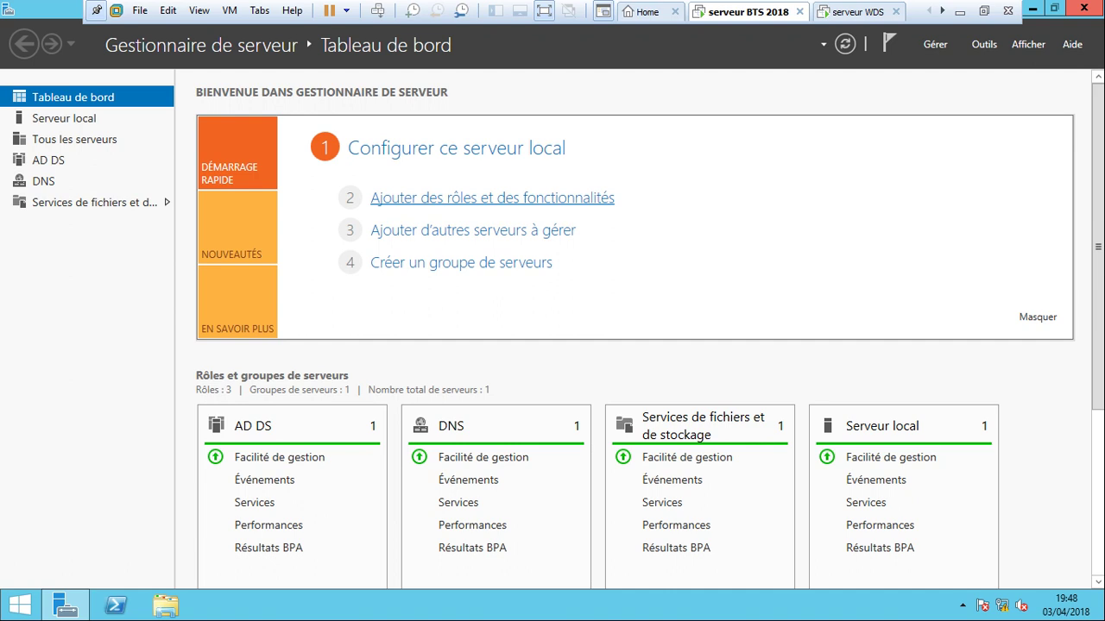
Add the Serveur DHCP role with its management tools on the local server and start installation.
click(492, 197)
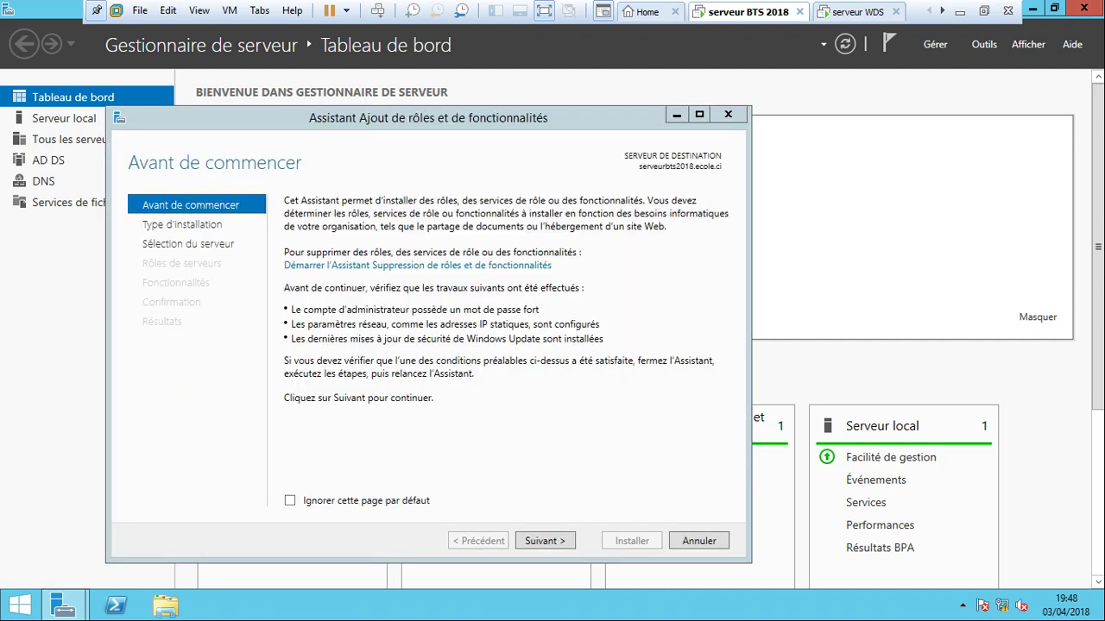
click(699, 114)
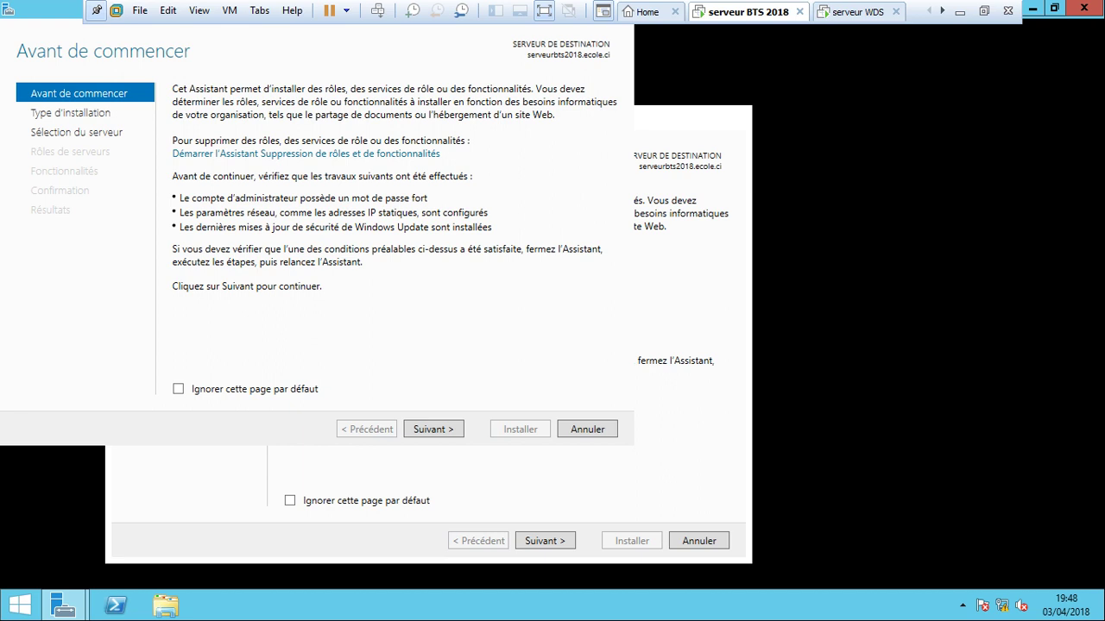
click(903, 573)
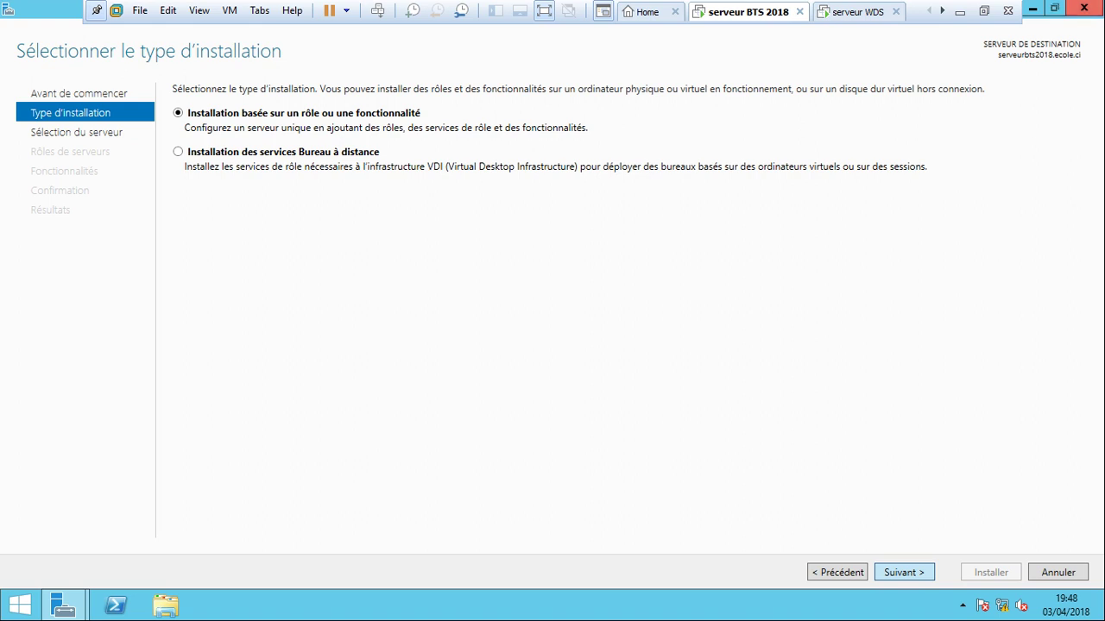
click(904, 572)
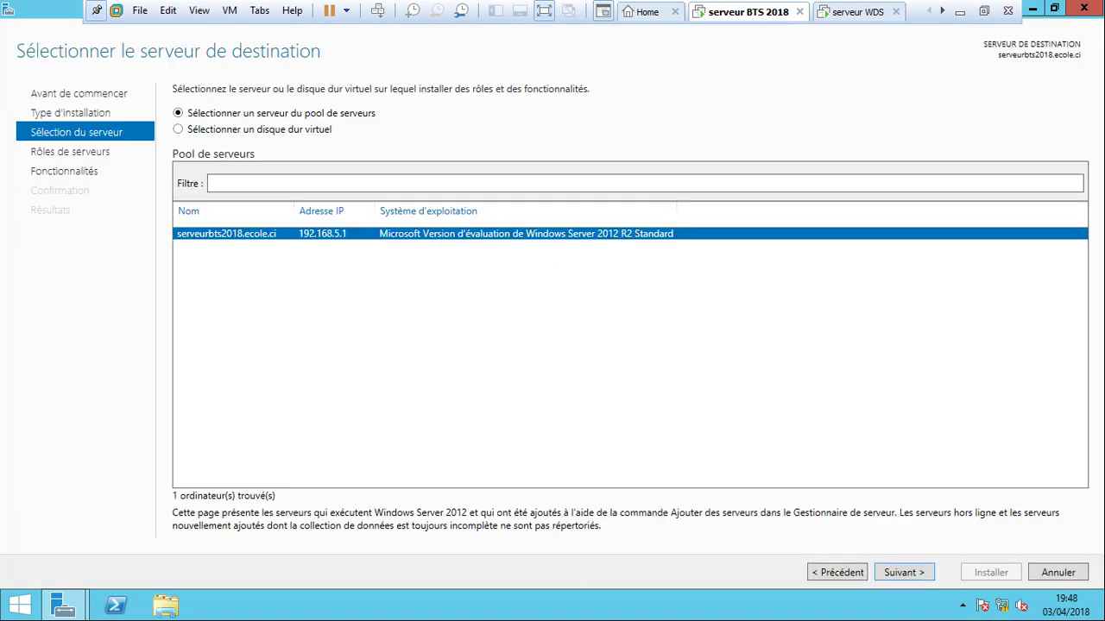
click(903, 572)
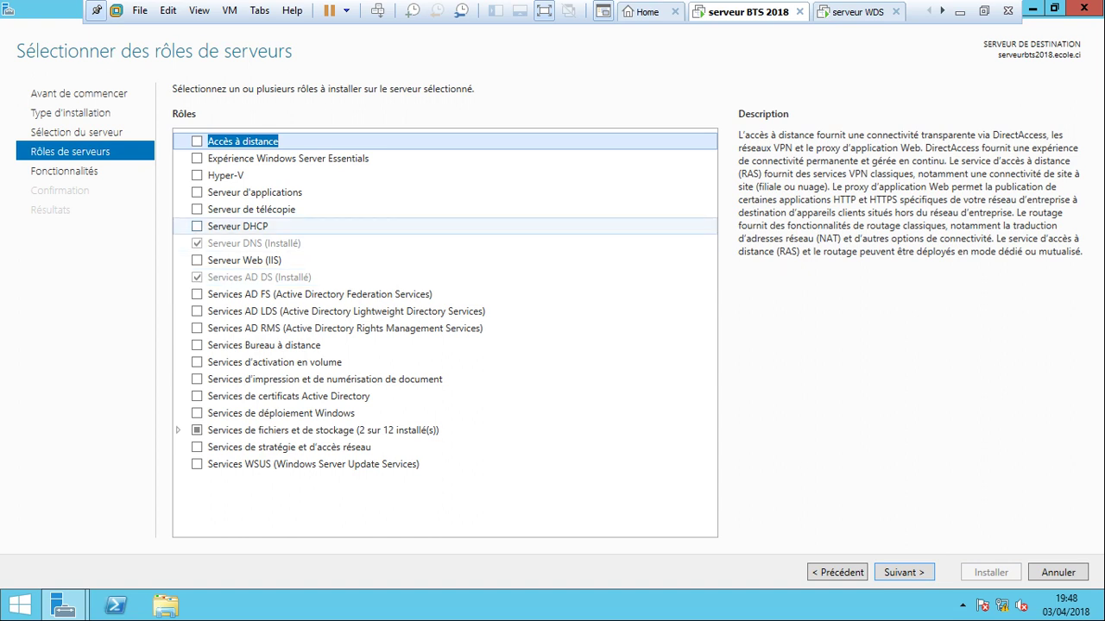
click(197, 226)
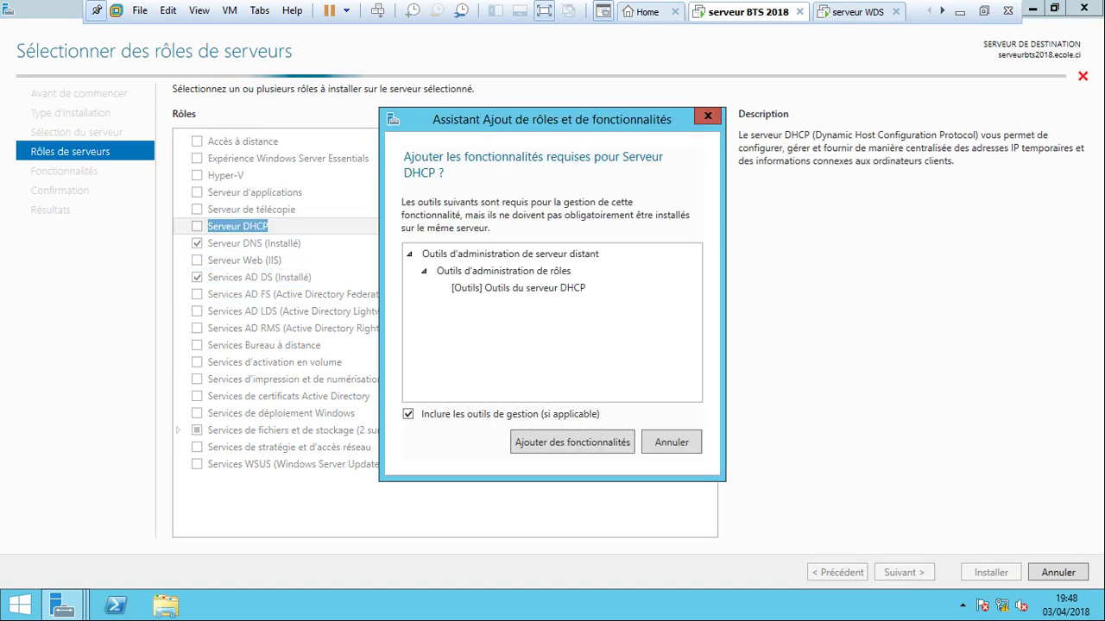
click(572, 442)
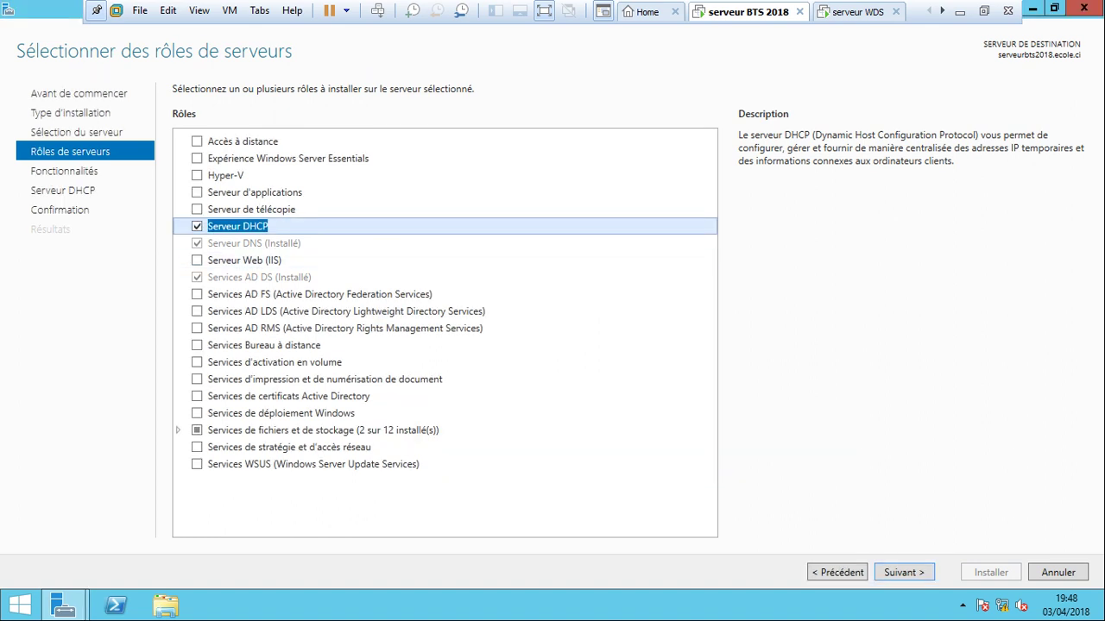
key(Return)
key(Return)
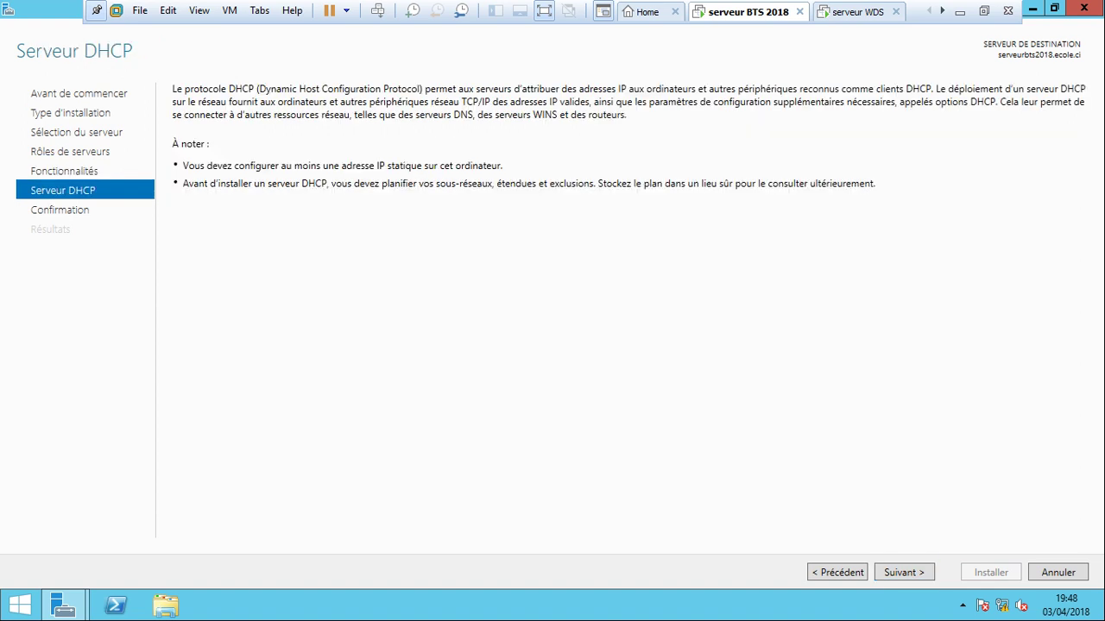
key(Return)
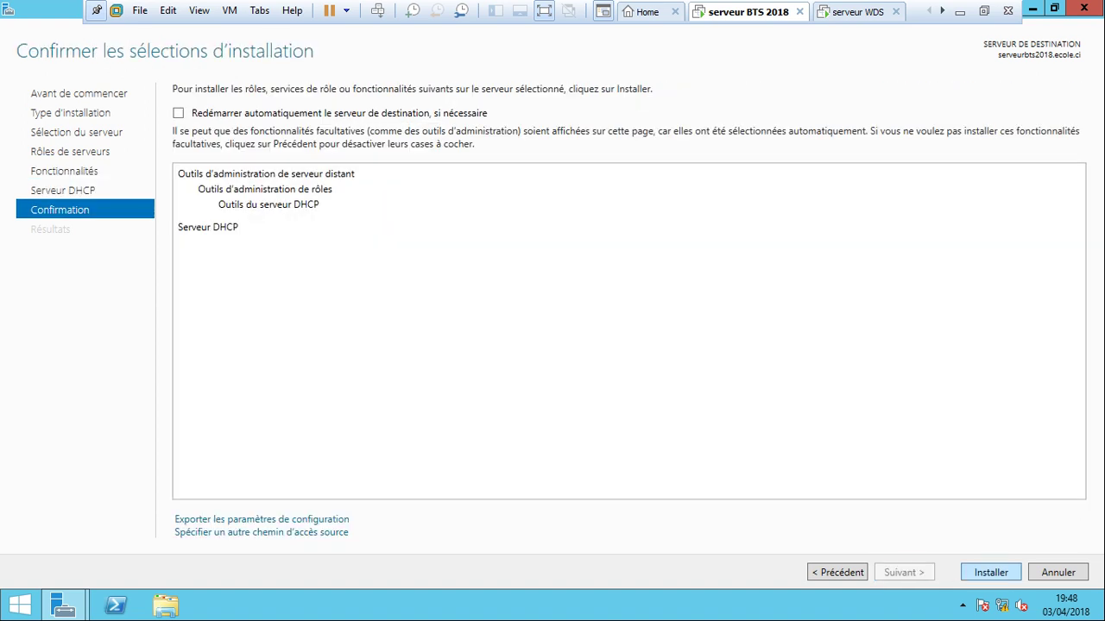
key(Return)
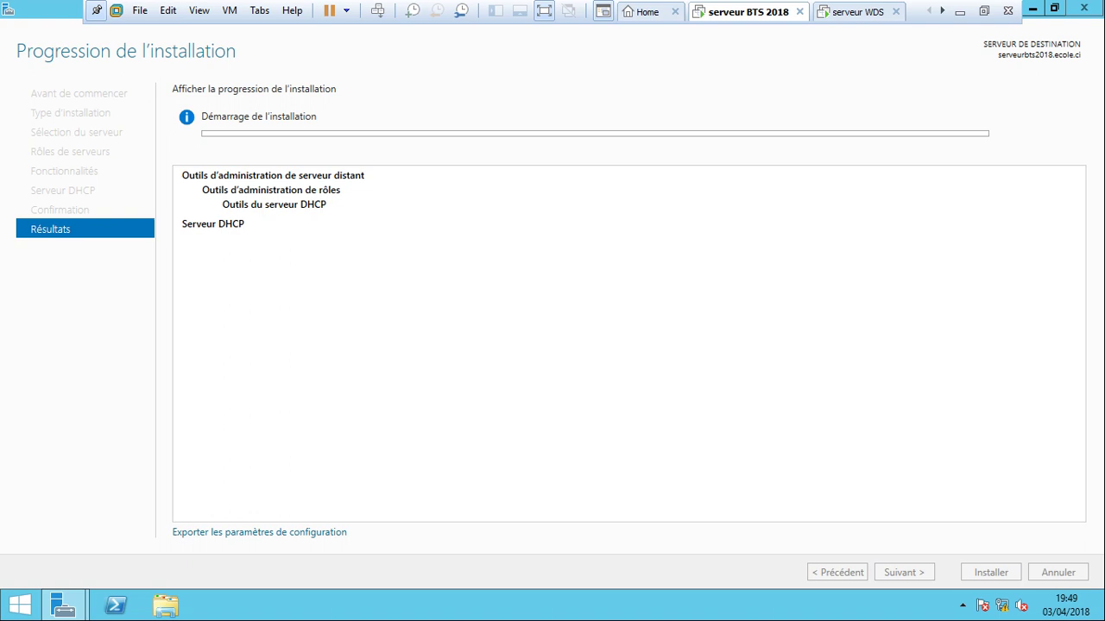
Accept the VMware Tools sign-out on serveur WDS, check serveur BTS 2018, then return to WDS.
key(ctrl+Tab)
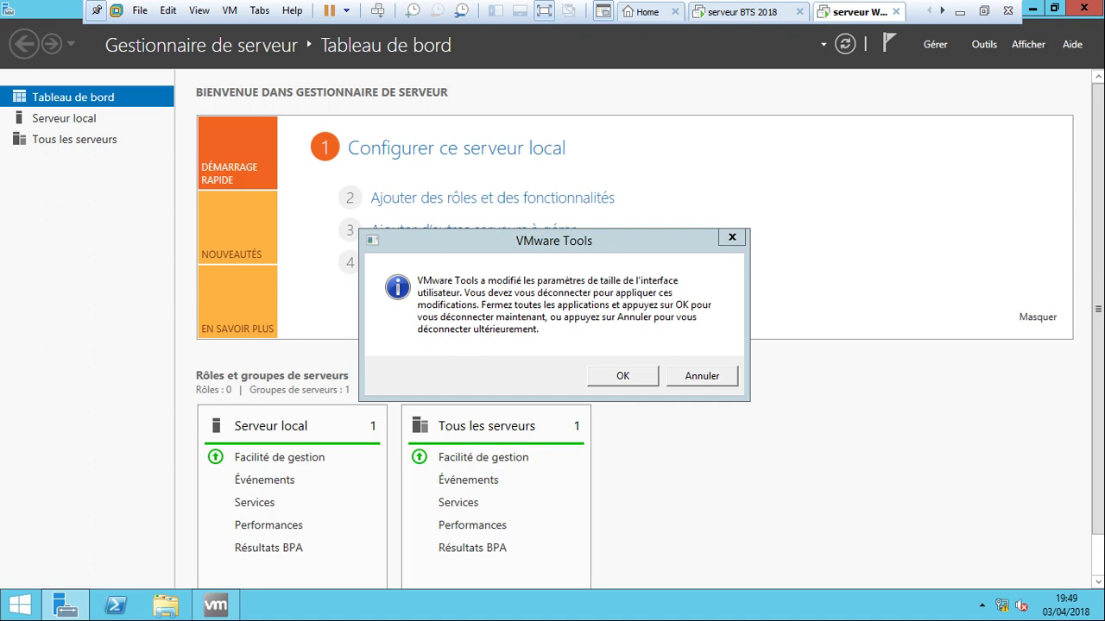
key(Return)
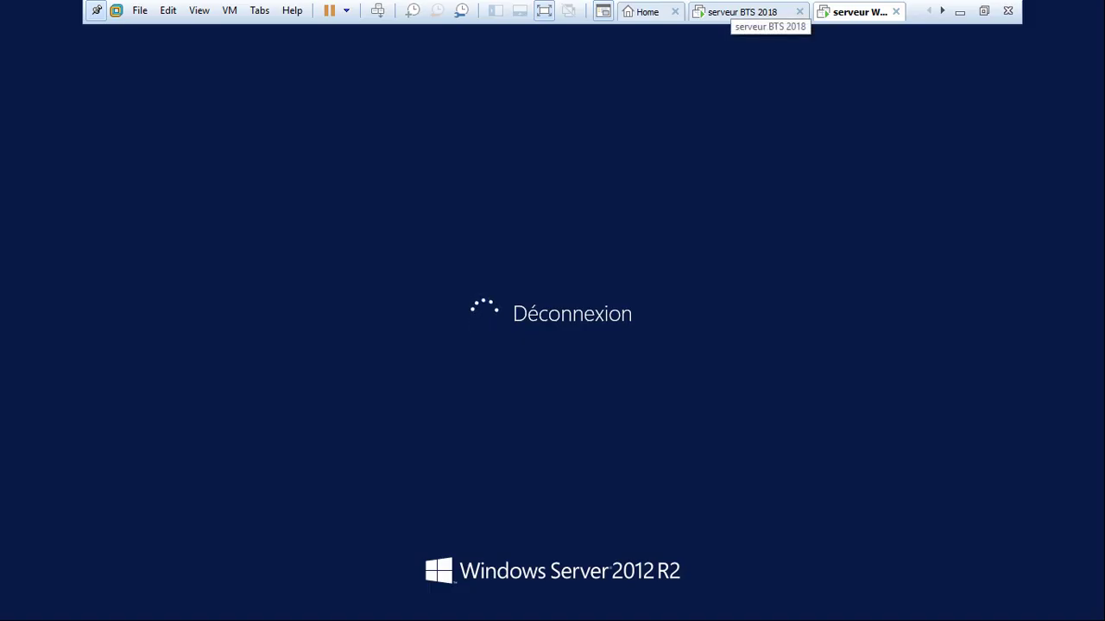
click(751, 12)
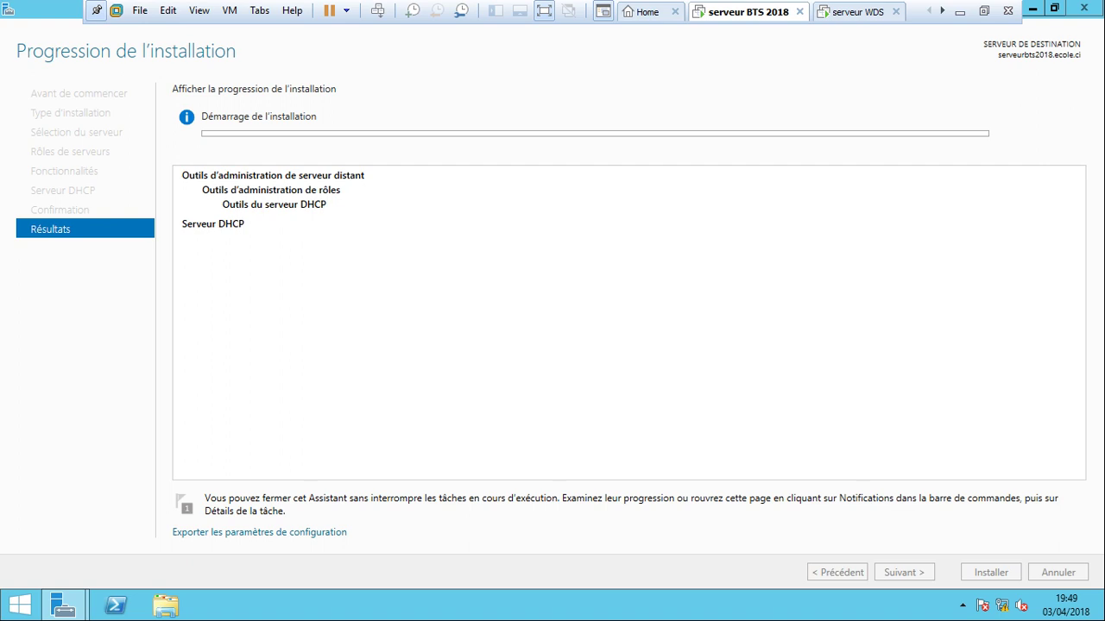
click(850, 12)
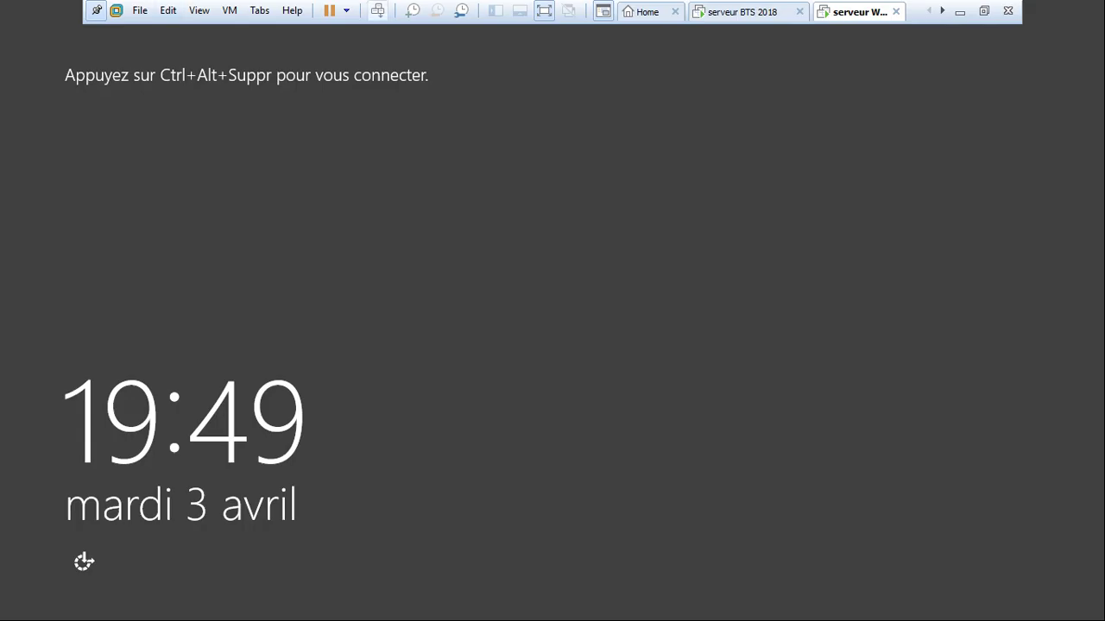
Sign serveur WDS back in as the administrator, then return to serveur BTS 2018's DHCP install.
click(377, 10)
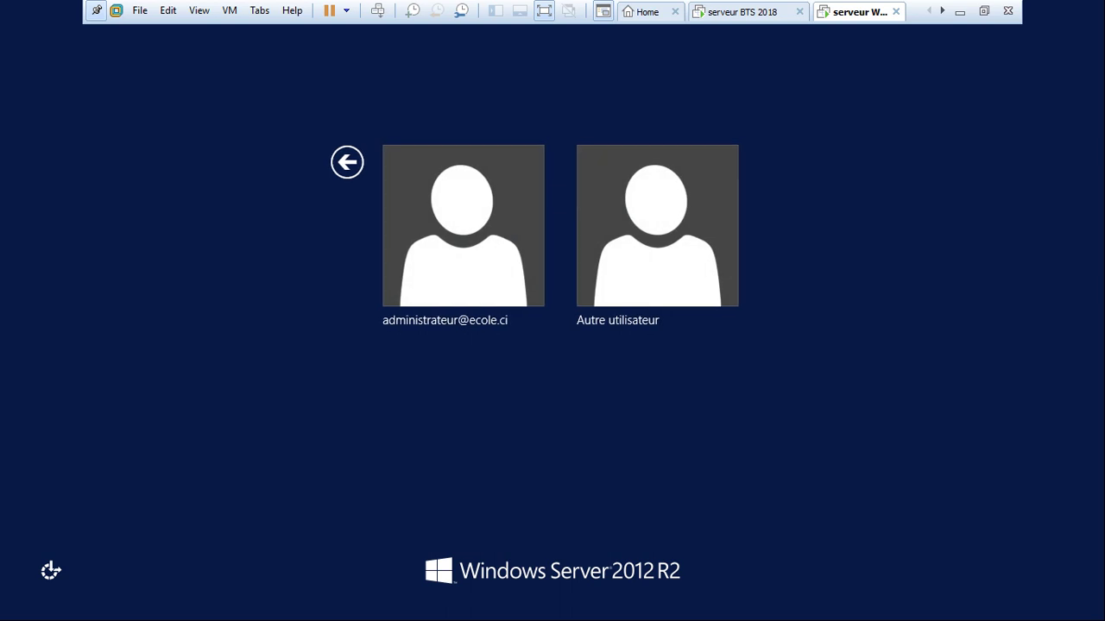
click(463, 226)
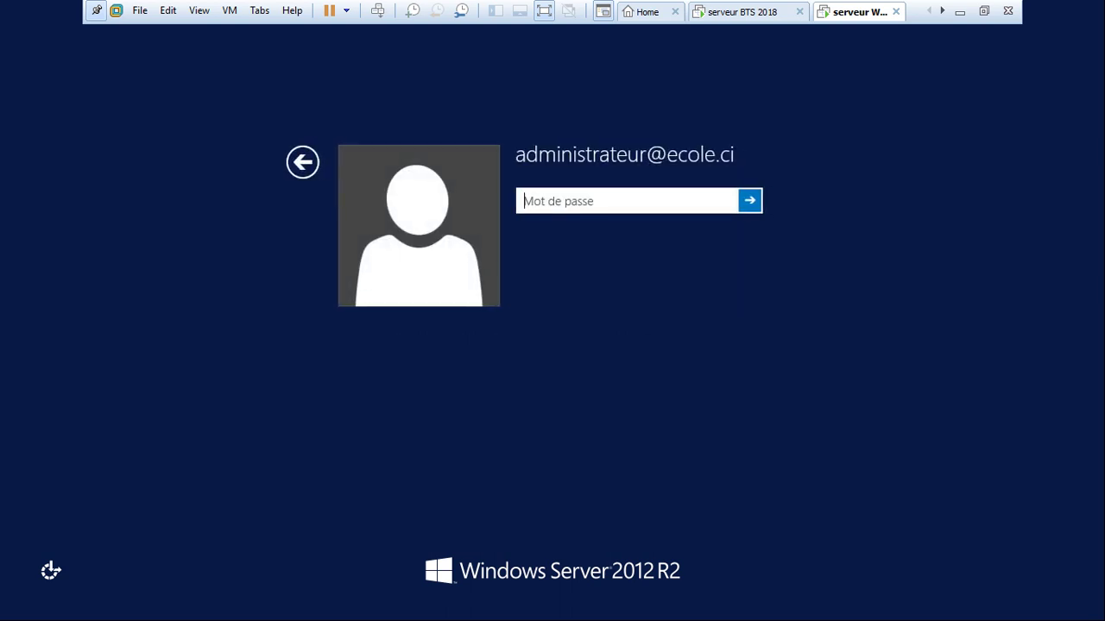
text(••••••)
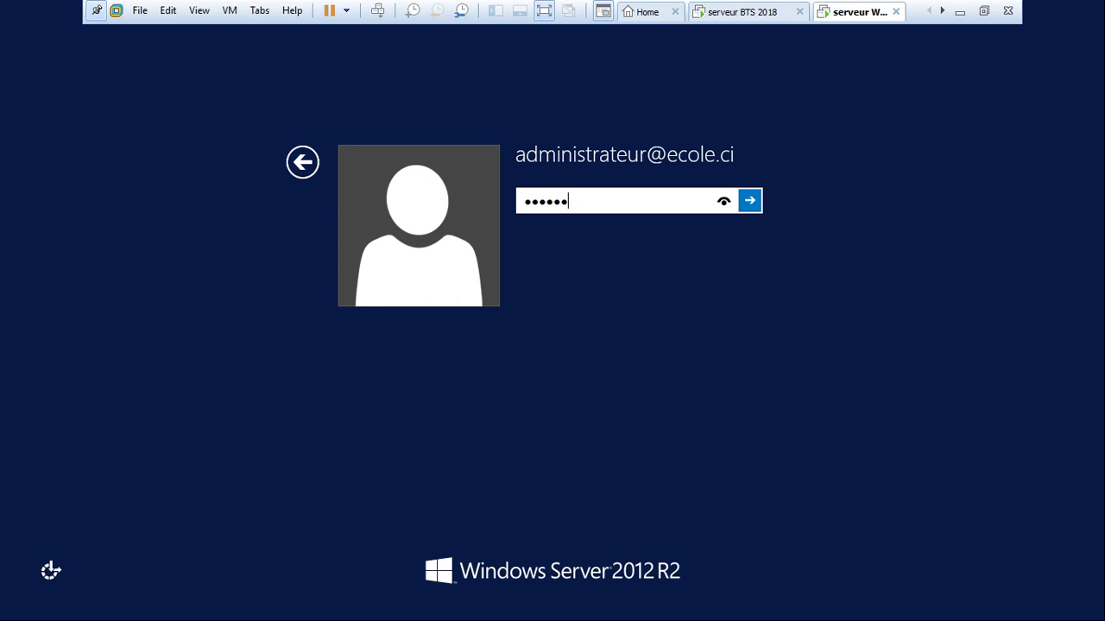
text(••••••)
key(Return)
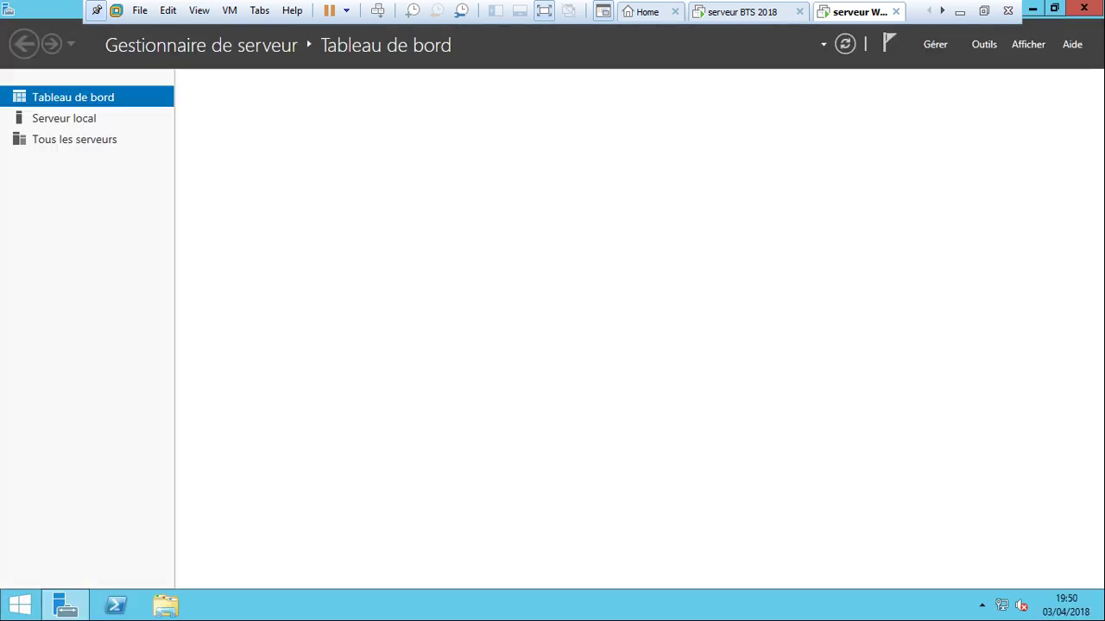
key(ctrl+shift+Tab)
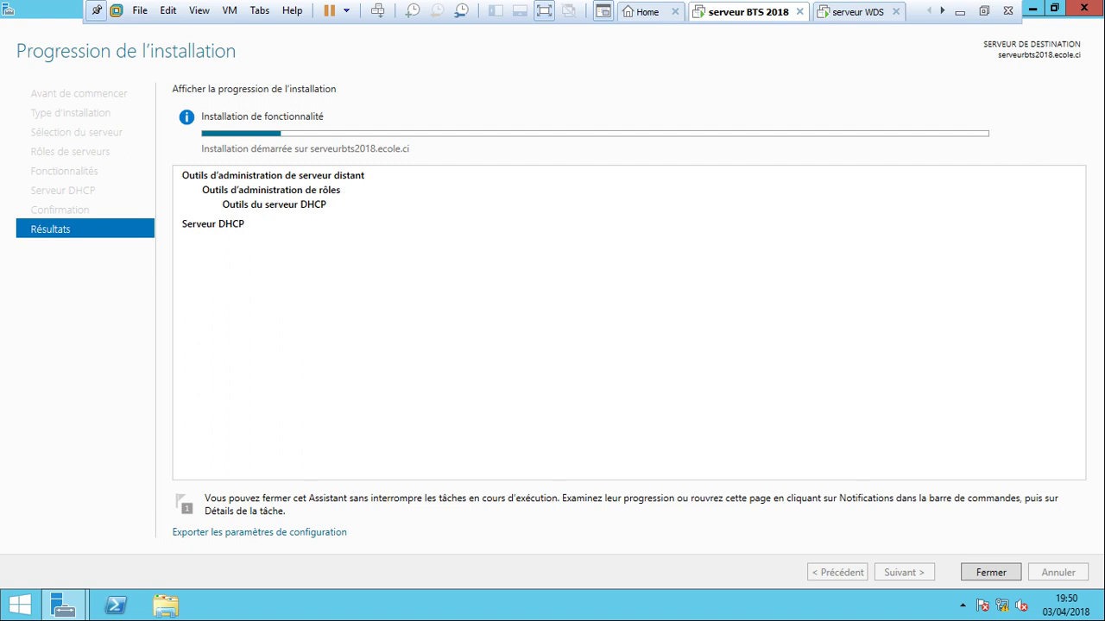
Wait for the DHCP Server install on serveurbts2018.ecole.ci to succeed, close it, and view pending notifications.
key(ctrl+Tab)
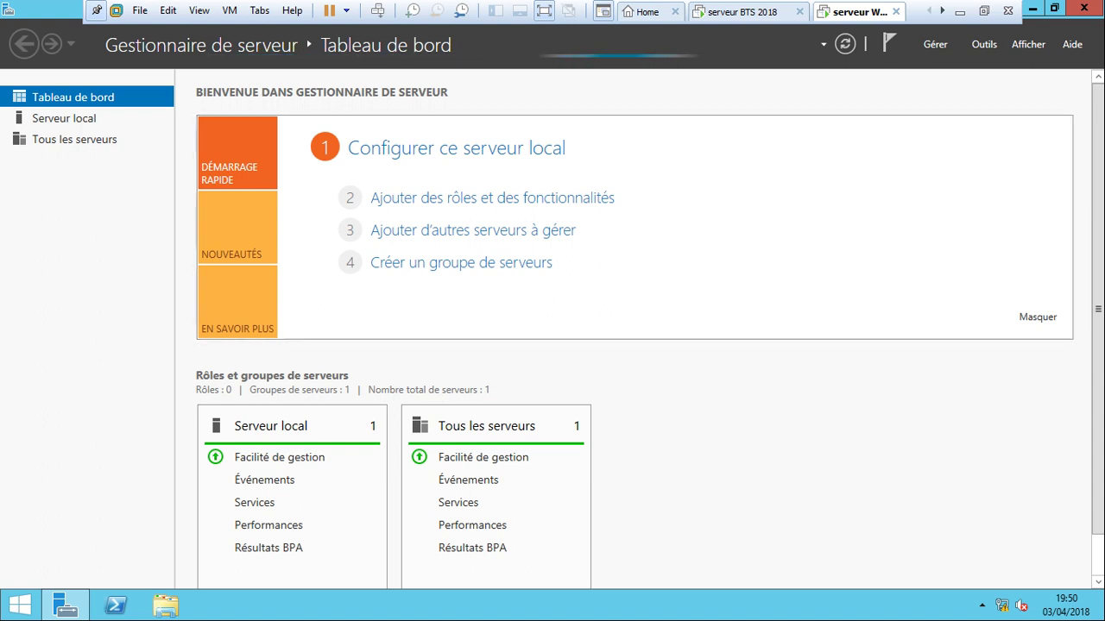
key(ctrl+shift+Tab)
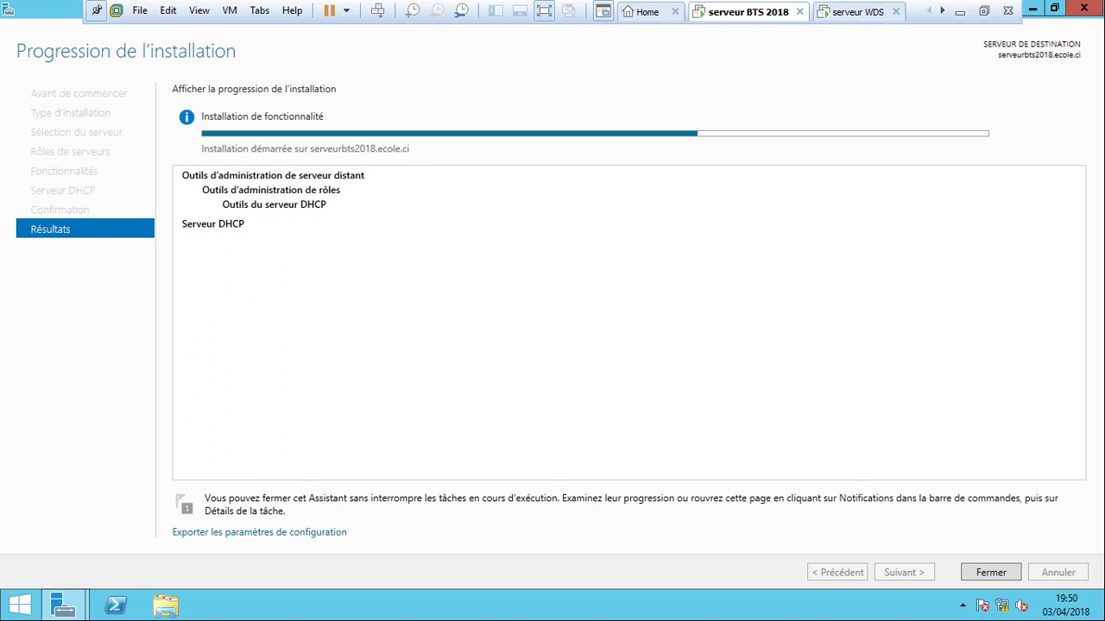
key(ctrl+Tab)
key(ctrl+shift+Tab)
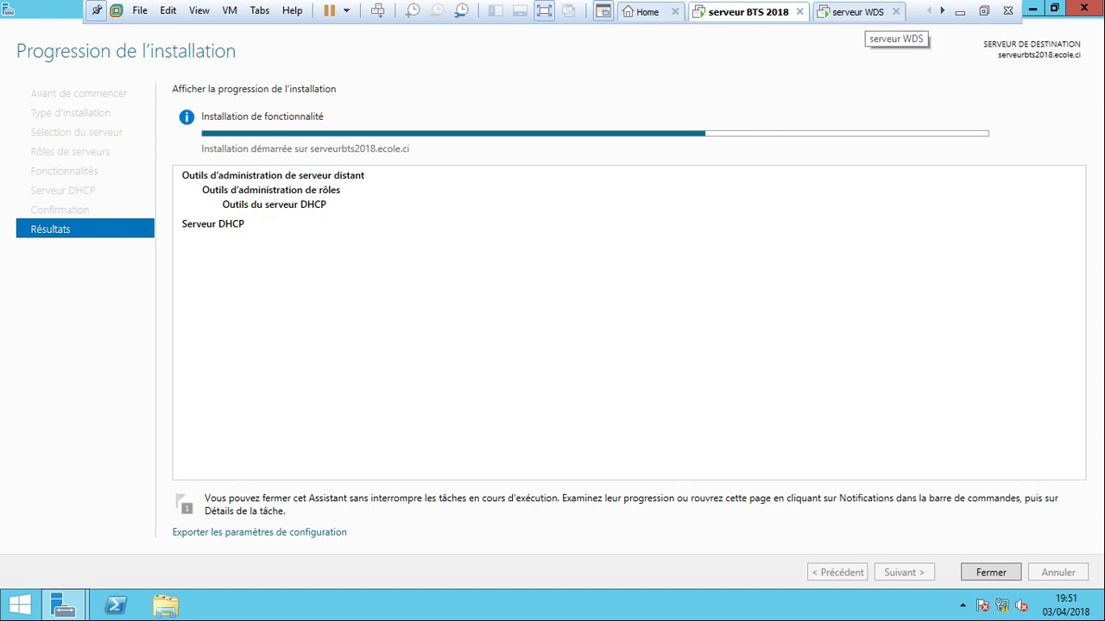
click(859, 12)
key(ctrl+shift+Tab)
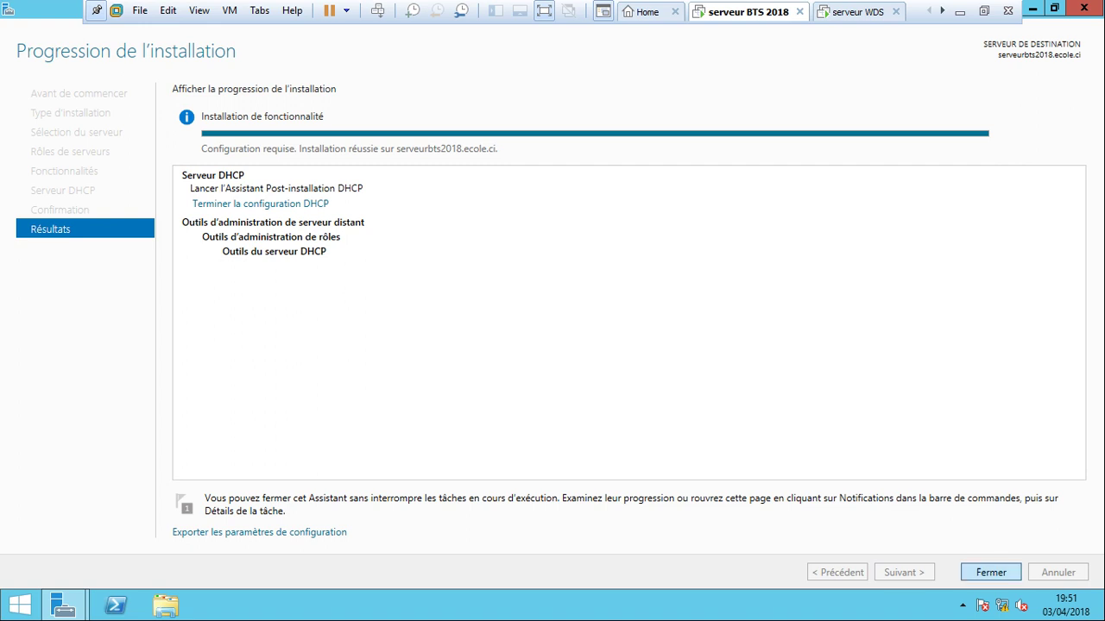
key(Return)
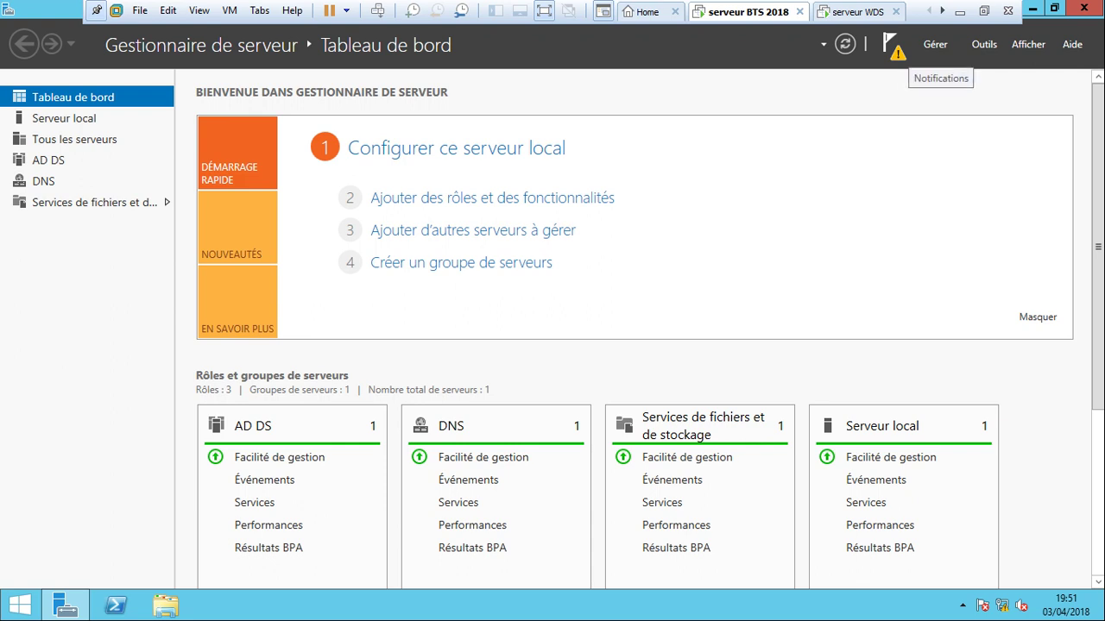
click(888, 43)
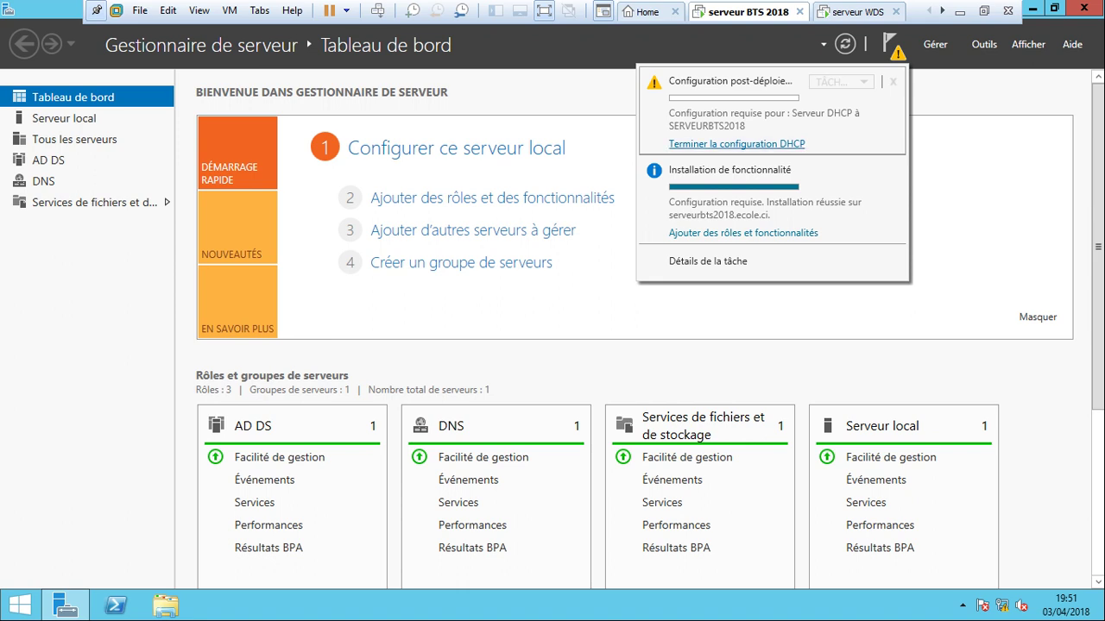
Complete DHCP post-install configuration with ECOLE\Administrateur, creating security groups and authorizing the server in AD DS.
click(736, 143)
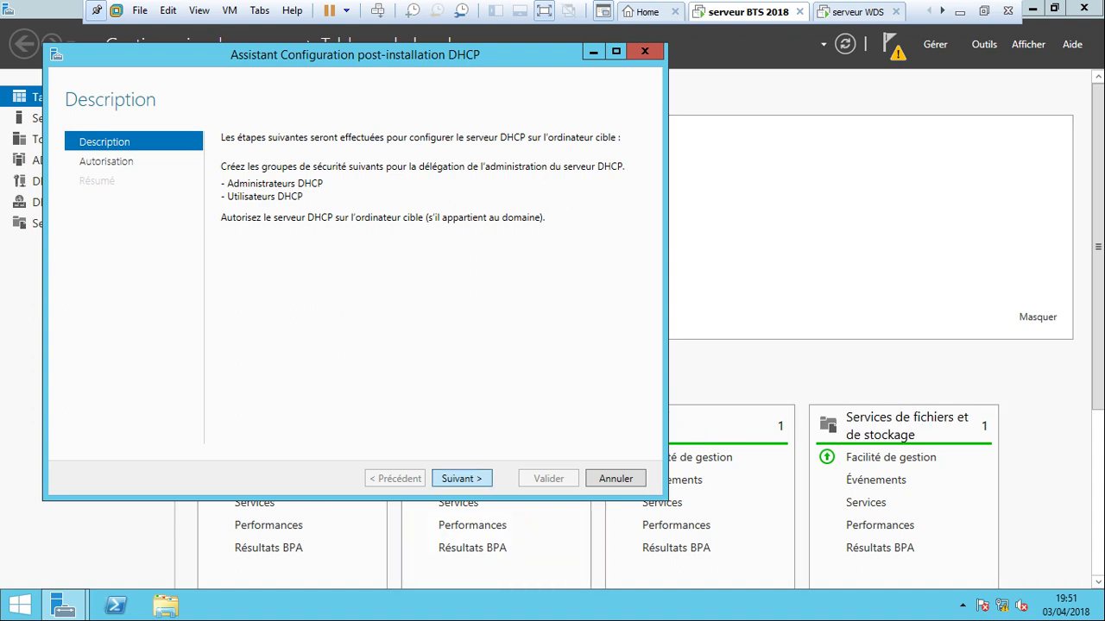
key(Return)
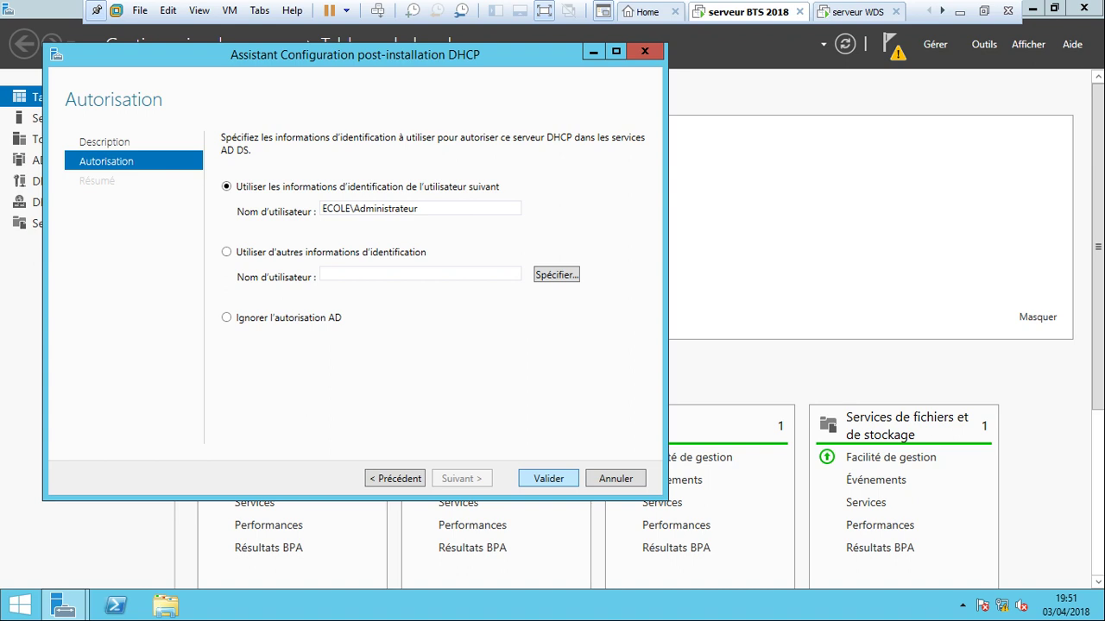
key(Return)
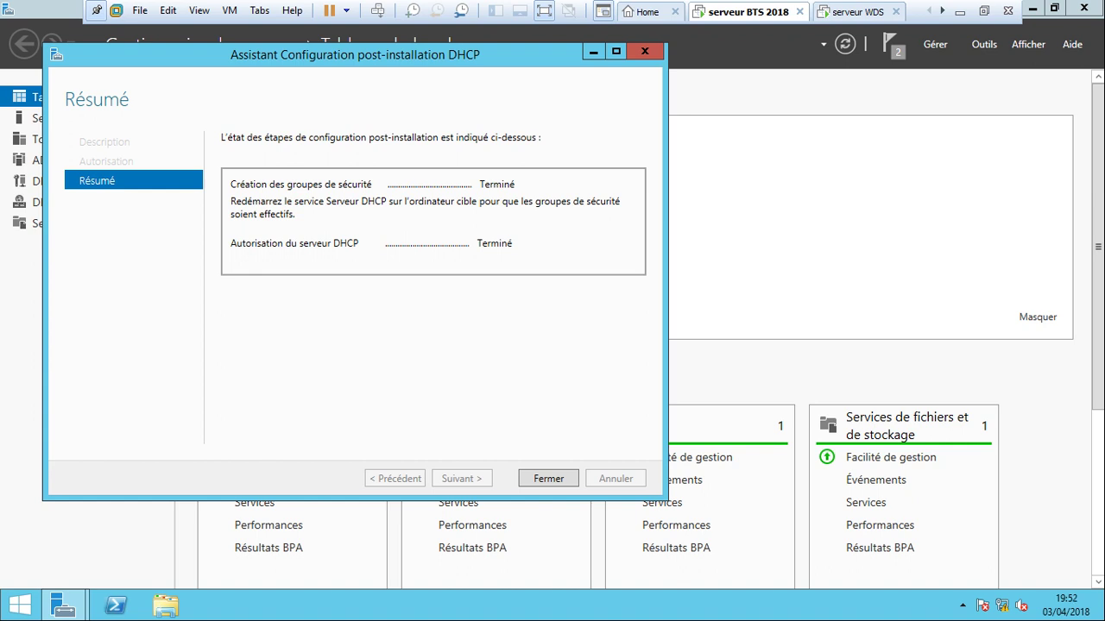
key(Return)
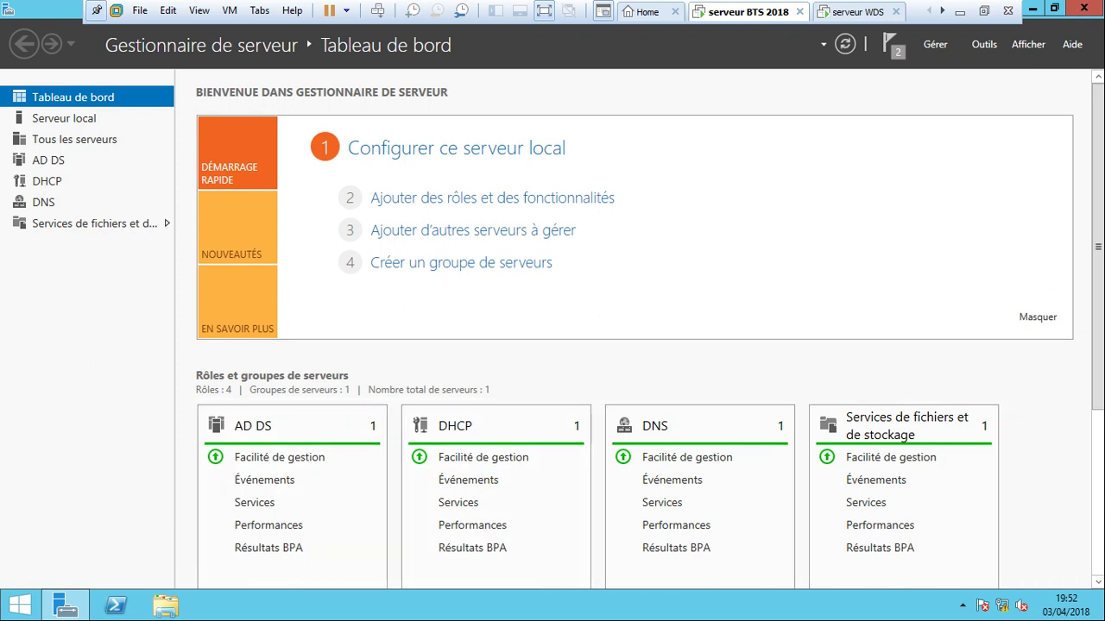
Launch the DHCP console from Administrative Tools on serveur BTS 2018.
click(1084, 8)
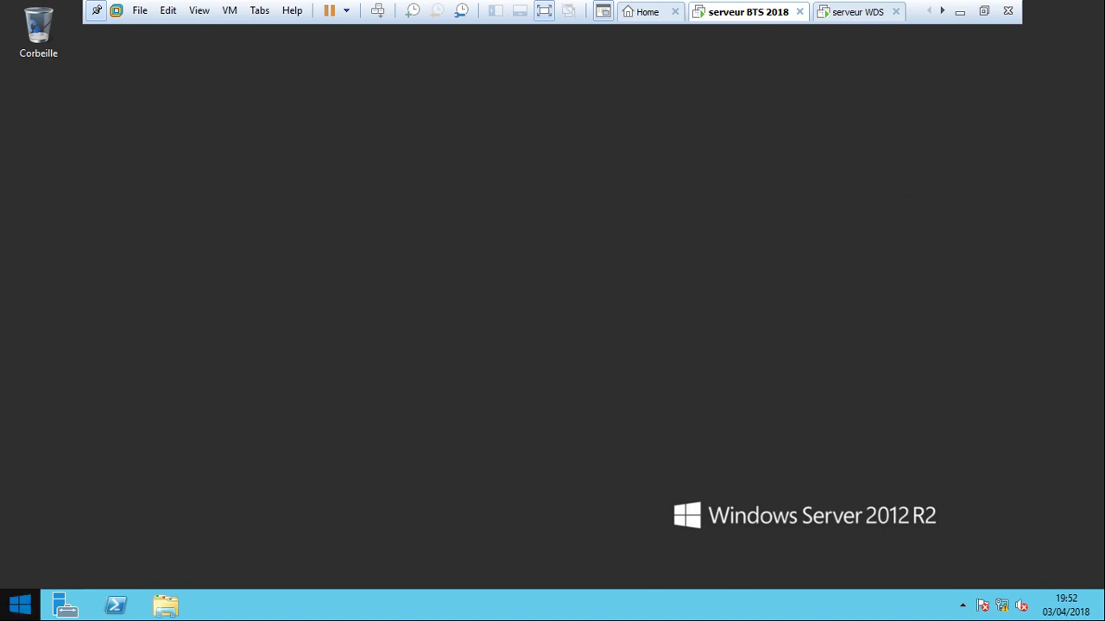
click(20, 605)
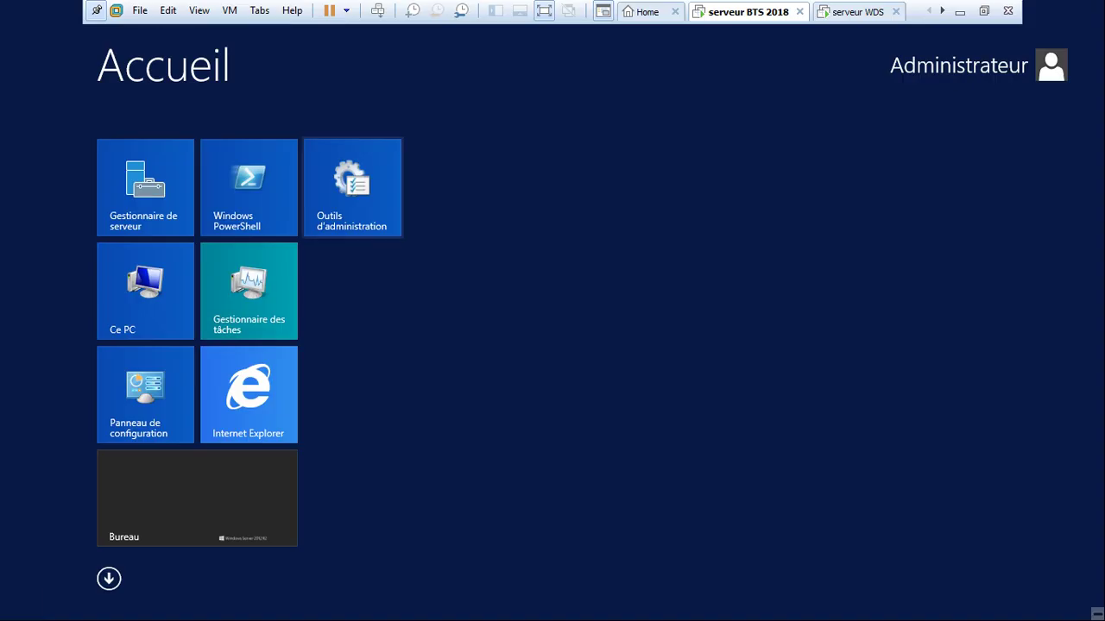
click(353, 187)
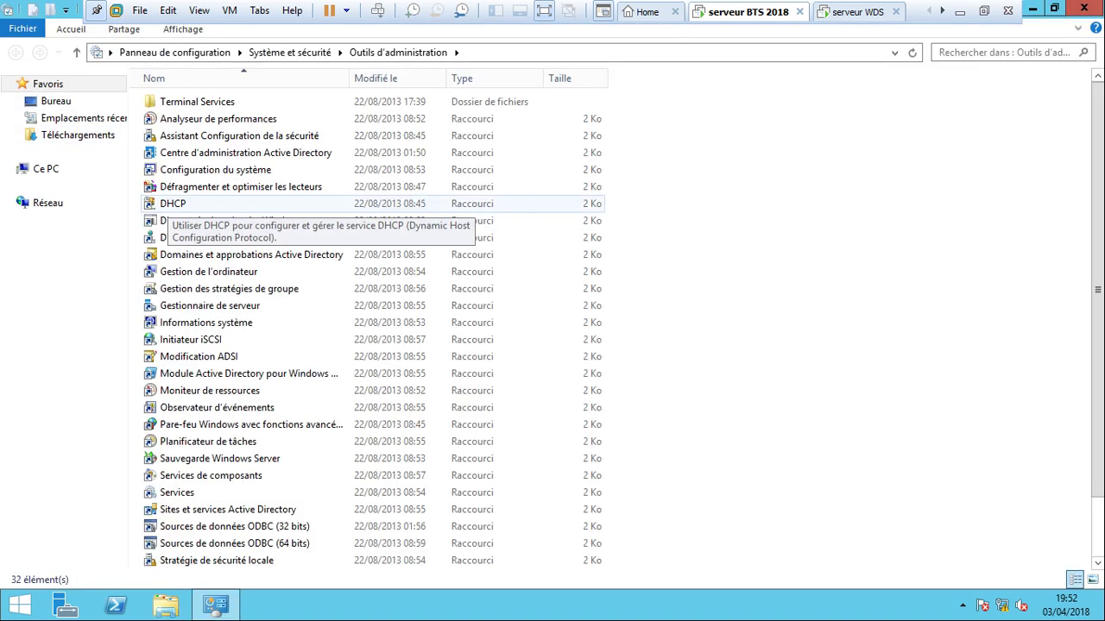
click(172, 203)
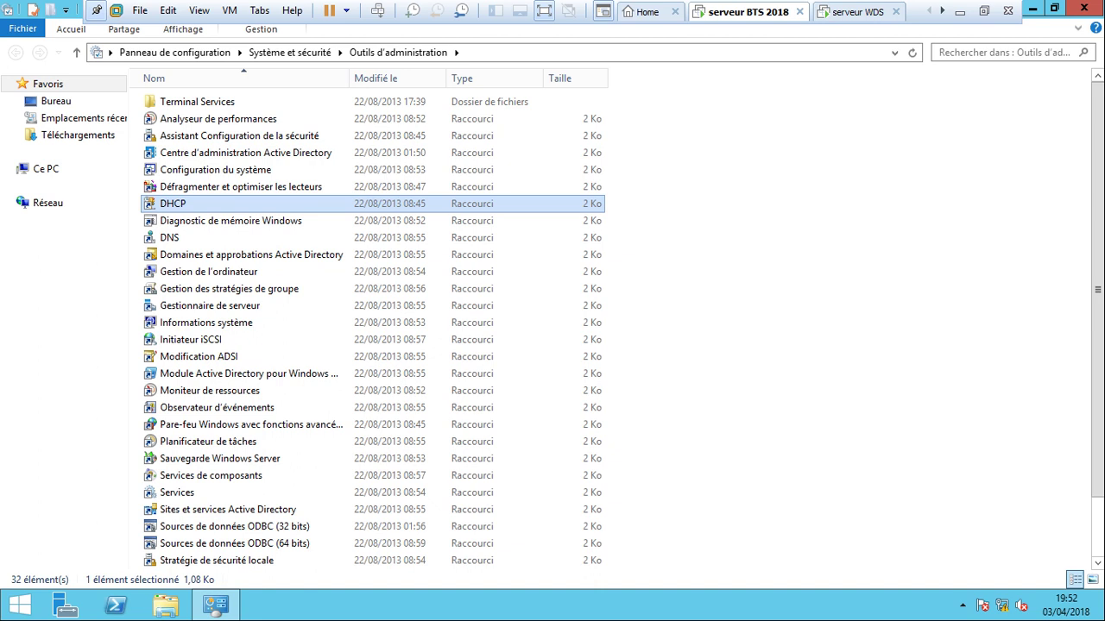
click(1084, 9)
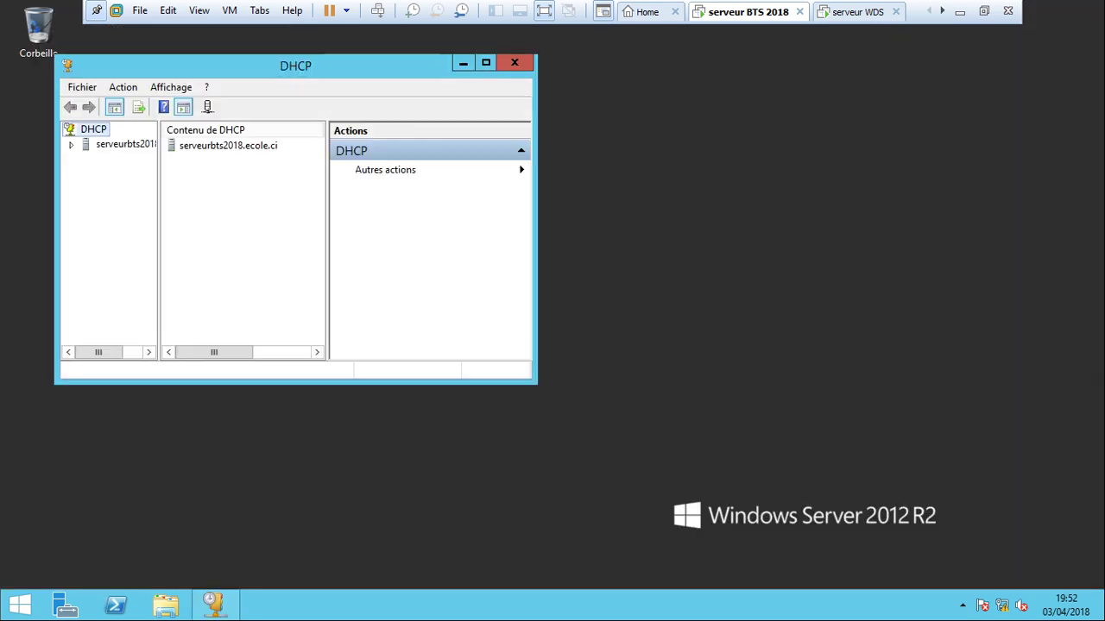
Maximize the DHCP console, widen the tree pane, and expand serveurbts2018.ecole.ci and IPv4.
click(486, 63)
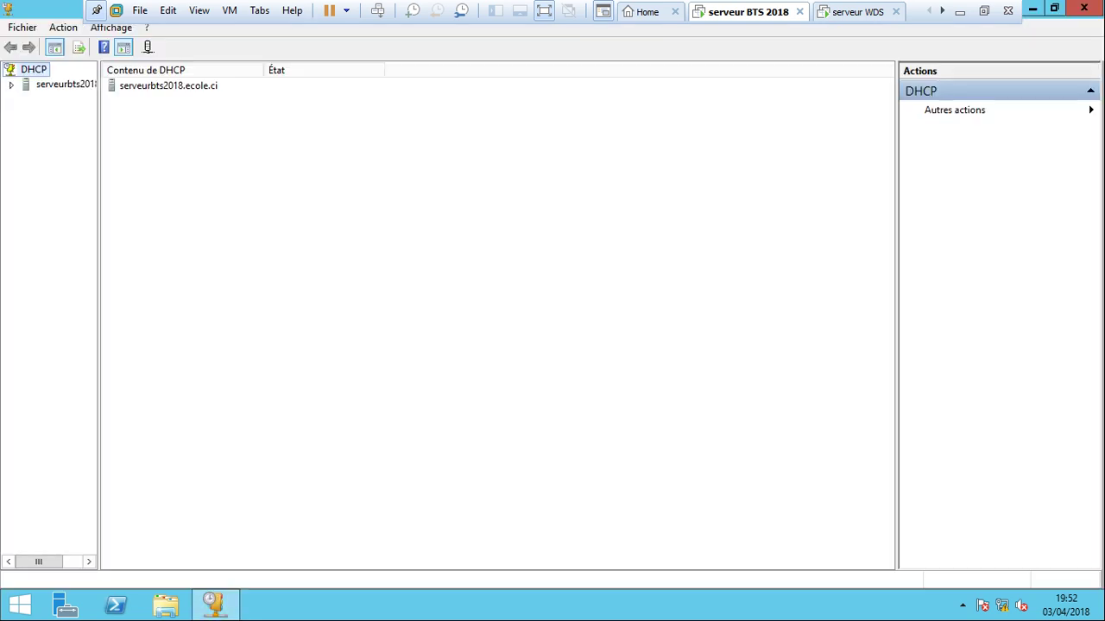
drag(100, 310, 157, 310)
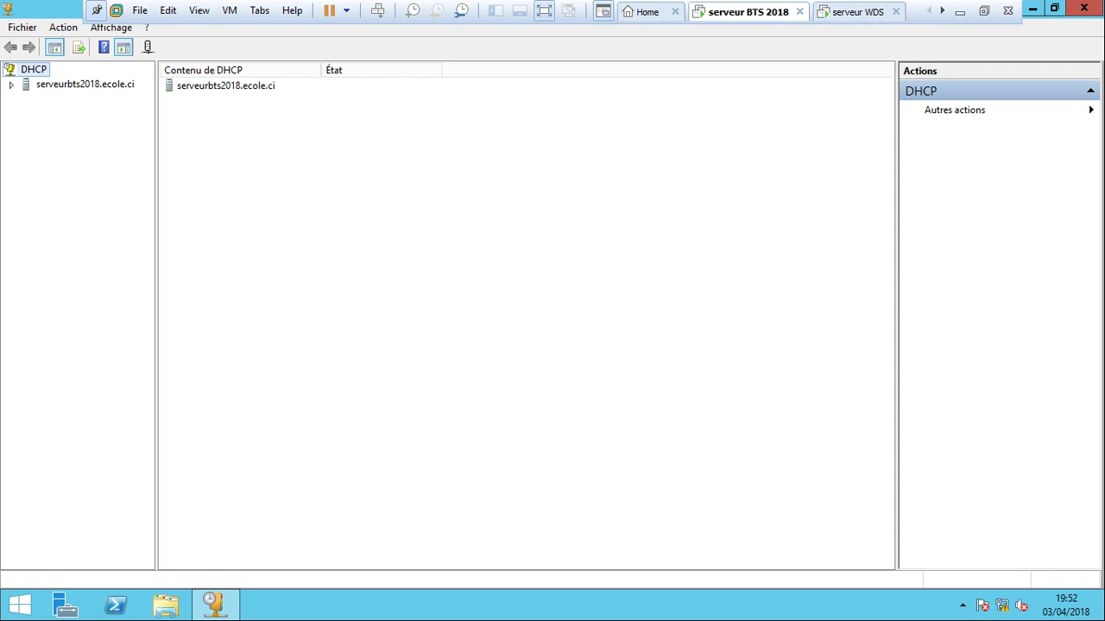
click(10, 85)
click(27, 100)
drag(156, 311, 212, 311)
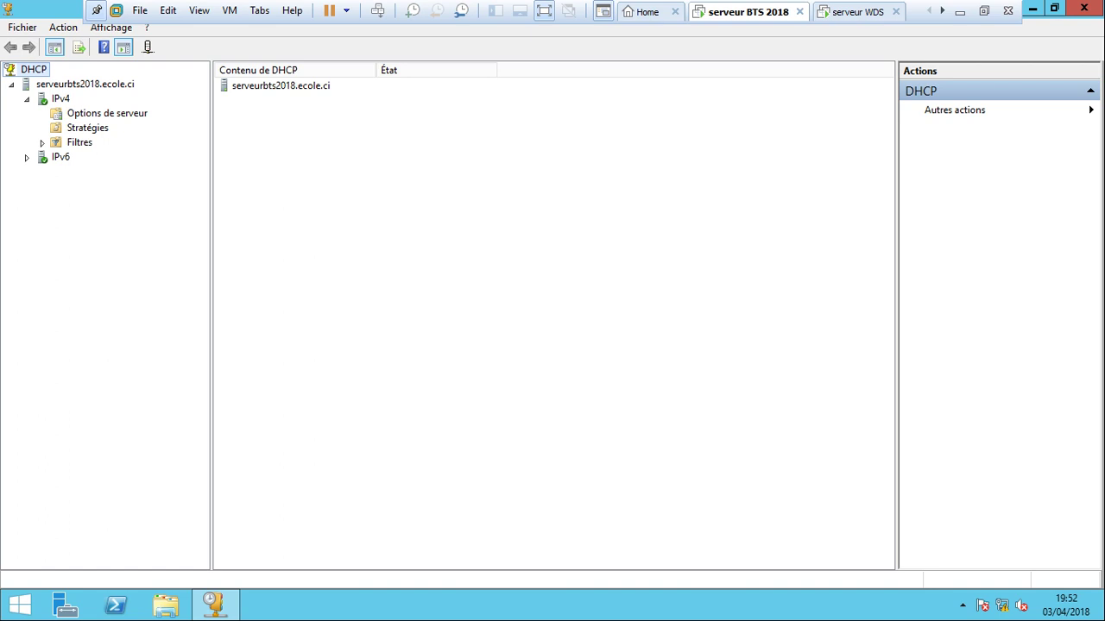
Start a new IPv4 scope named 'etendue BTS 2018'.
right_click(61, 98)
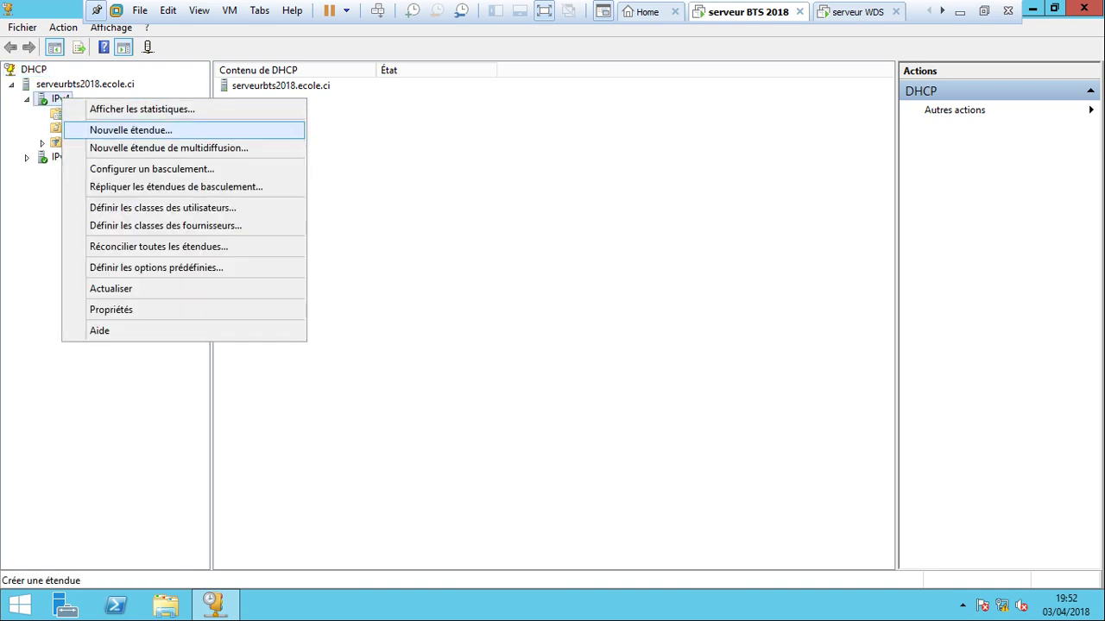
key(Return)
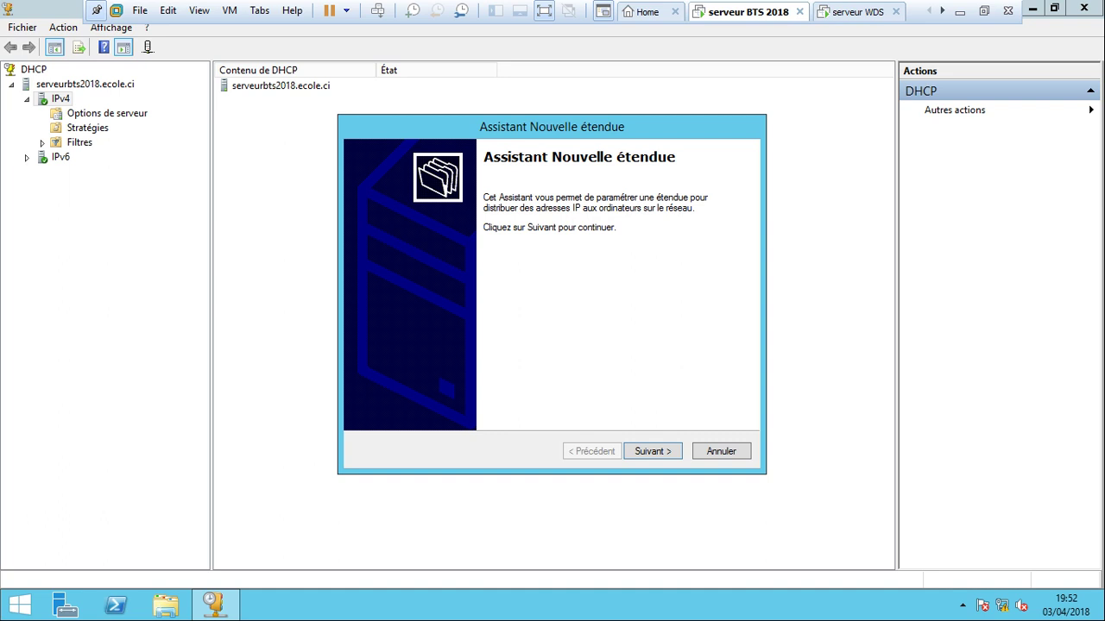
key(Return)
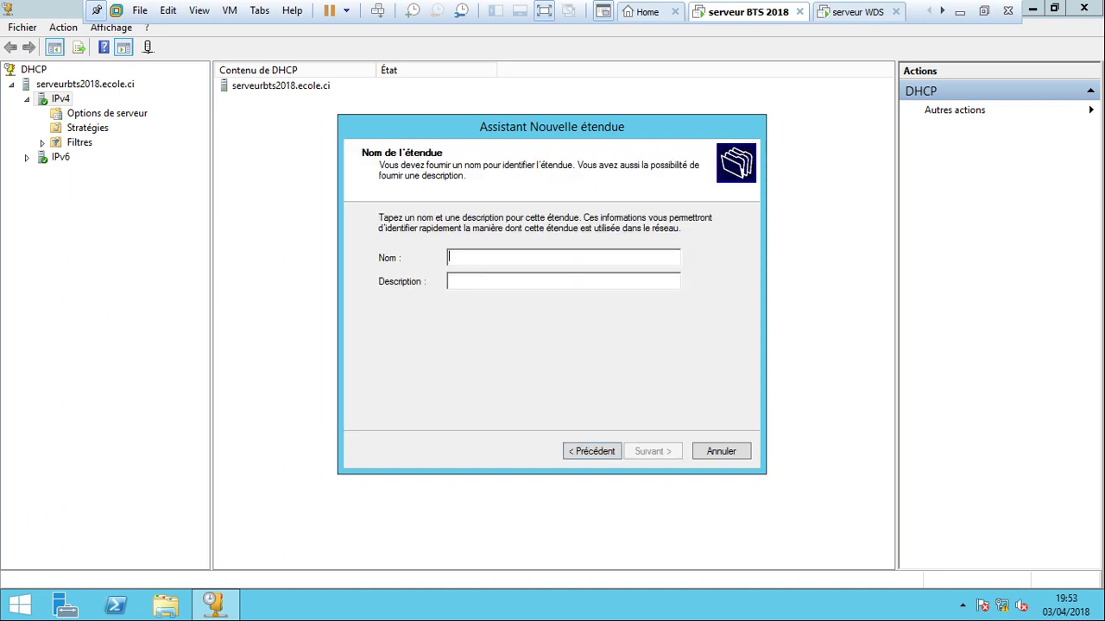
text(et)
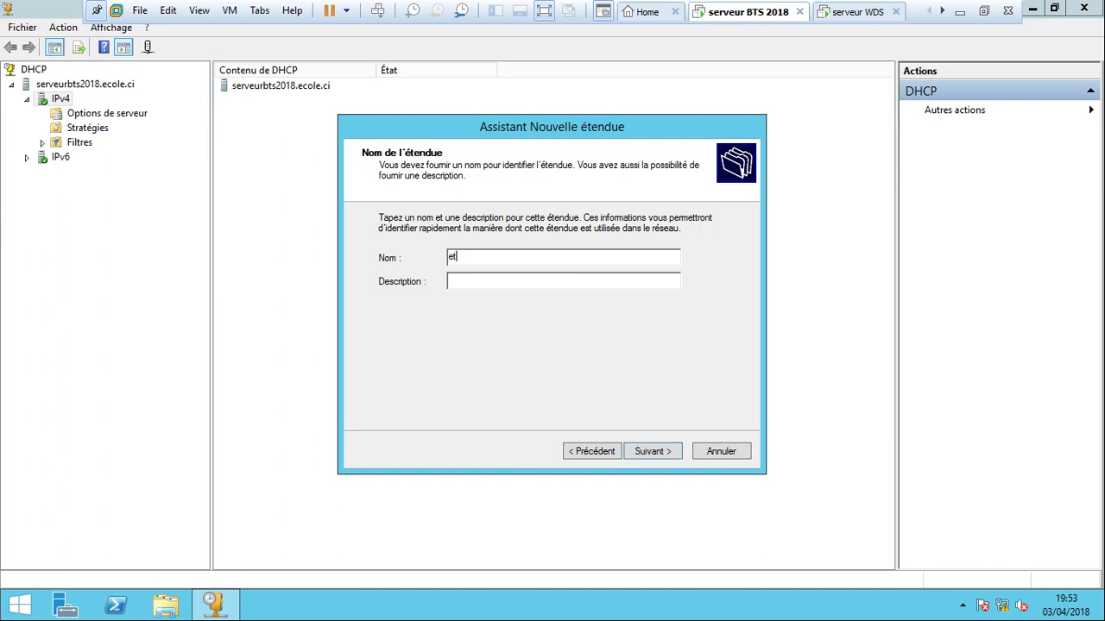
text(endue BTS 2018)
key(Return)
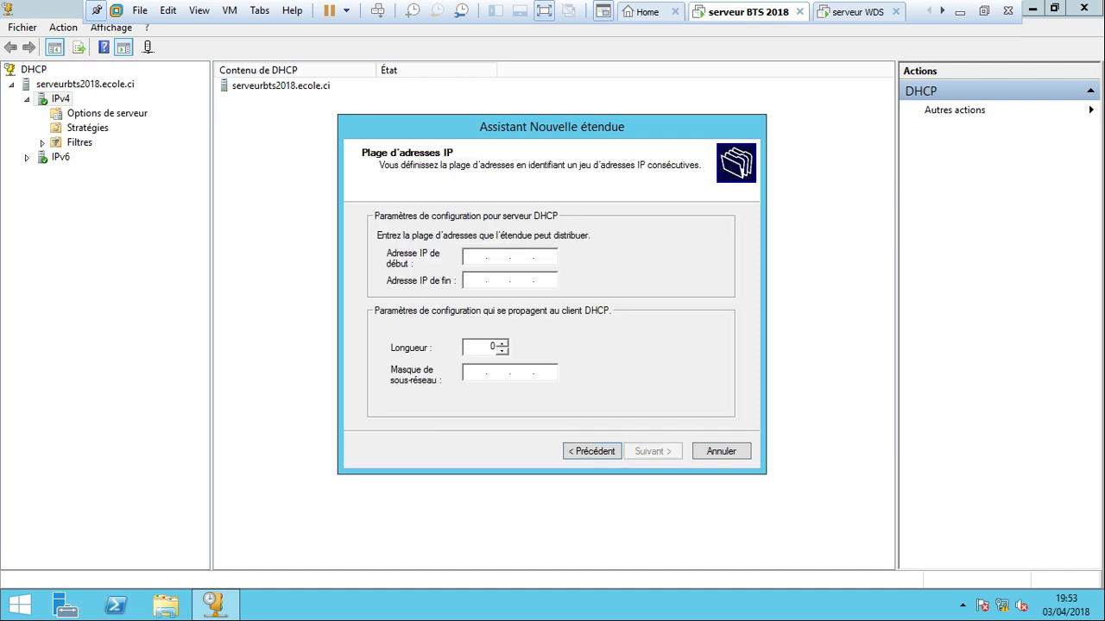
Give the scope range 192.168.5.10–192.168.5.200, no exclusions and the default lease duration.
text(192 . 168 . 5 . 10)
key(Tab)
text(192 . 168 . )
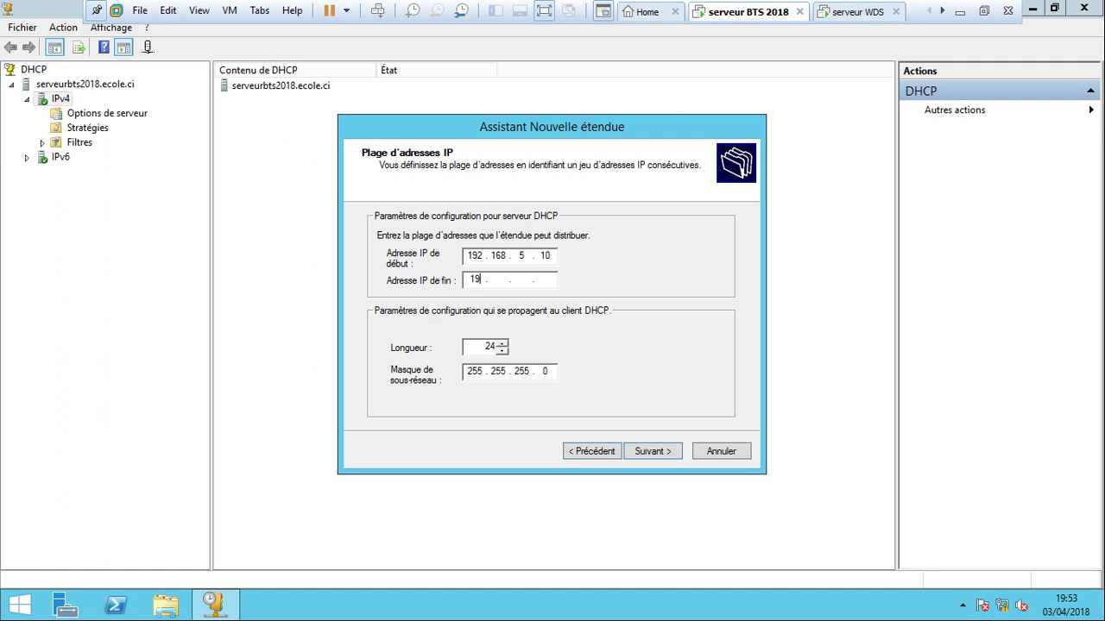
text(5 . 200)
key(Return)
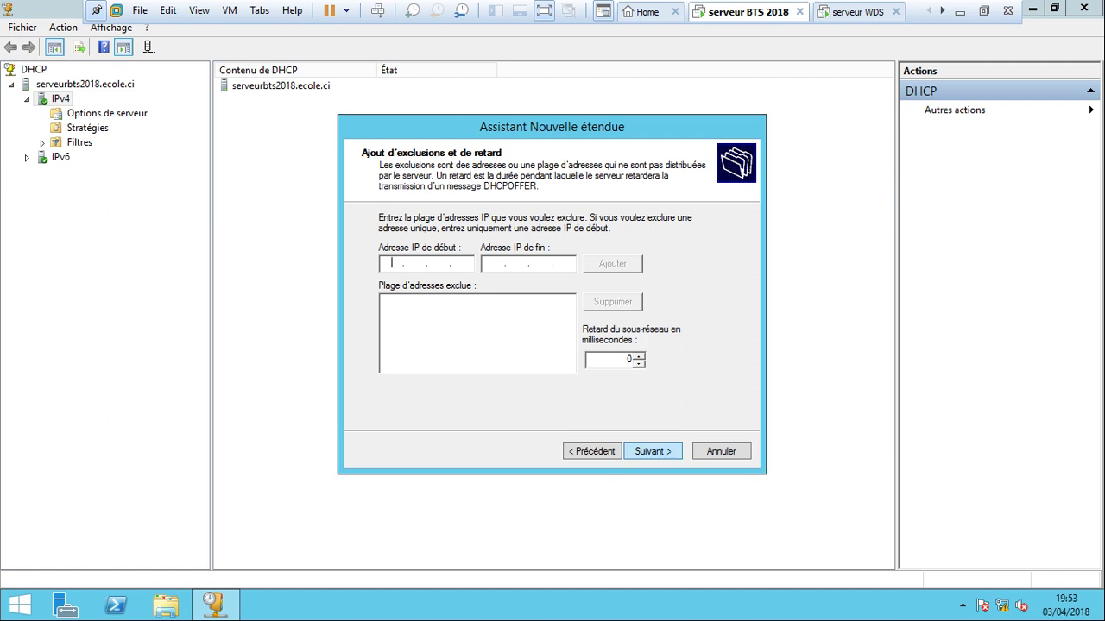
key(Return)
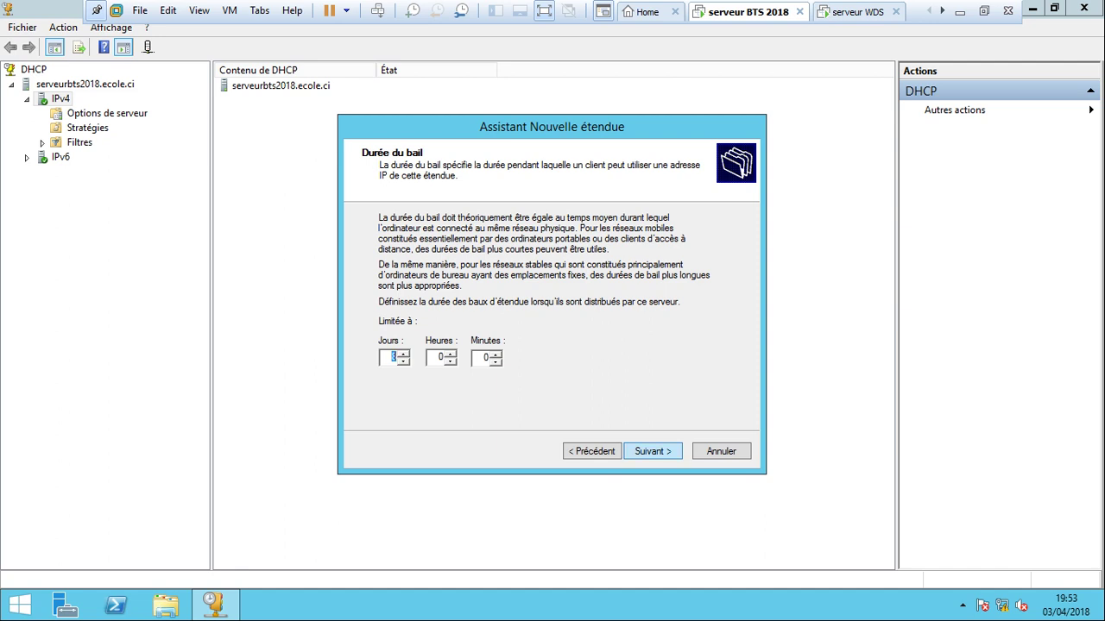
key(Return)
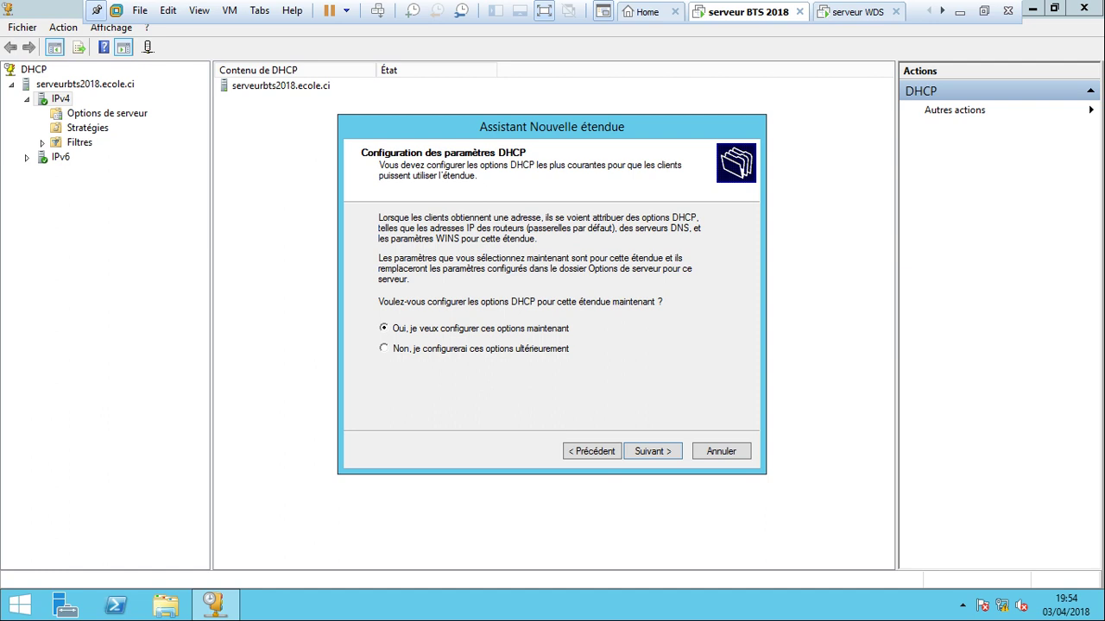
Set gateway 192.168.5.254, keep domain ecole.ci and DNS 192.168.5.1, skip WINS, and activate the scope.
key(Return)
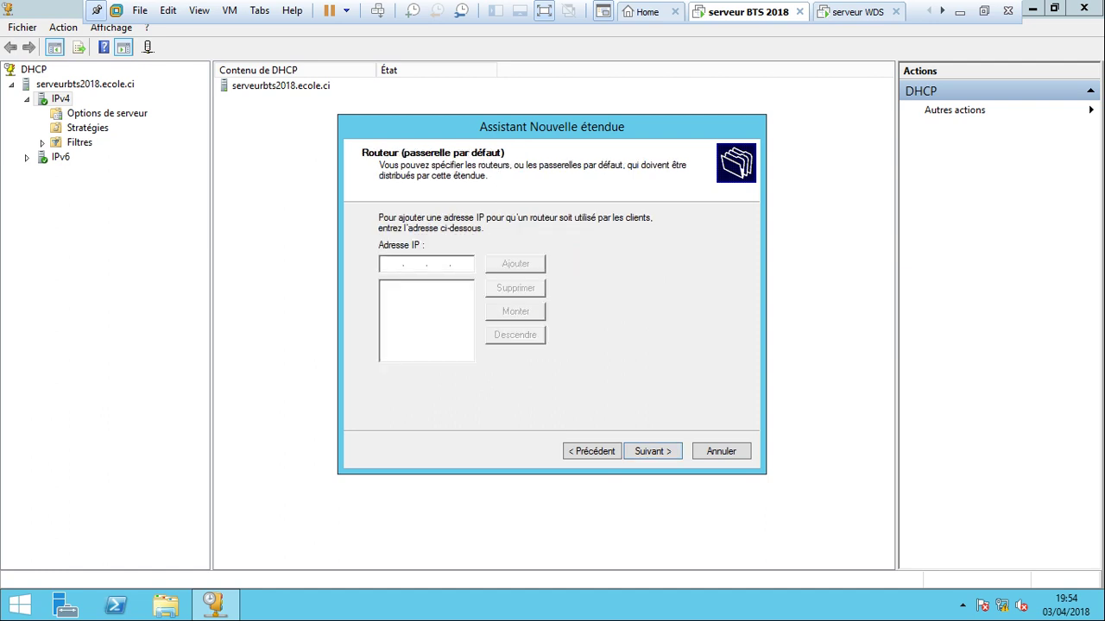
text(192.168.5.254)
key(Return)
key(Return)
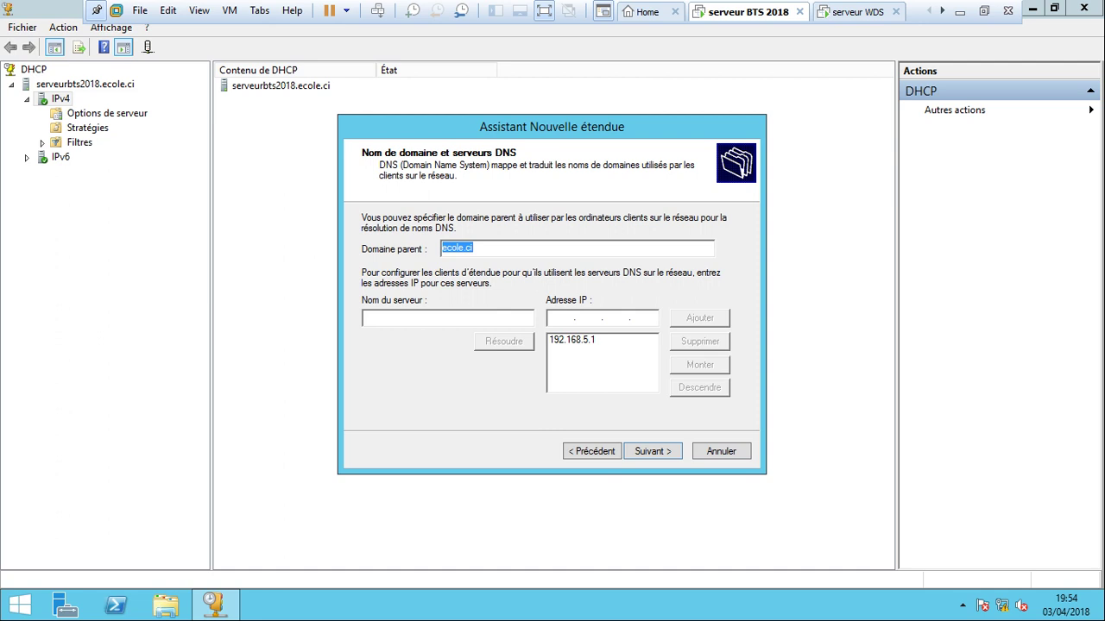
key(Return)
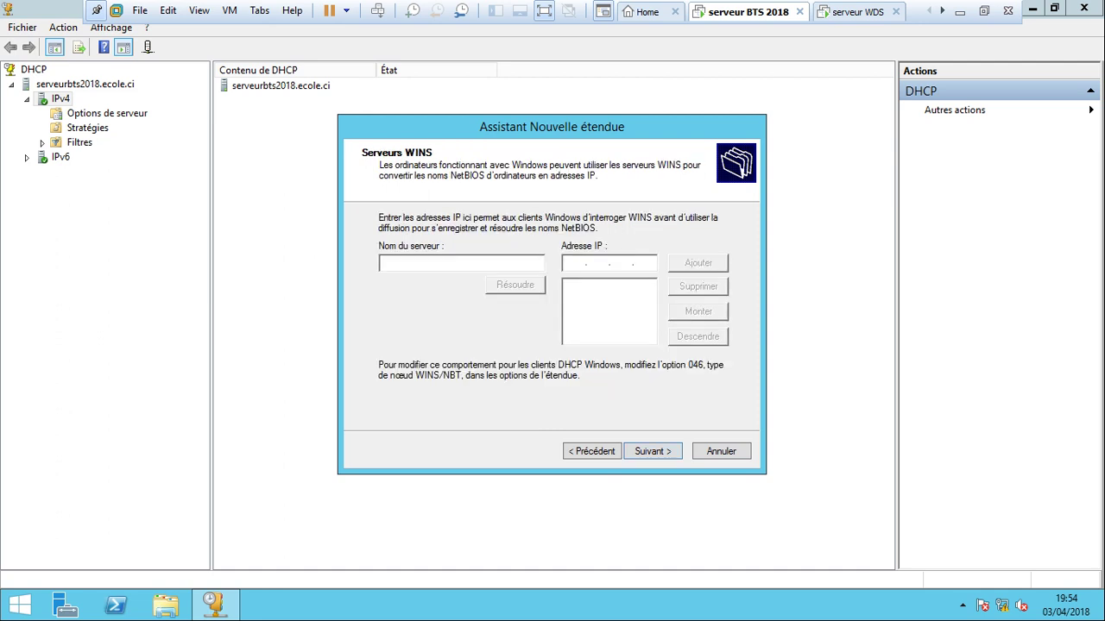
key(Return)
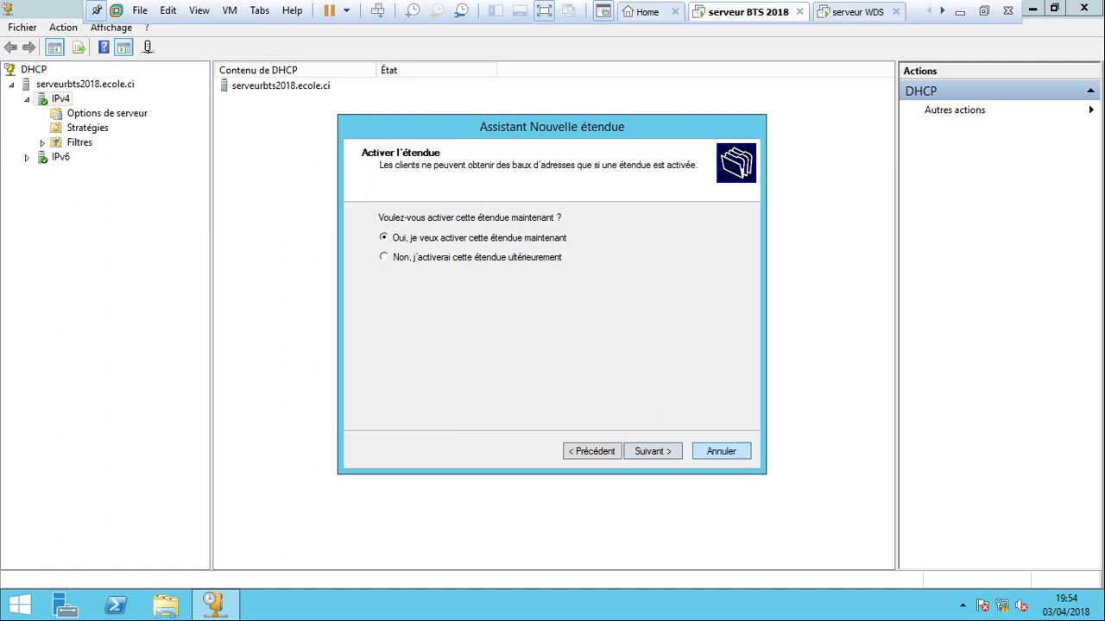
key(Return)
key(Return)
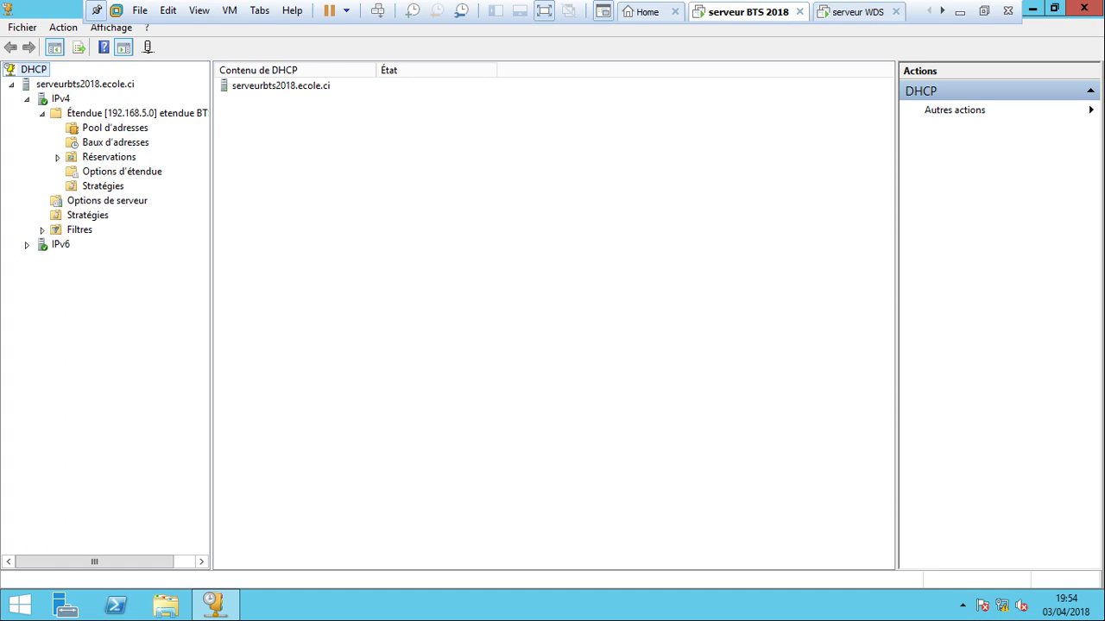
Inspect the new scope's address pool, leases and reservations, confirming the 192.168.5.10–192.168.5.200 range.
drag(212, 310, 260, 310)
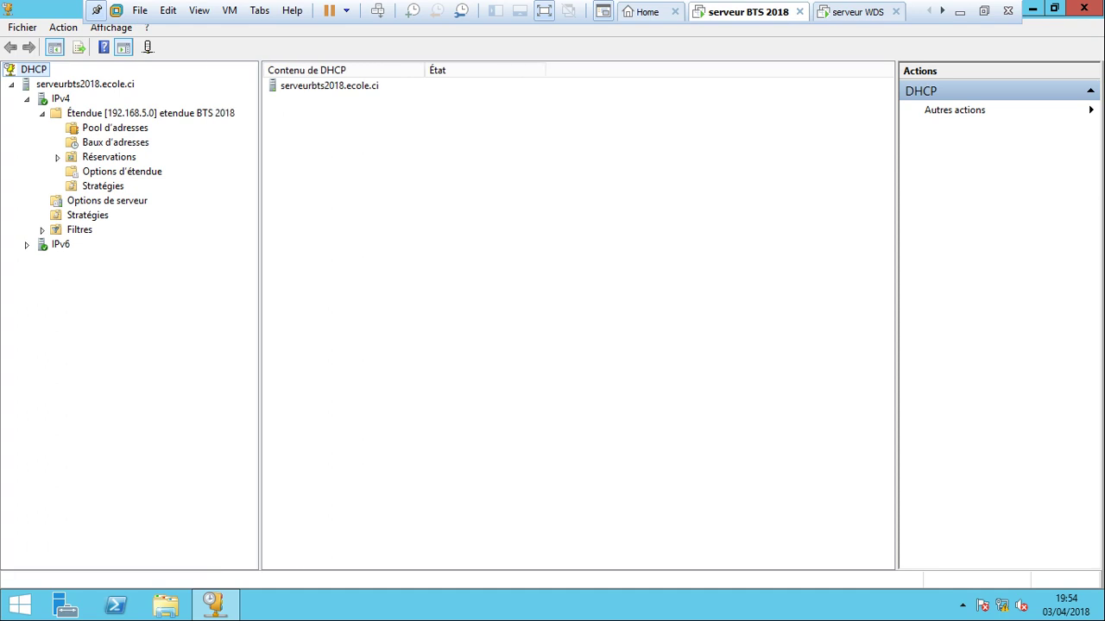
click(114, 127)
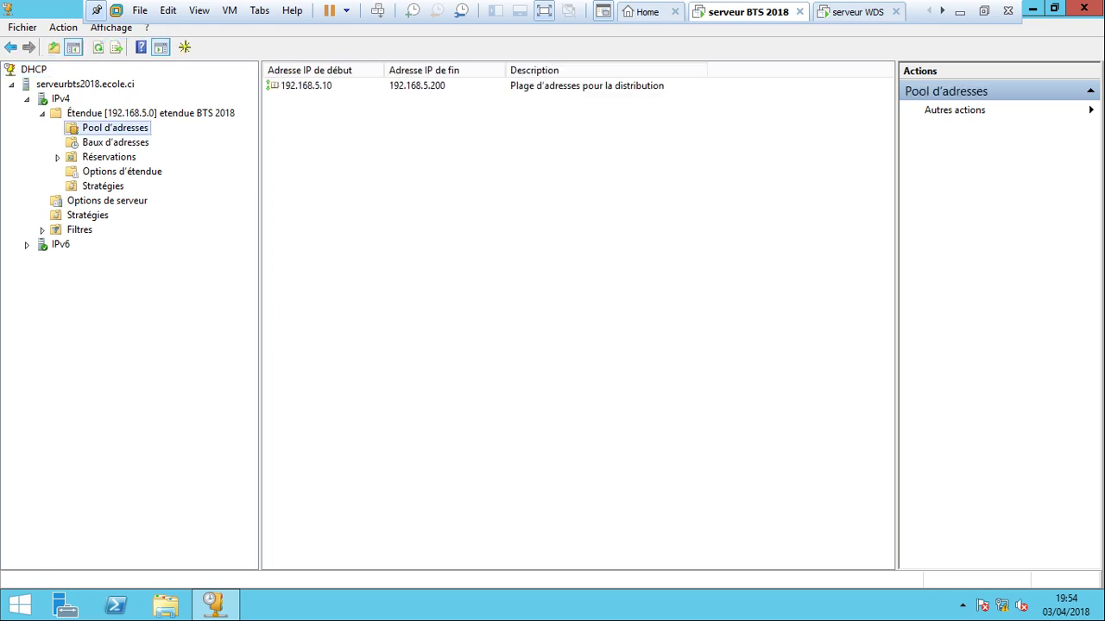
click(115, 143)
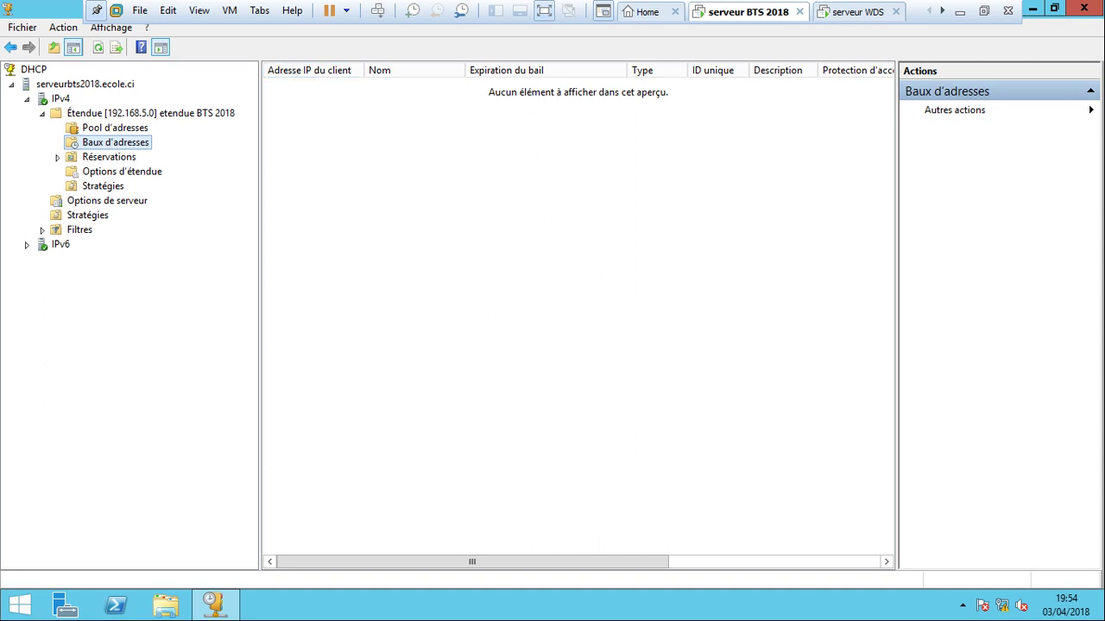
click(109, 157)
click(115, 128)
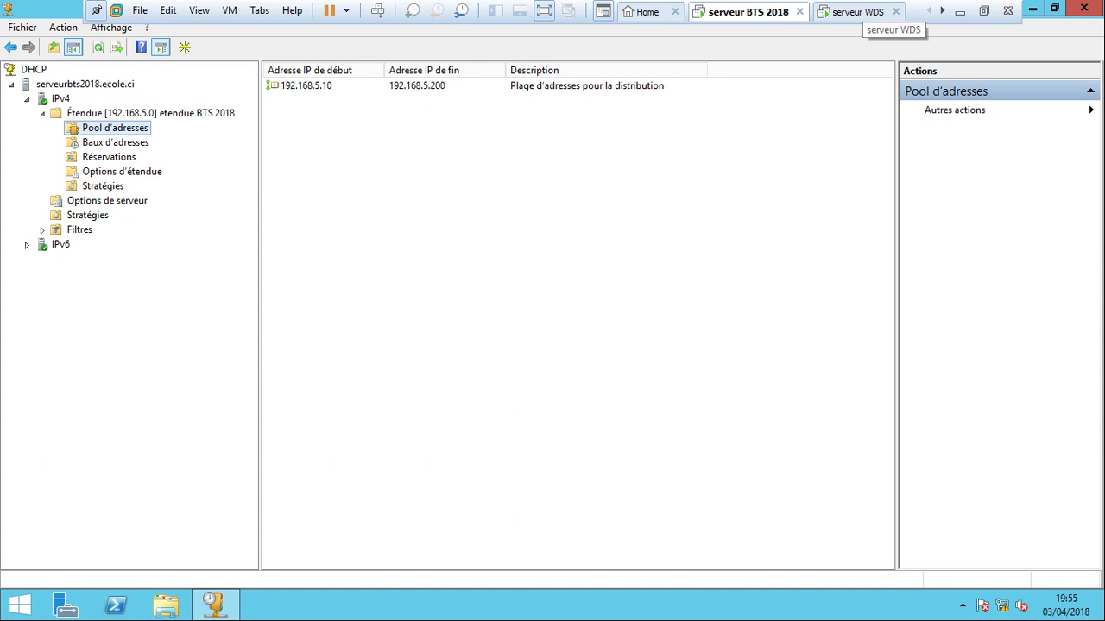
Switch to the serveur WDS virtual machine.
click(857, 12)
key(ctrl+shift+Tab)
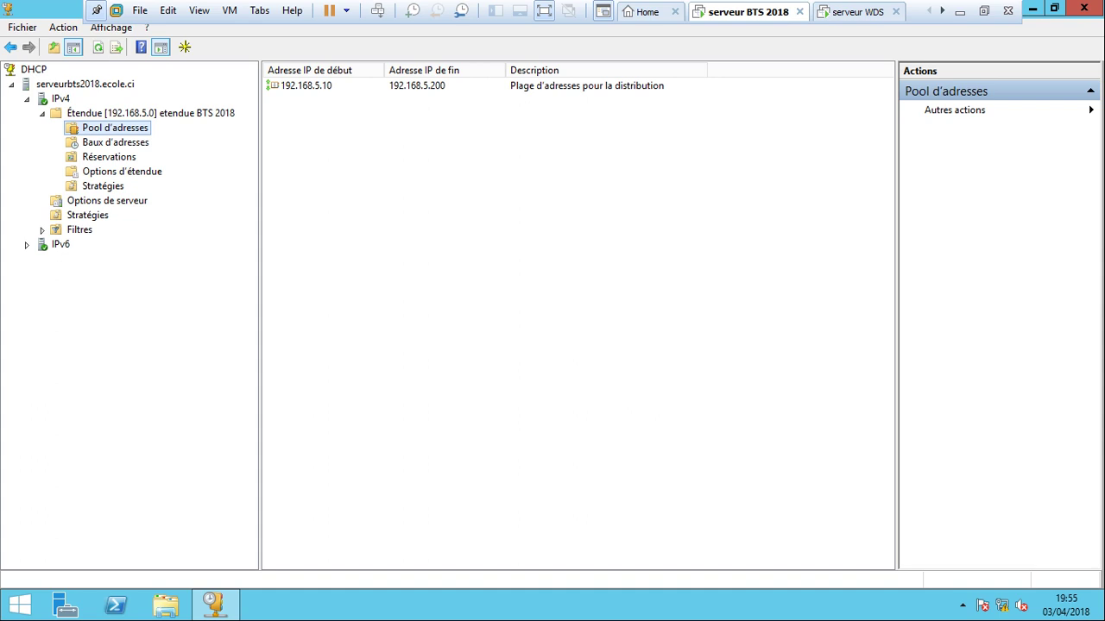
mouse_move(1104, 1)
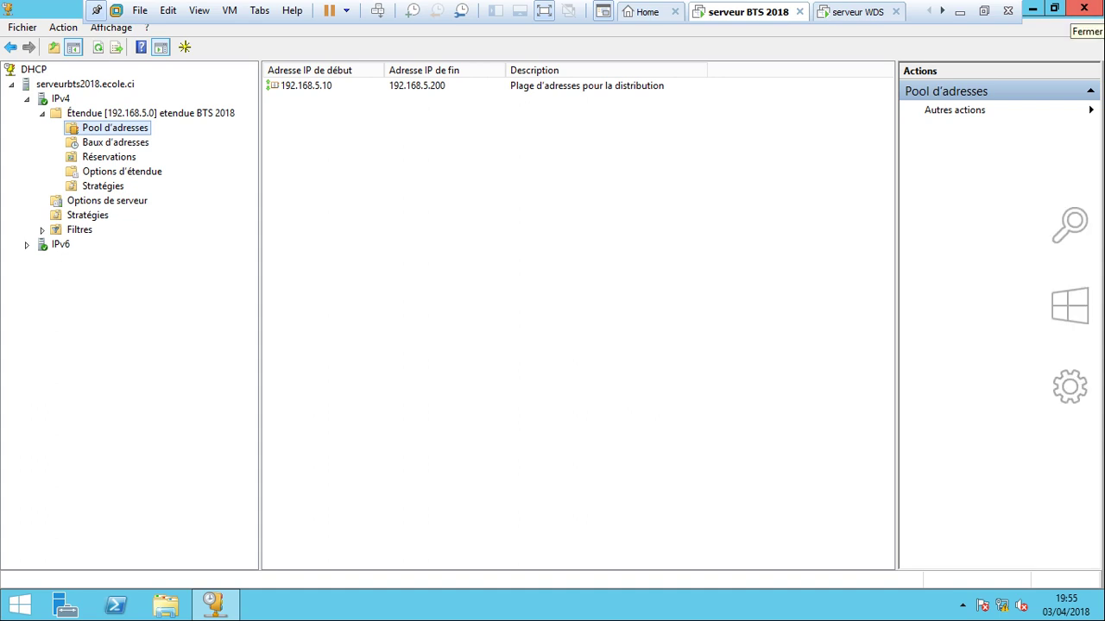
click(857, 12)
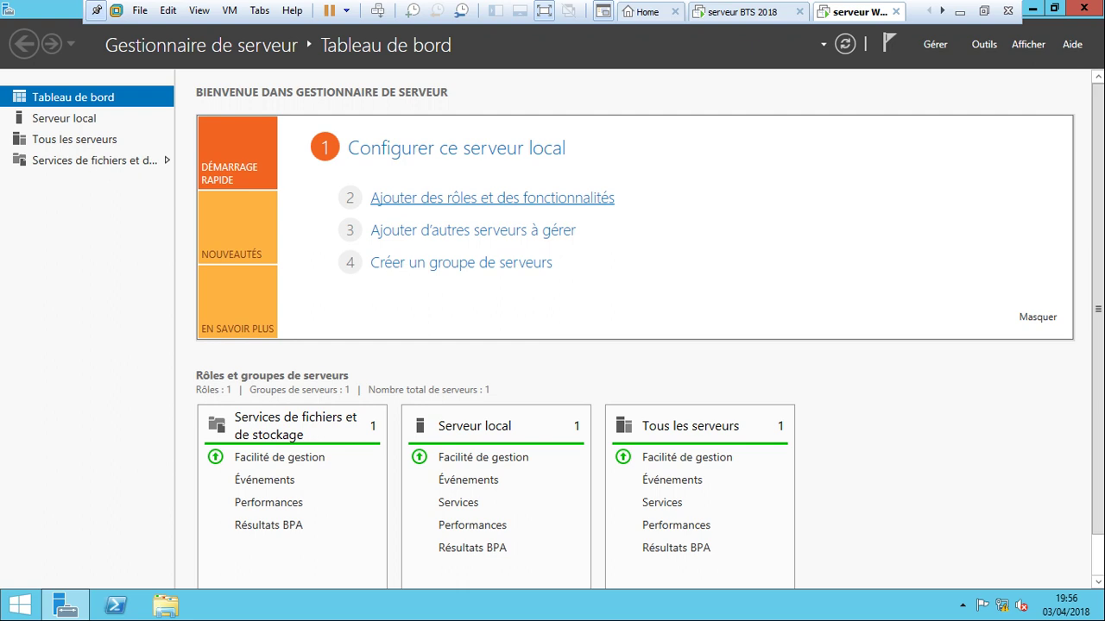
Run Add Roles and Features as a role-based install targeting serveurWDS.ecole.ci, up to role selection.
click(492, 198)
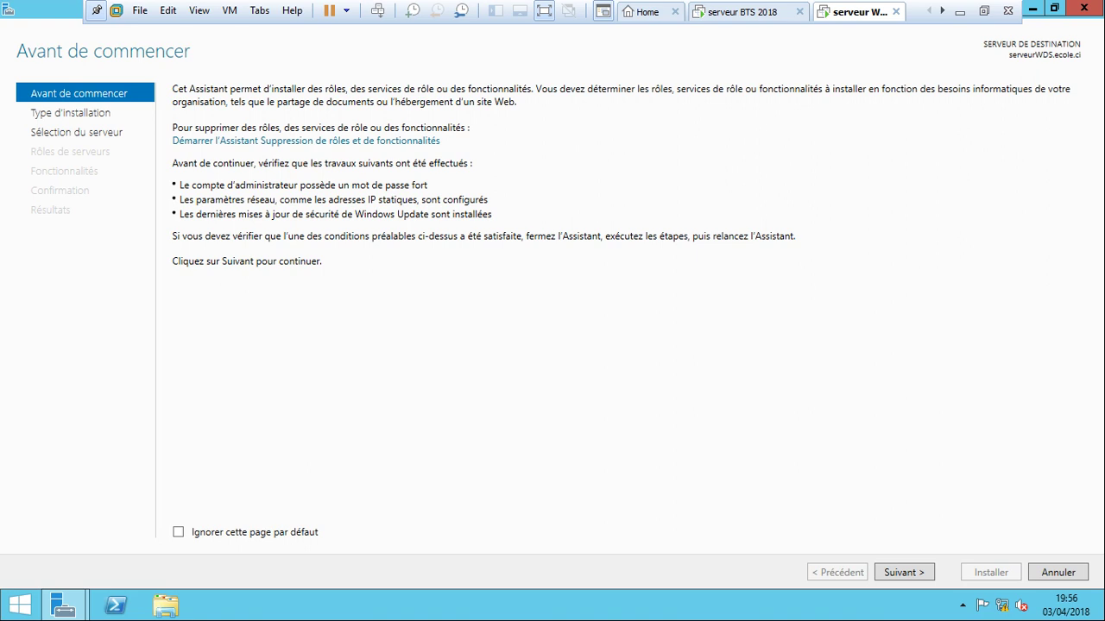
key(Return)
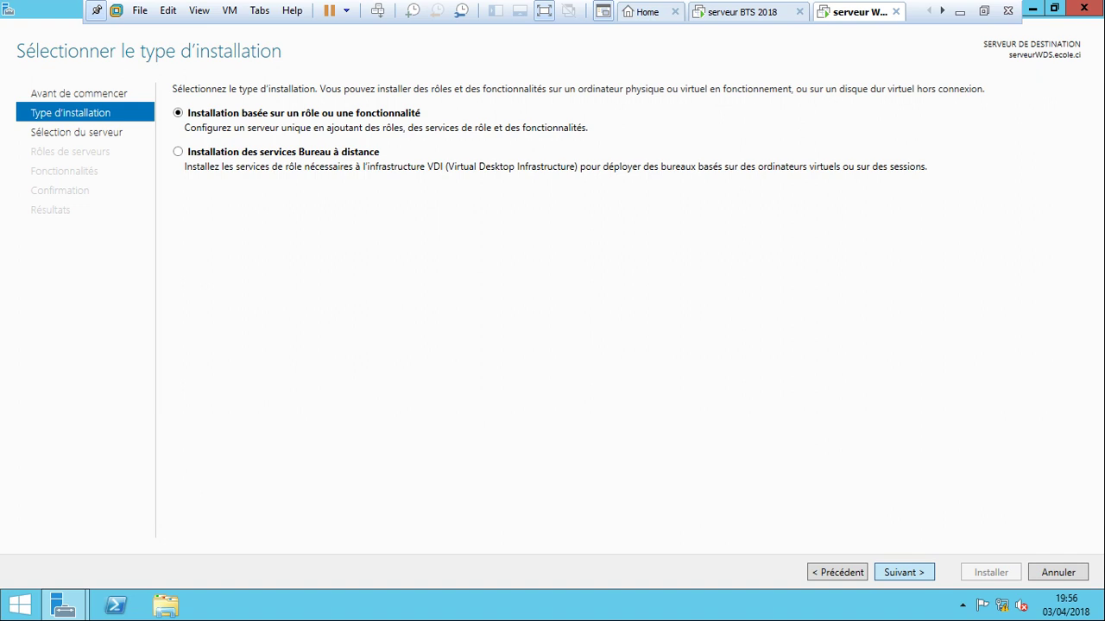
key(Return)
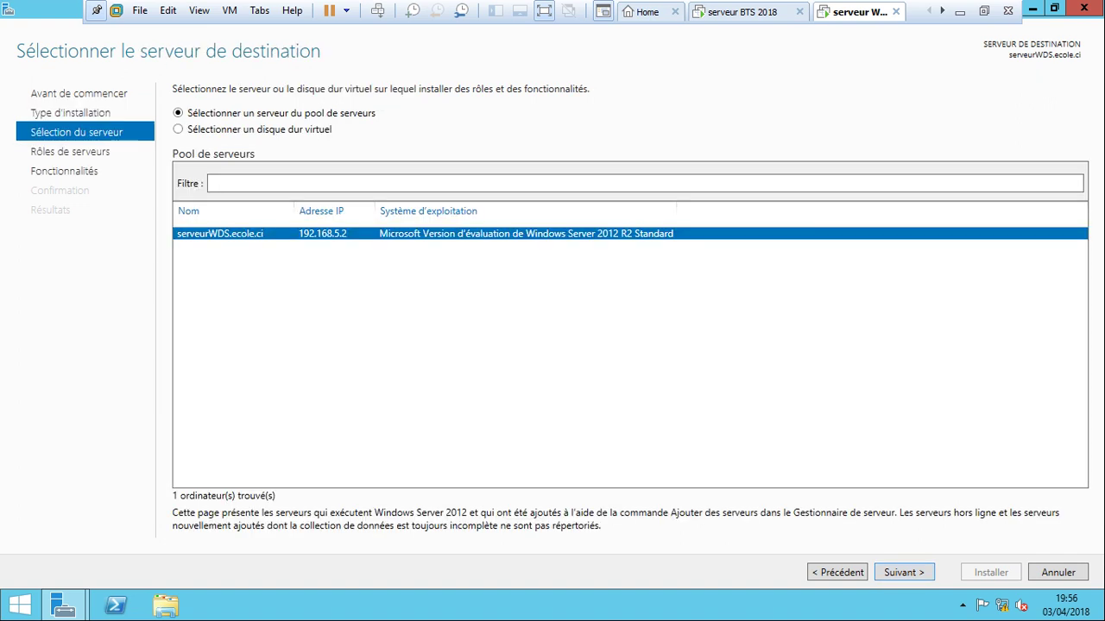
key(Return)
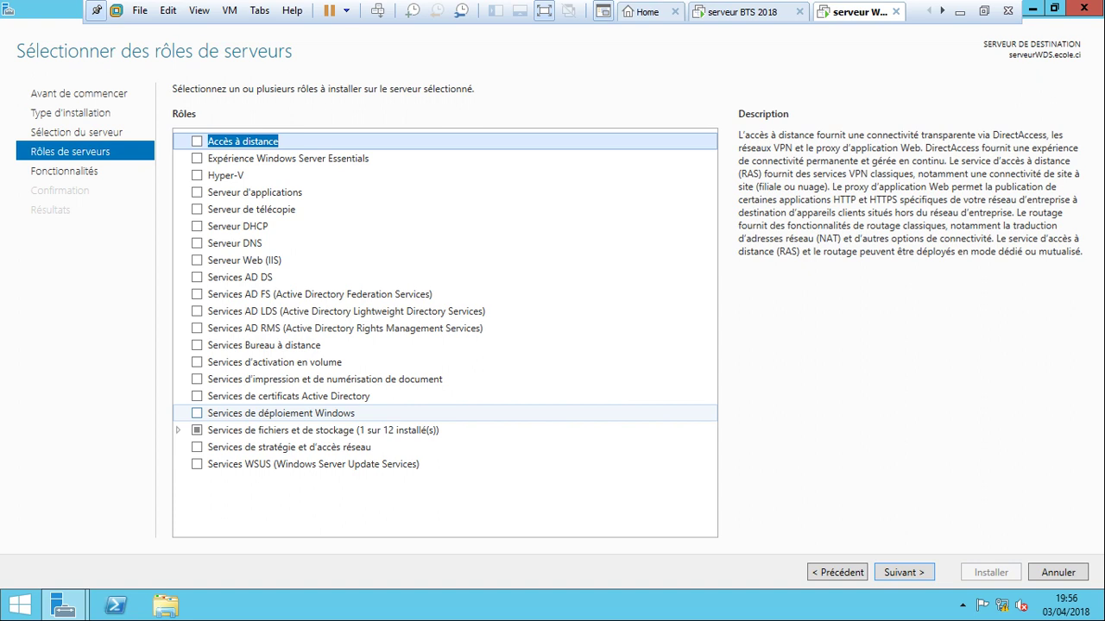
Install Windows Deployment Services with Deployment Server and Transport Server and its management tools.
click(197, 413)
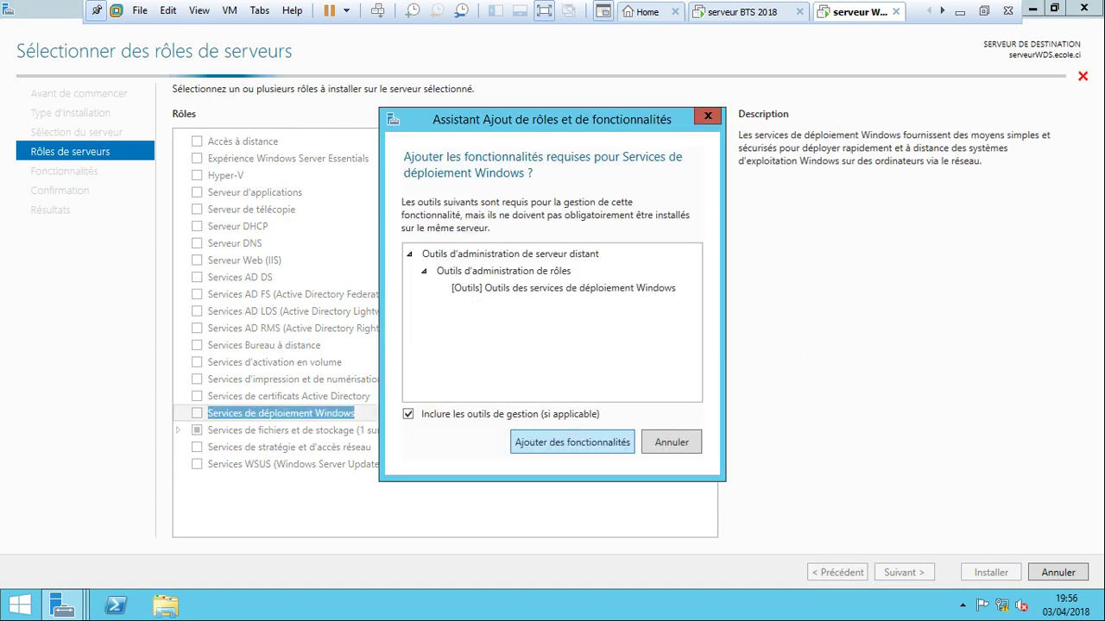
key(Return)
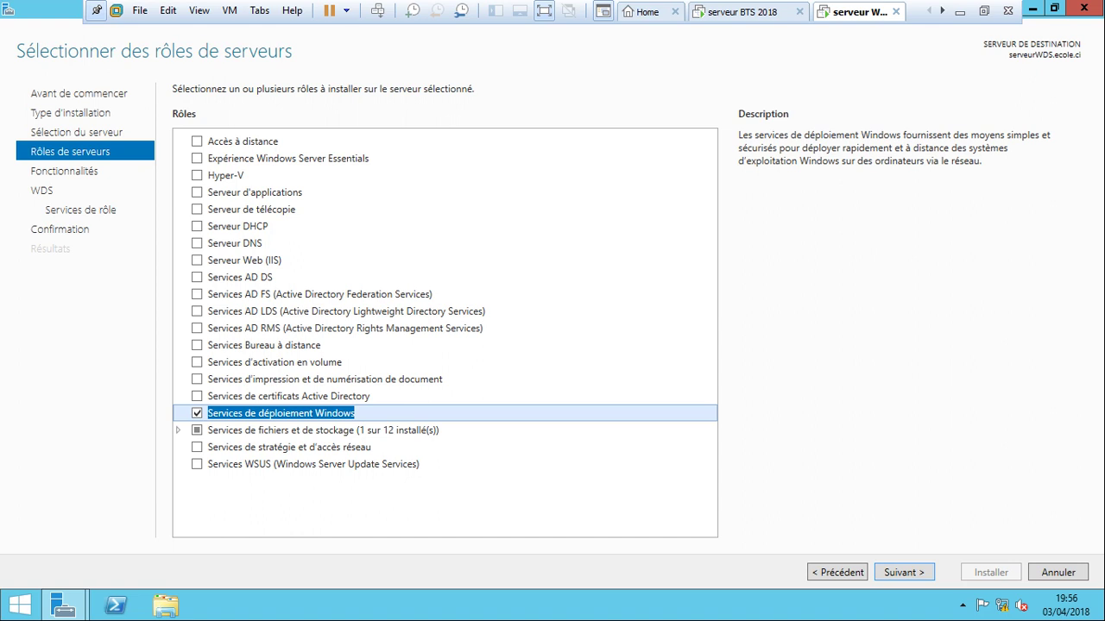
key(Return)
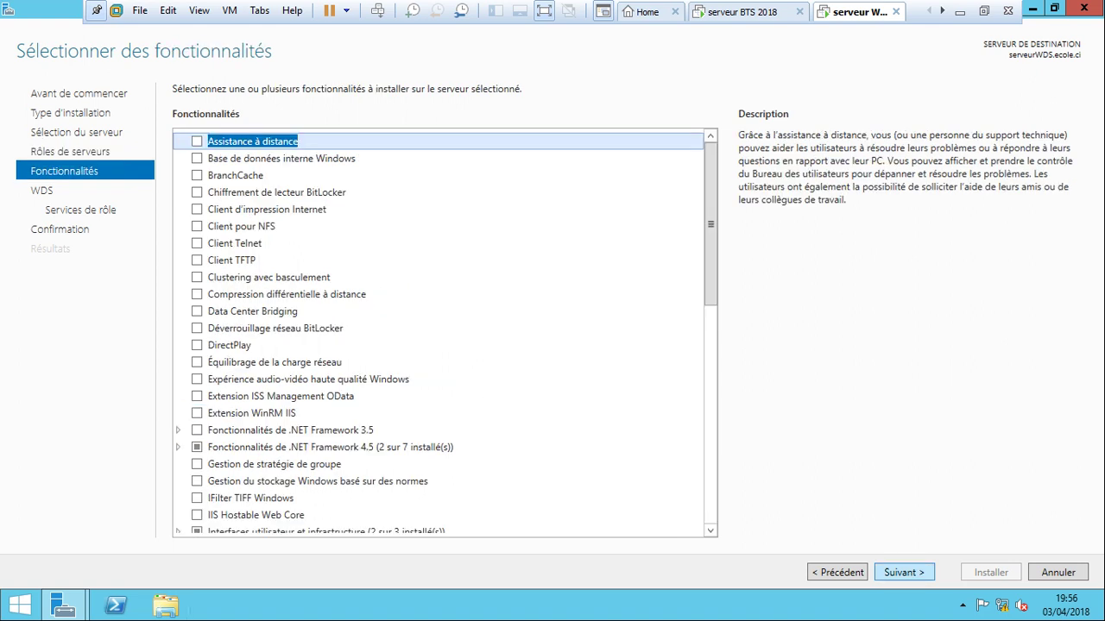
key(Return)
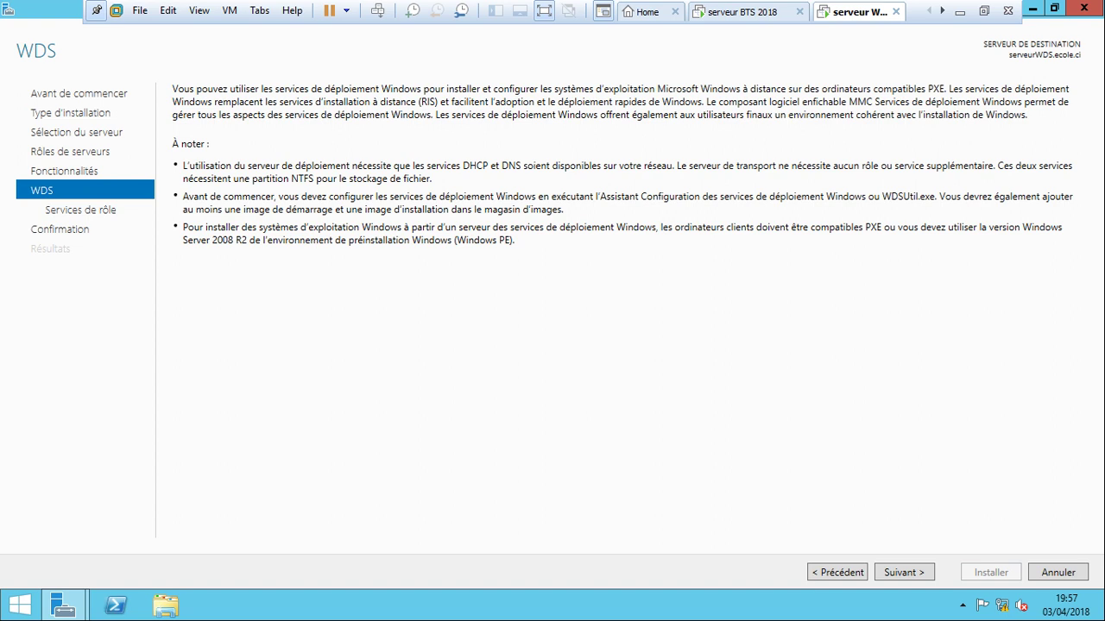
key(Return)
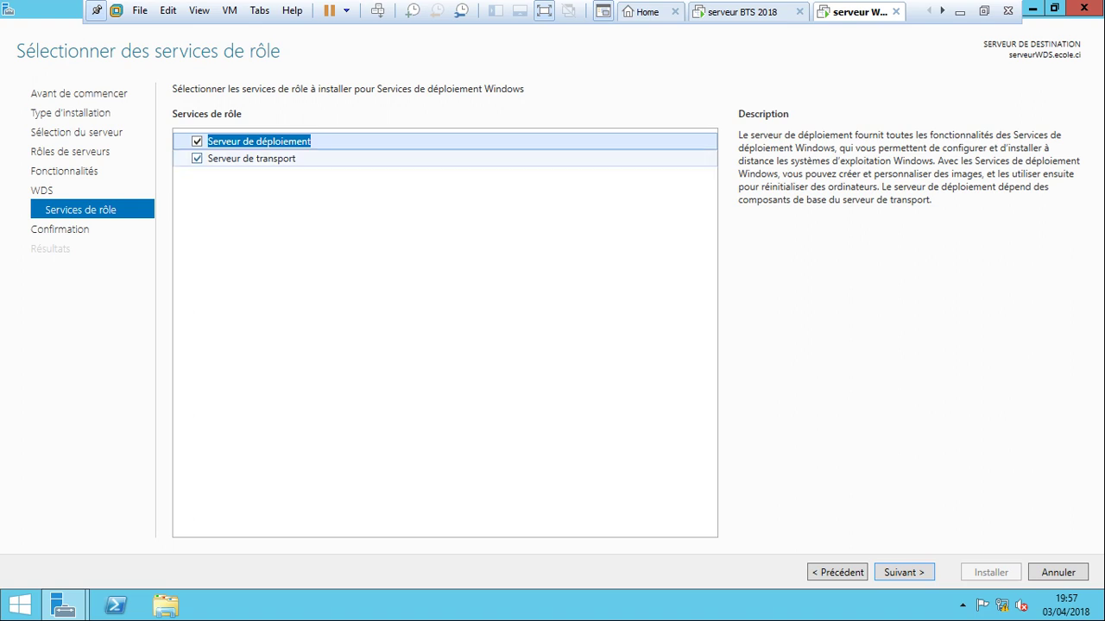
key(Return)
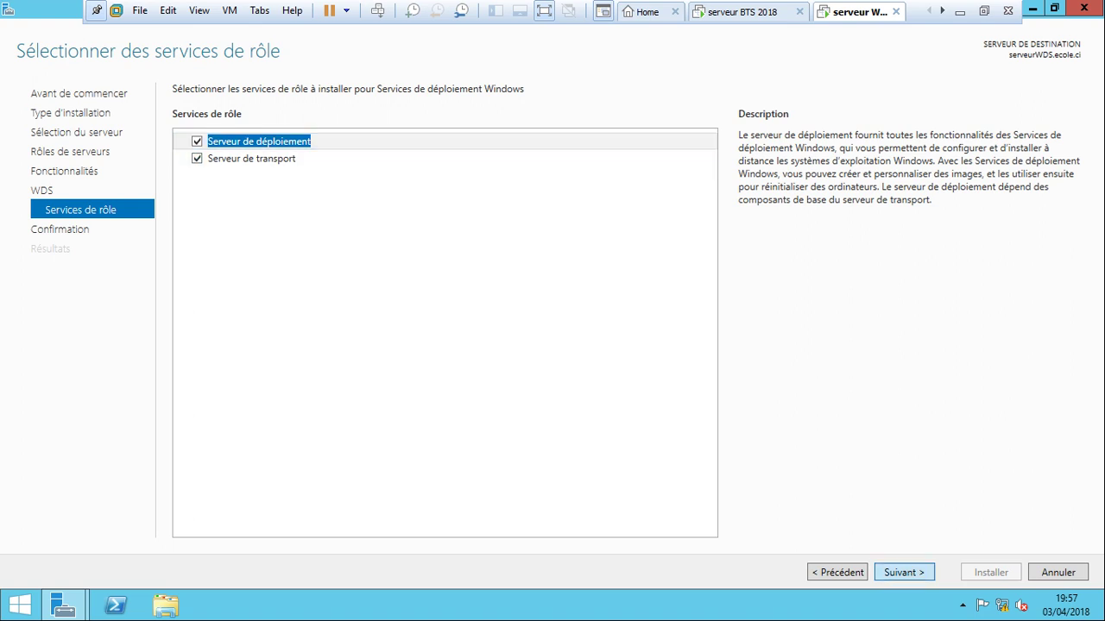
key(Return)
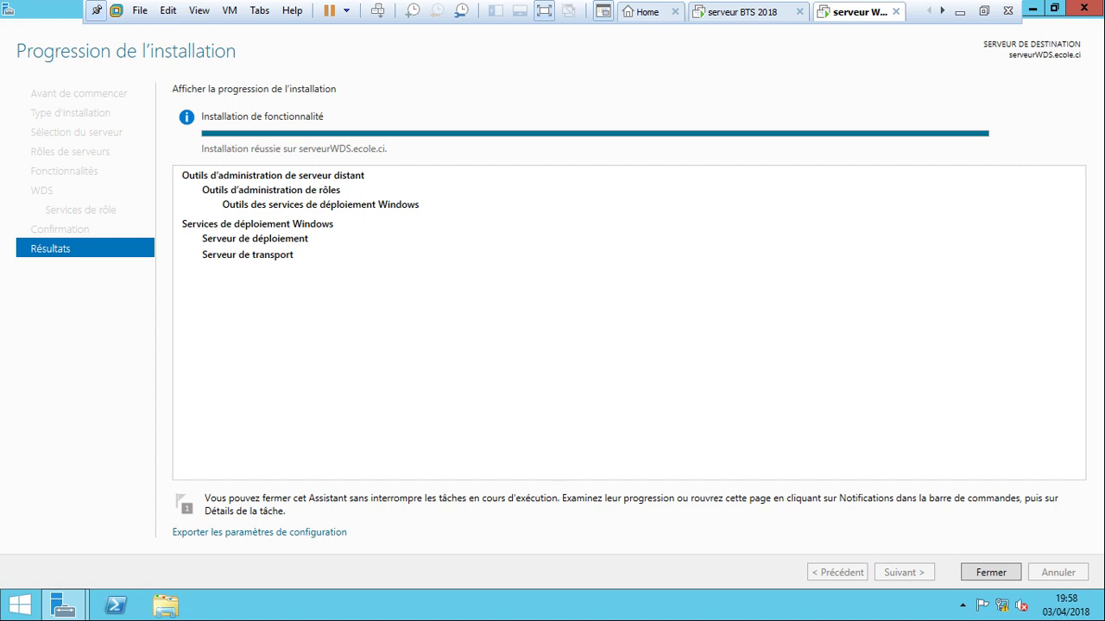
key(Return)
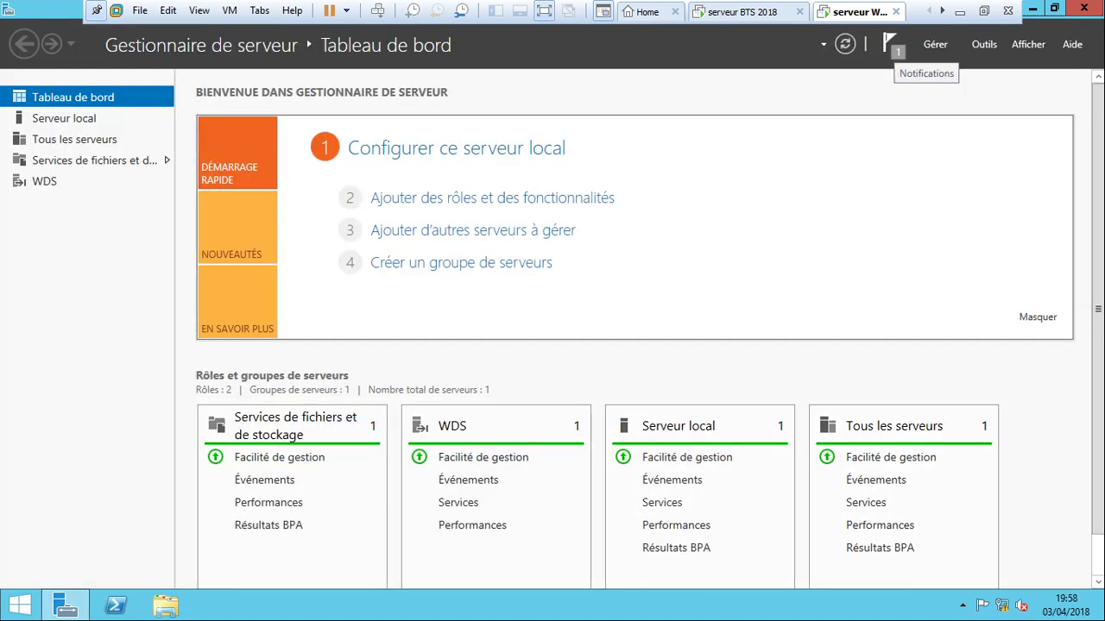
Load the Windows 7 x64 FR AIO By Sof-26 ISO into serveur WDS's virtual CD/DVD drive.
click(1084, 8)
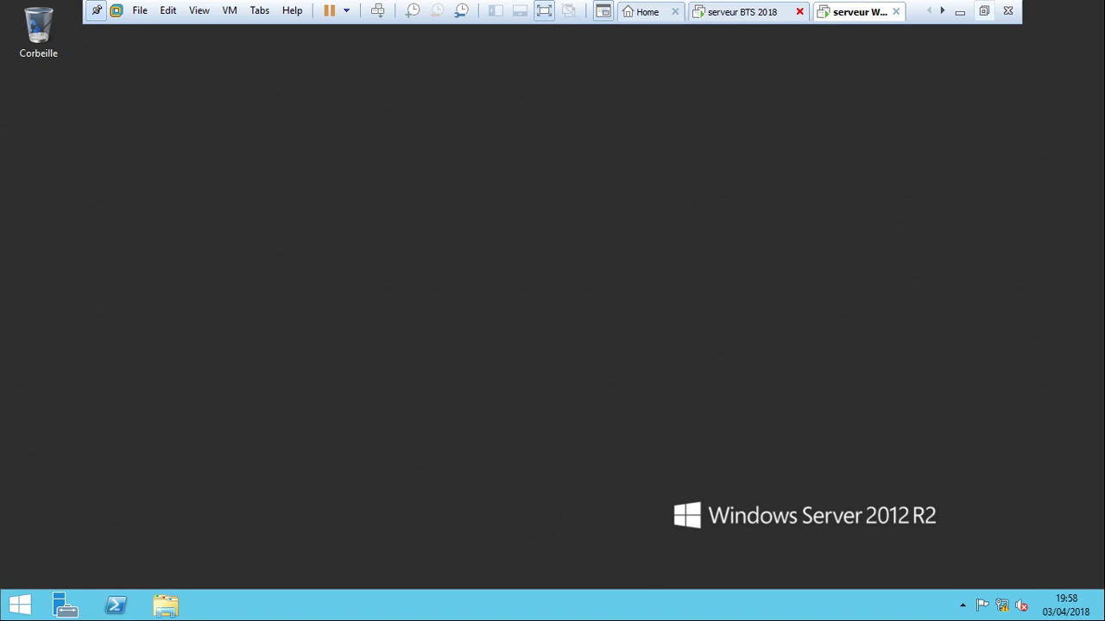
click(984, 11)
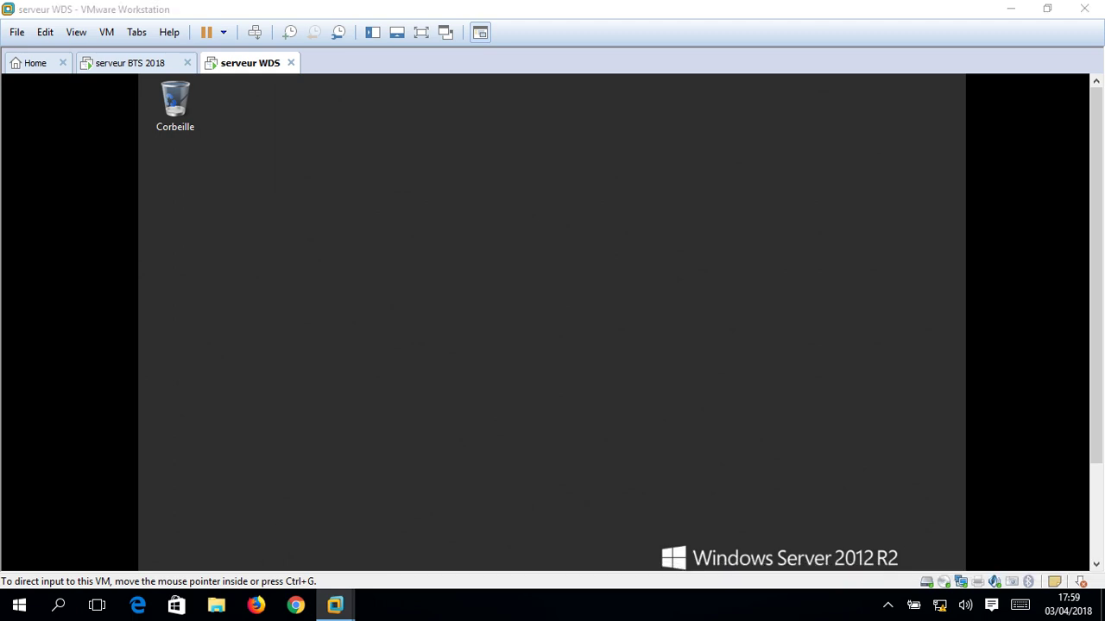
double_click(944, 581)
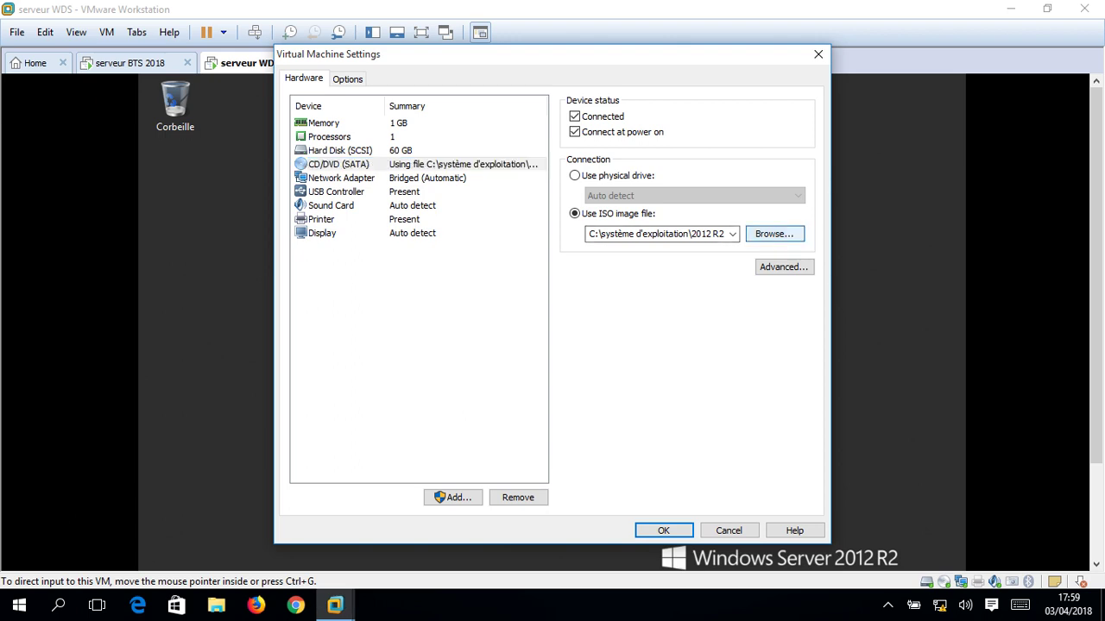
click(774, 234)
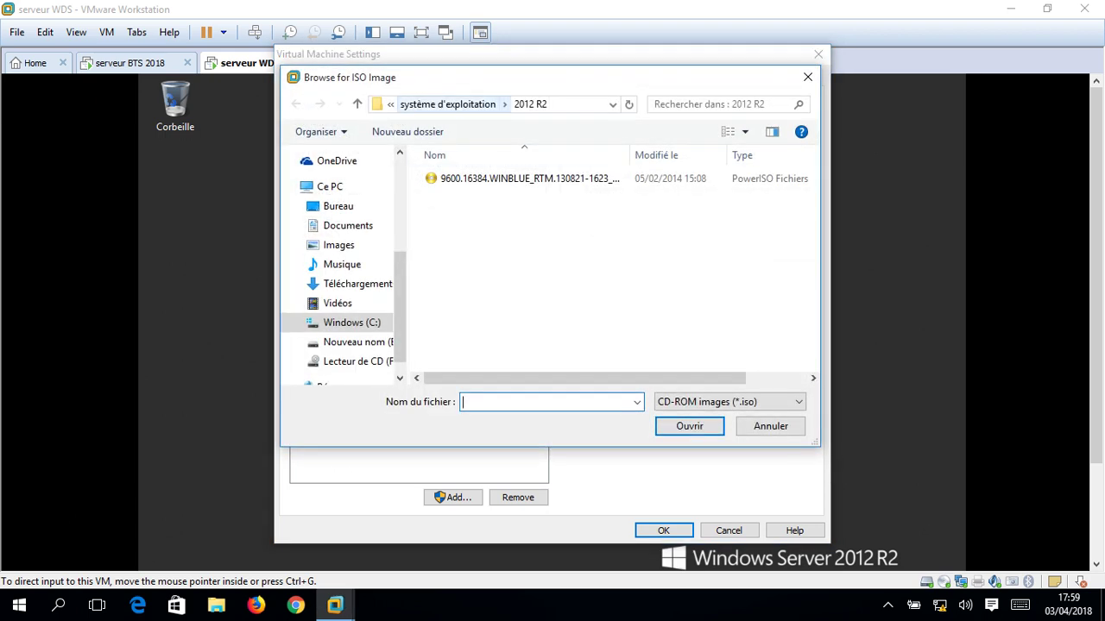
click(448, 104)
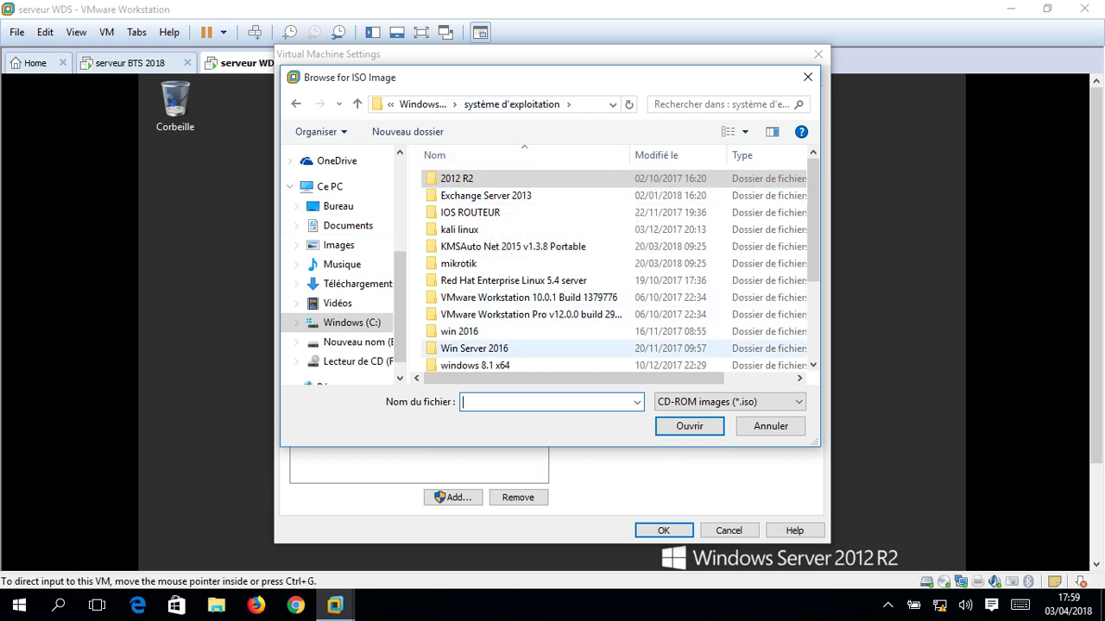
scroll(604, 268, down, 3)
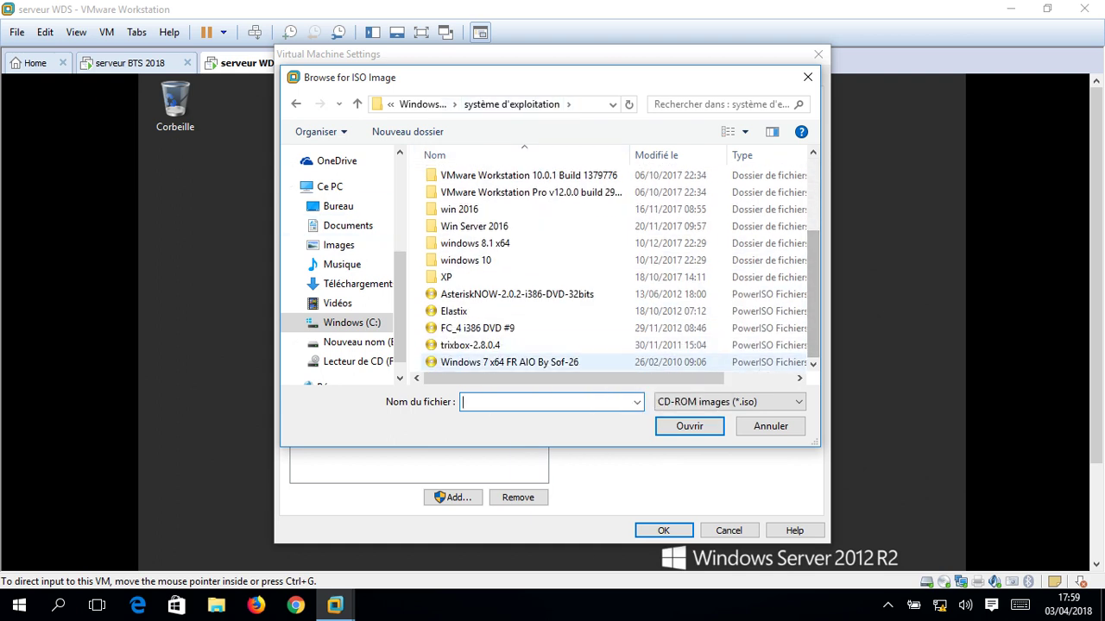
click(509, 362)
click(544, 402)
click(688, 426)
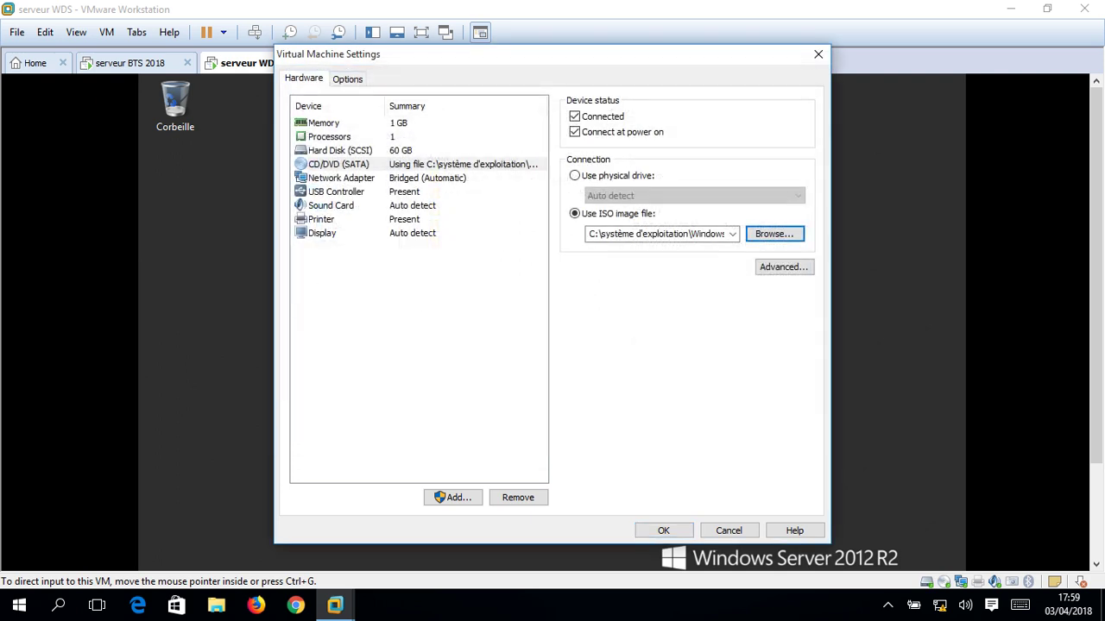
click(663, 530)
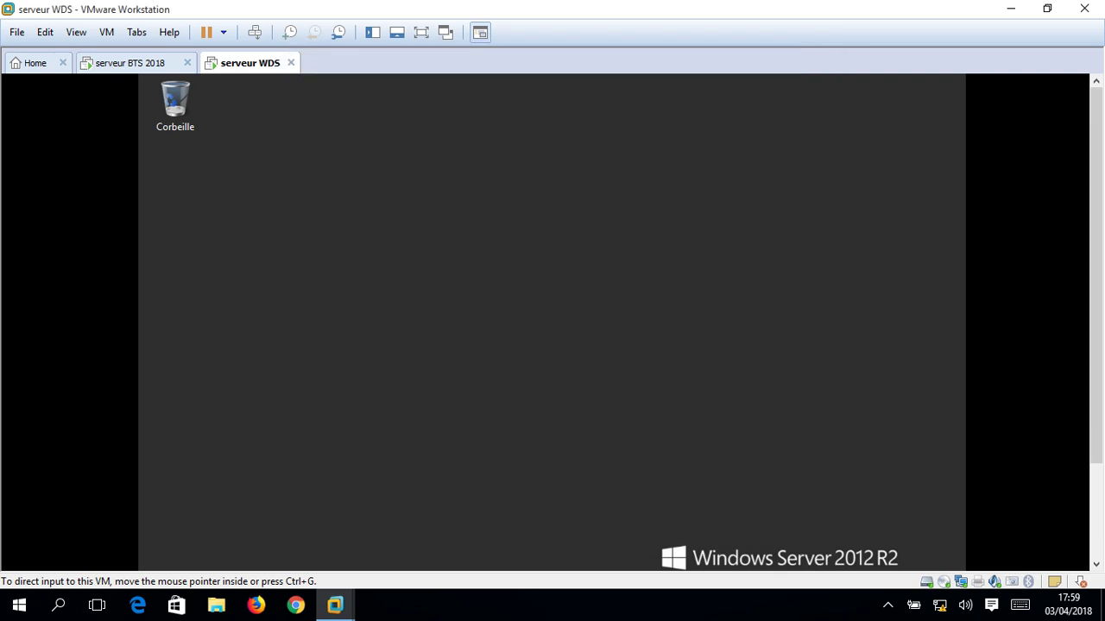
Disconnect and then reconnect the WDS server's virtual DVD drive.
mouse_move(943, 582)
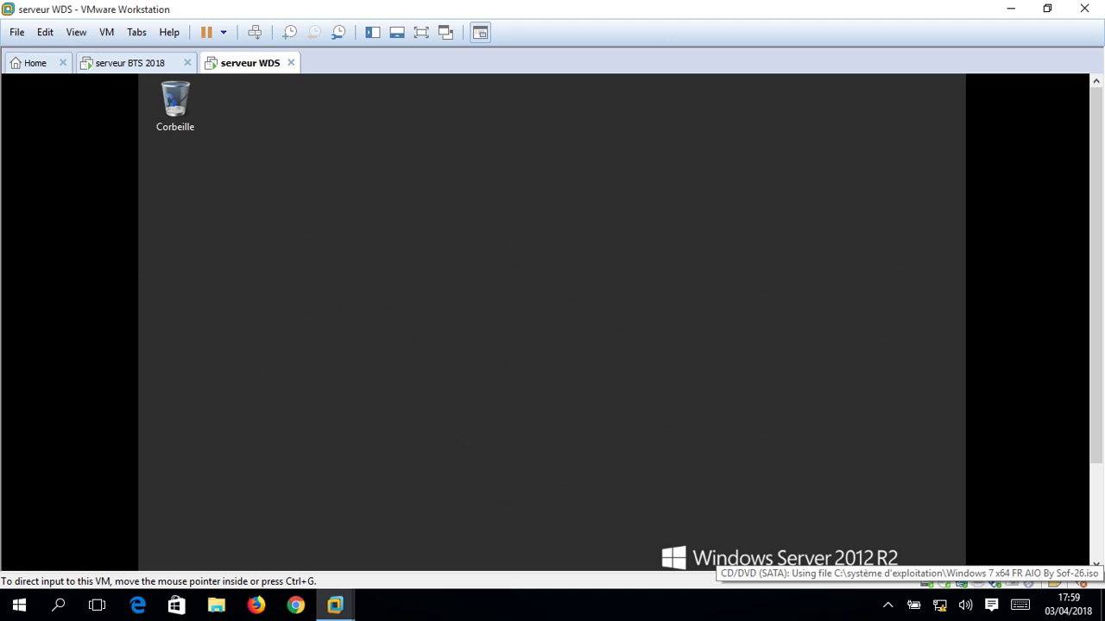
scroll(552, 319, down, 3)
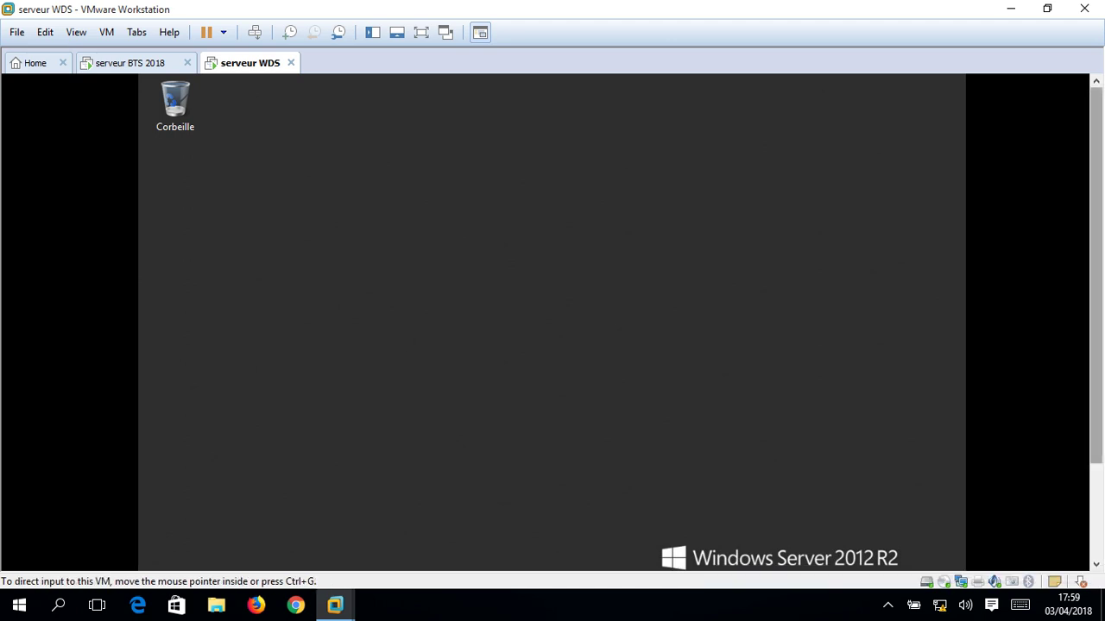
scroll(552, 319, up, 3)
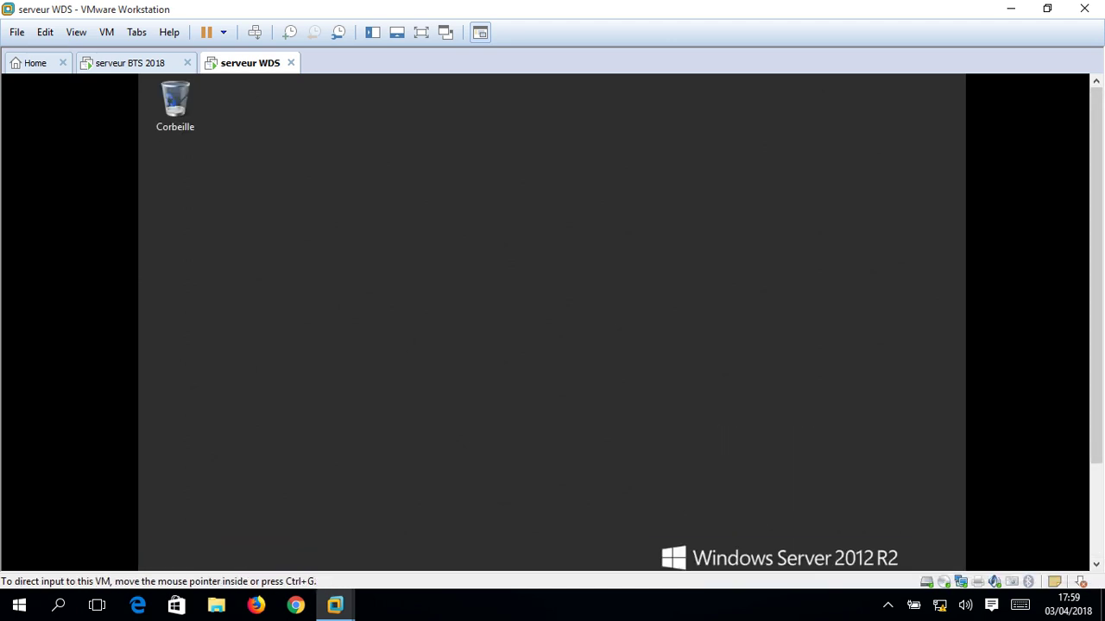
right_click(943, 582)
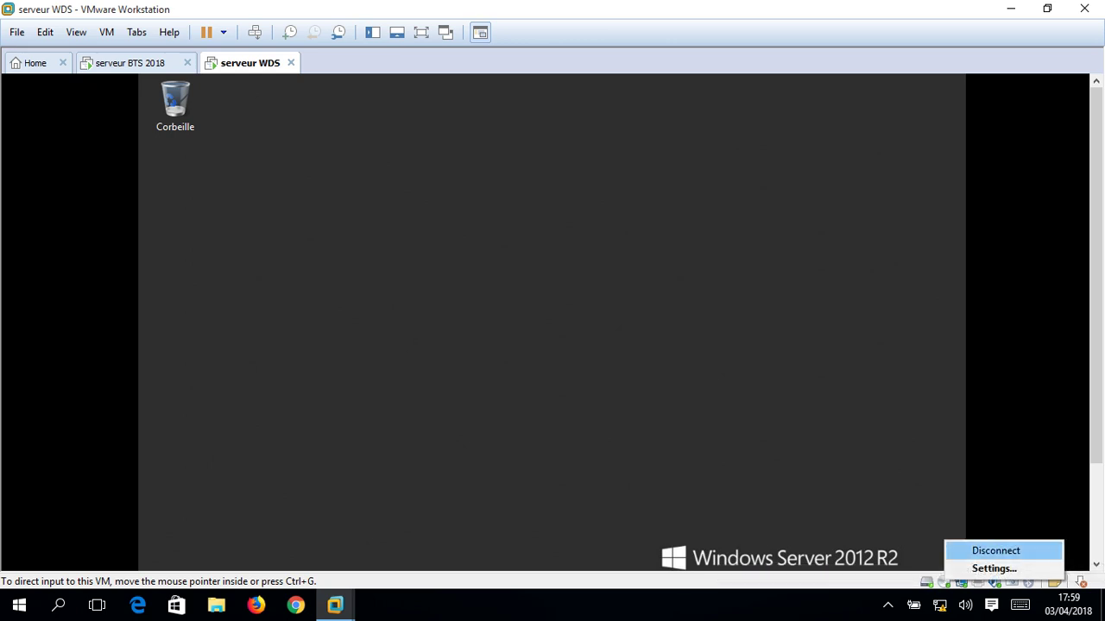
click(996, 550)
right_click(943, 582)
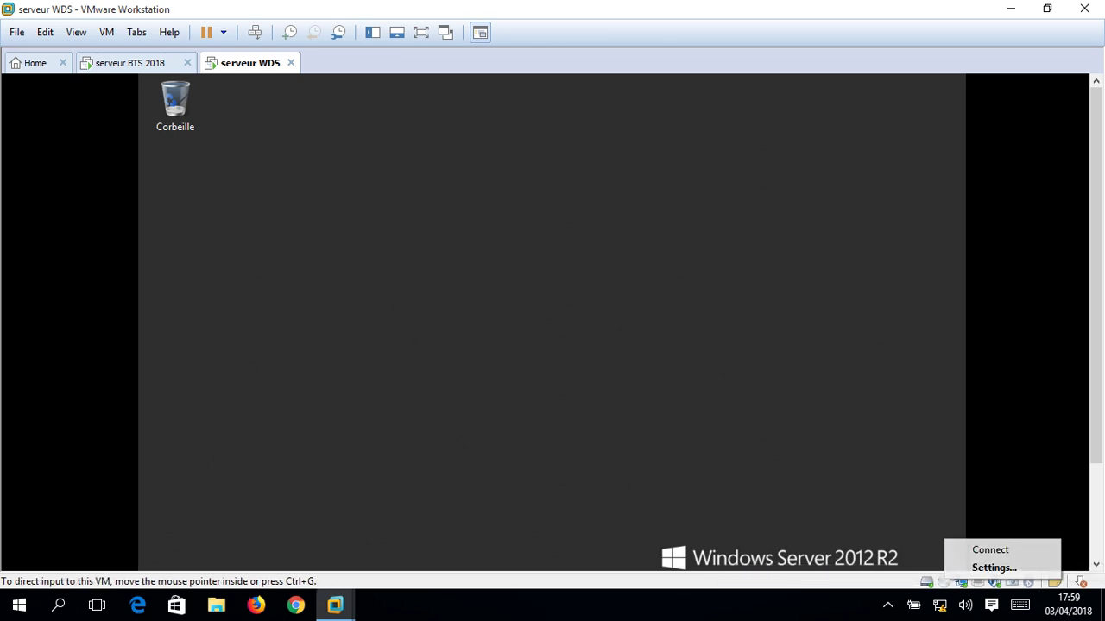
click(990, 550)
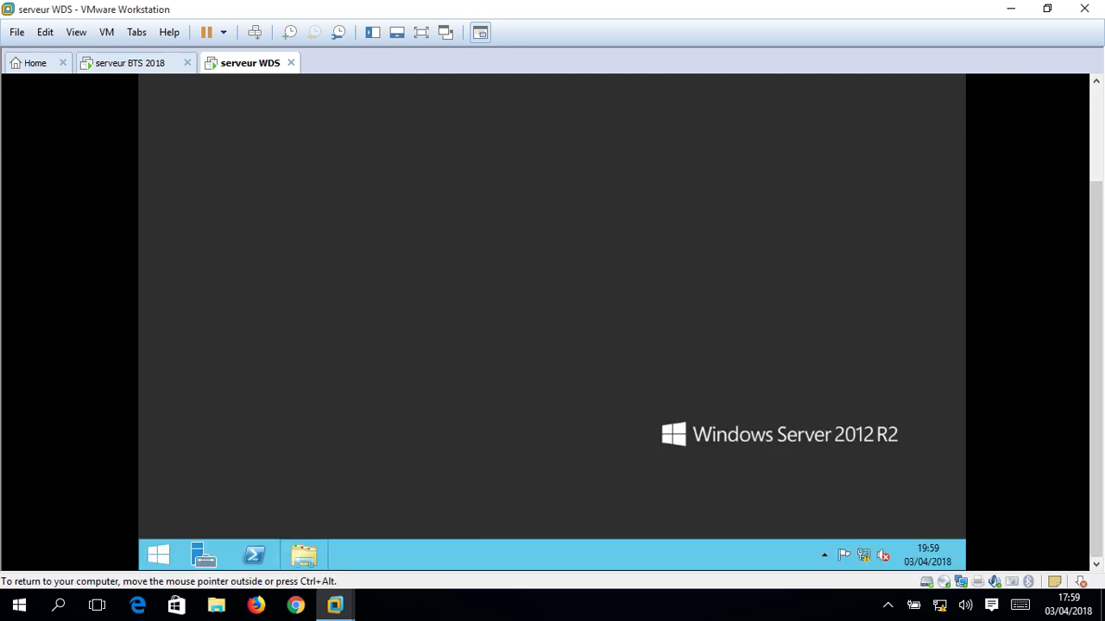
Check the drives in Ce PC, close it, and show serveur WDS full screen.
click(303, 554)
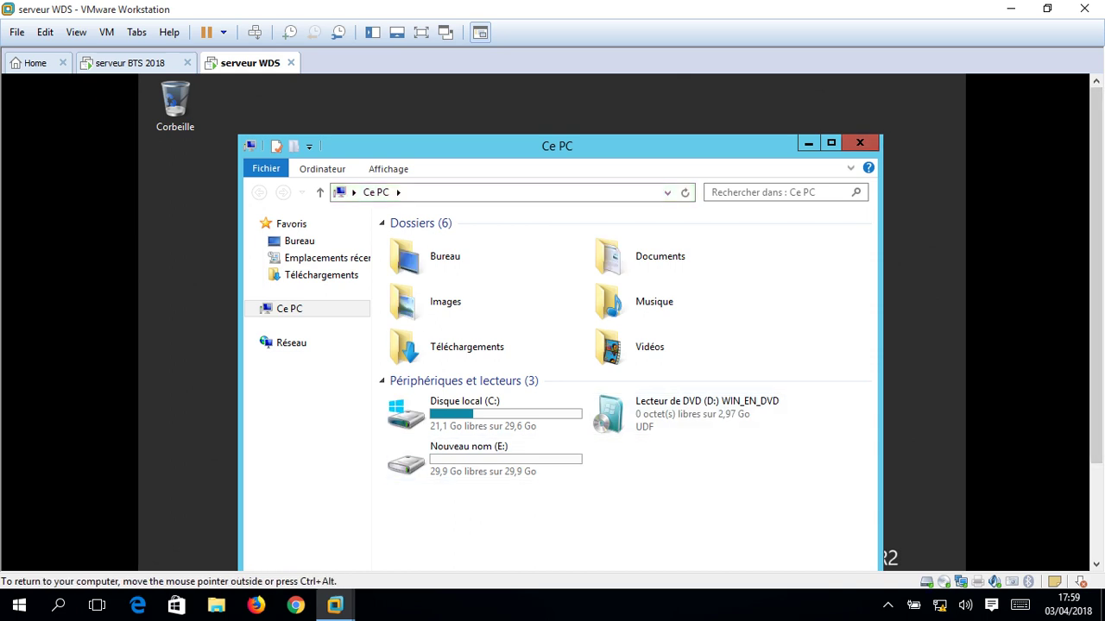
click(859, 143)
click(421, 32)
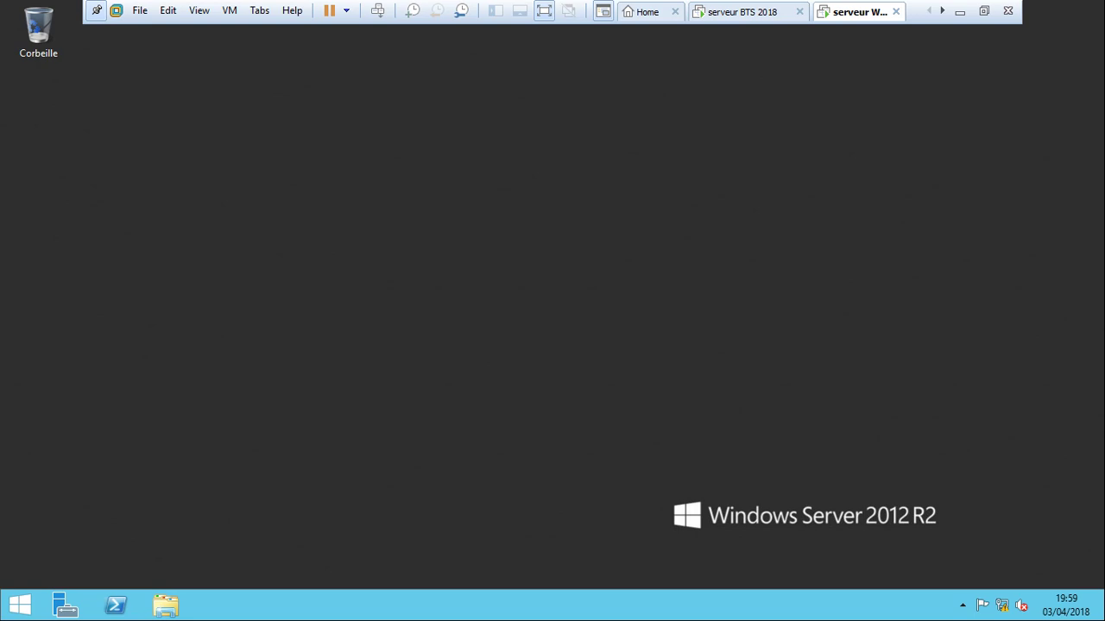
click(742, 12)
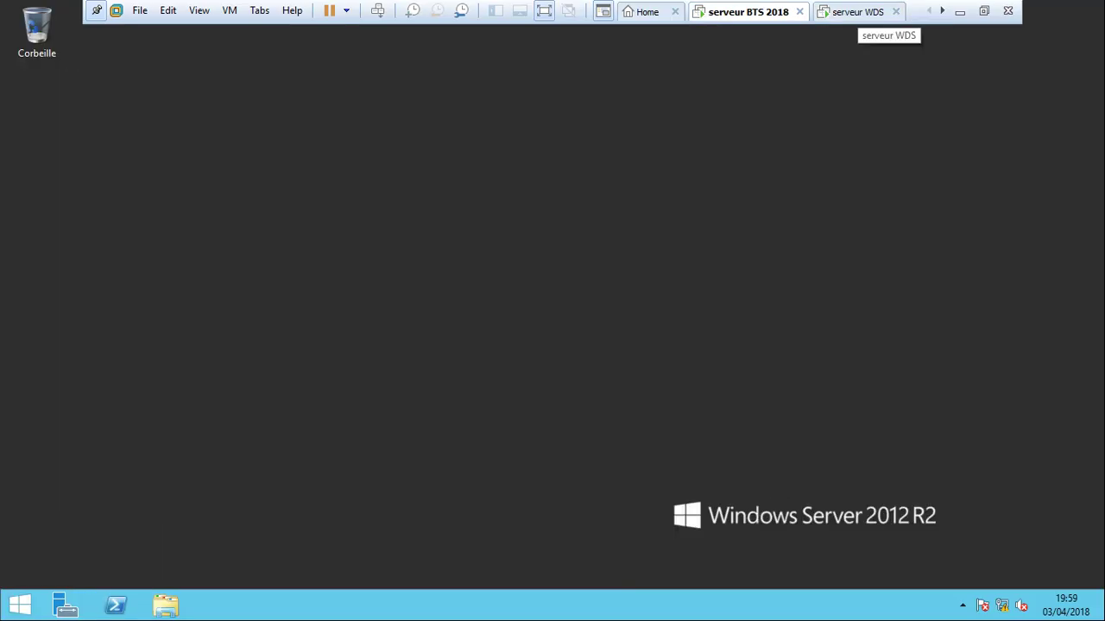
click(859, 12)
click(742, 12)
click(859, 12)
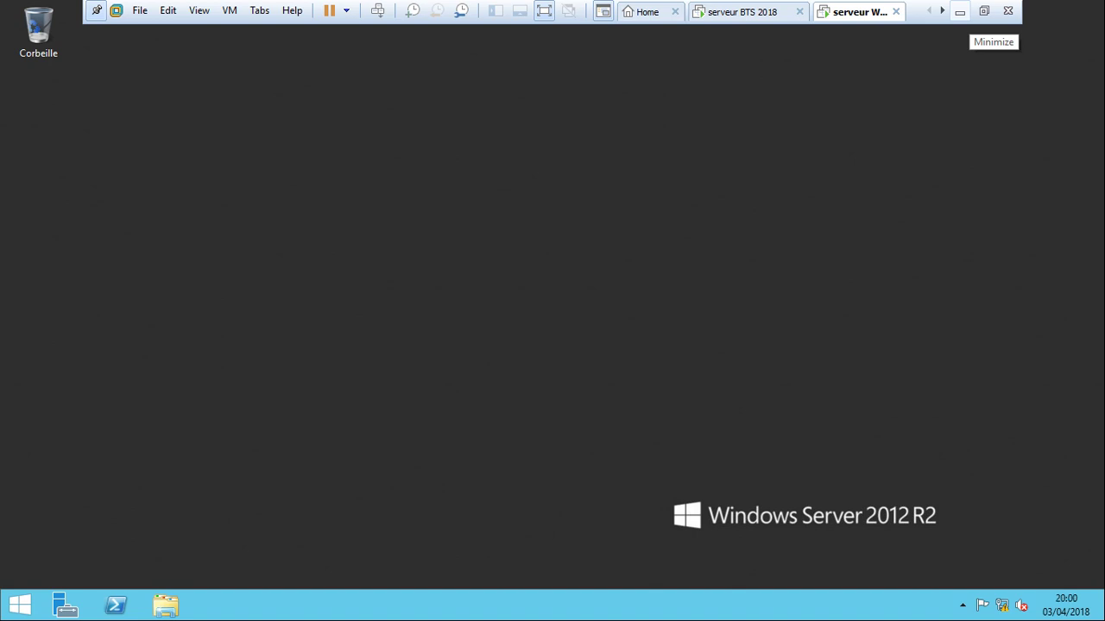
Copy the IMG_20170901_103108 photo from the host's photos folder.
click(984, 11)
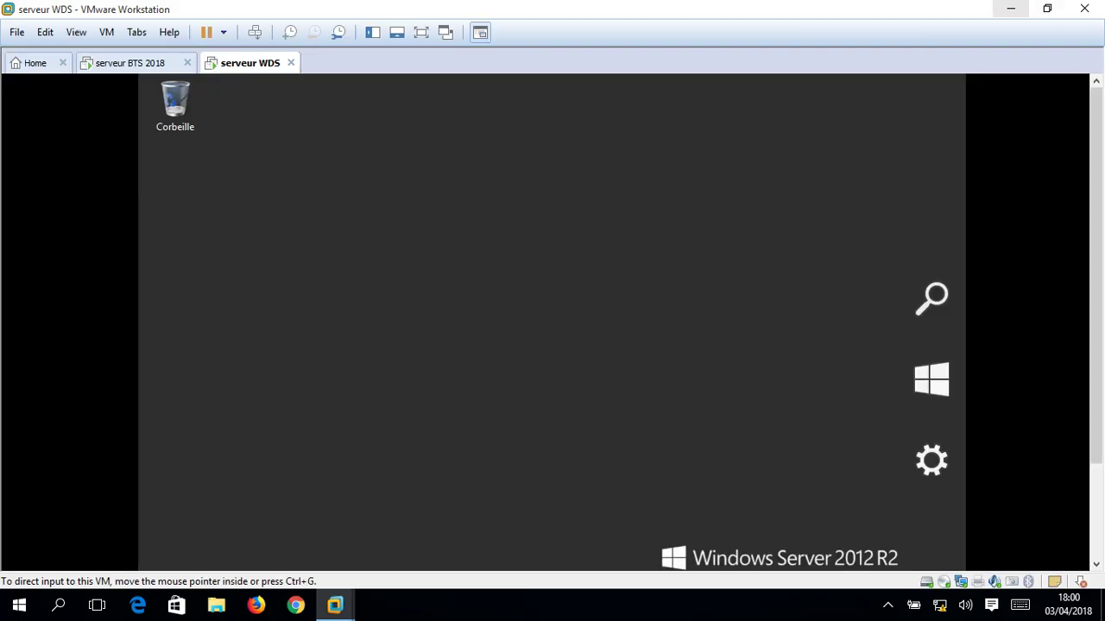
click(1010, 9)
double_click(587, 197)
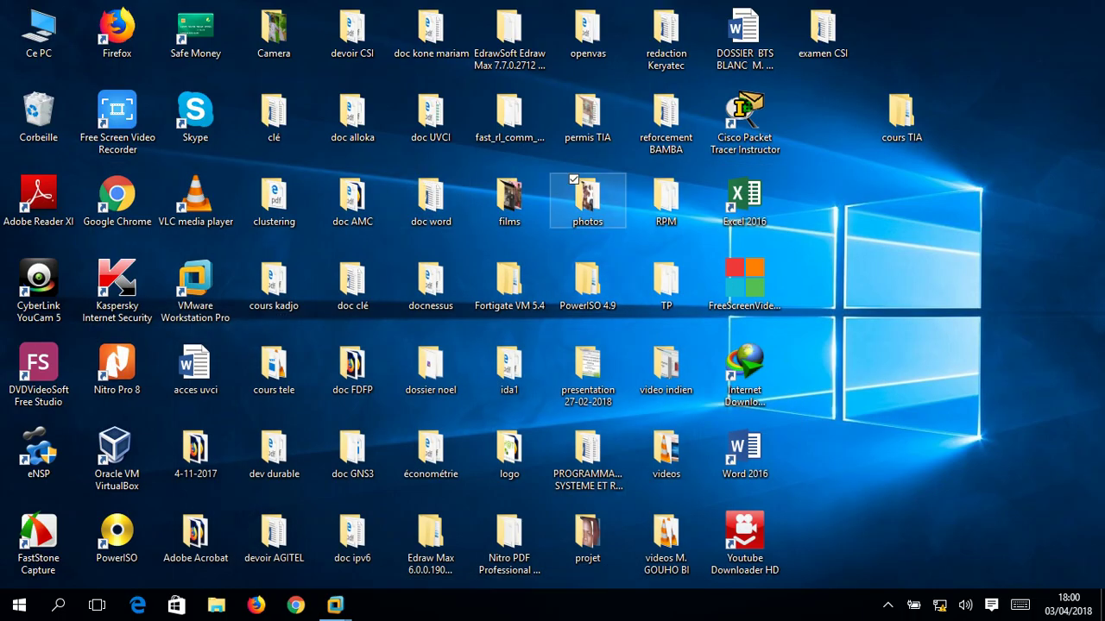
click(777, 198)
right_click(781, 198)
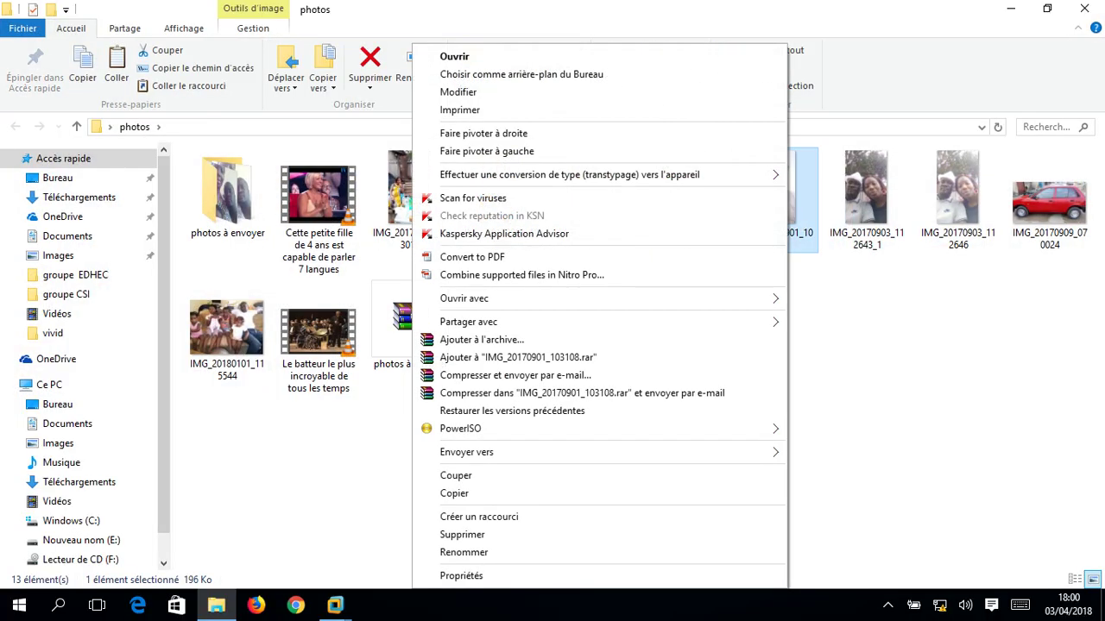
click(454, 493)
click(1083, 8)
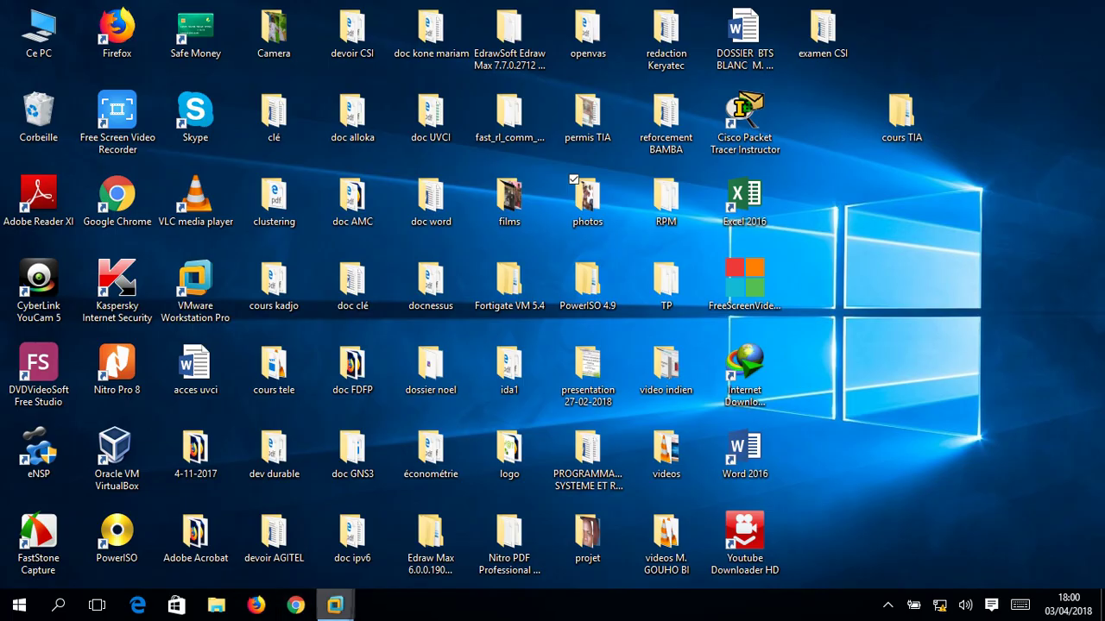
Paste the photo onto serveur WDS's desktop in full screen and move it to the upper middle.
mouse_move(335, 605)
click(507, 509)
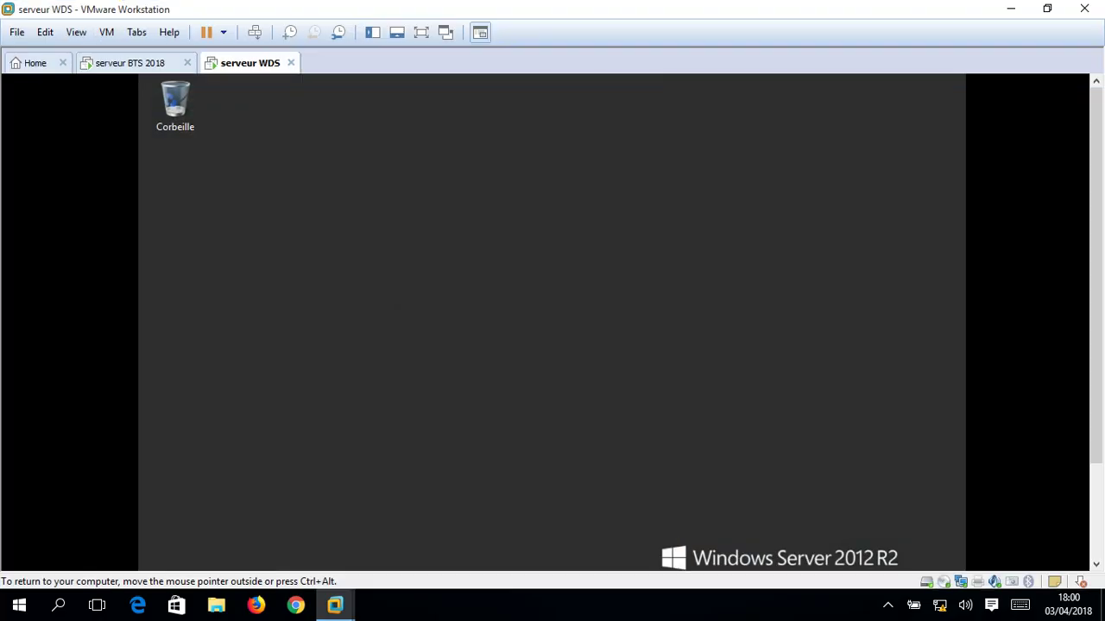
right_click(518, 150)
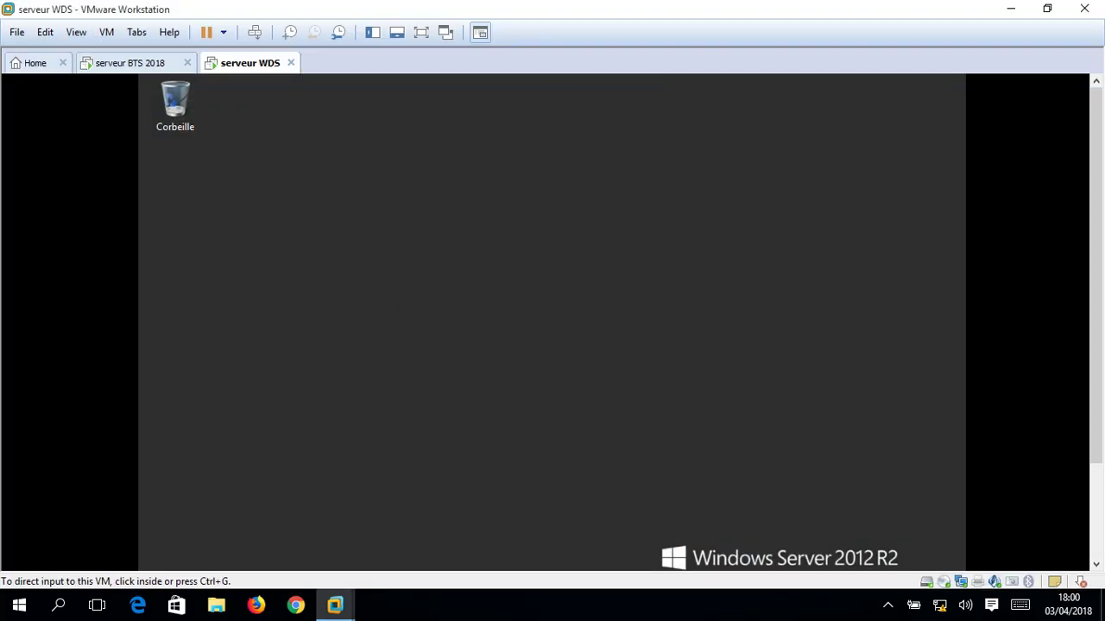
key(ctrl+alt+Return)
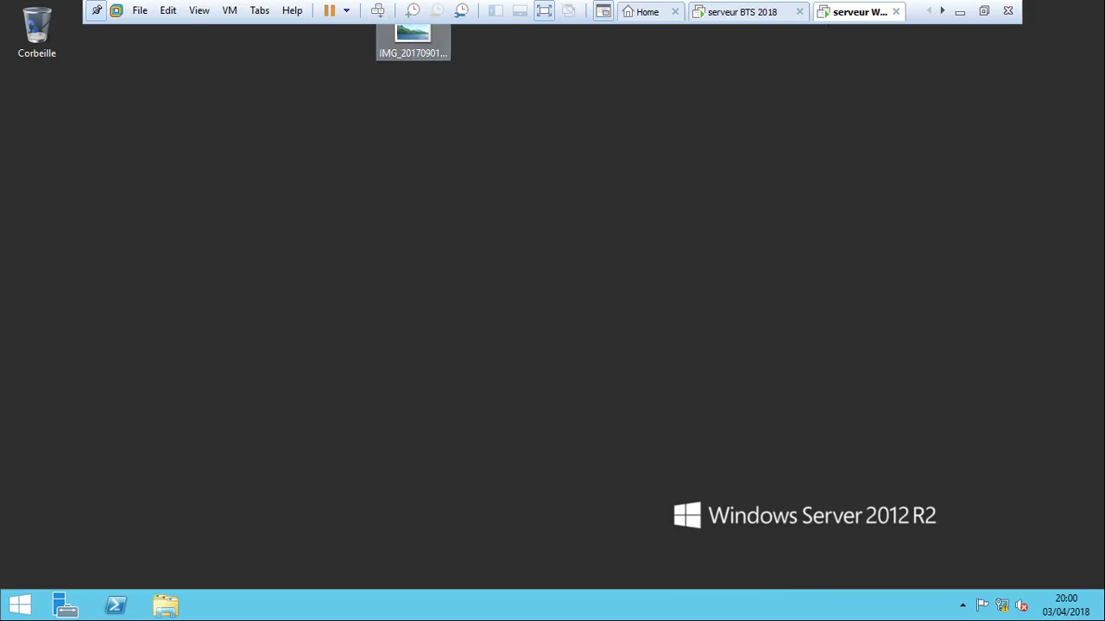
drag(413, 37, 488, 120)
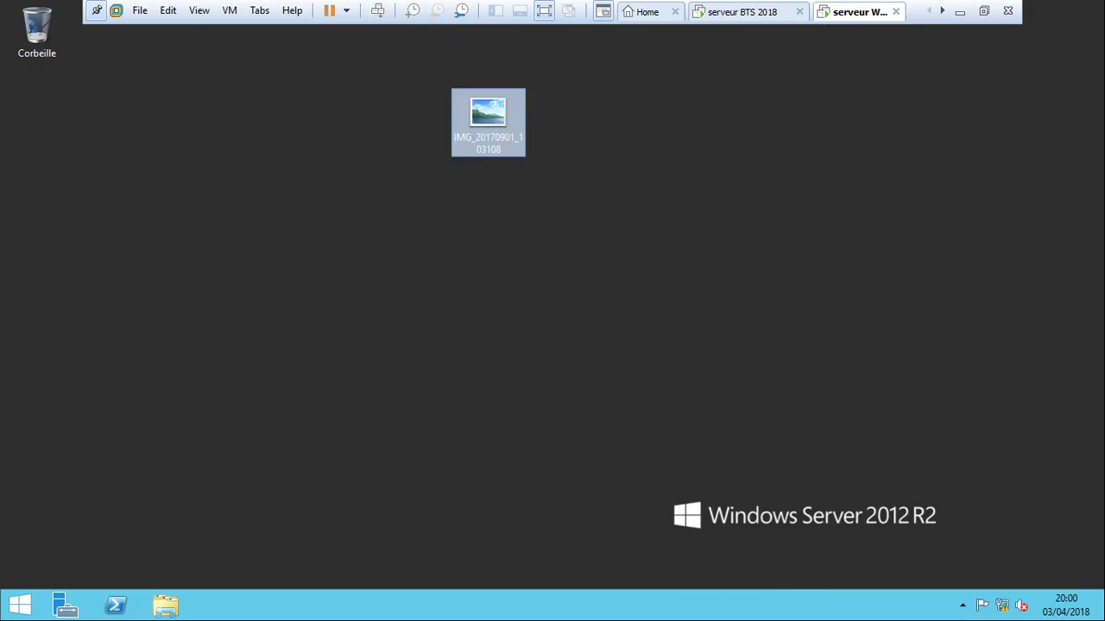
right_click(765, 215)
Set the IMG_20170901_103108 photo from the Desktop folder as serveur WDS's wallpaper and save.
click(811, 360)
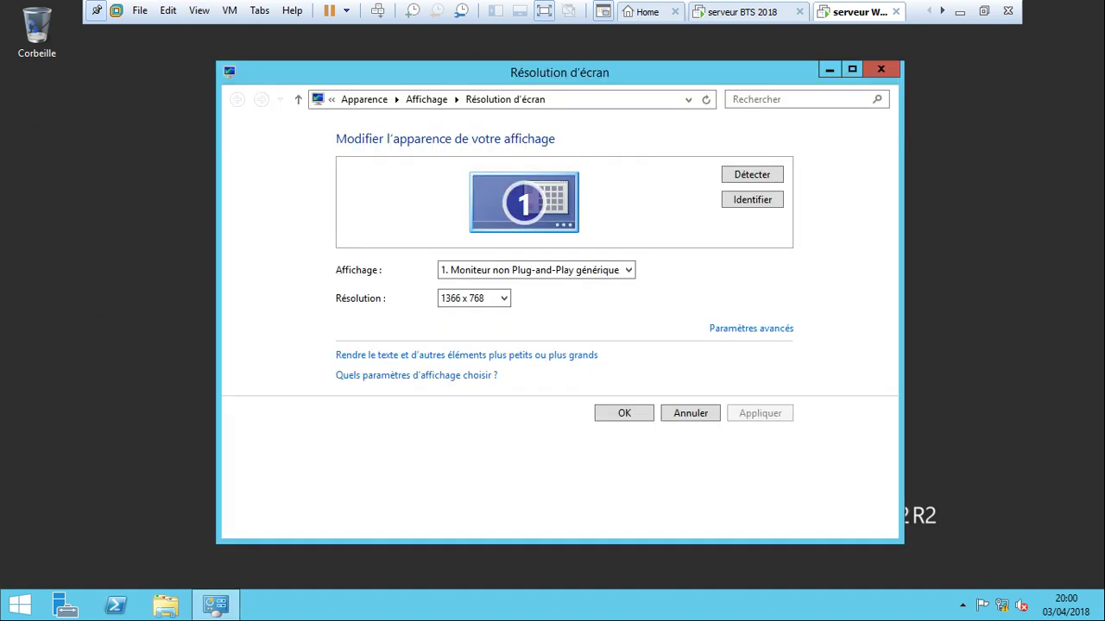
click(426, 100)
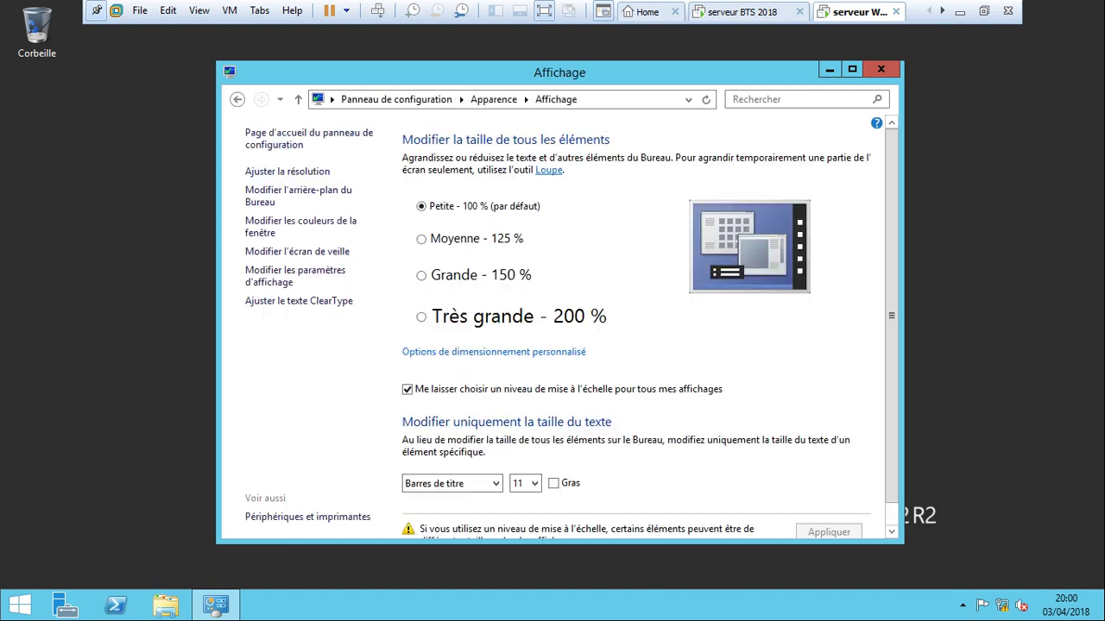
click(298, 191)
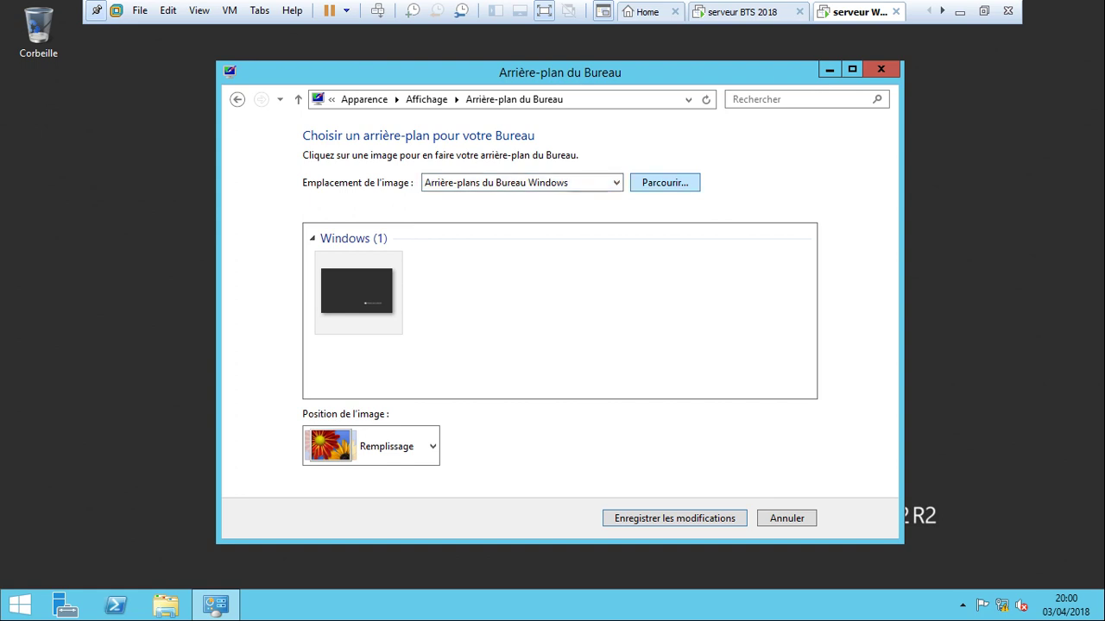
click(664, 182)
click(460, 236)
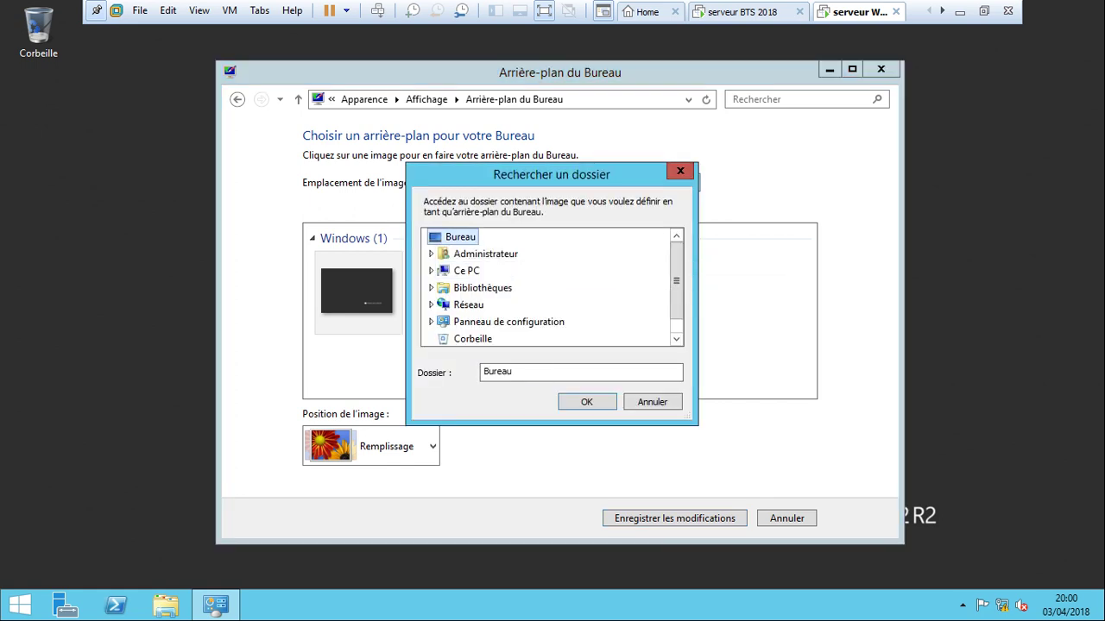
click(586, 401)
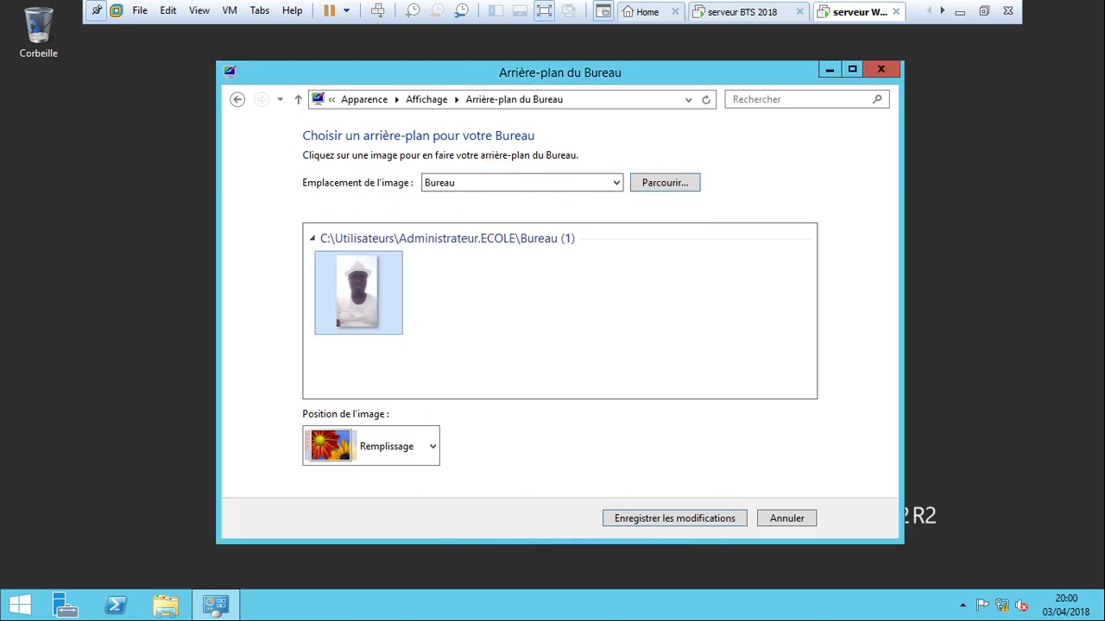
key(Return)
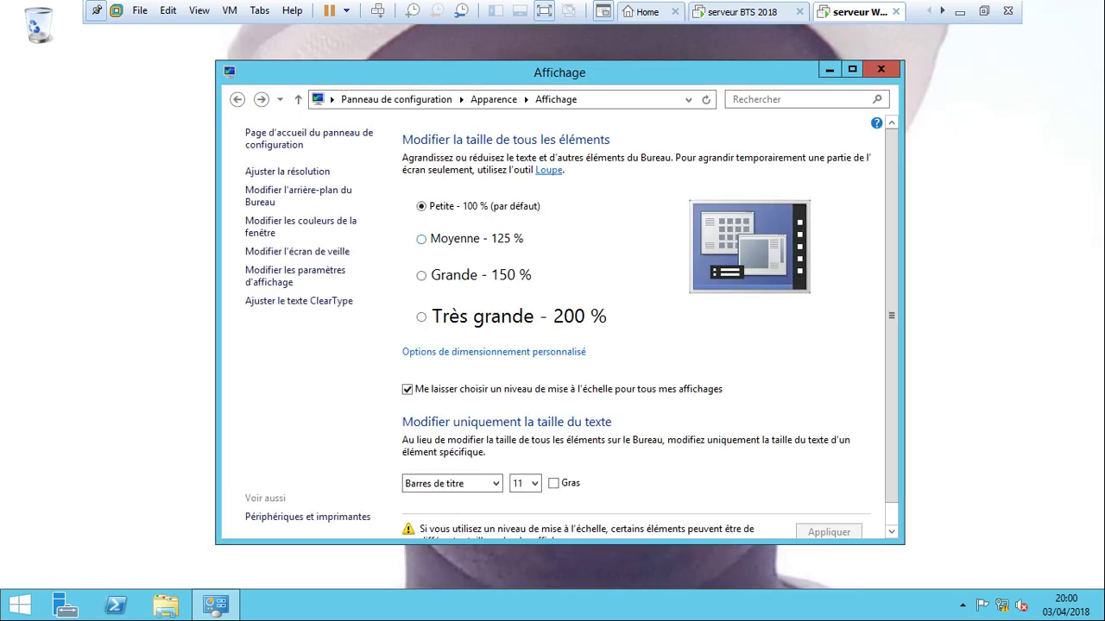
click(880, 69)
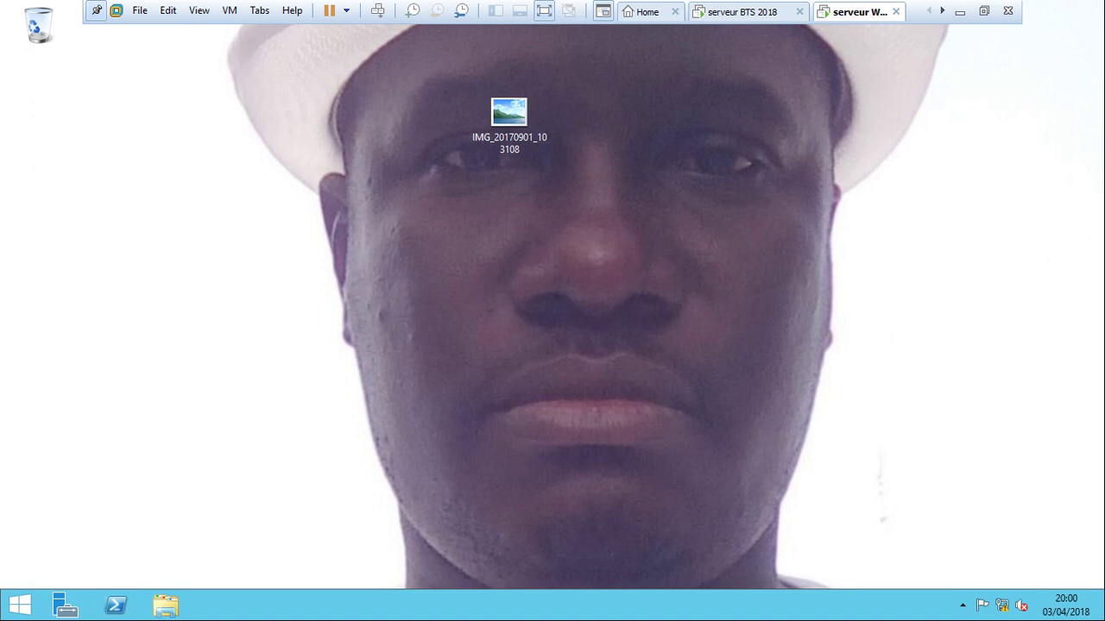
key(ctrl+shift+Tab)
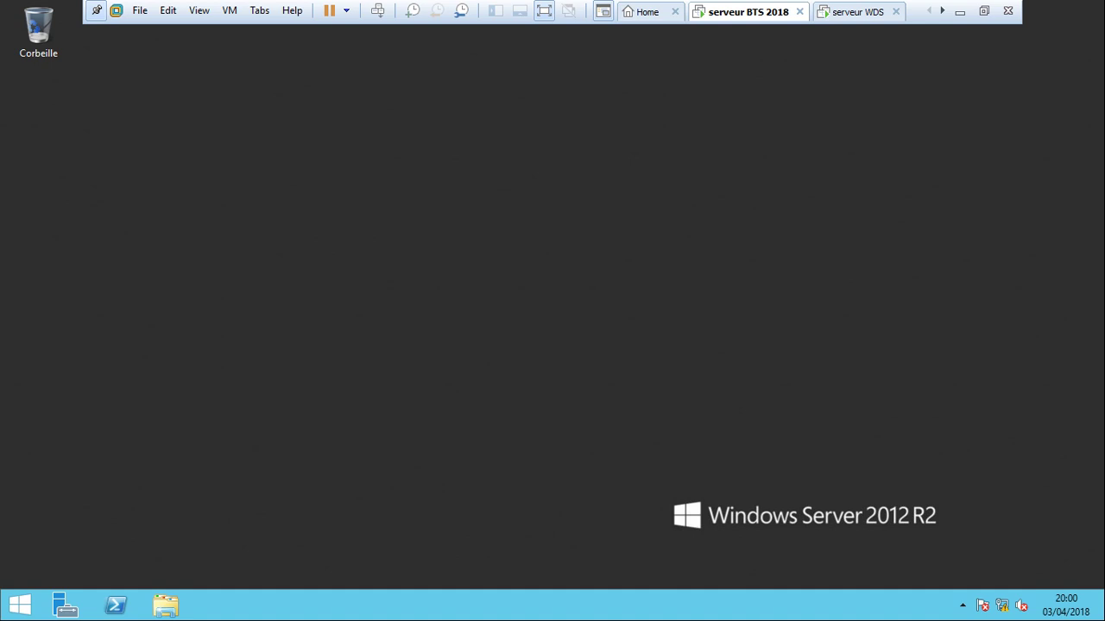
key(ctrl+Tab)
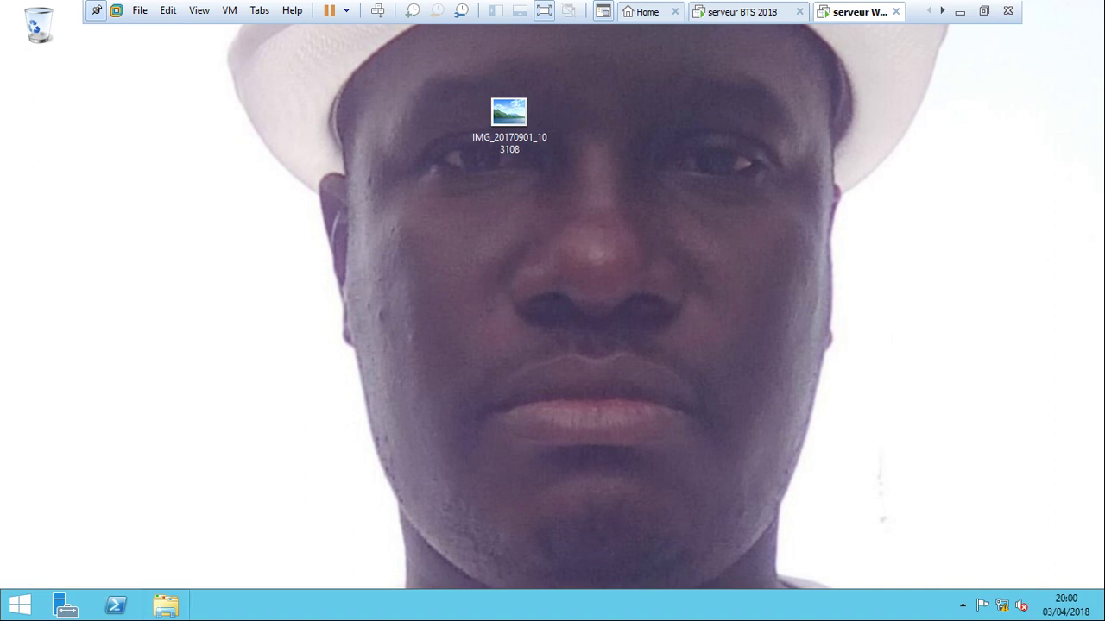
Check the server's drives in This PC, then close the window.
click(166, 606)
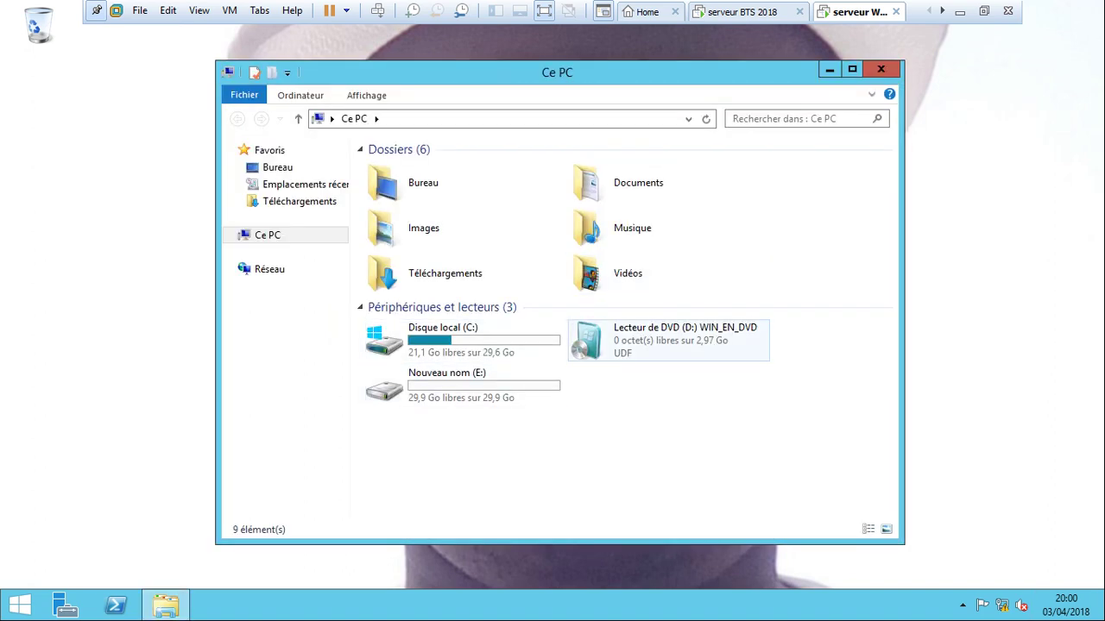
click(880, 69)
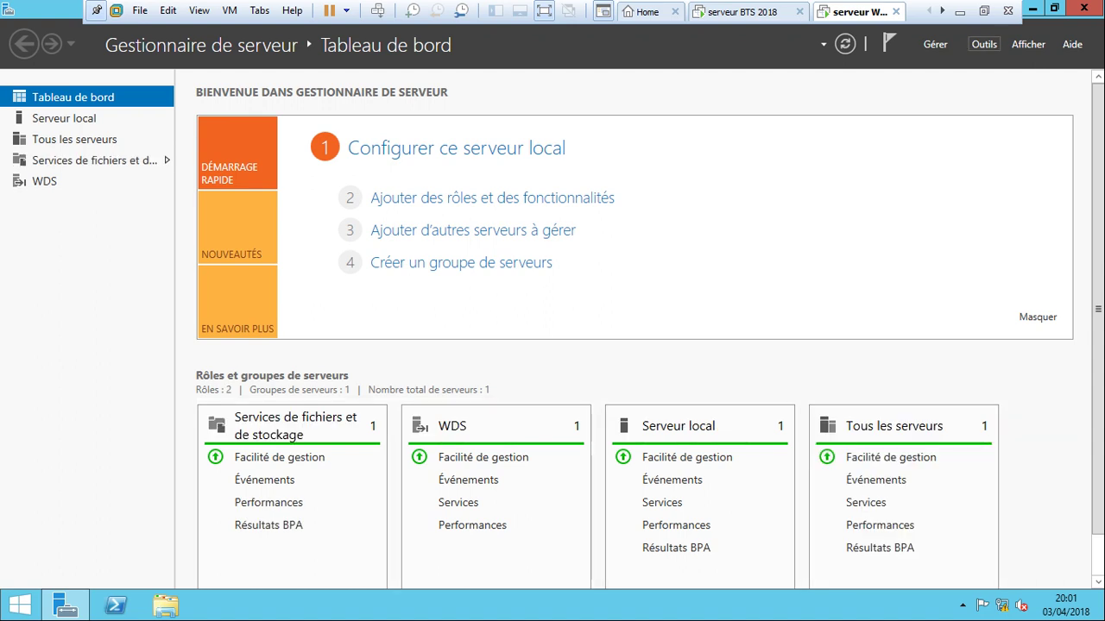
Launch Services de déploiement Windows from the Outils menu and maximize its console.
click(984, 44)
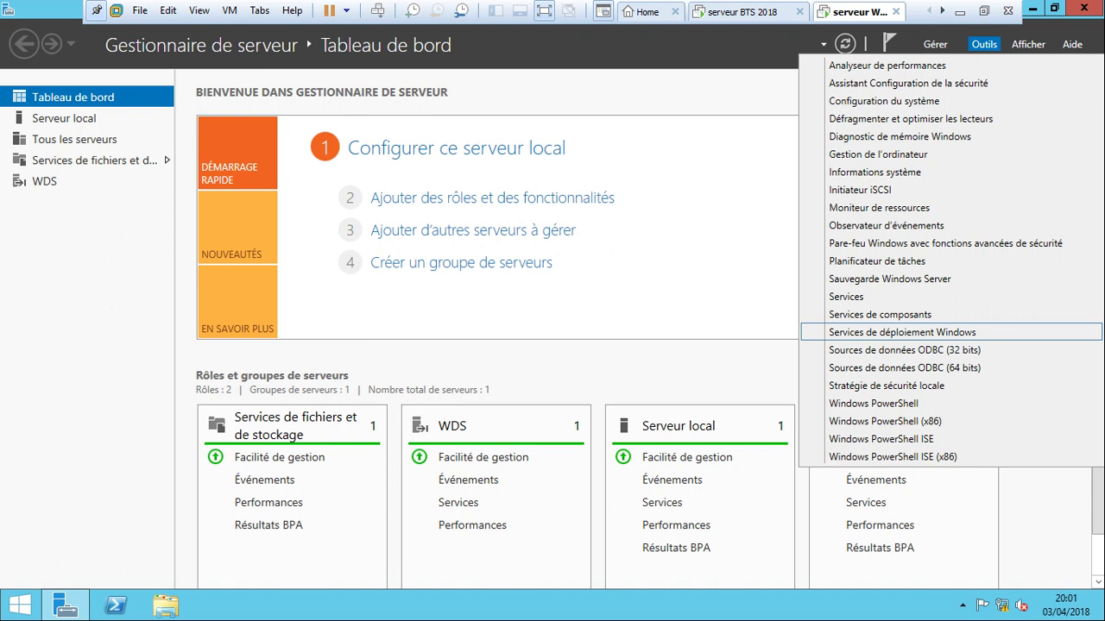
click(902, 332)
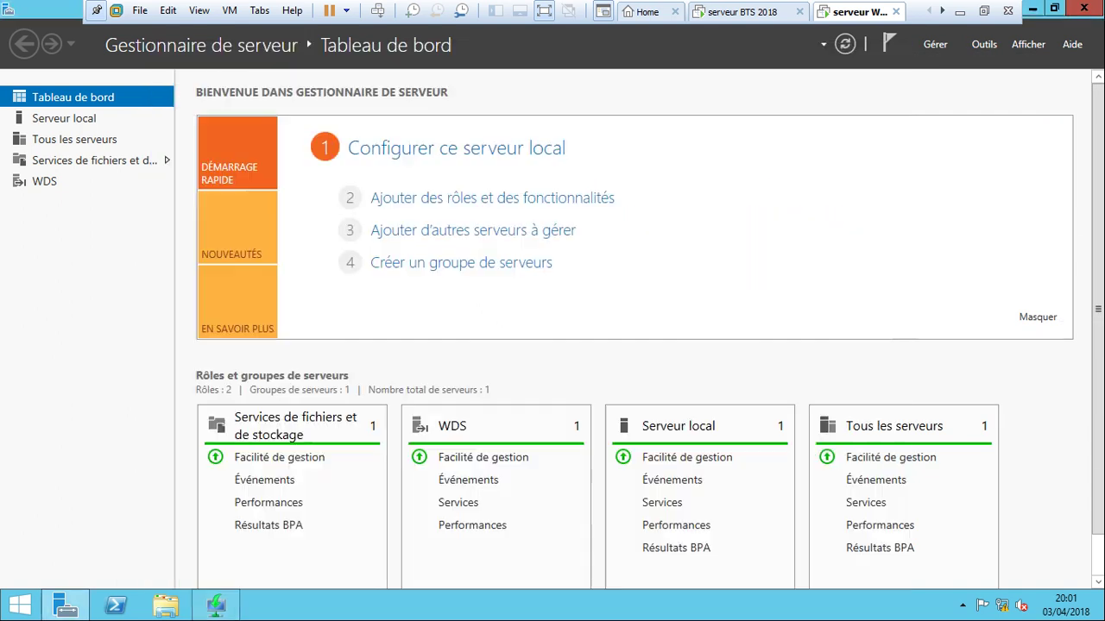
click(856, 50)
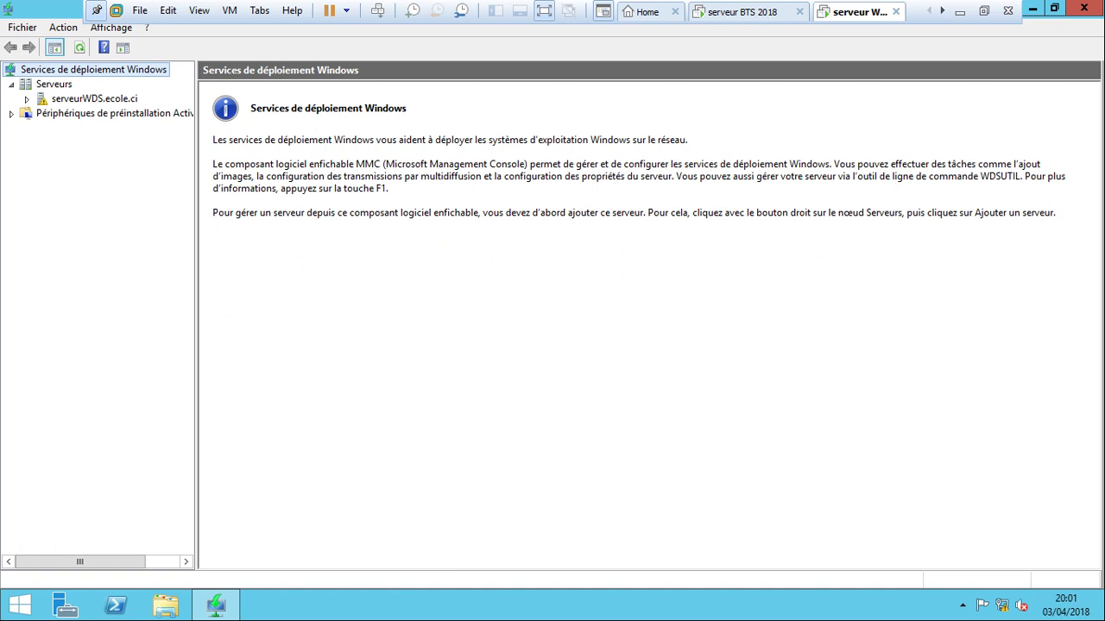
right_click(43, 99)
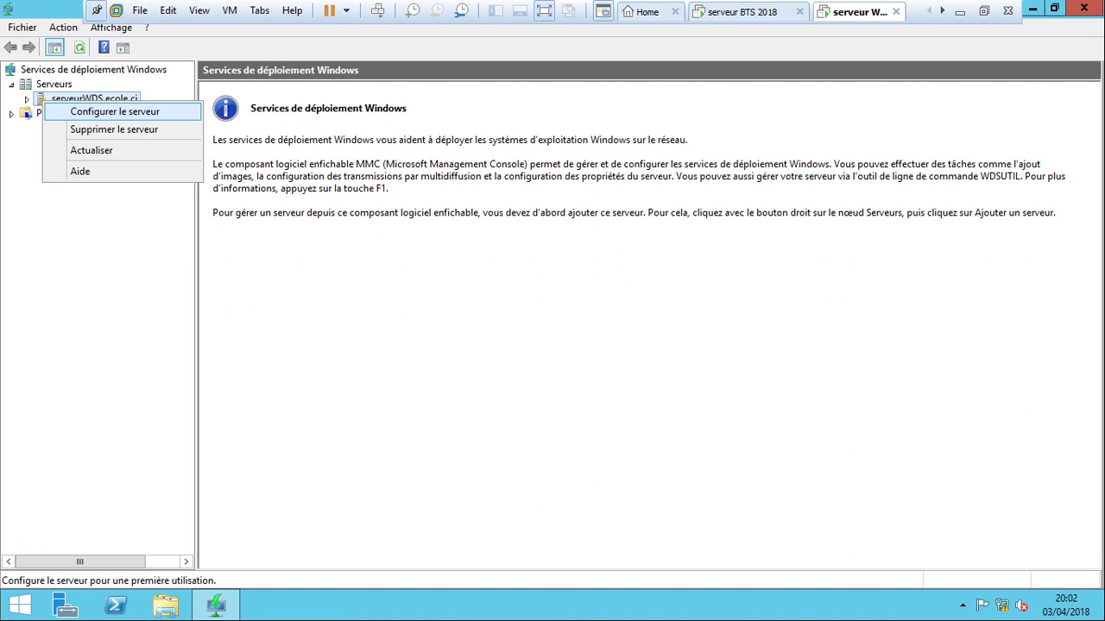
Start Configurer le serveur, pass the prerequisites, and keep Intégré à Active Directory.
key(Return)
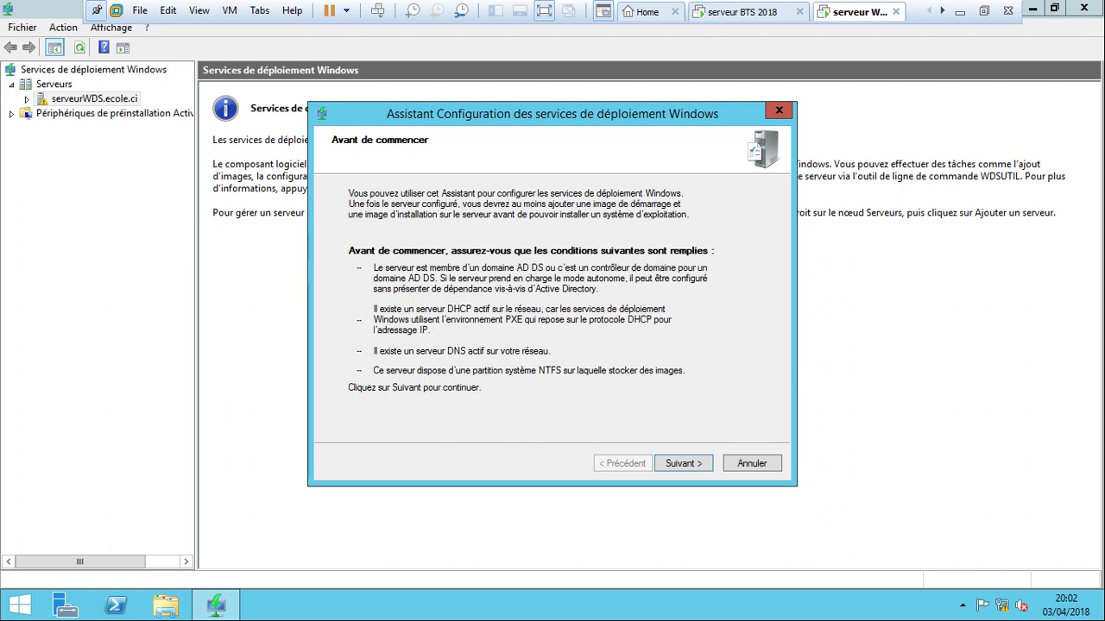
key(Return)
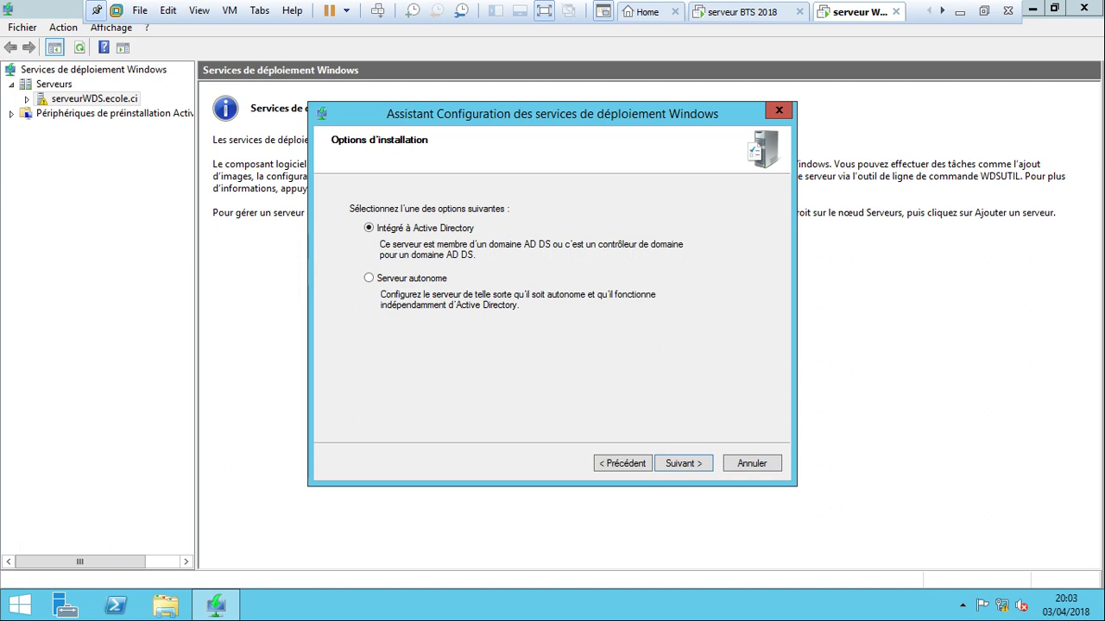
key(Return)
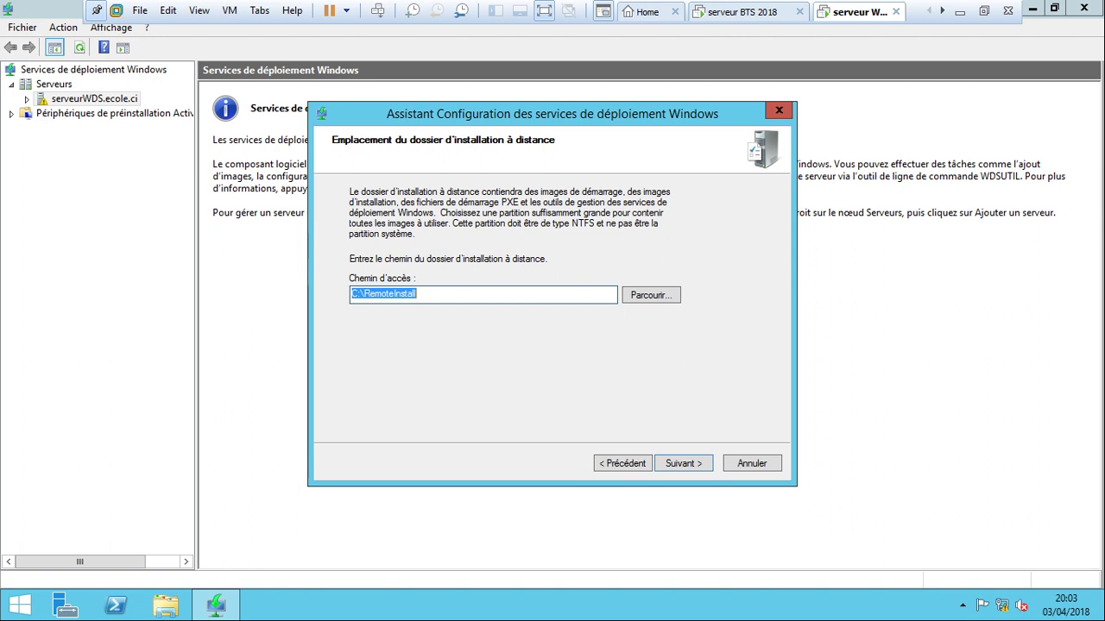
Change the remote installation folder from C:\RemoteInstall to E:\RemoteInstall and continue.
key(Home)
key(Delete)
key(Delete)
text(D:)
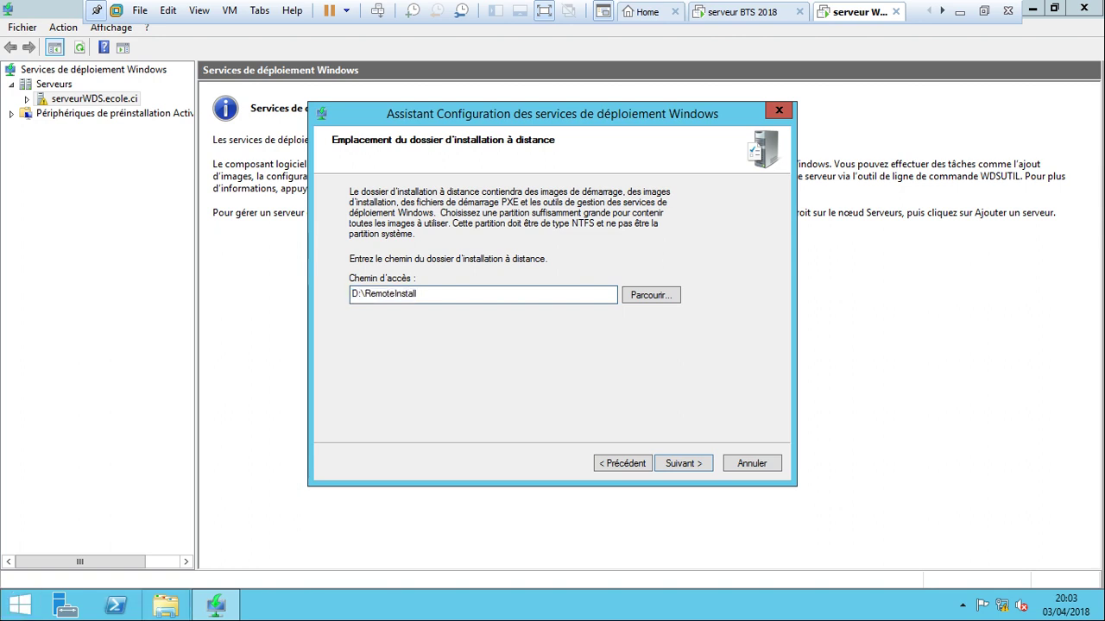
click(166, 605)
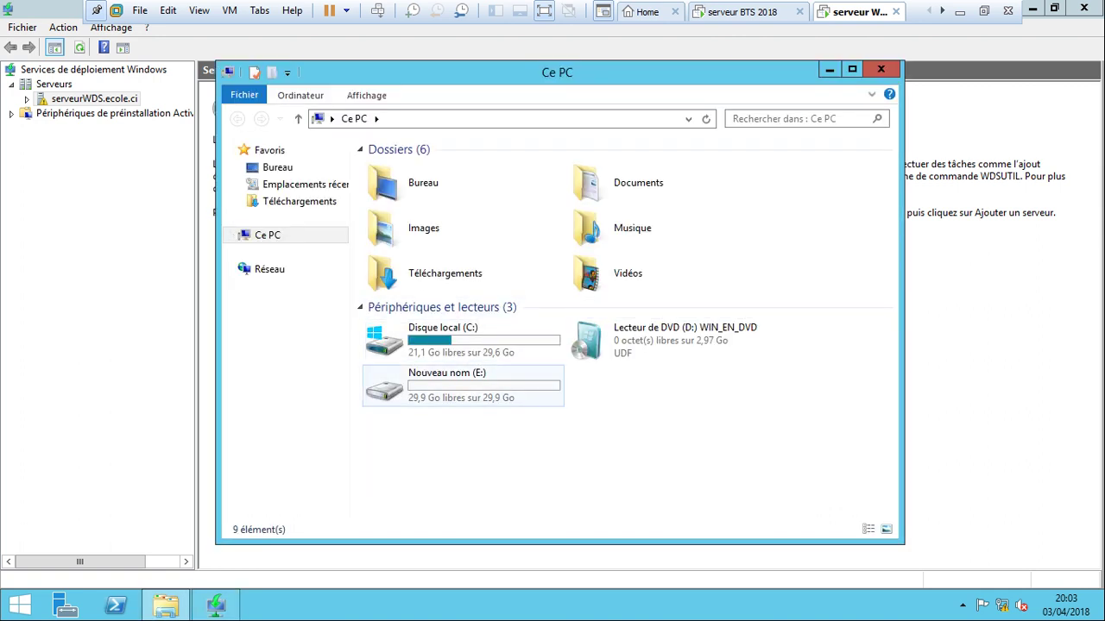
key(alt+Tab)
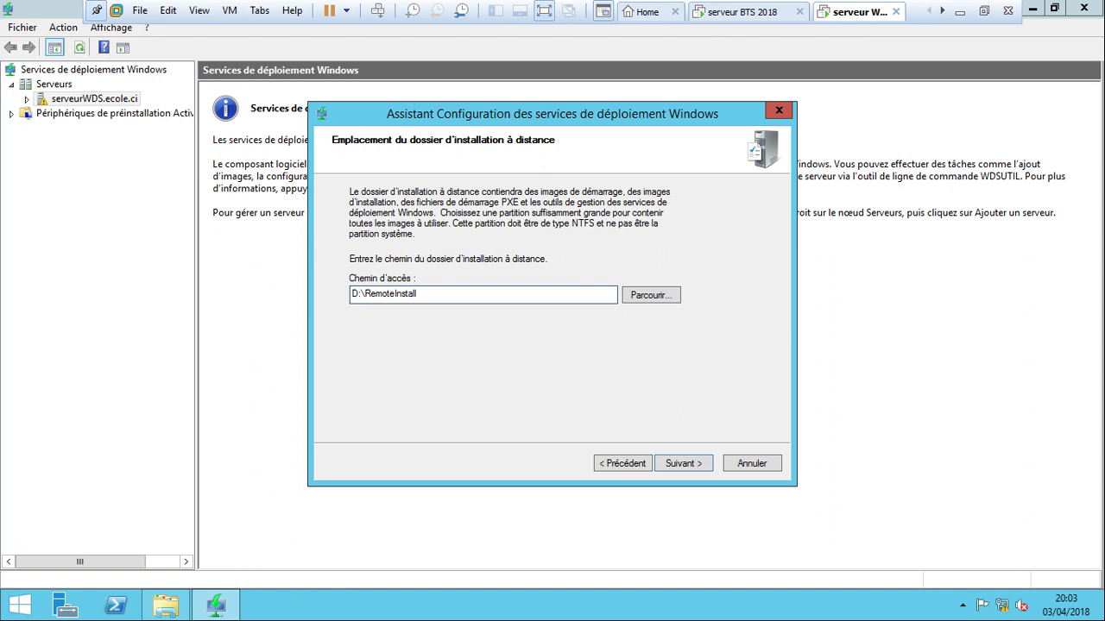
key(BackSpace)
text(E)
key(alt+Tab)
click(353, 294)
click(683, 464)
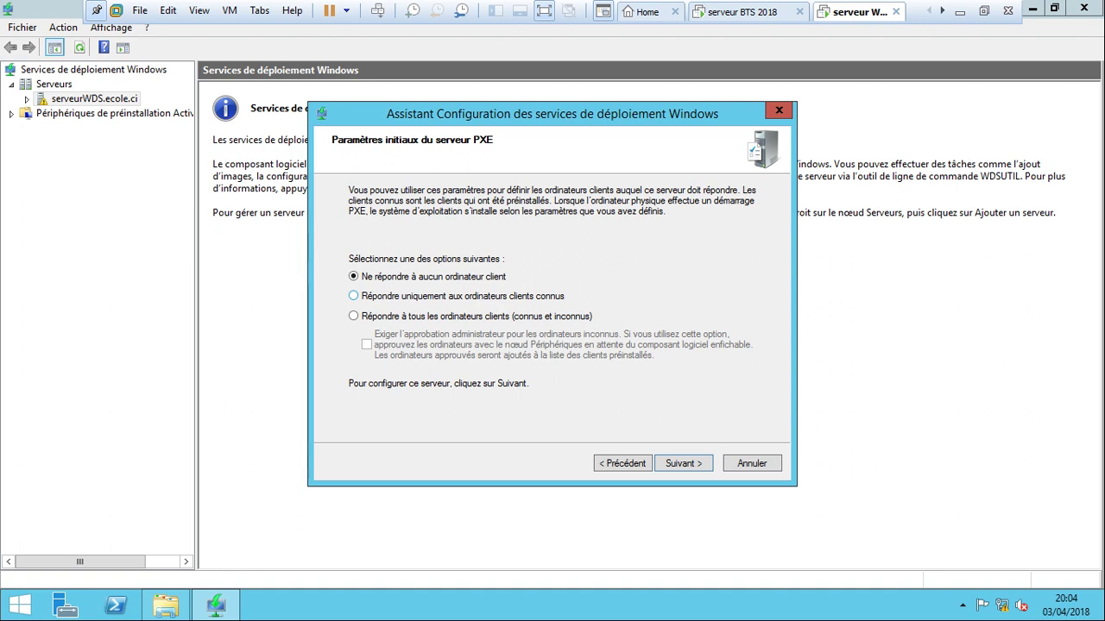
Answer all PXE client computers, skip adding images now, and finish the configuration.
click(353, 316)
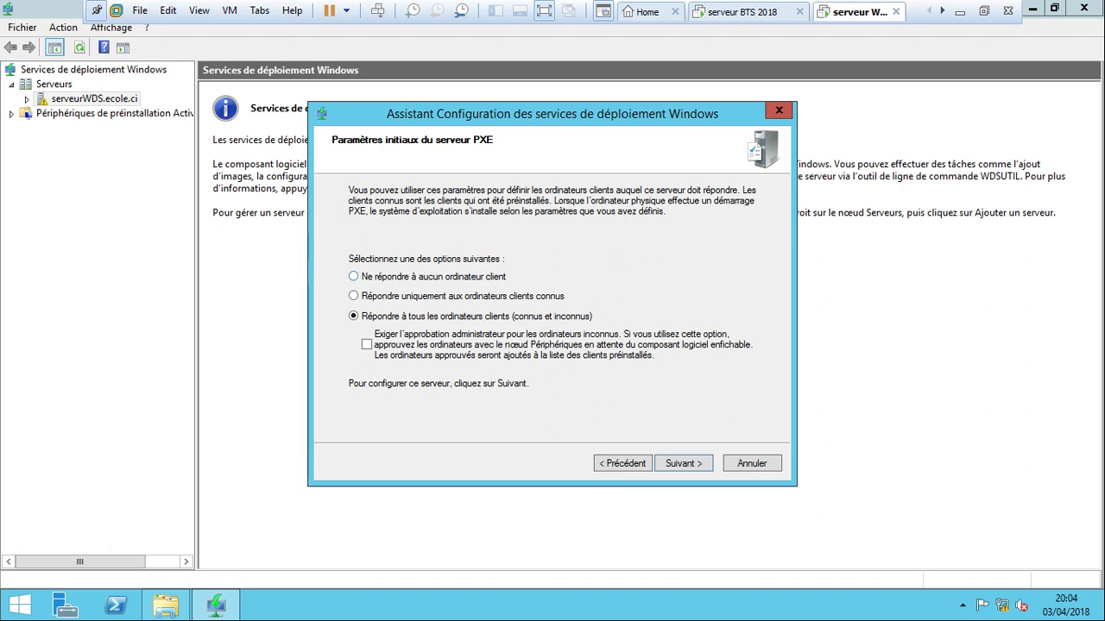
click(682, 464)
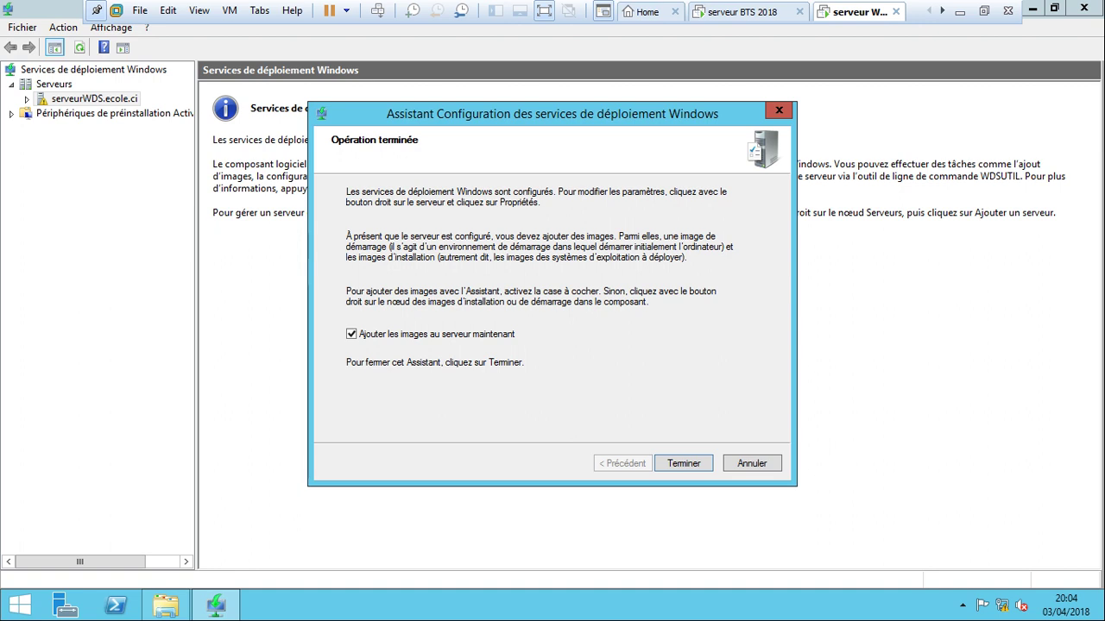
click(351, 333)
click(683, 464)
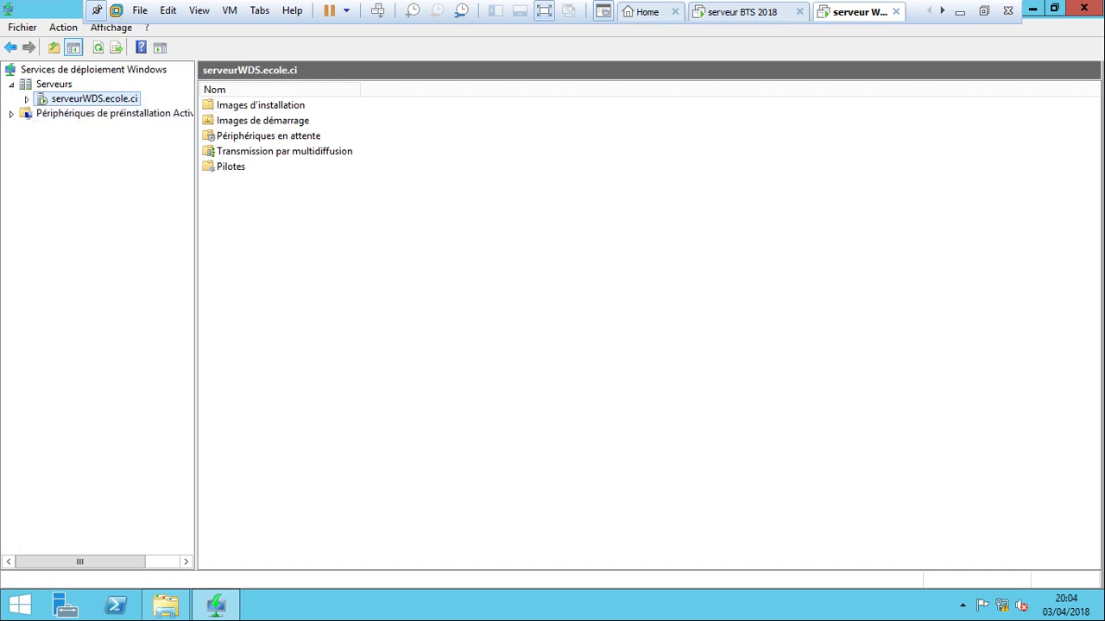
Expand serveurWDS.ecole.ci, widen the tree pane, and choose Ajouter une image de démarrage.
key(Right)
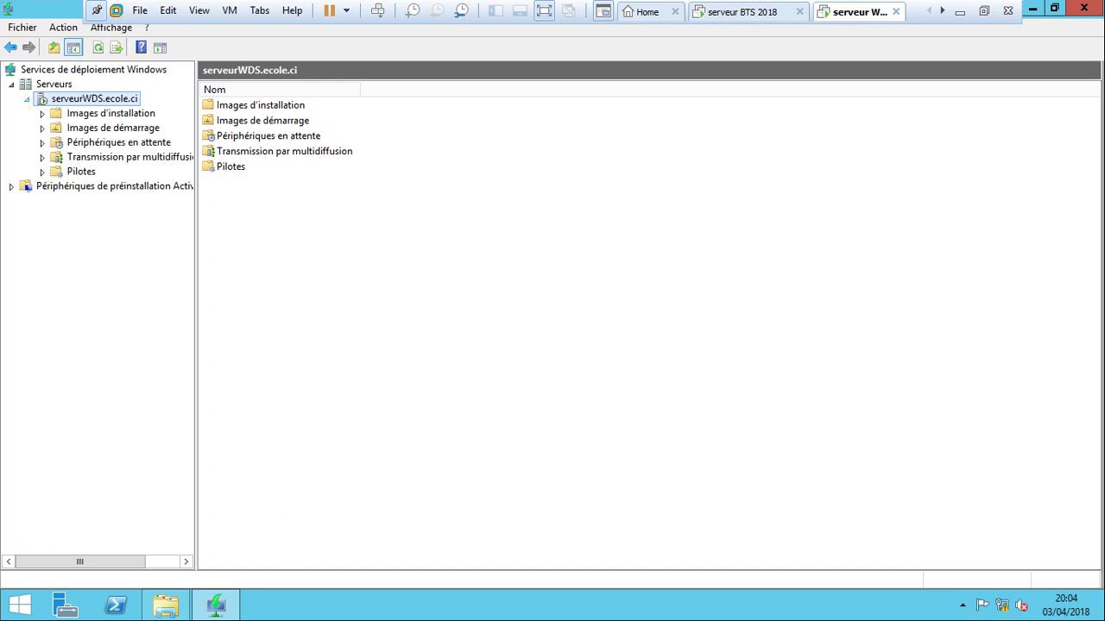
drag(196, 345, 321, 346)
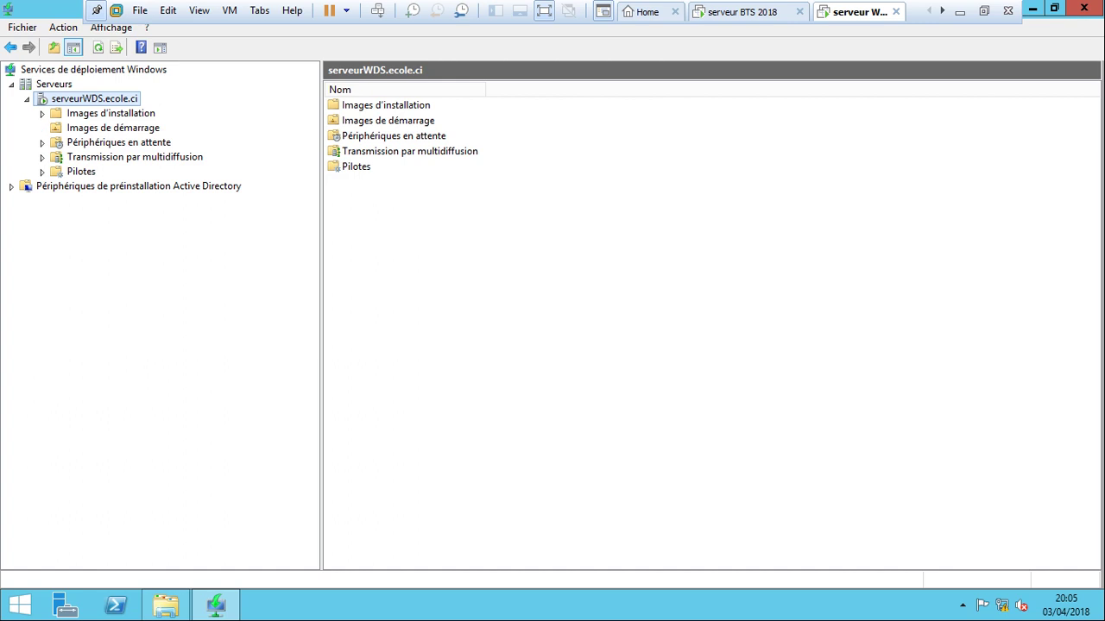
right_click(98, 128)
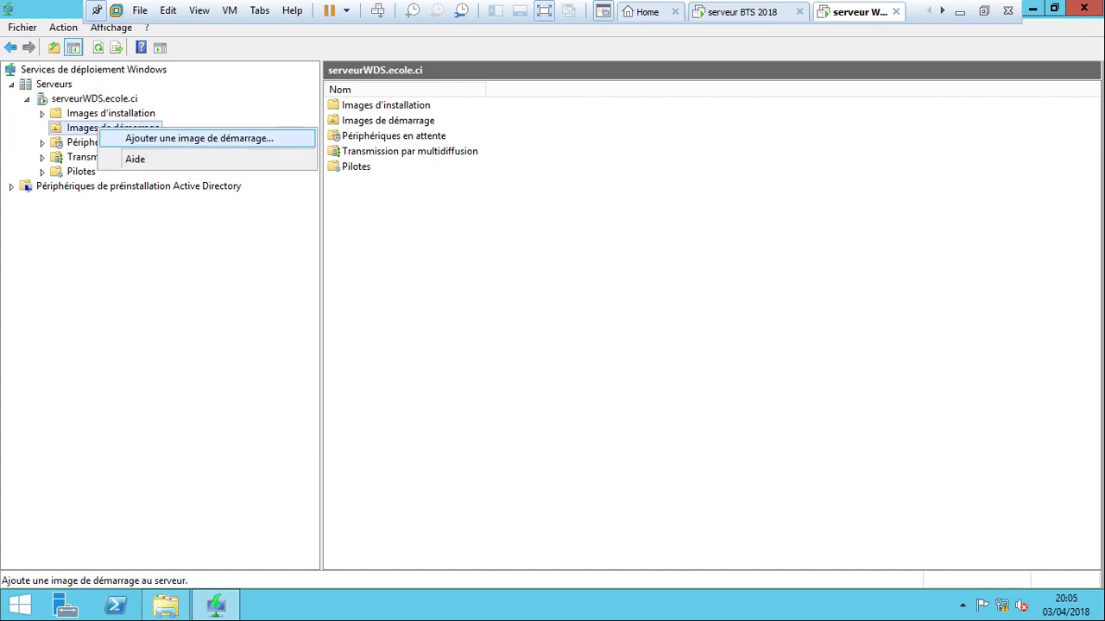
key(Return)
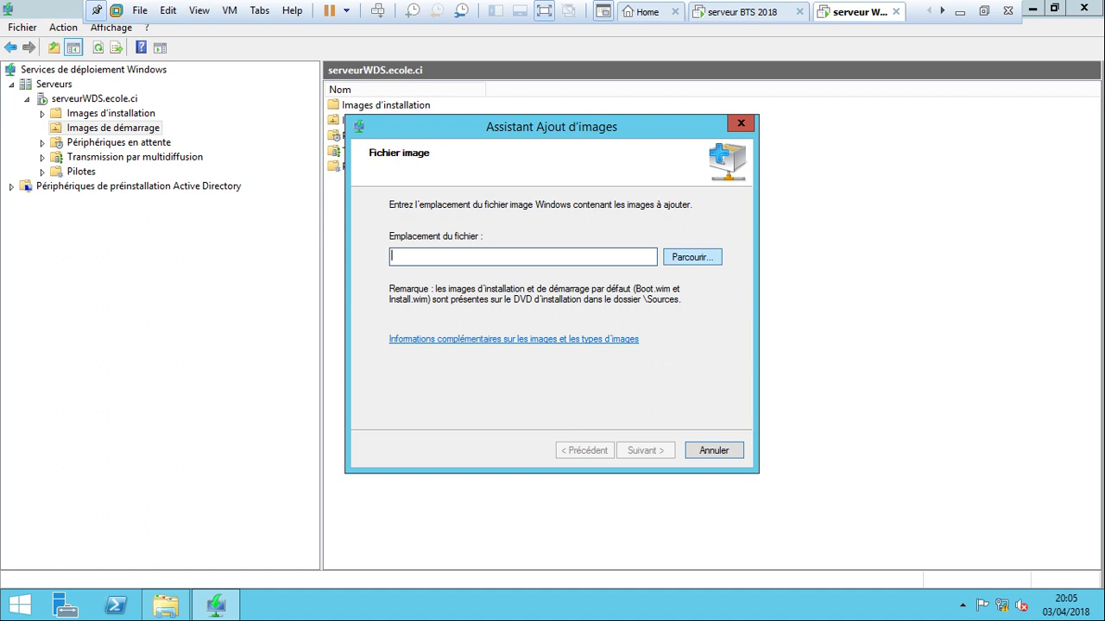
Select D:\sources\boot.wim on the DVD as the boot image file.
click(691, 257)
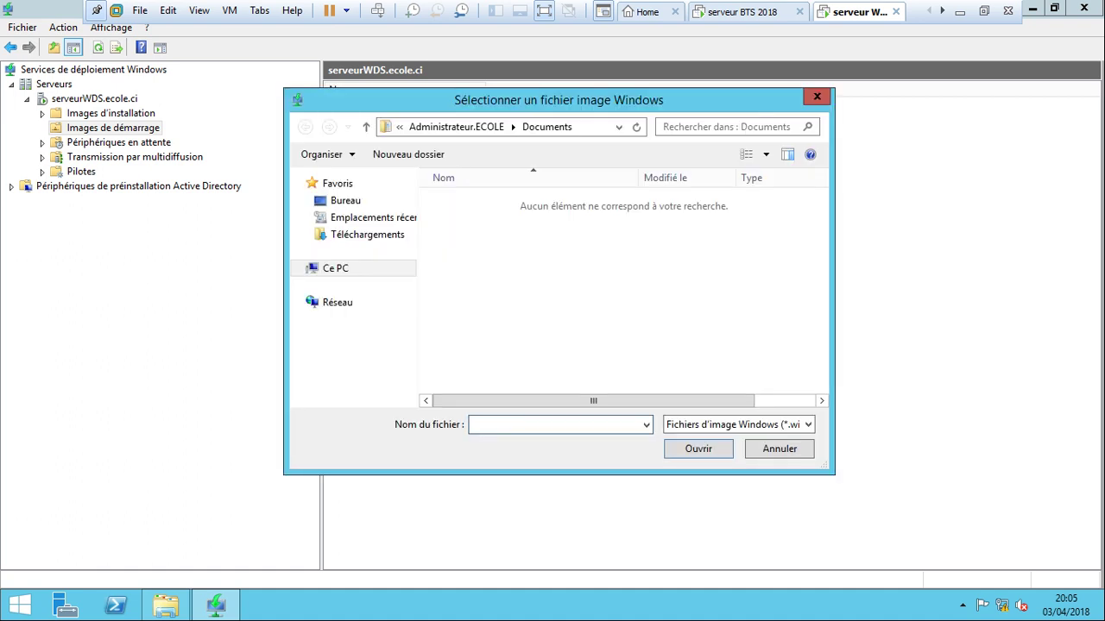
click(300, 268)
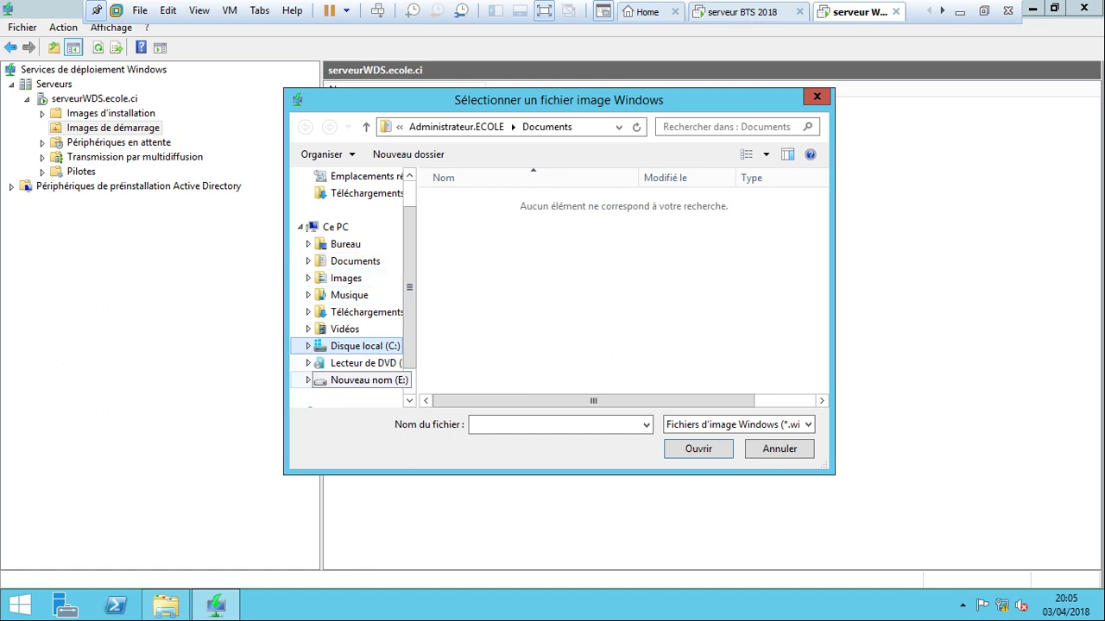
click(362, 362)
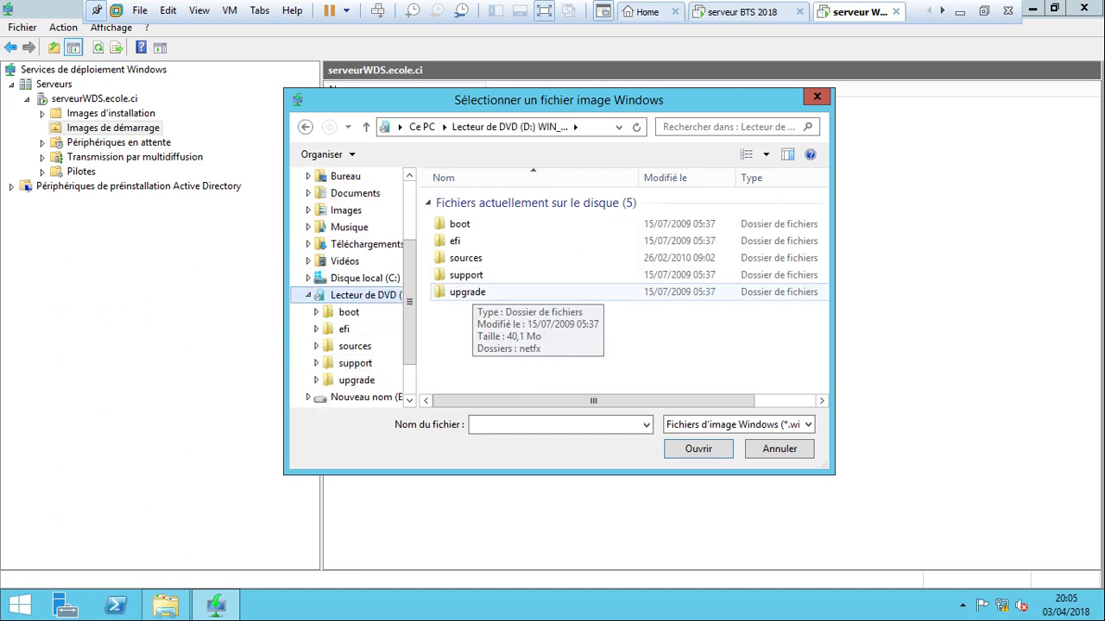
click(466, 259)
double_click(466, 258)
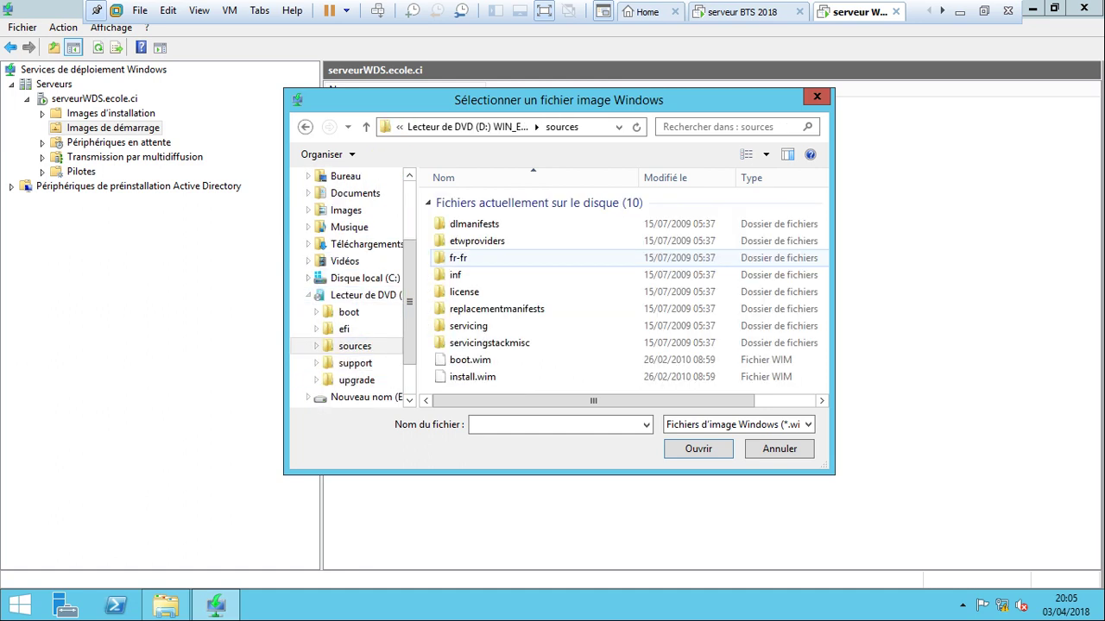
click(471, 360)
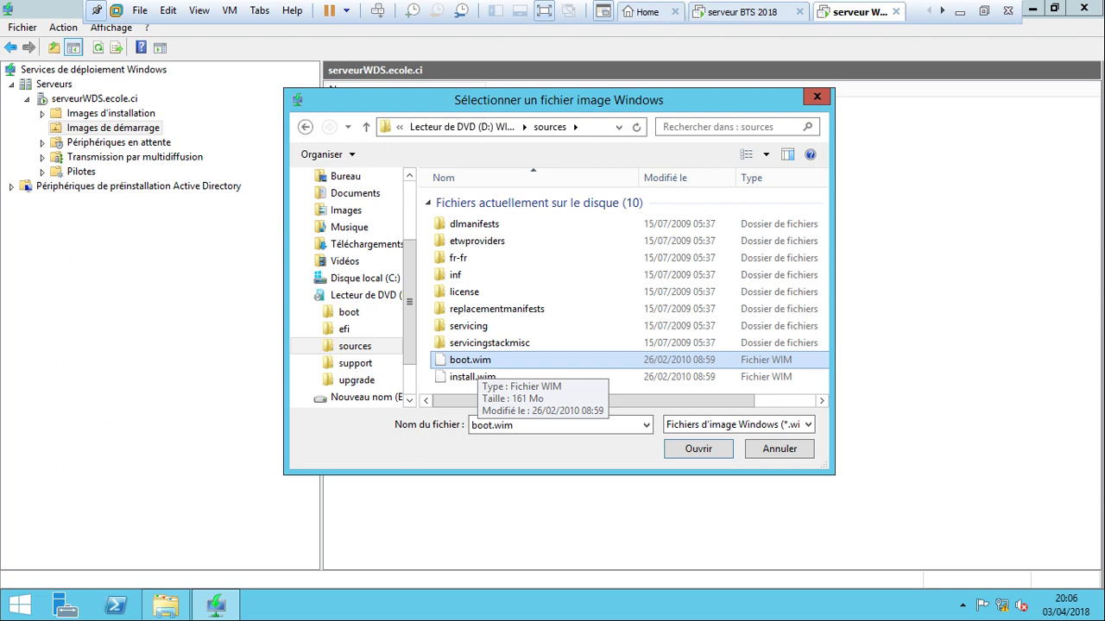
key(Return)
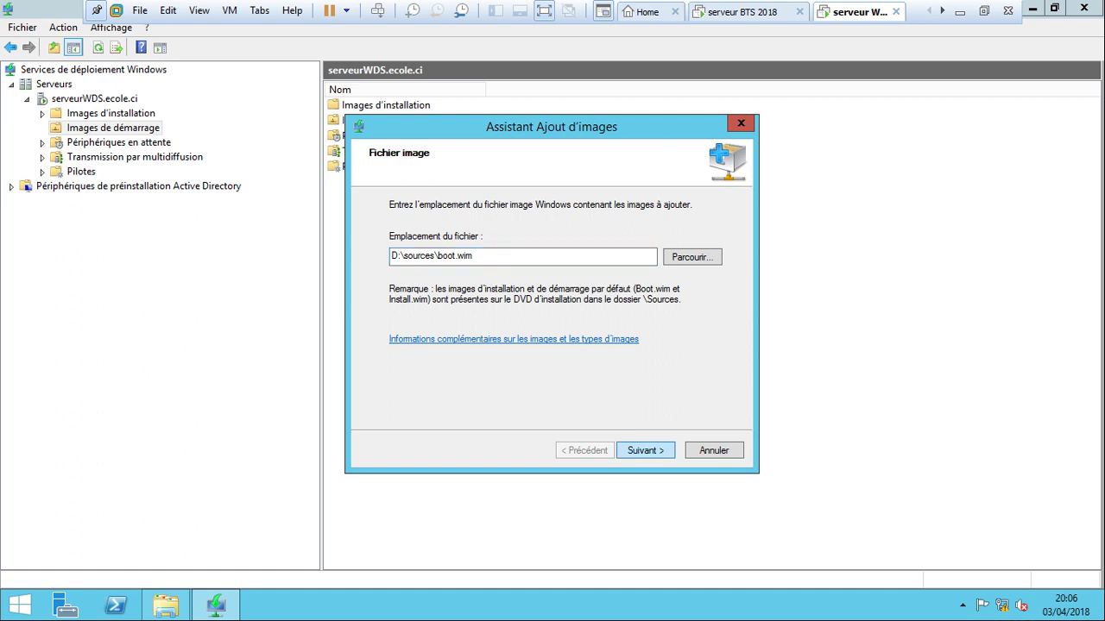
Name the boot image WIN SEVEN BTS 2018 and proceed to the summary.
key(Return)
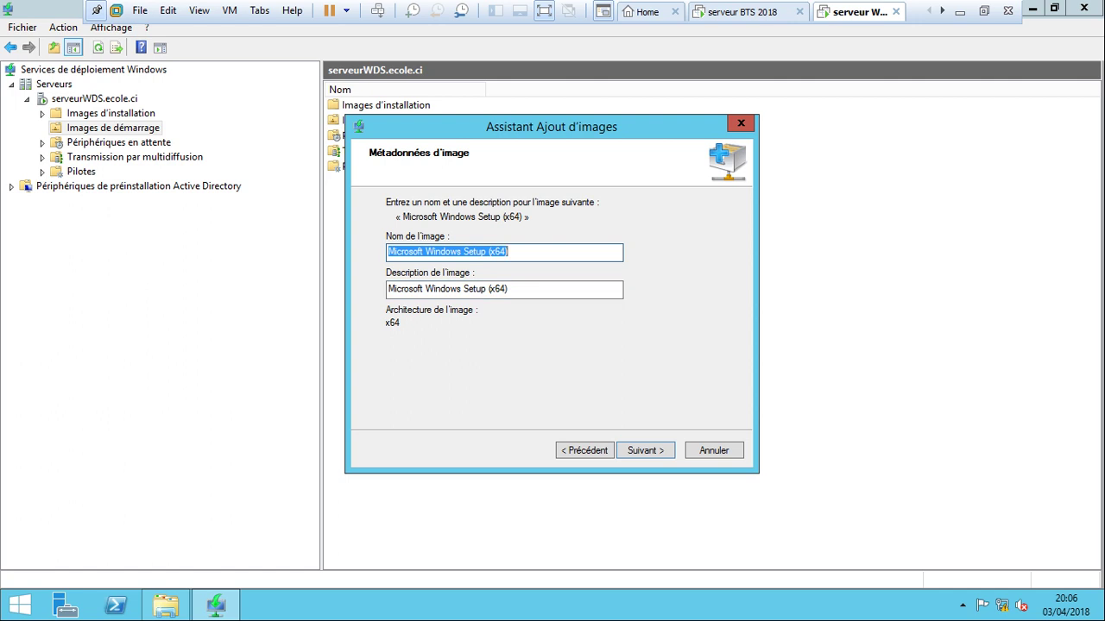
text(WIN)
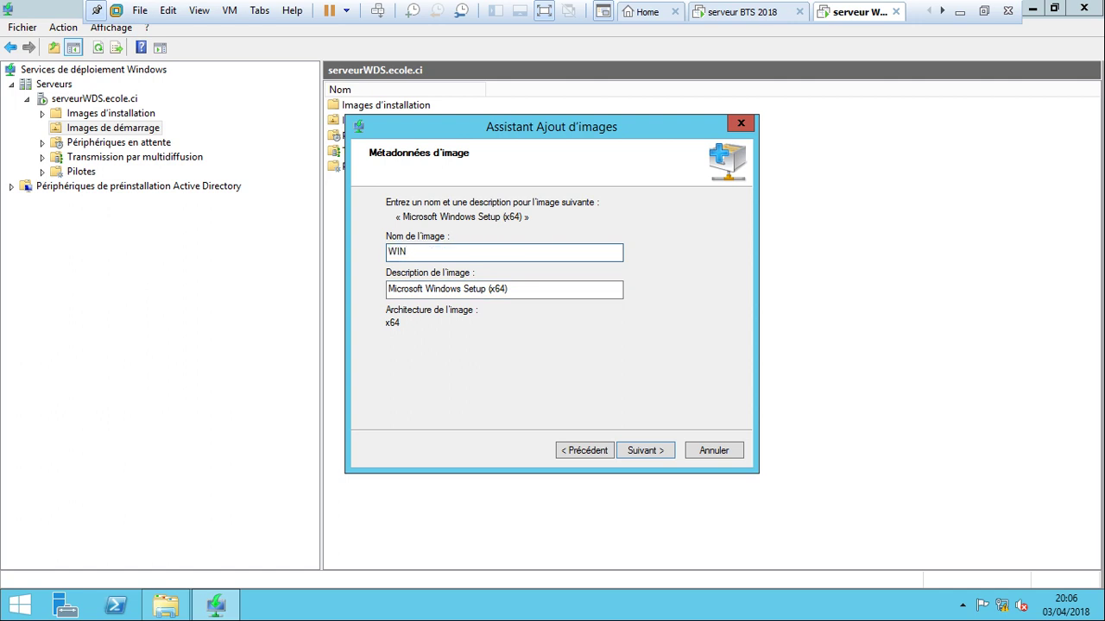
text( SEVEN BTS 2018)
key(Return)
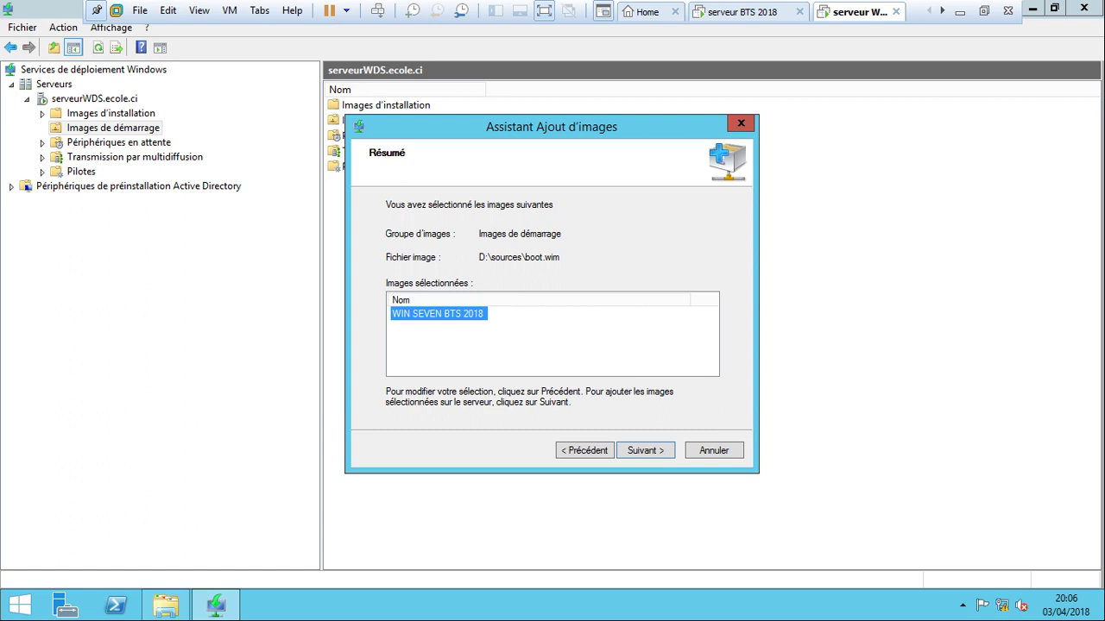
Finish adding boot image WIN SEVEN BTS 2018, then widen the name, État and Date columns.
key(Return)
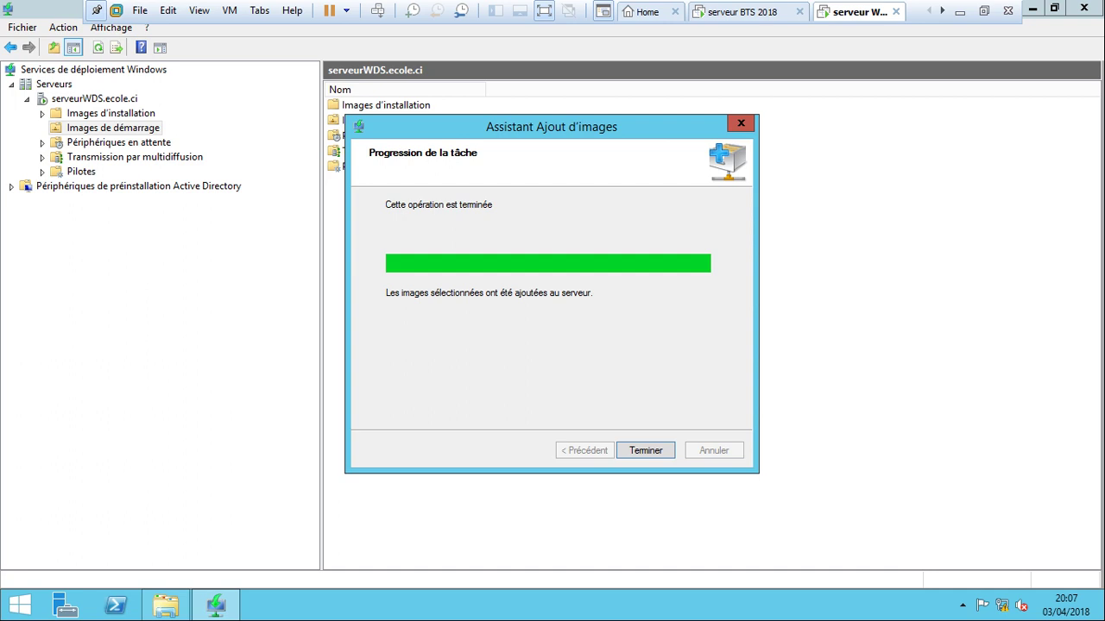
key(Return)
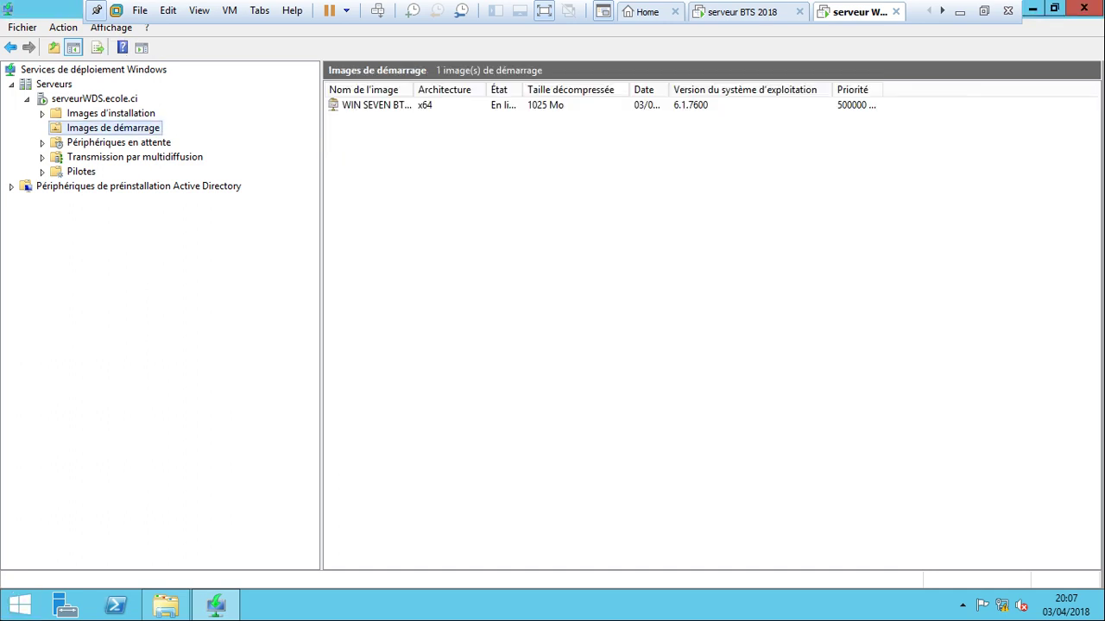
double_click(413, 90)
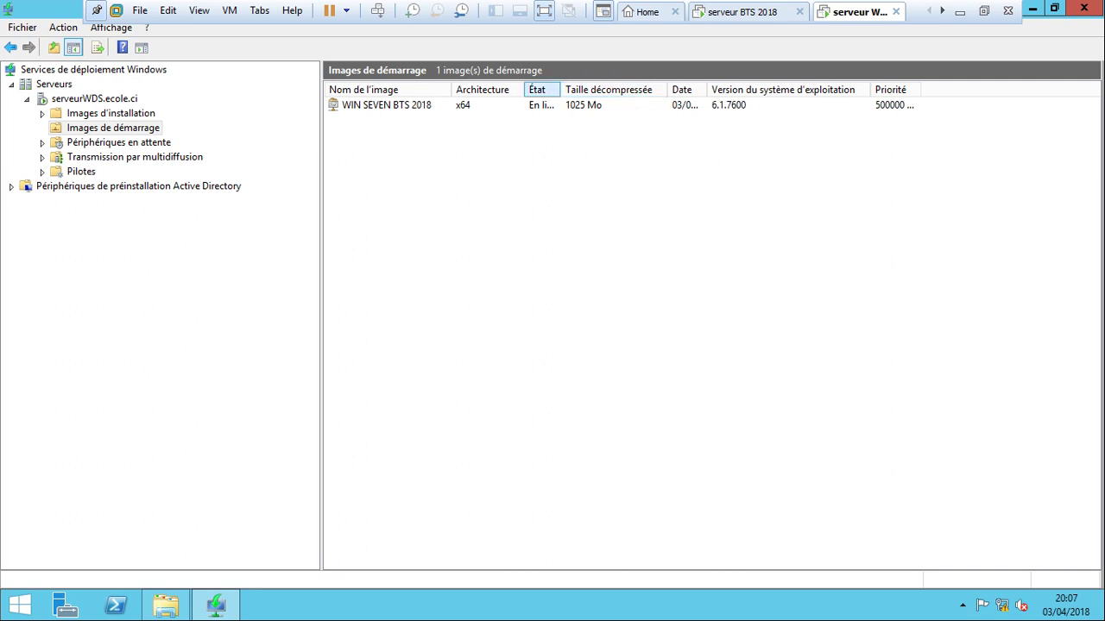
drag(561, 90, 630, 89)
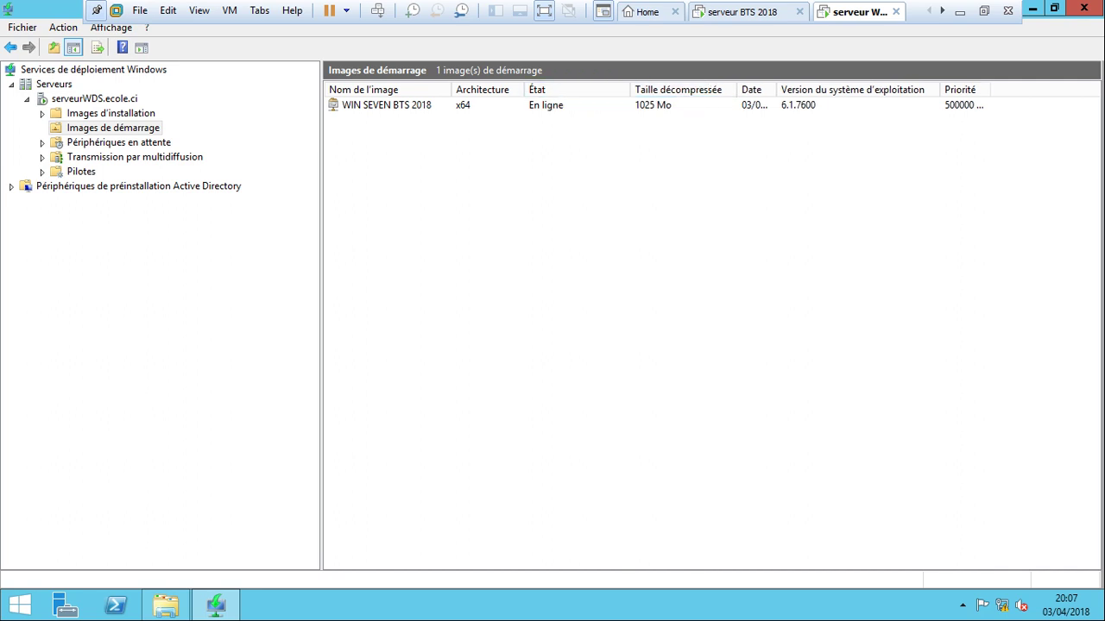
drag(778, 90, 823, 90)
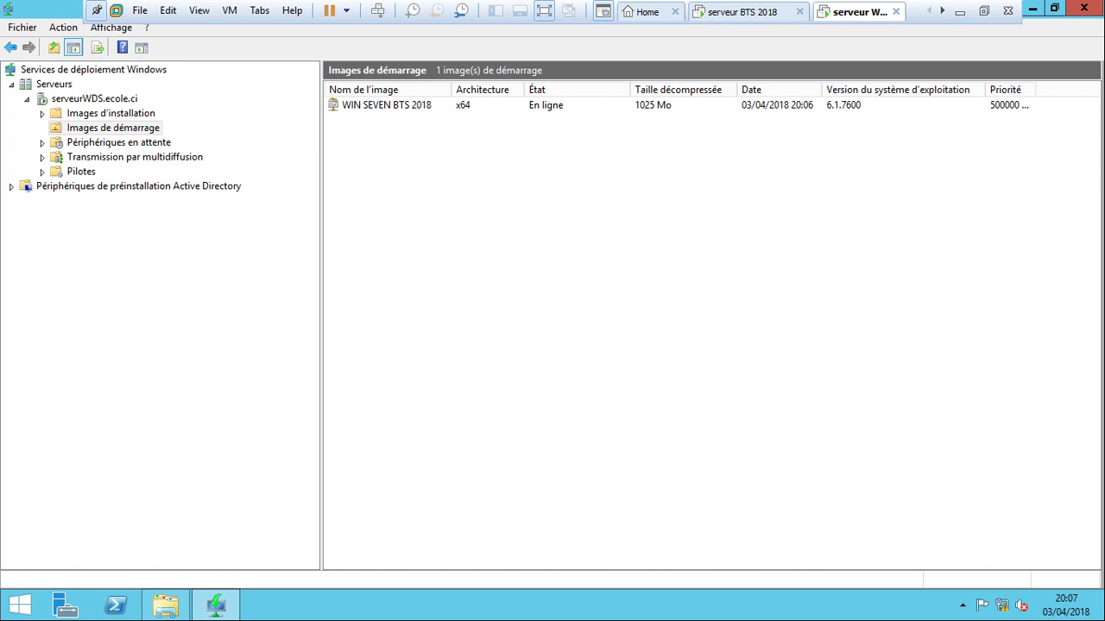
Start adding an install image into a new image group named ImageGroup7.
right_click(143, 113)
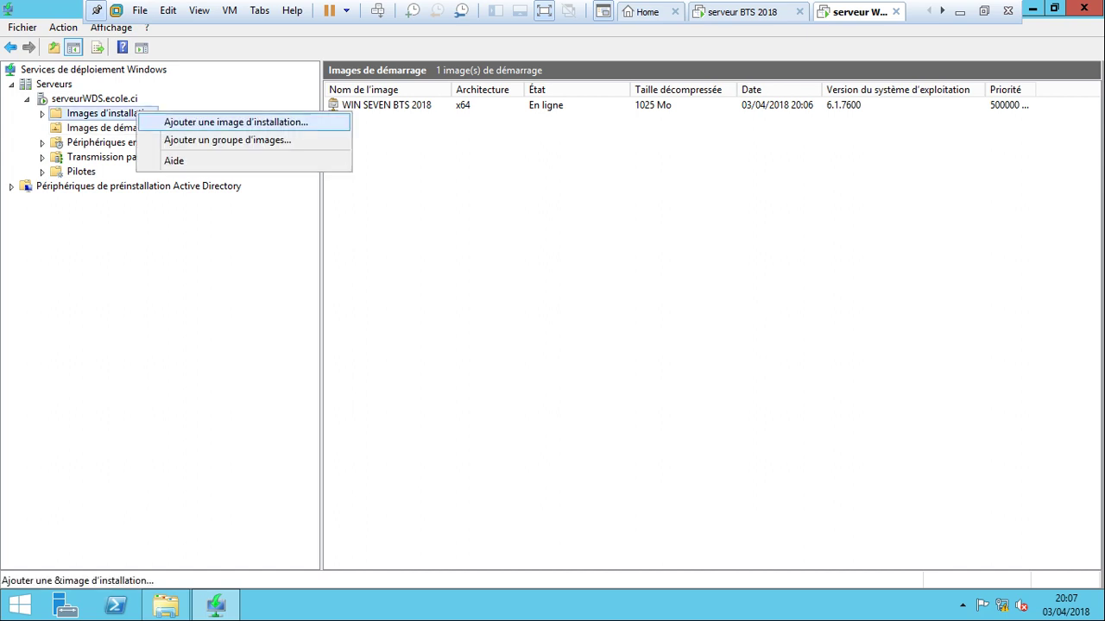
click(220, 118)
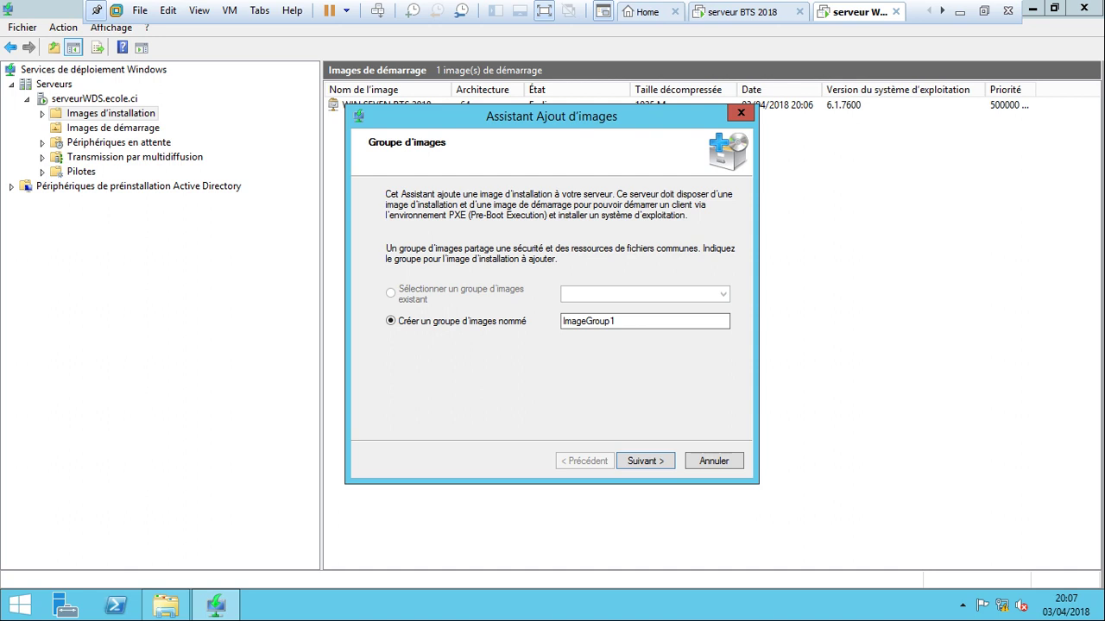
click(614, 321)
key(BackSpace)
text(7)
key(Return)
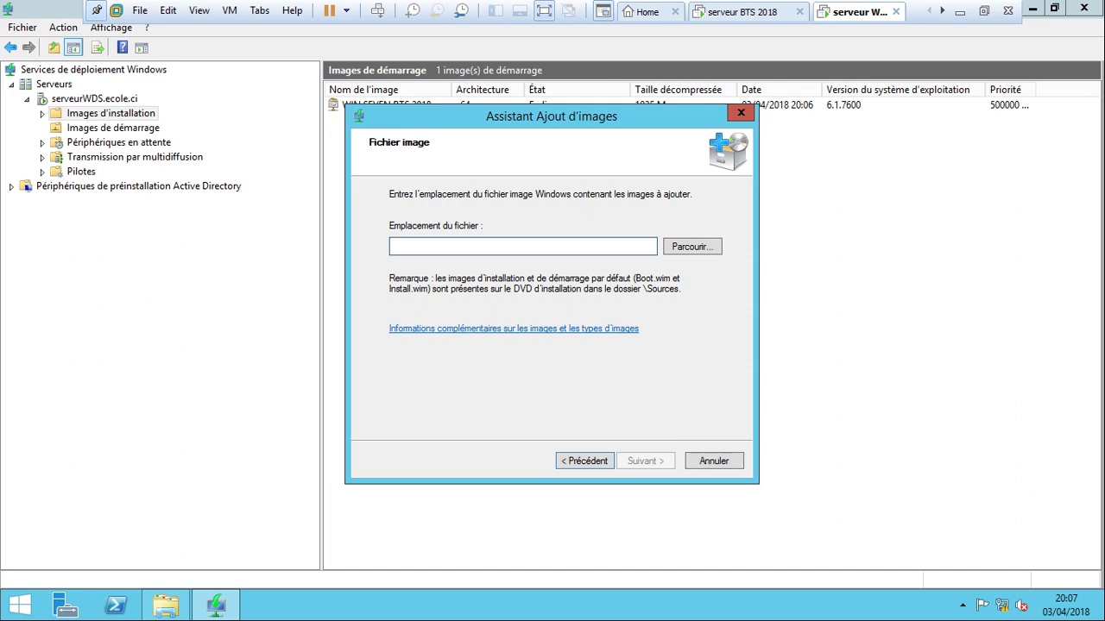
Choose D:\sources\install.wim as the image file and widen the image name column.
click(692, 247)
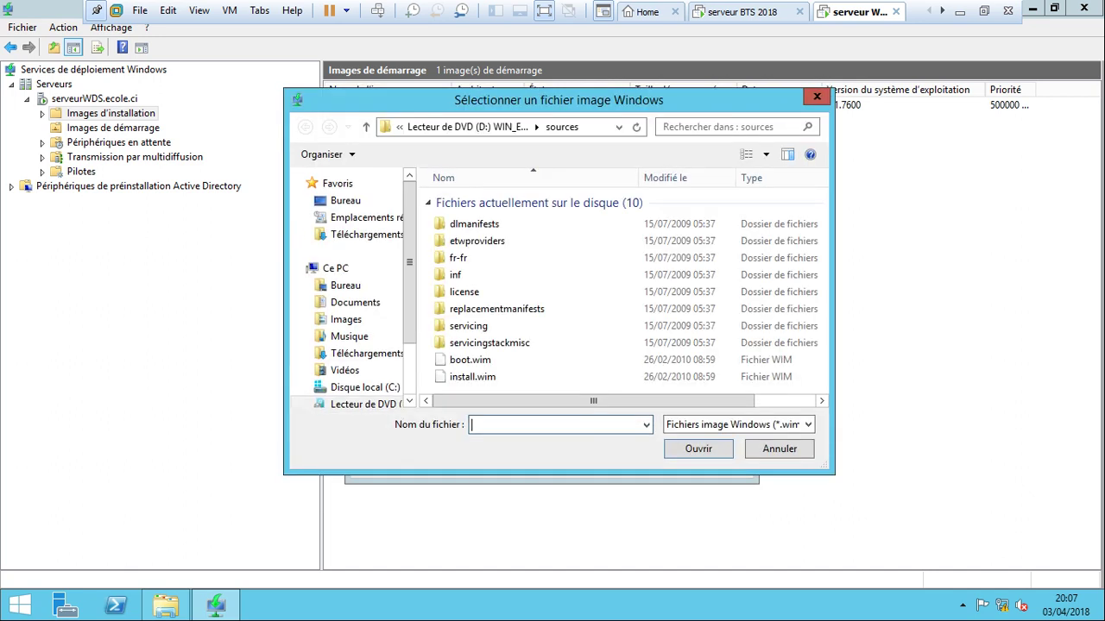
click(472, 377)
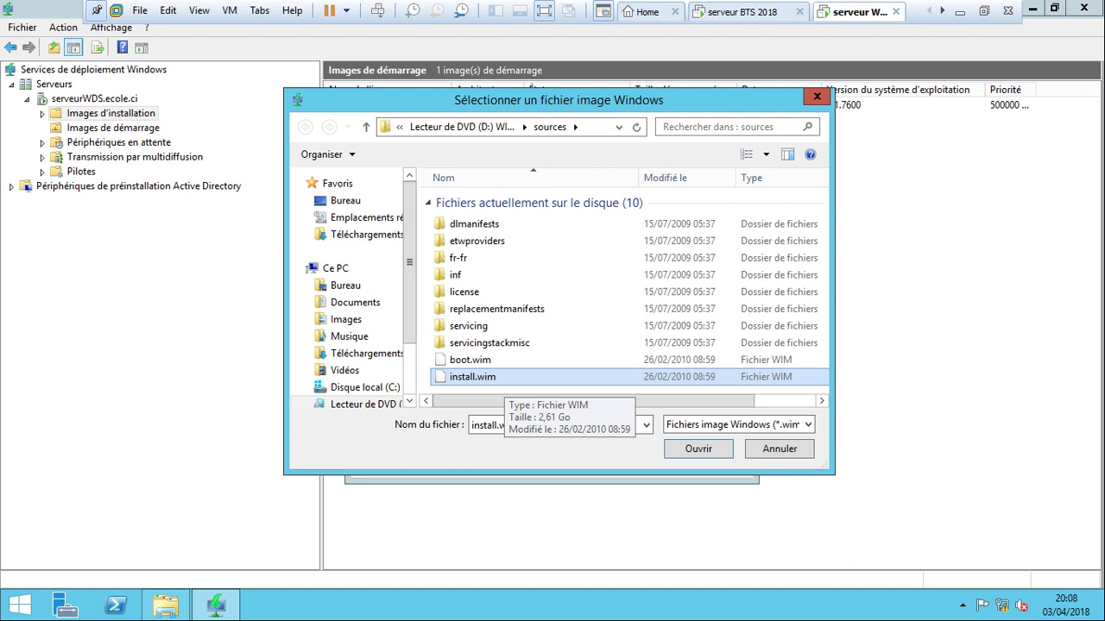
click(698, 449)
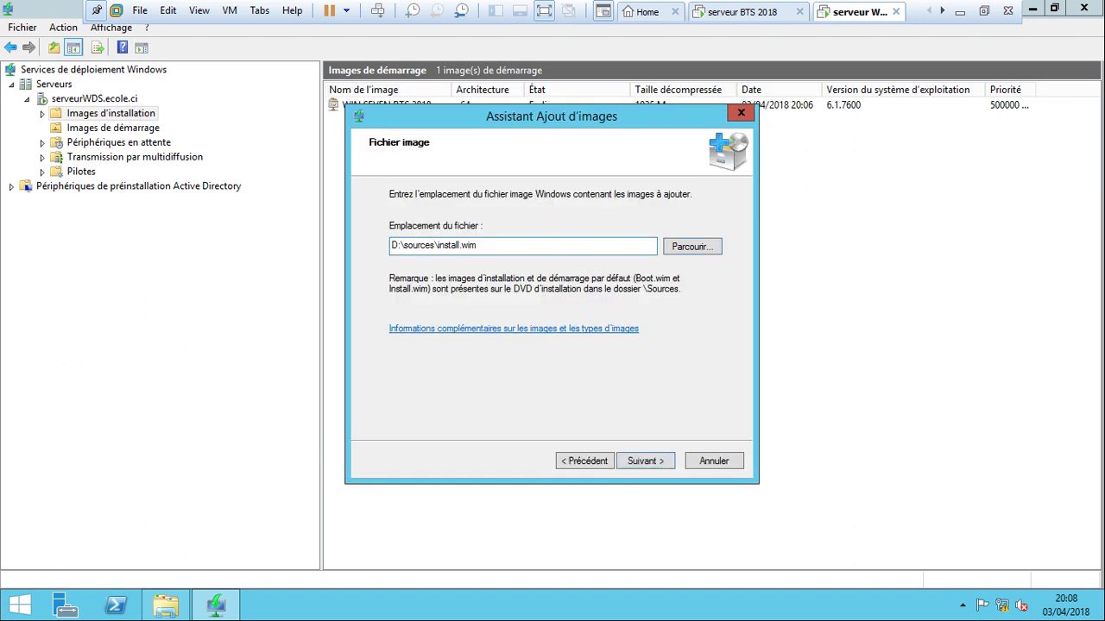
click(645, 461)
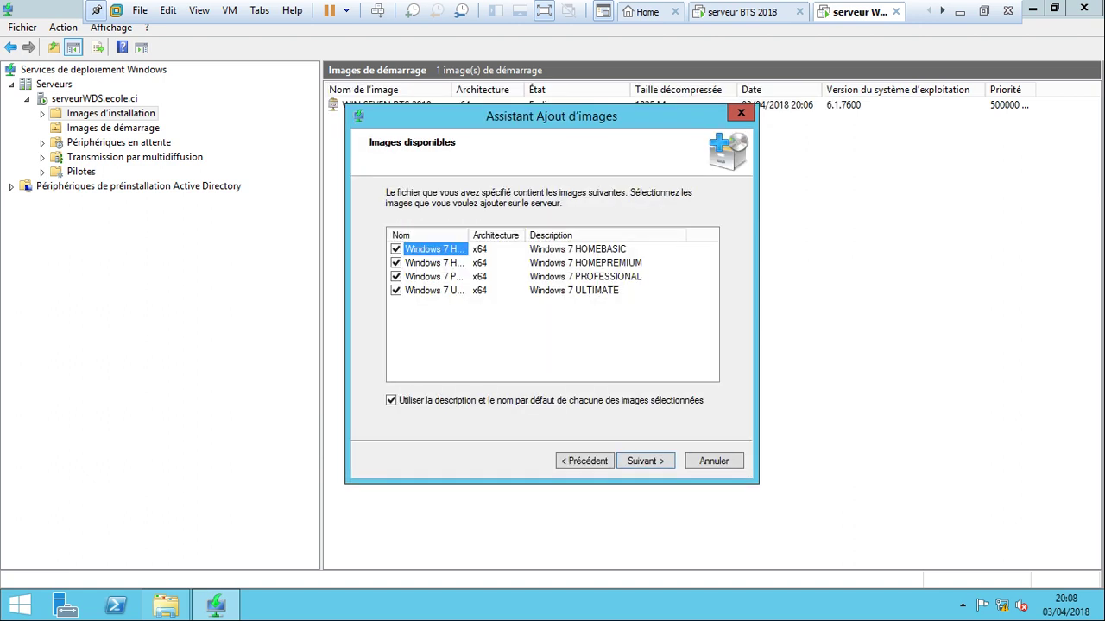
drag(468, 234, 556, 234)
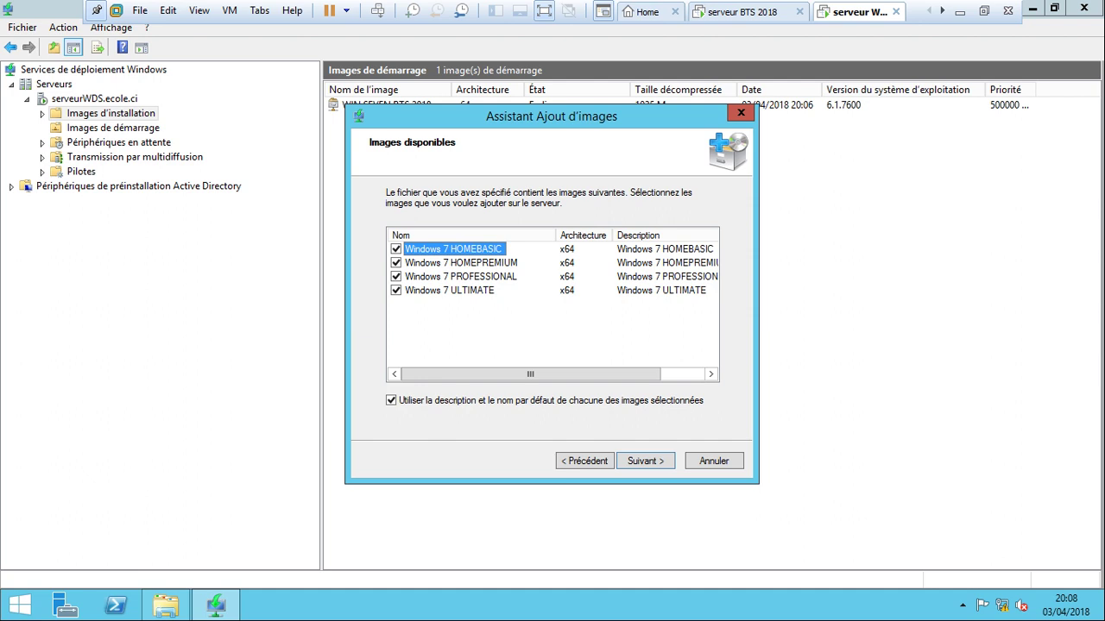
Uncheck HOMEBASIC, HOMEPREMIUM and ULTIMATE, keeping only Windows 7 PROFESSIONAL, and proceed to adding it.
key(space)
click(395, 262)
click(395, 290)
click(644, 461)
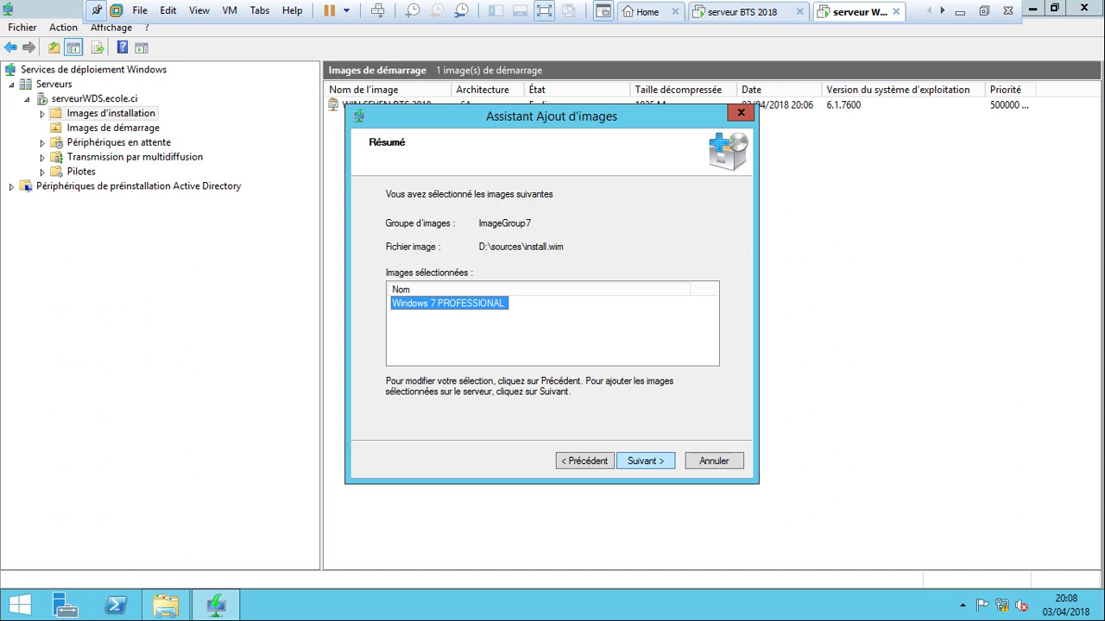
click(645, 461)
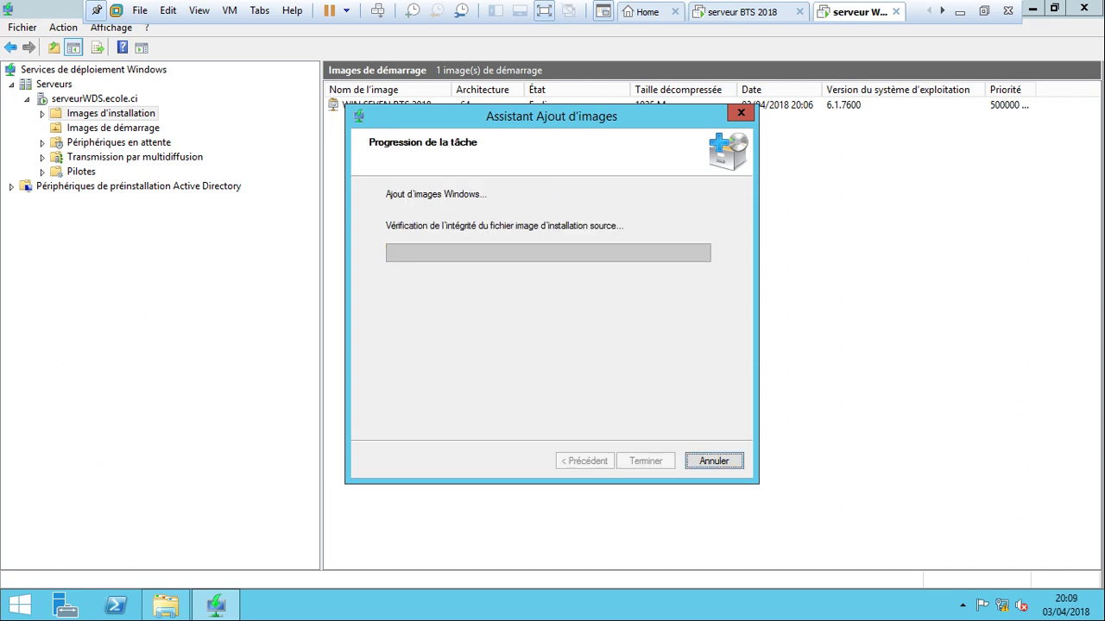
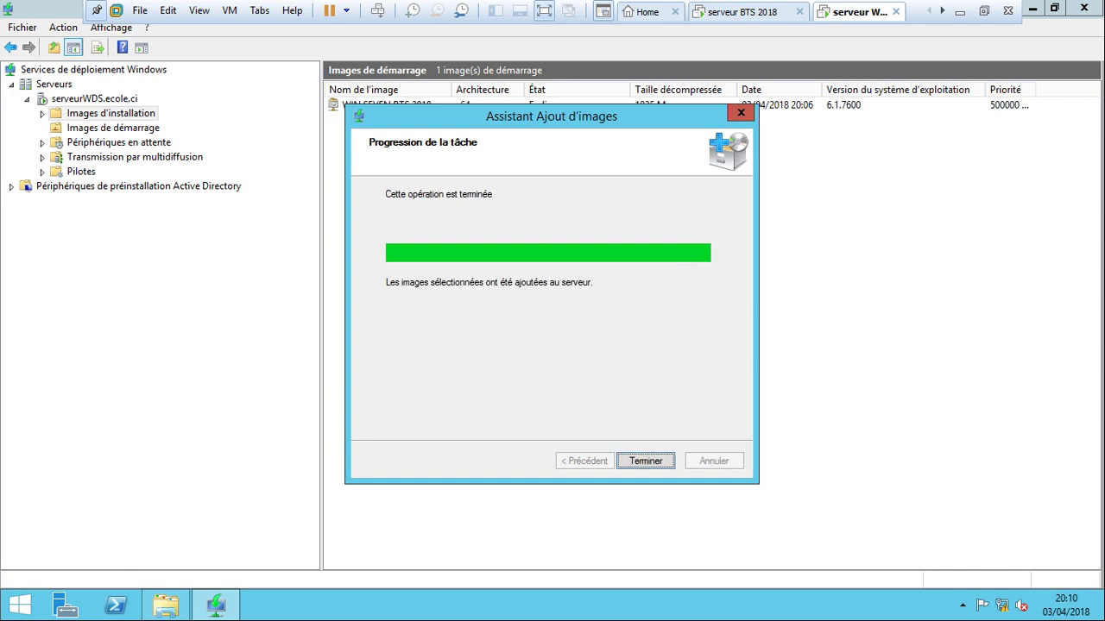
Finish the add-image wizard, then browse Images de démarrage and back to ImageGroup7.
key(Return)
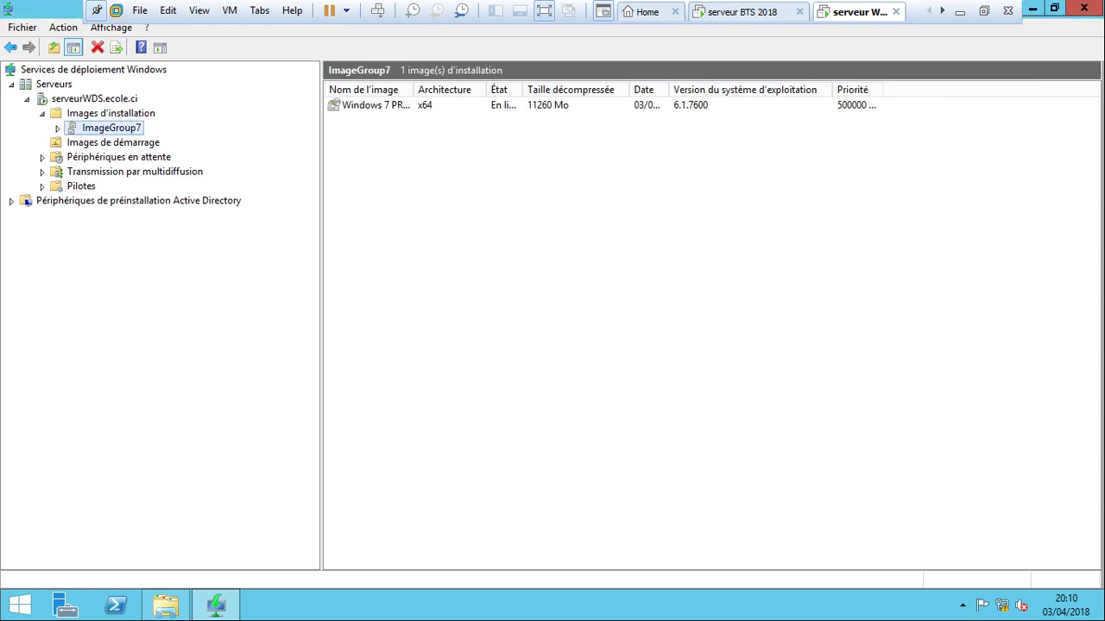
click(113, 142)
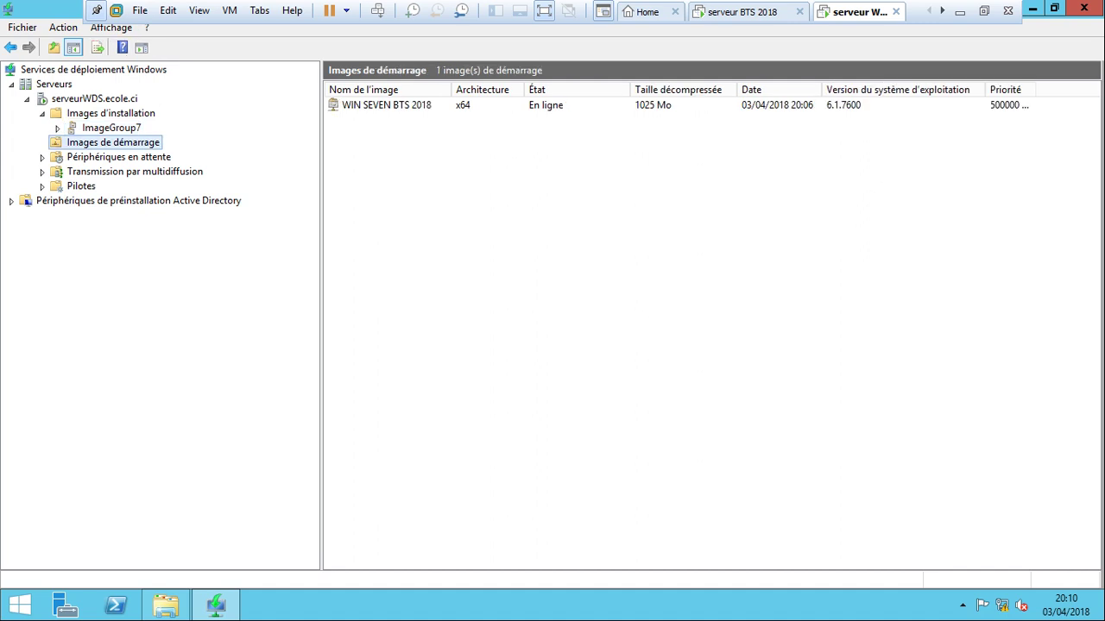
click(111, 128)
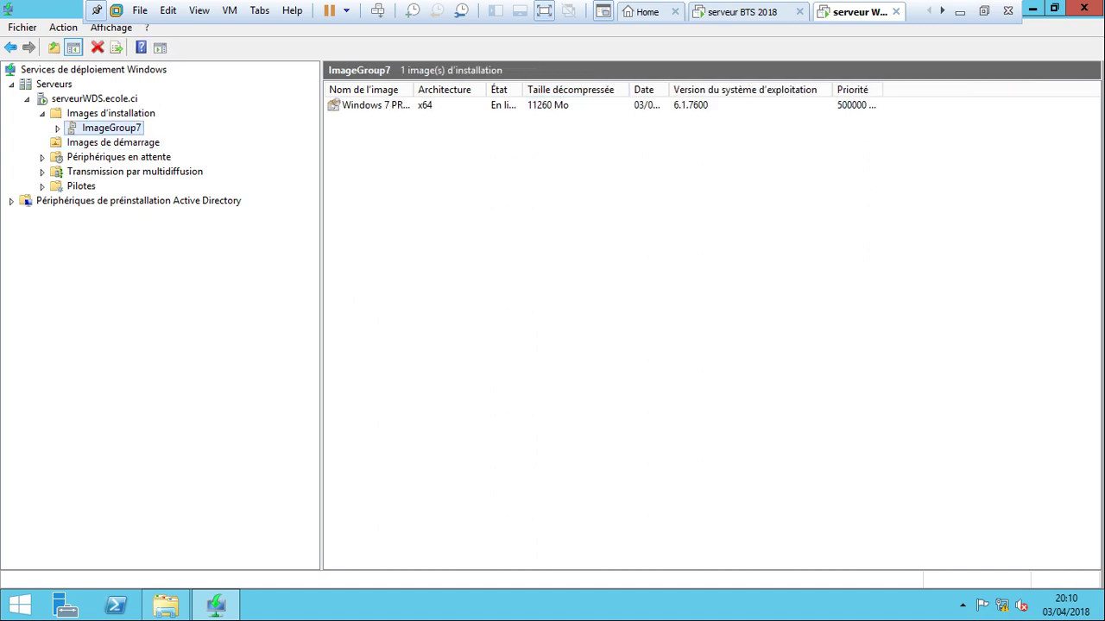
Widen the Nom, État and Date columns to read the Windows 7 PROFESSIONAL image, then go Home.
drag(414, 89, 525, 90)
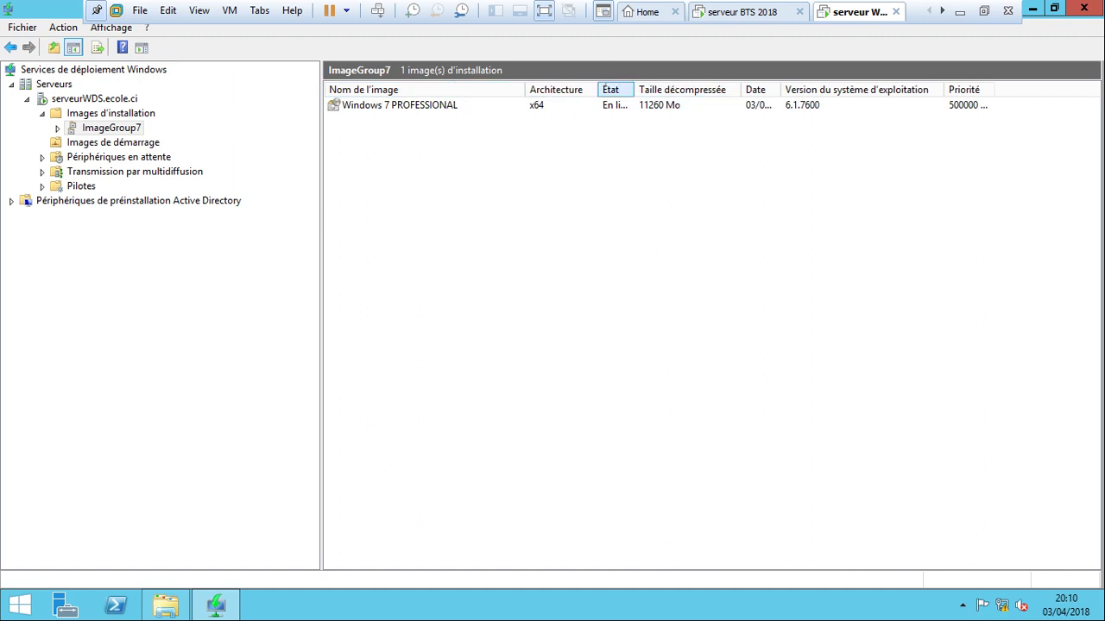
drag(635, 89, 688, 89)
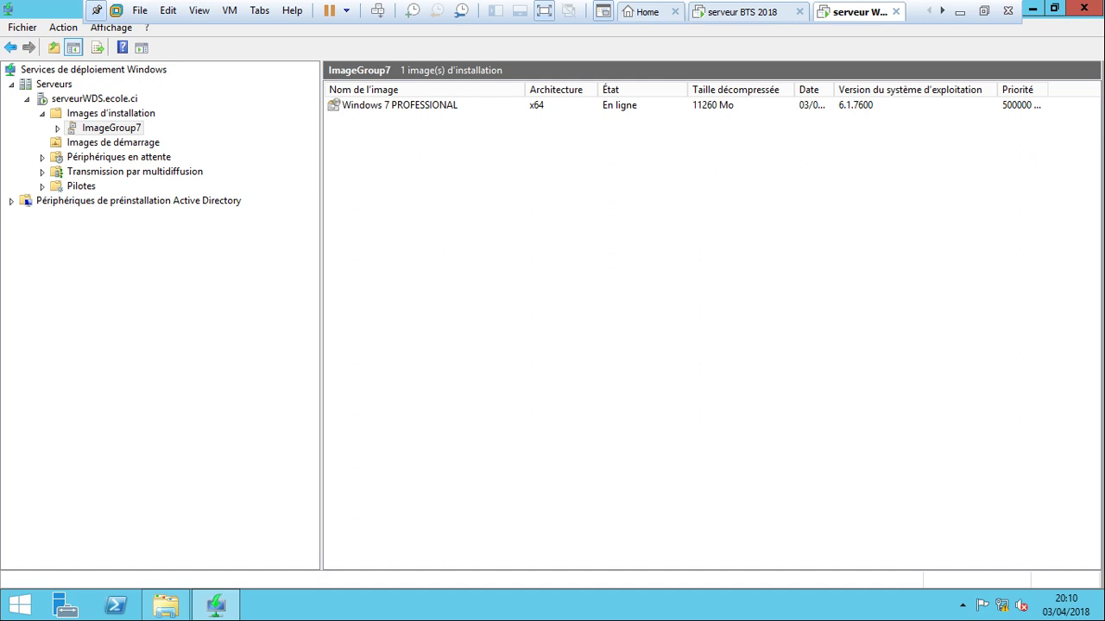
drag(833, 90, 895, 90)
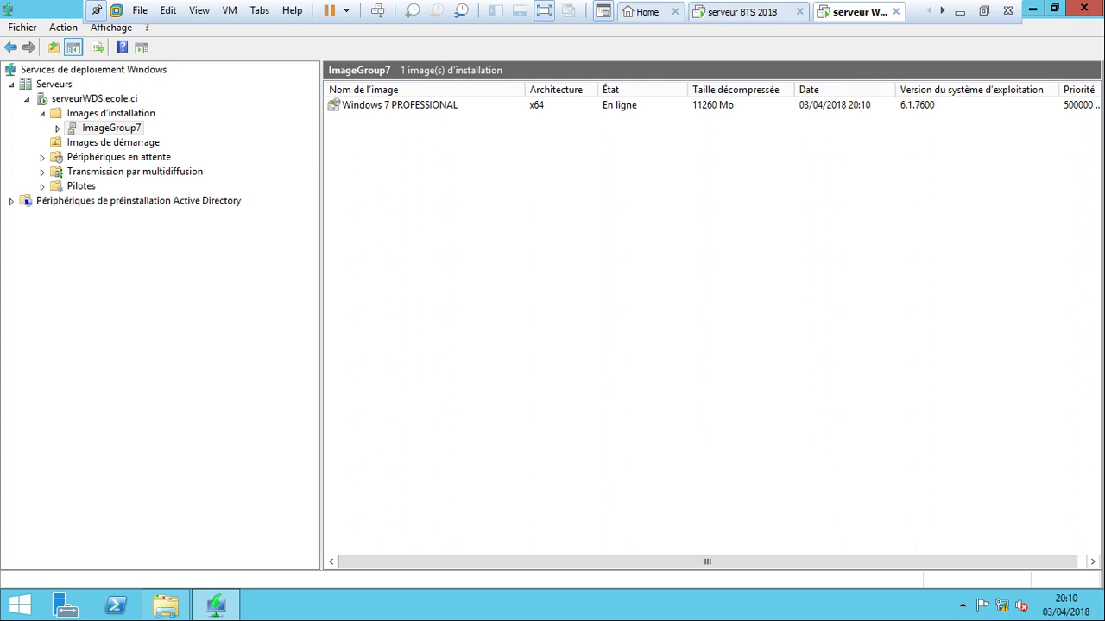
click(648, 11)
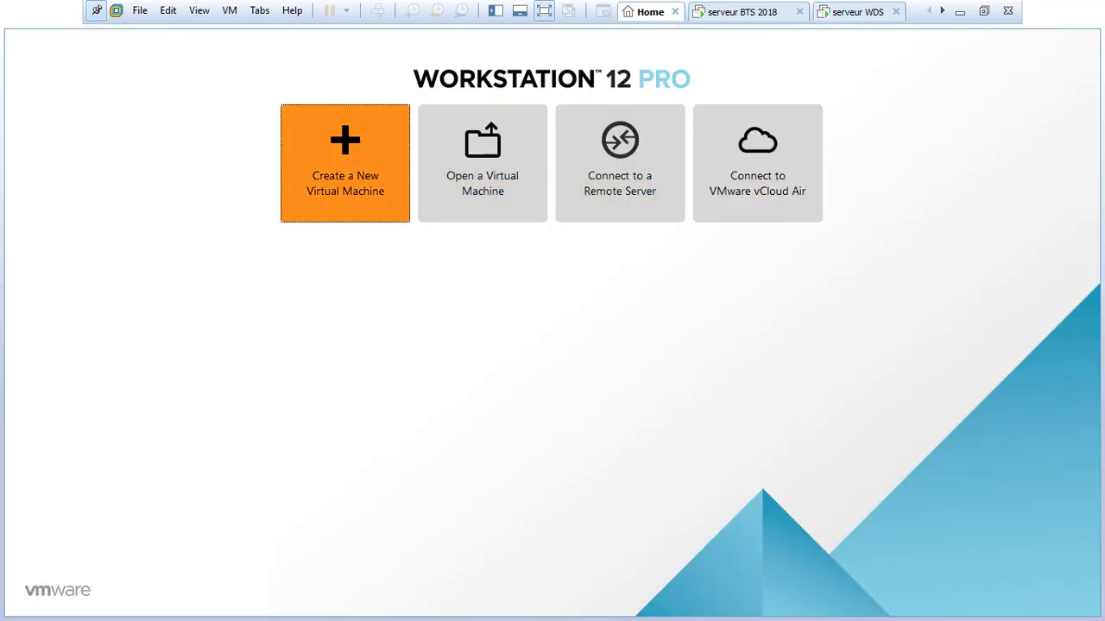
Start a typical new VM, installing the OS later, with Windows 7 x64 as the guest.
key(ctrl+n)
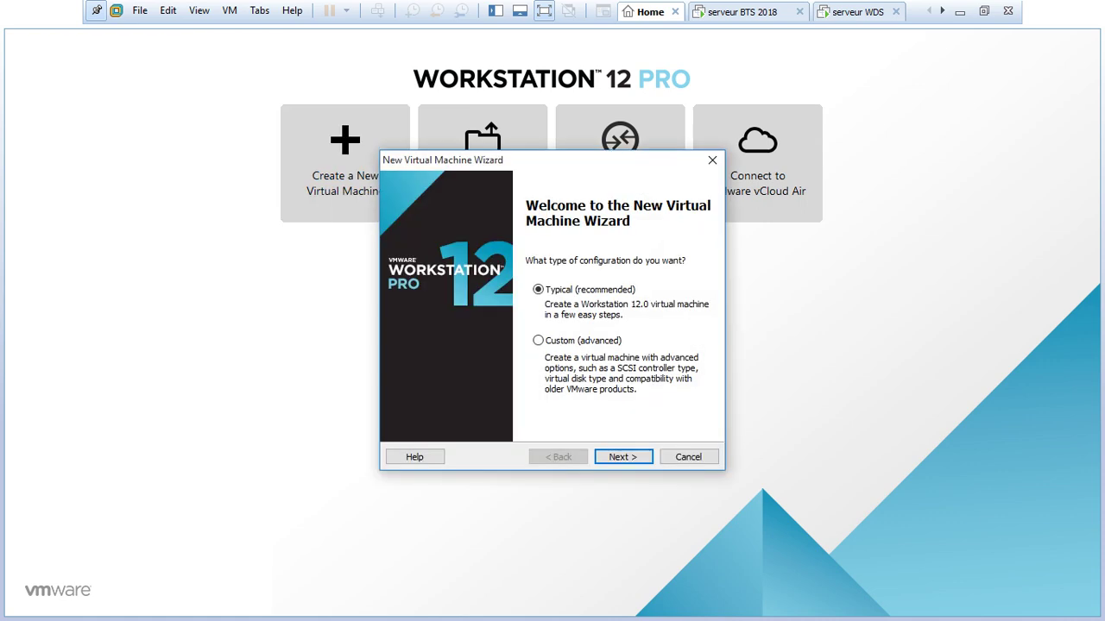
key(Return)
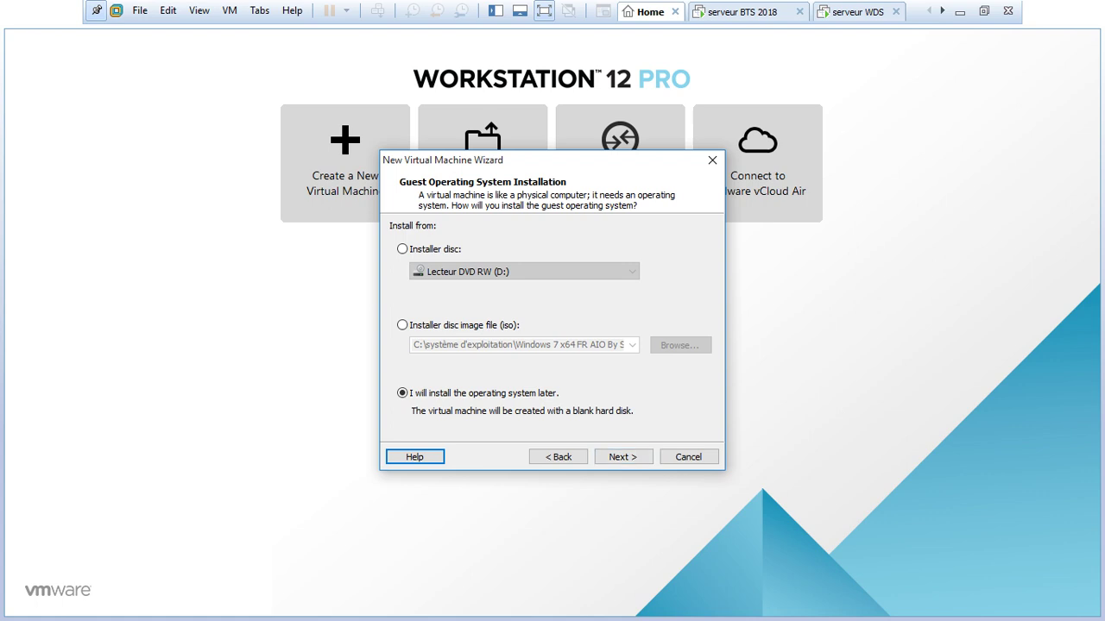
key(Return)
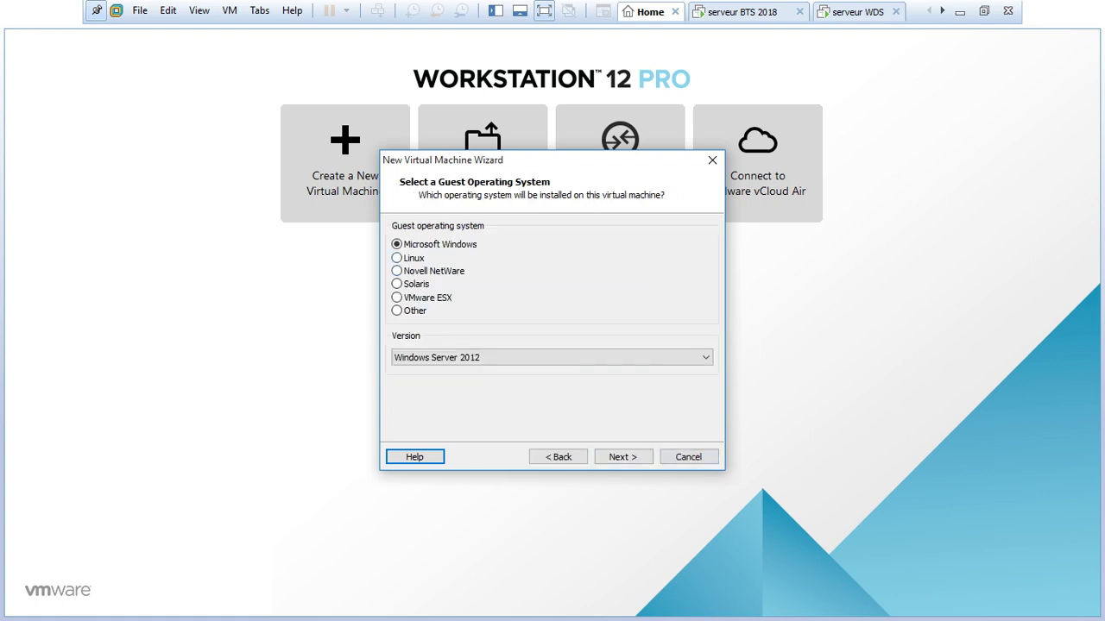
key(alt+Down)
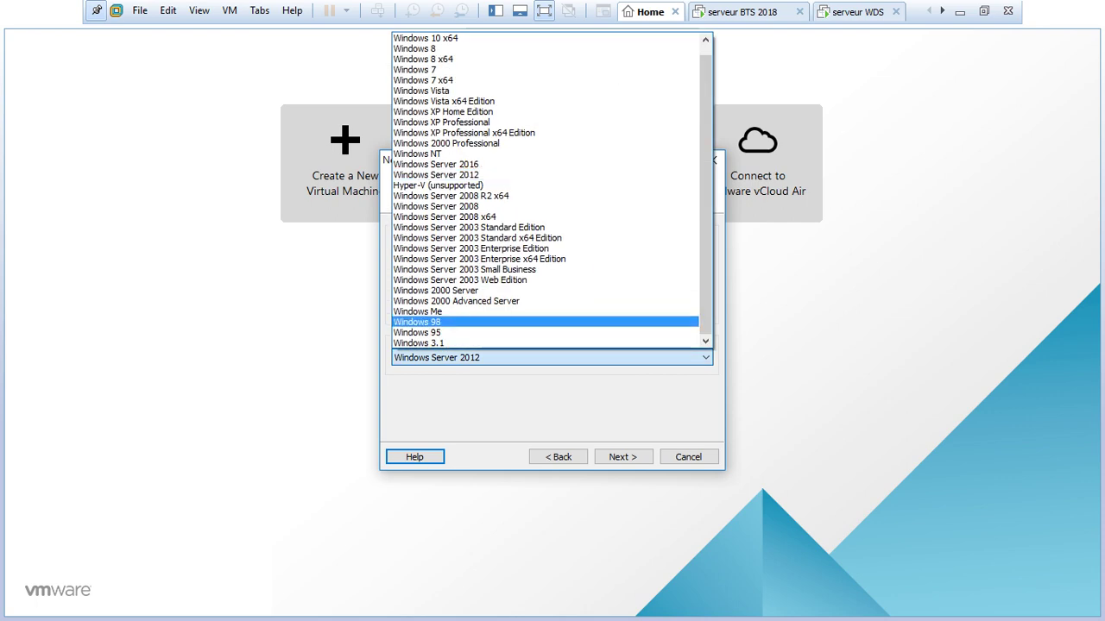
key(Up)
key(Up)
key(Up)
key(Up)
key(Up)
key(Up)
key(Up)
key(Up)
key(Up)
key(Up)
key(Up)
key(Up)
key(Up)
key(Up)
key(Up)
key(Up)
key(Up)
key(Up)
key(Up)
key(Return)
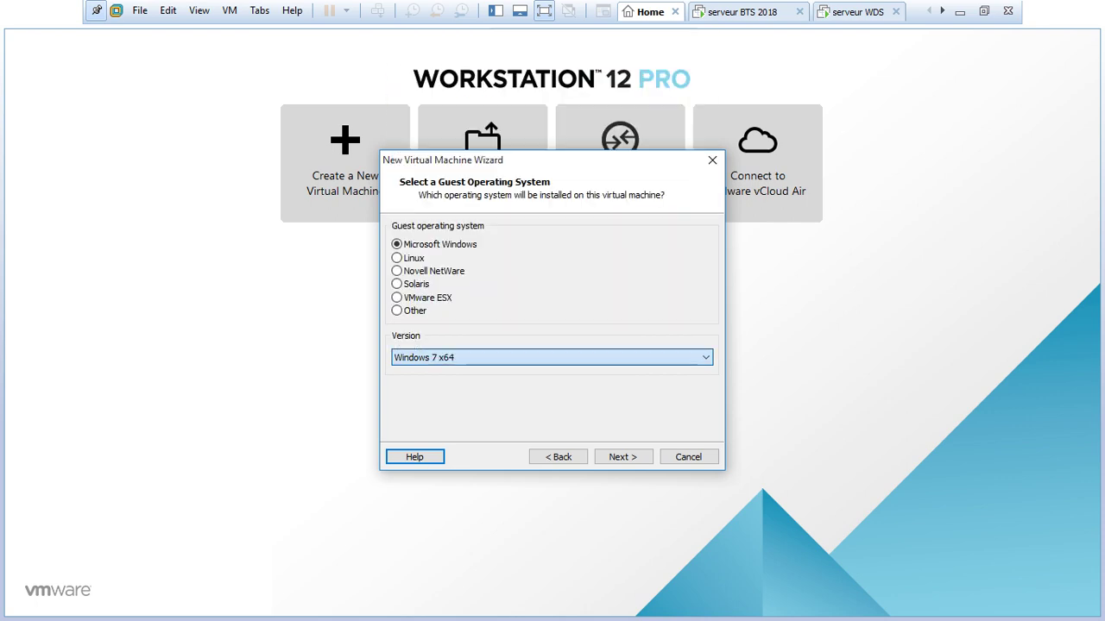
Name the machine 'client test bts 2018' and give it a 30 GB disk.
key(Return)
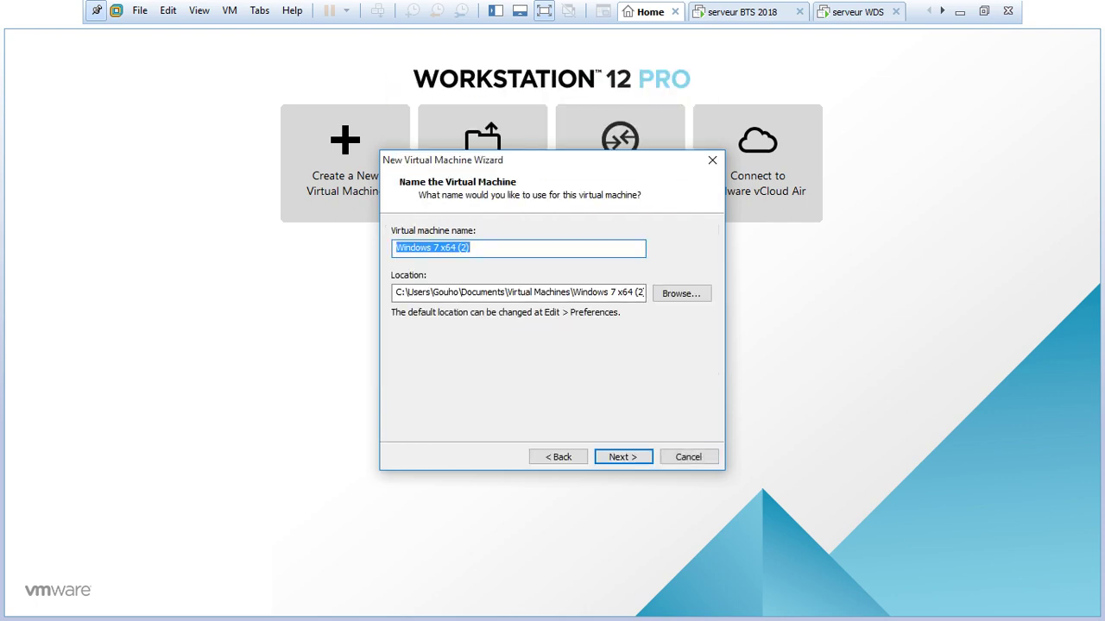
text(cl)
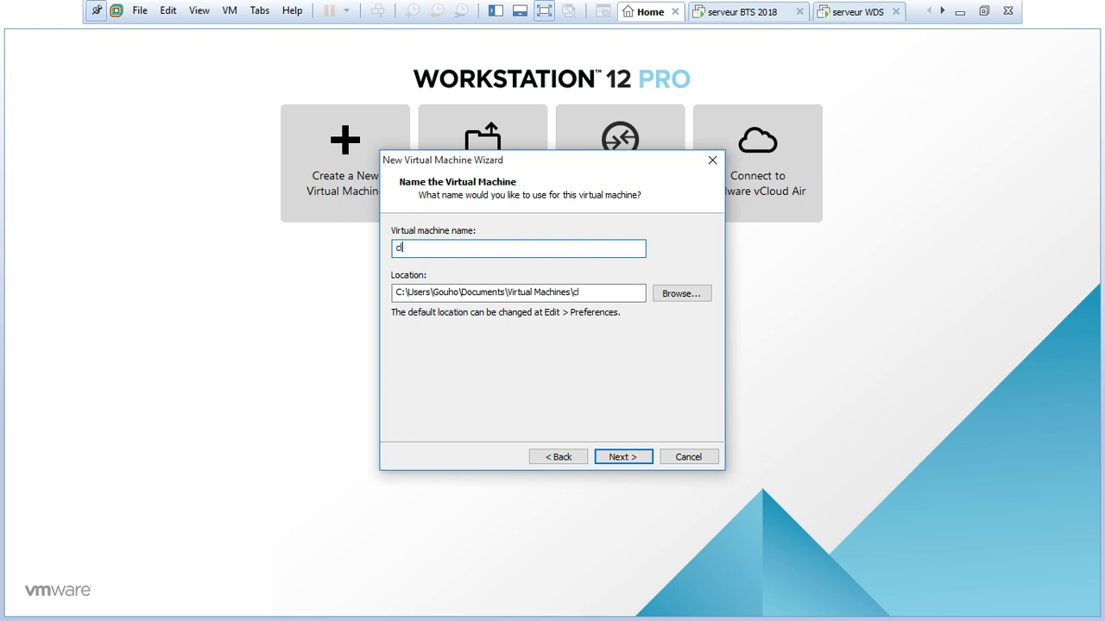
text(ient test bts 2018)
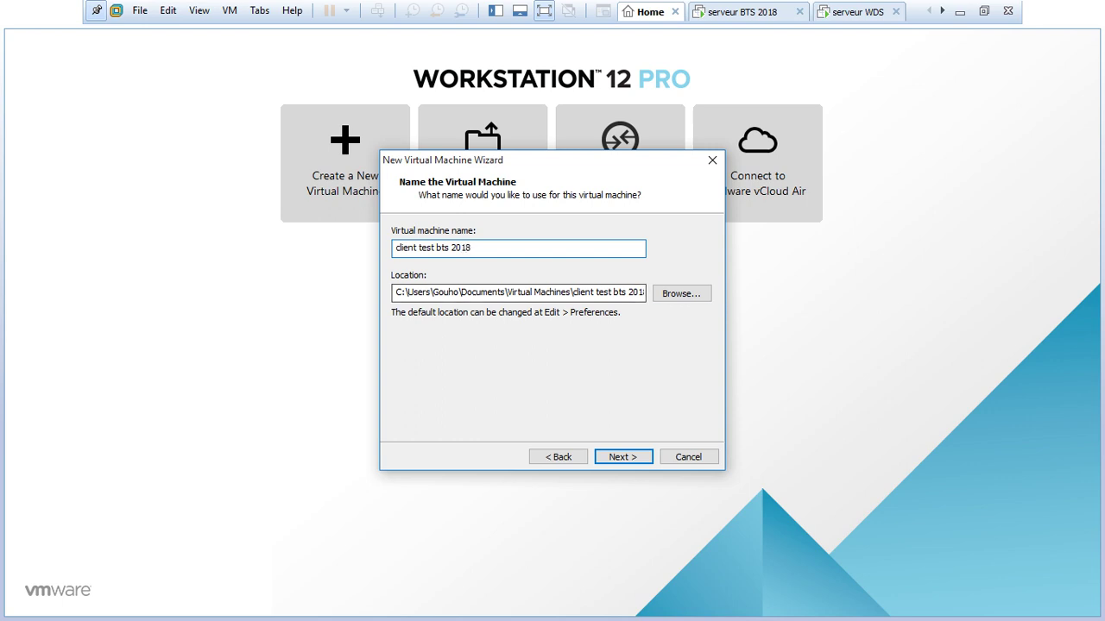
key(Return)
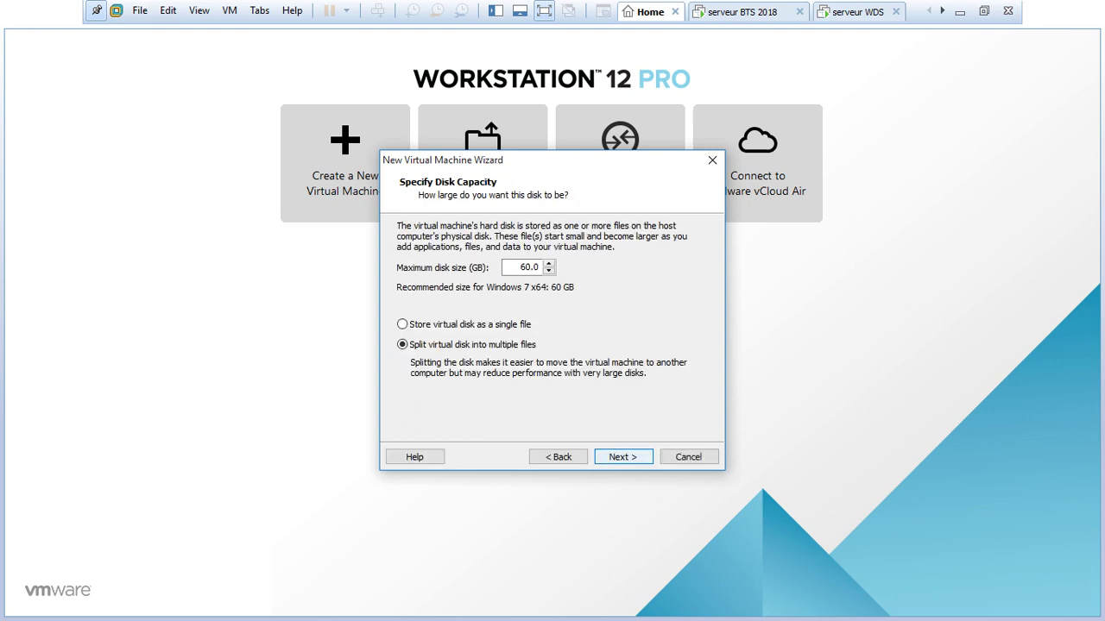
text(30)
key(Return)
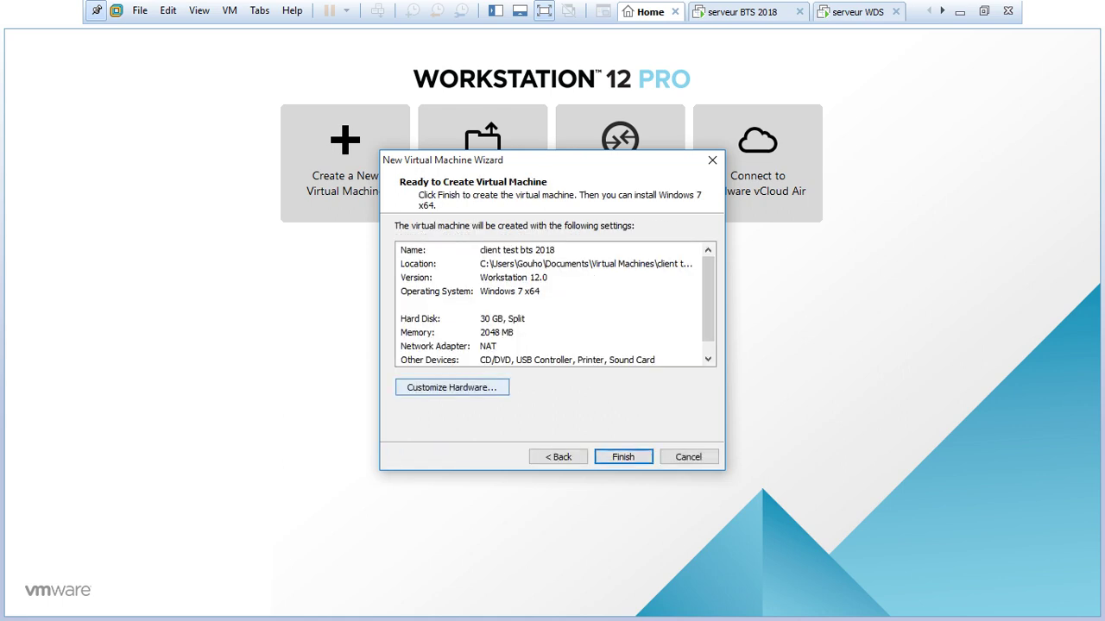
Set memory to 1 GB and the network adapter to Bridged, then finish creating the VM.
click(452, 388)
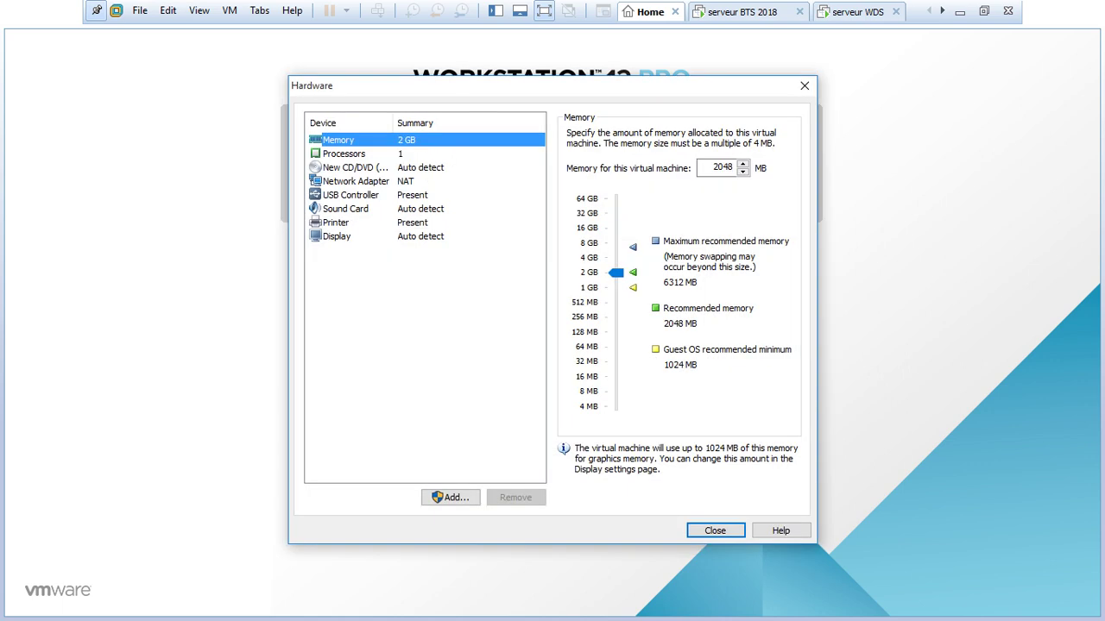
drag(615, 272, 615, 288)
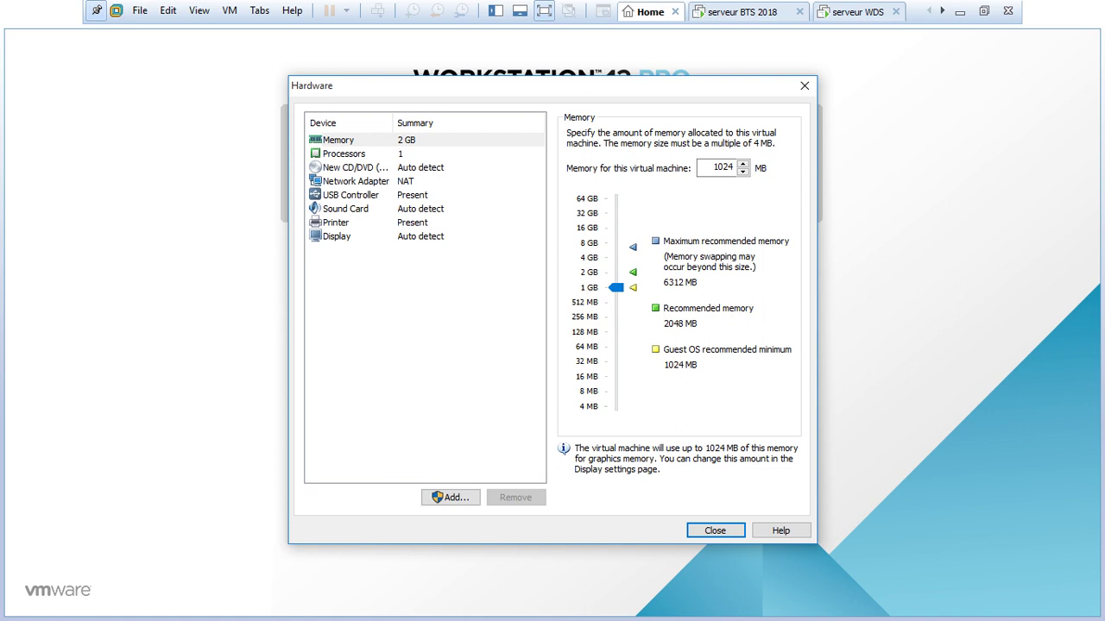
click(356, 181)
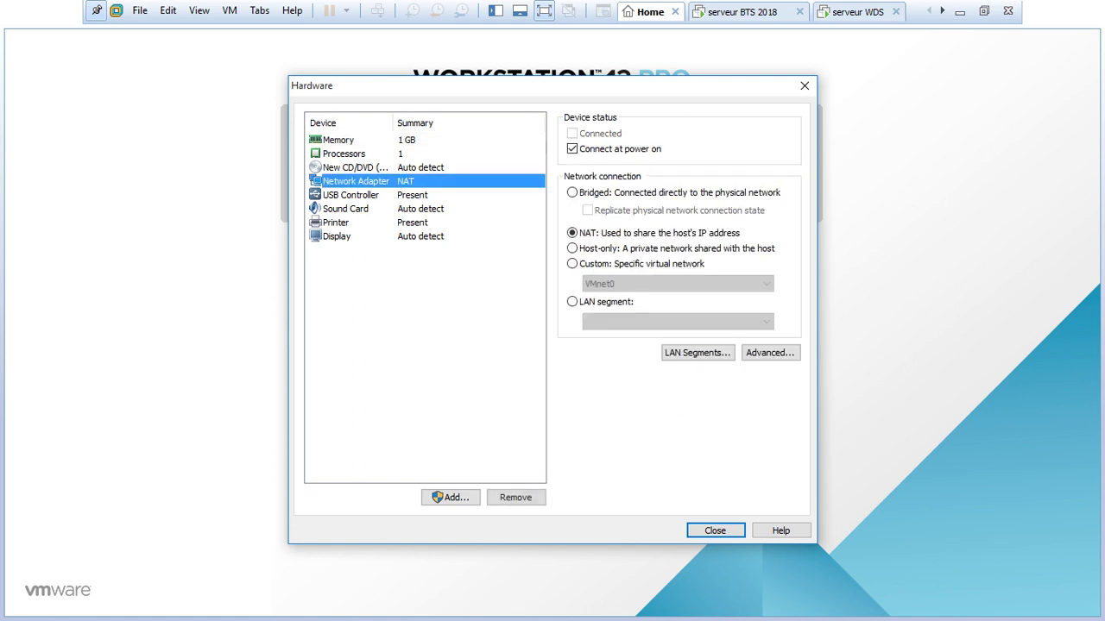
click(572, 193)
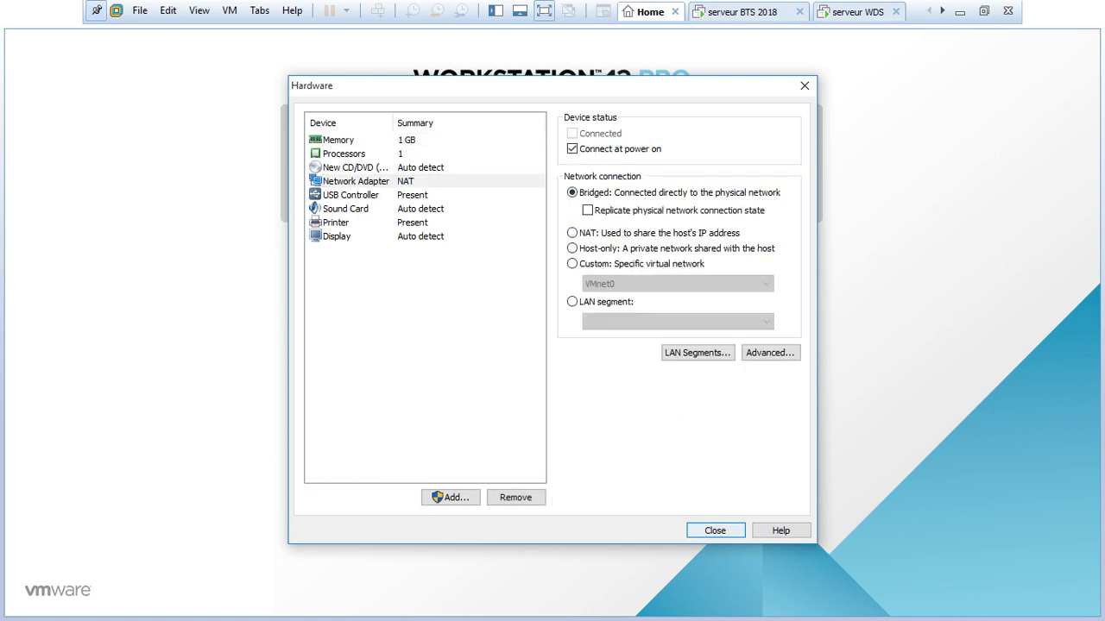
click(714, 530)
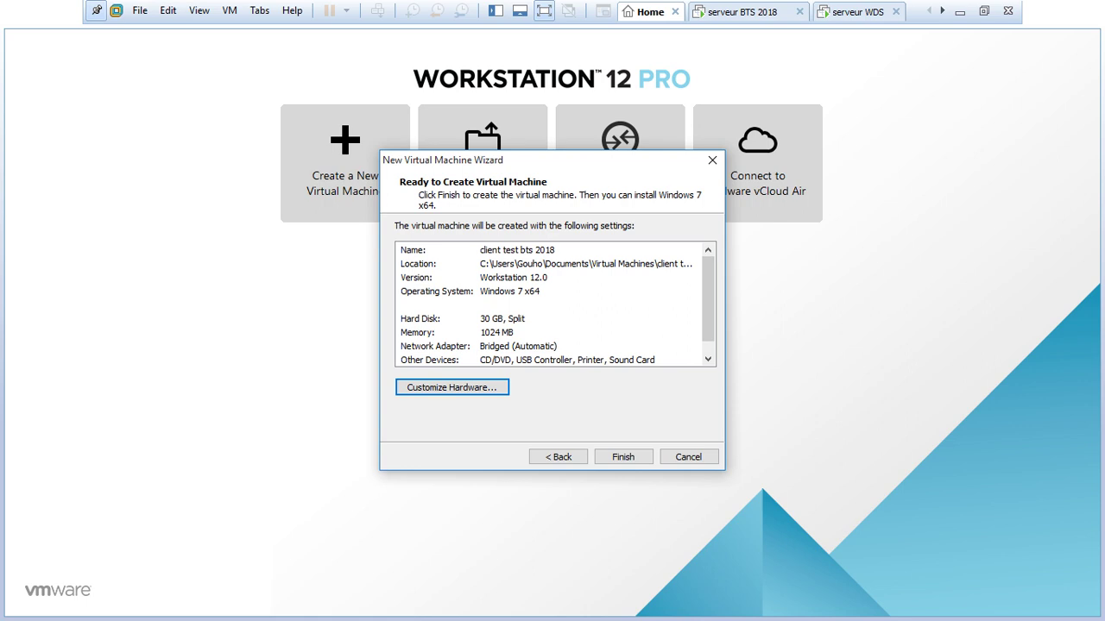
click(623, 457)
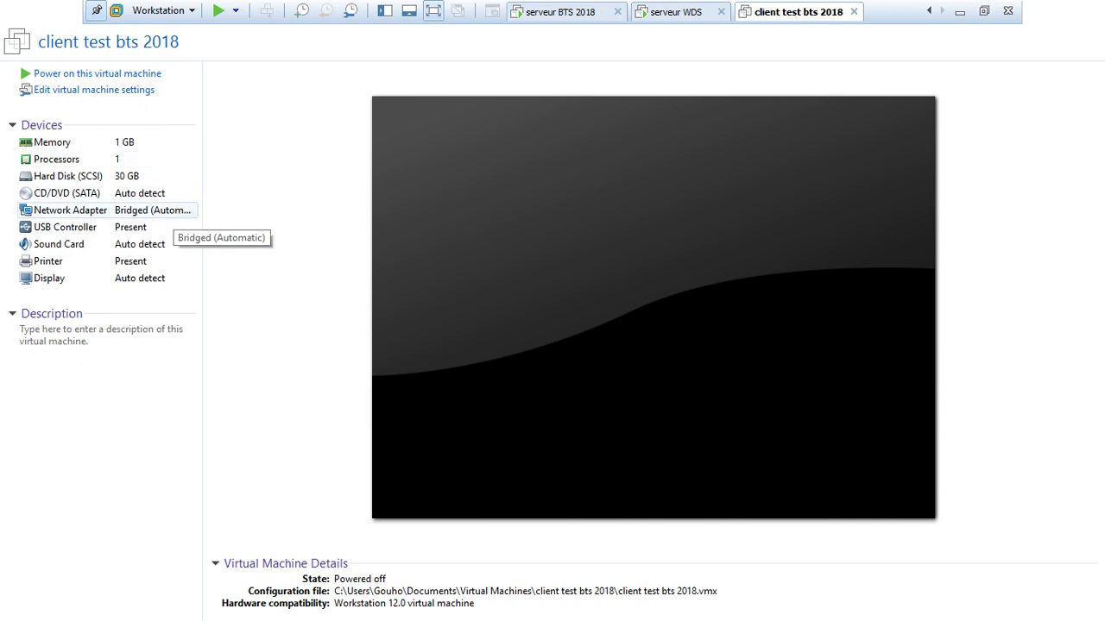
key(ctrl+shift+Tab)
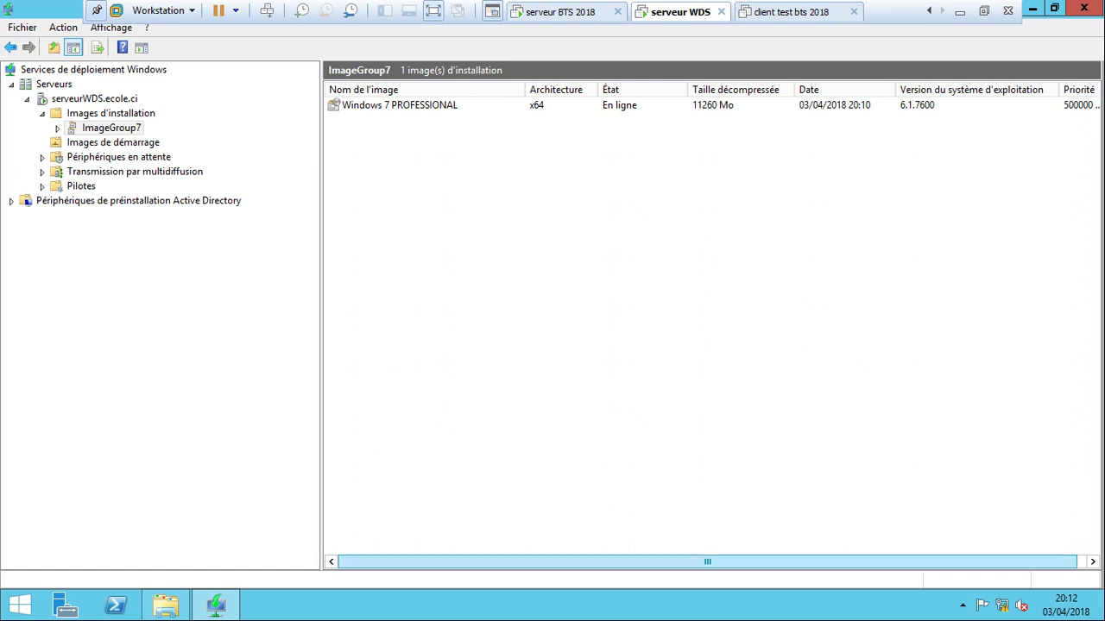
click(984, 10)
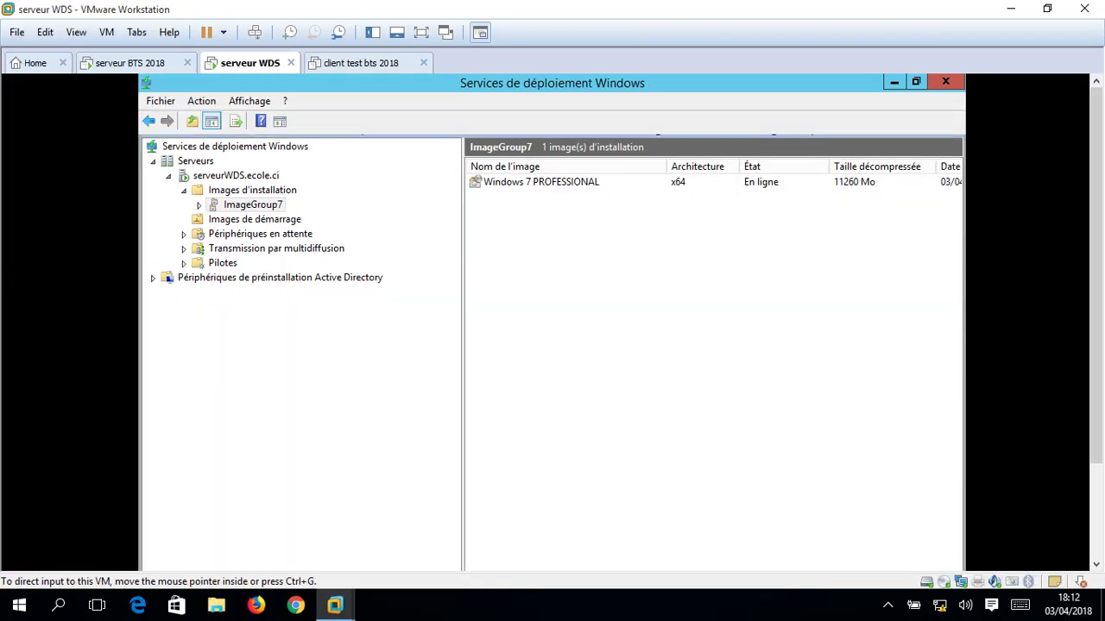
key(ctrl+shift+Tab)
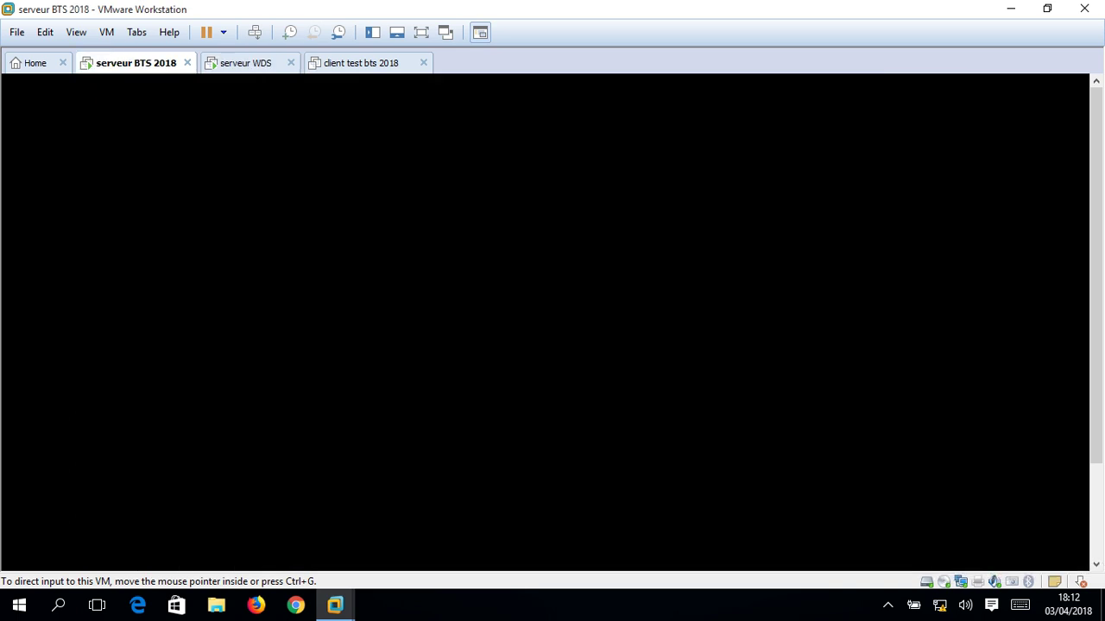
key(ctrl+Tab)
key(ctrl+alt+Return)
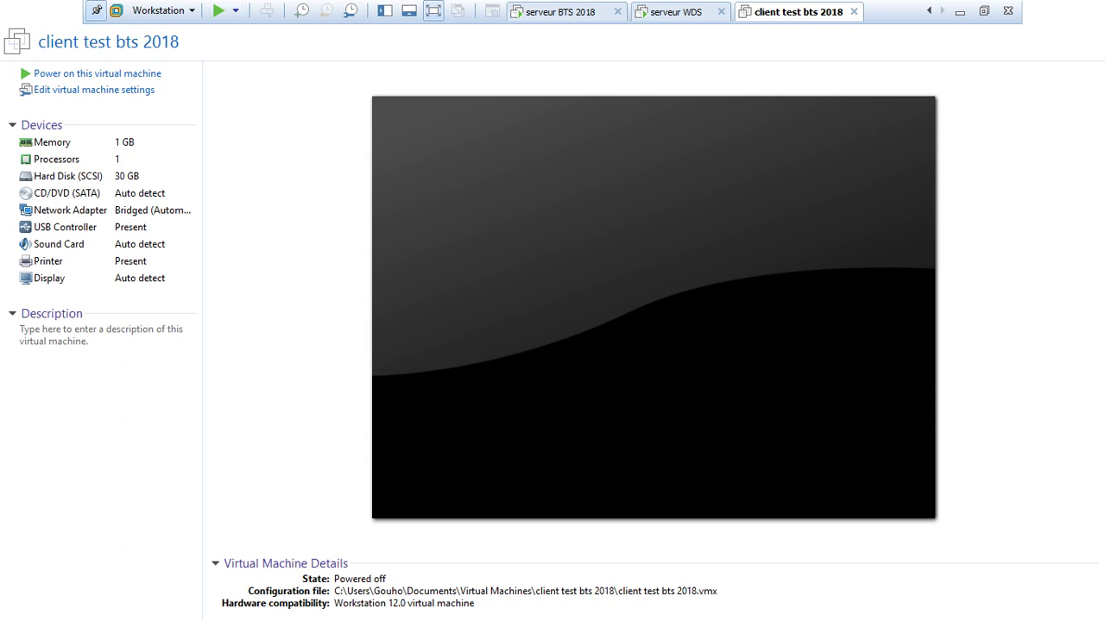
Power on client test bts 2018, then close its tab and power it off.
click(96, 73)
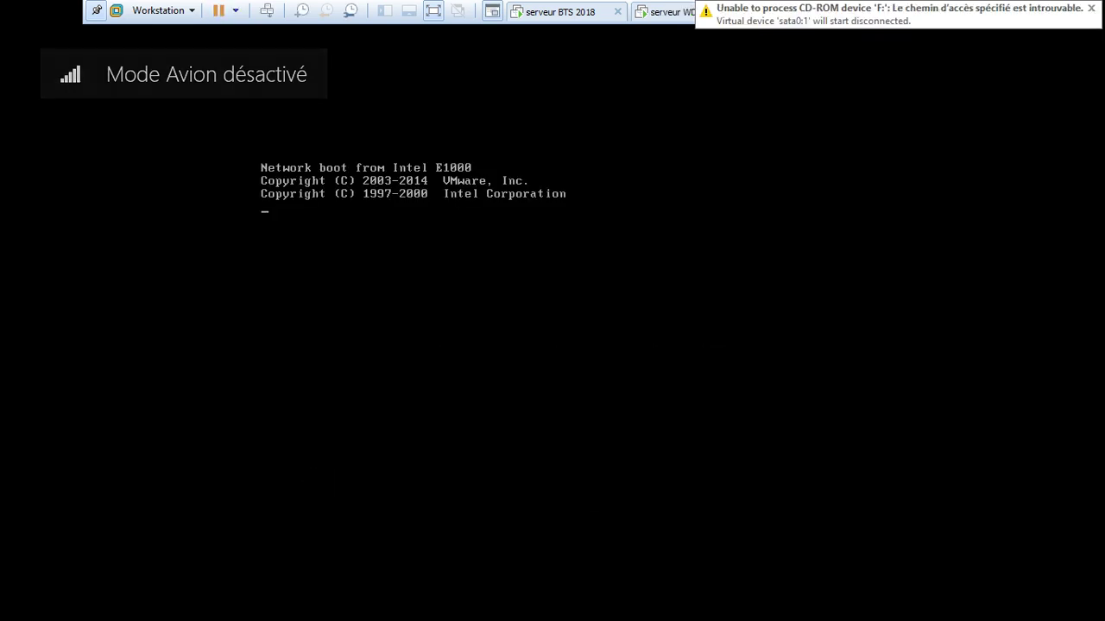
click(554, 31)
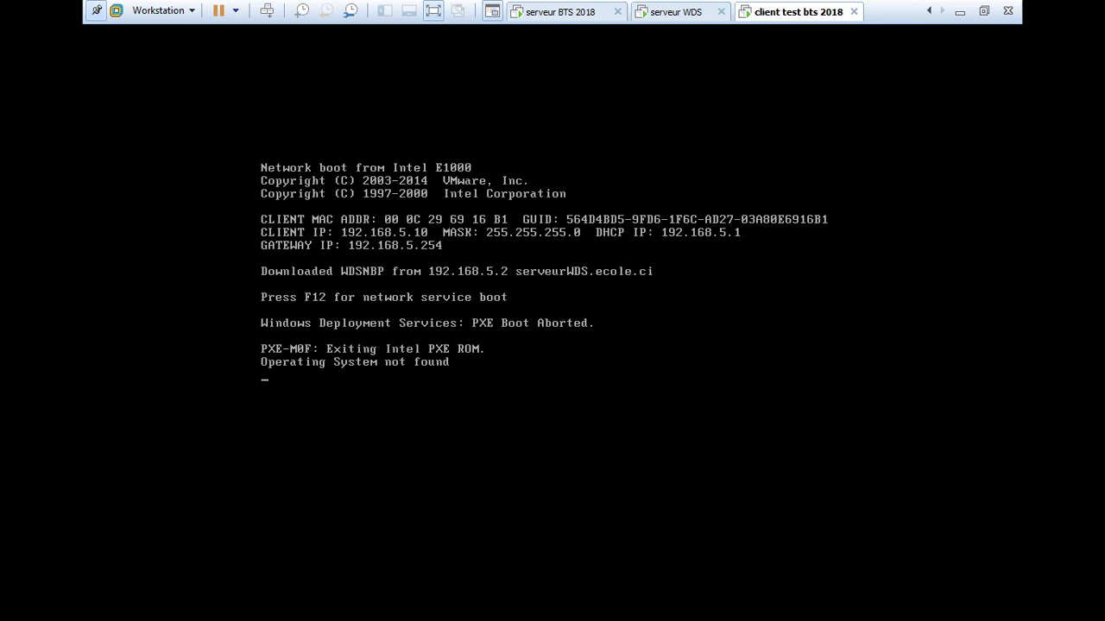
click(554, 31)
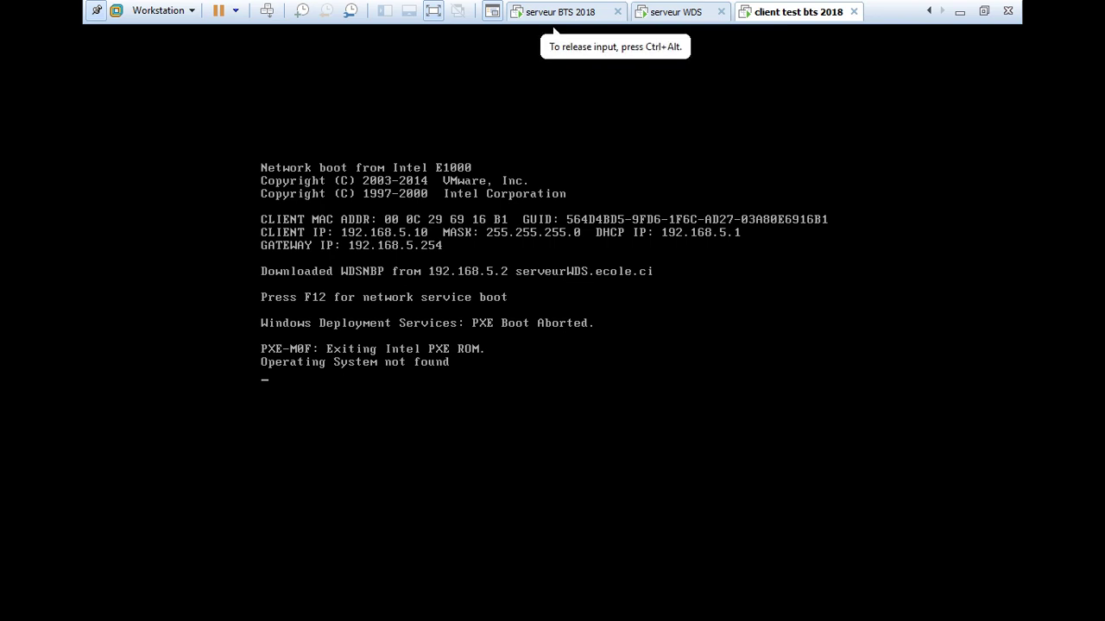
key(ctrl+alt)
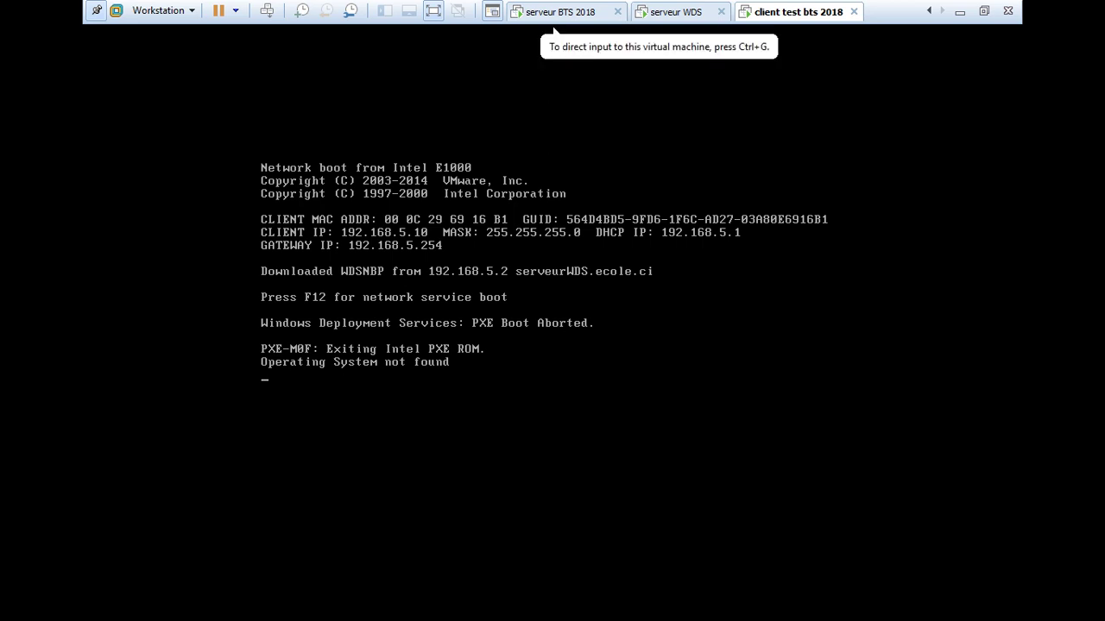
click(853, 12)
click(527, 346)
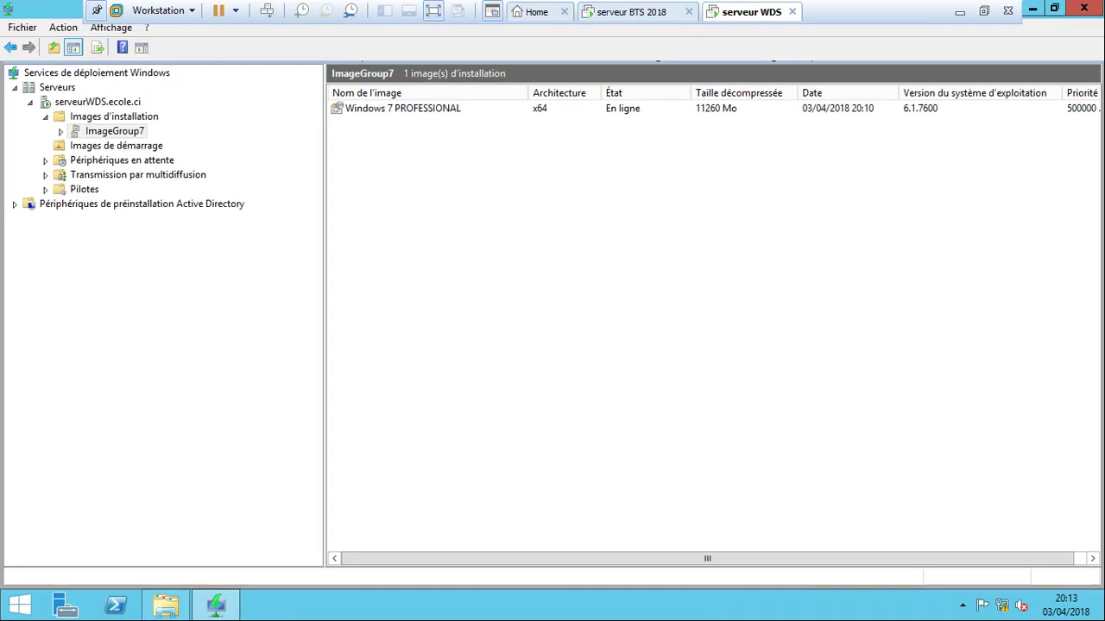
Reopen client test bts 2018 from the Library in full screen with the Library hidden.
key(ctrl+Tab)
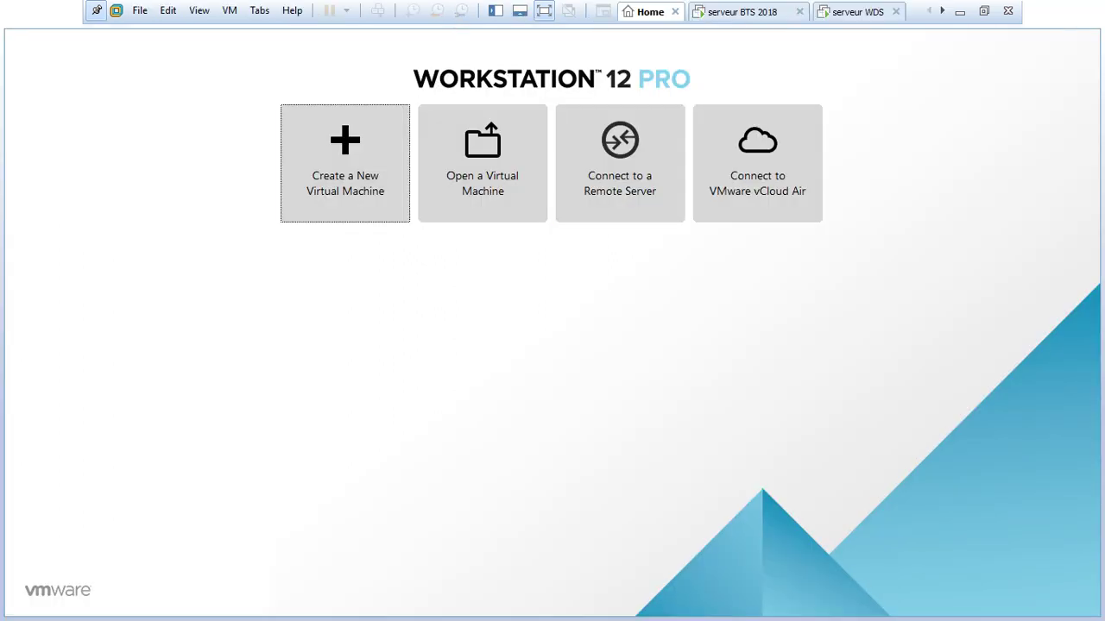
click(984, 12)
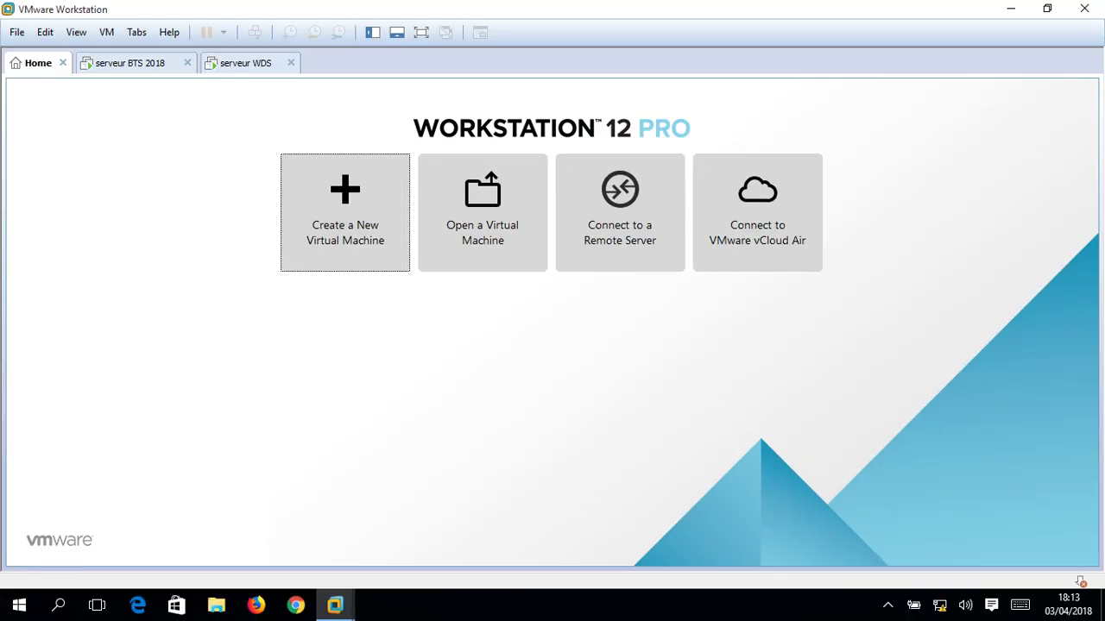
click(373, 32)
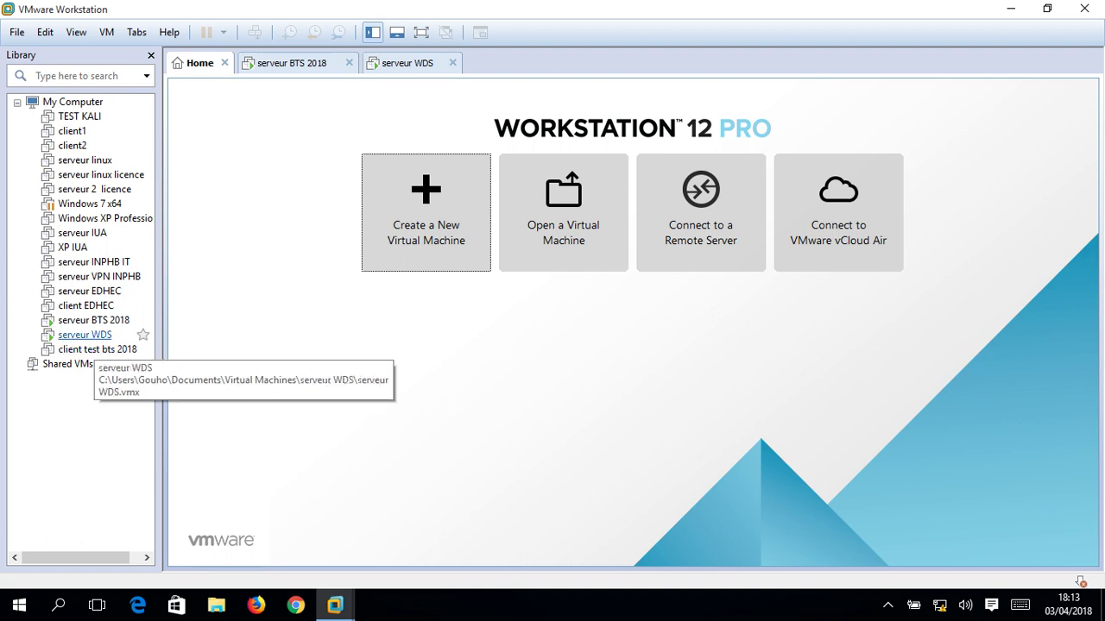
double_click(97, 348)
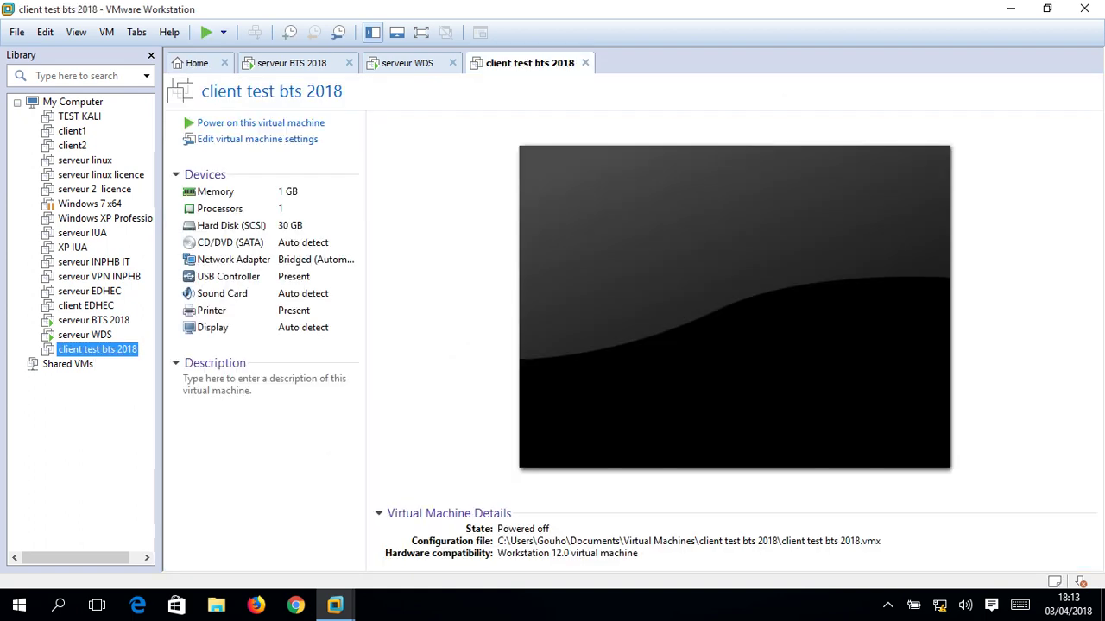
click(421, 32)
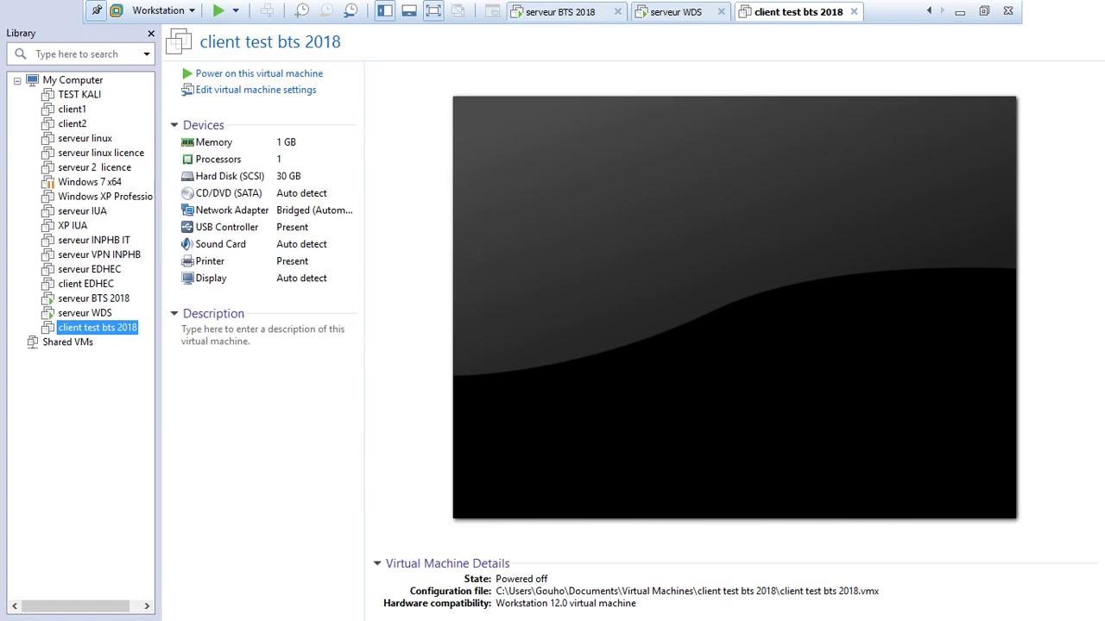
key(F9)
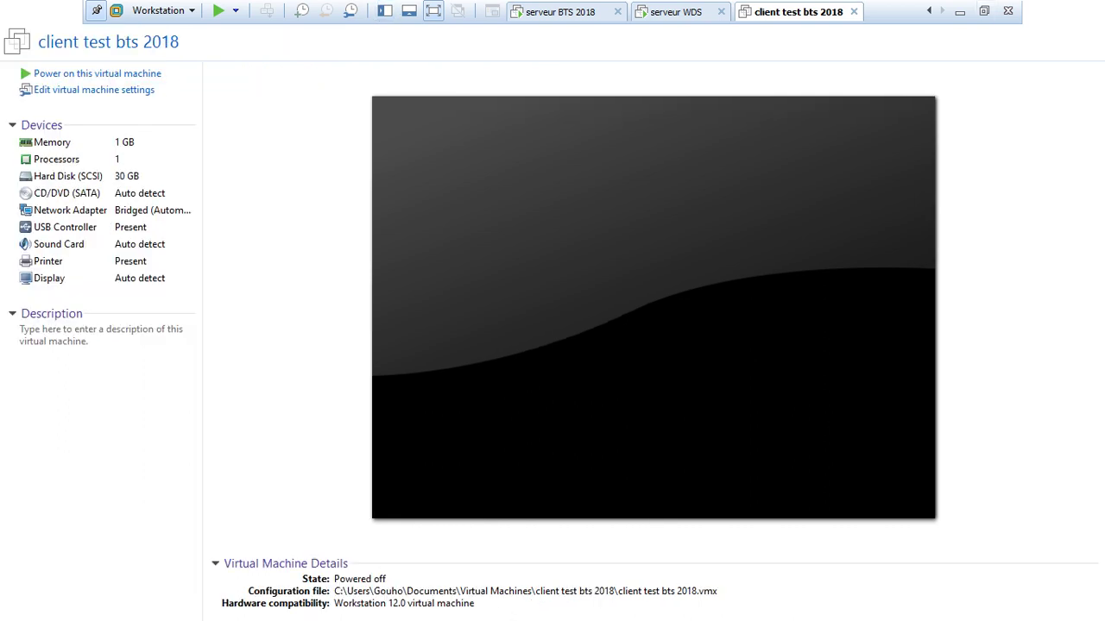
Power on the client and press F12 to request a network boot from WDS.
click(97, 74)
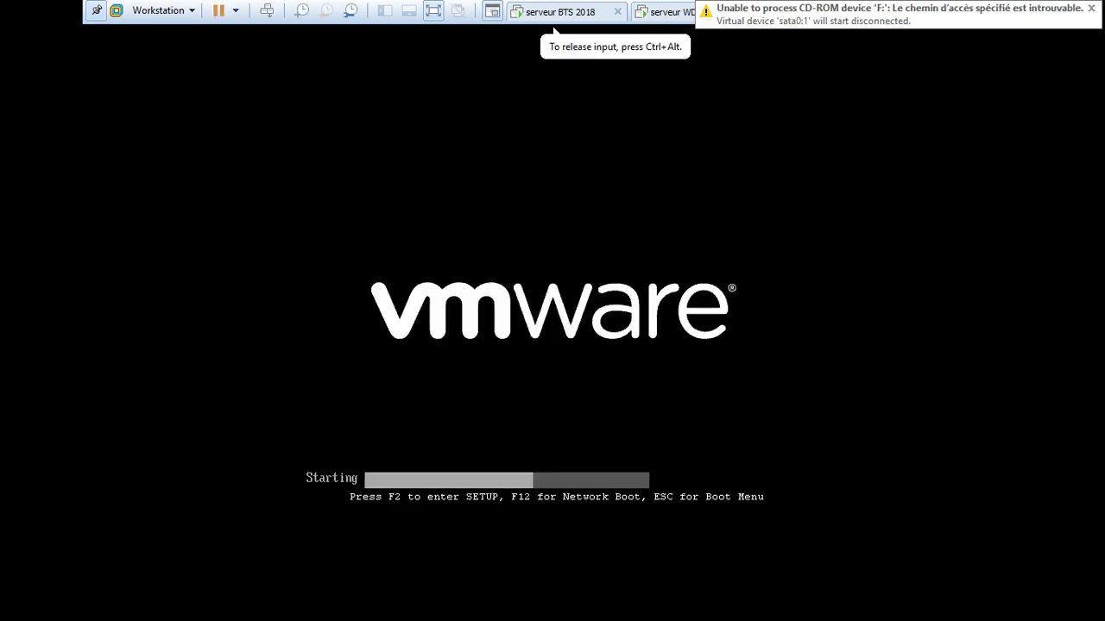
key(F12)
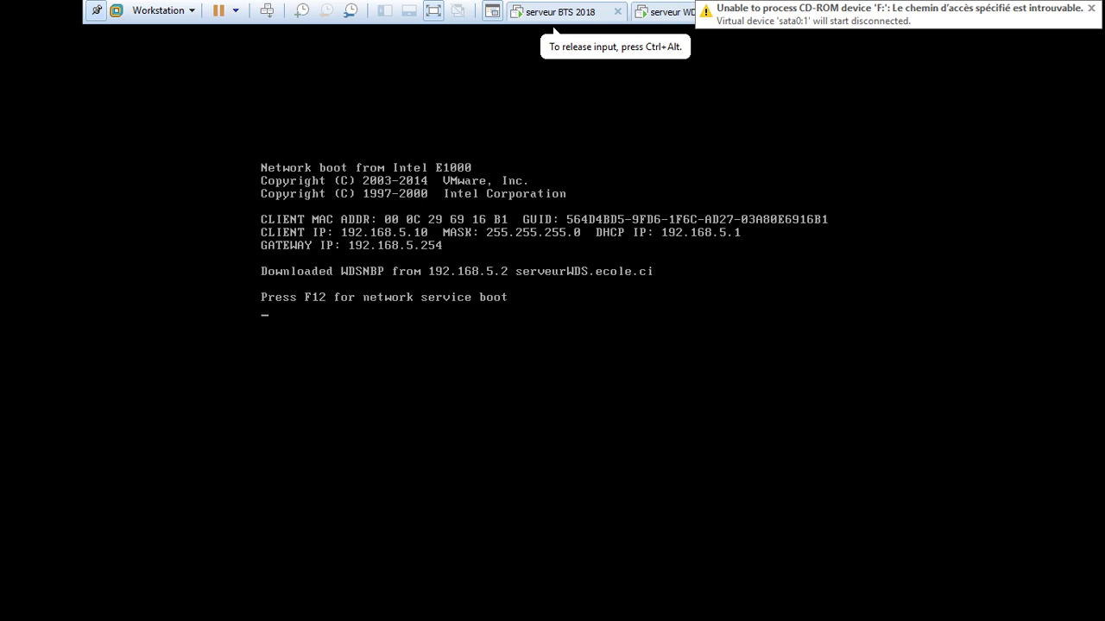
key(F12)
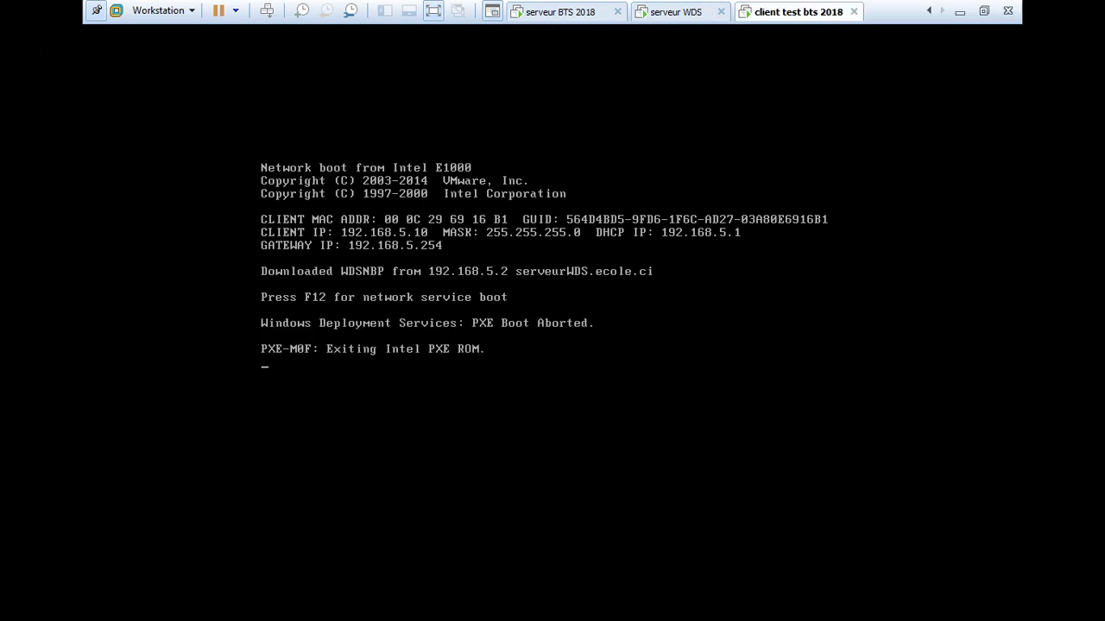
key(F12)
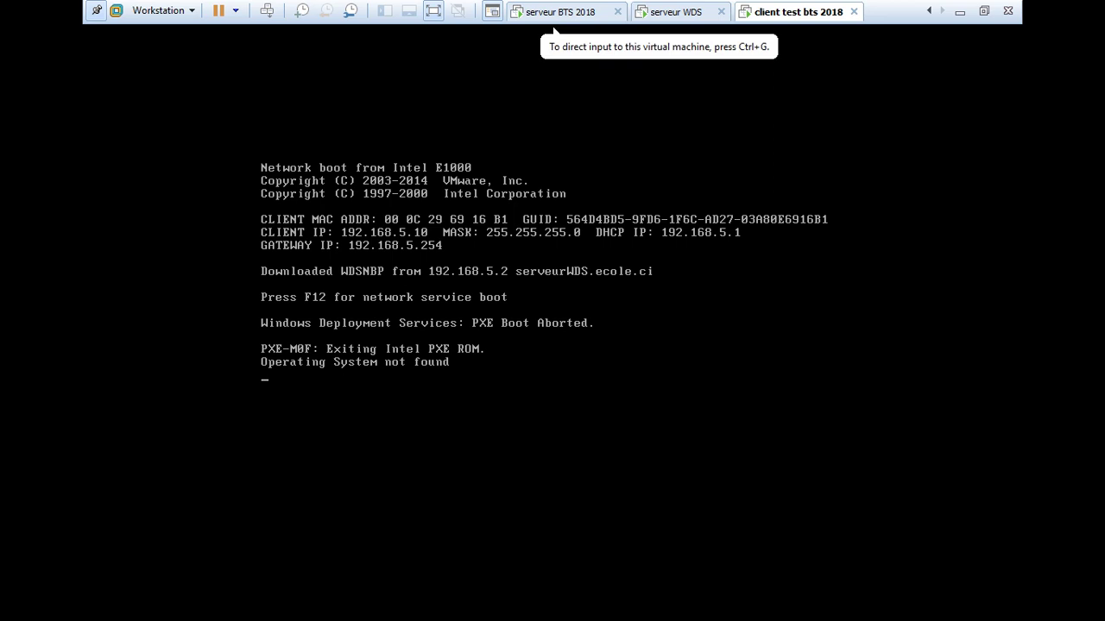
Close the client's tab, power it off, and return to the Home page.
click(853, 11)
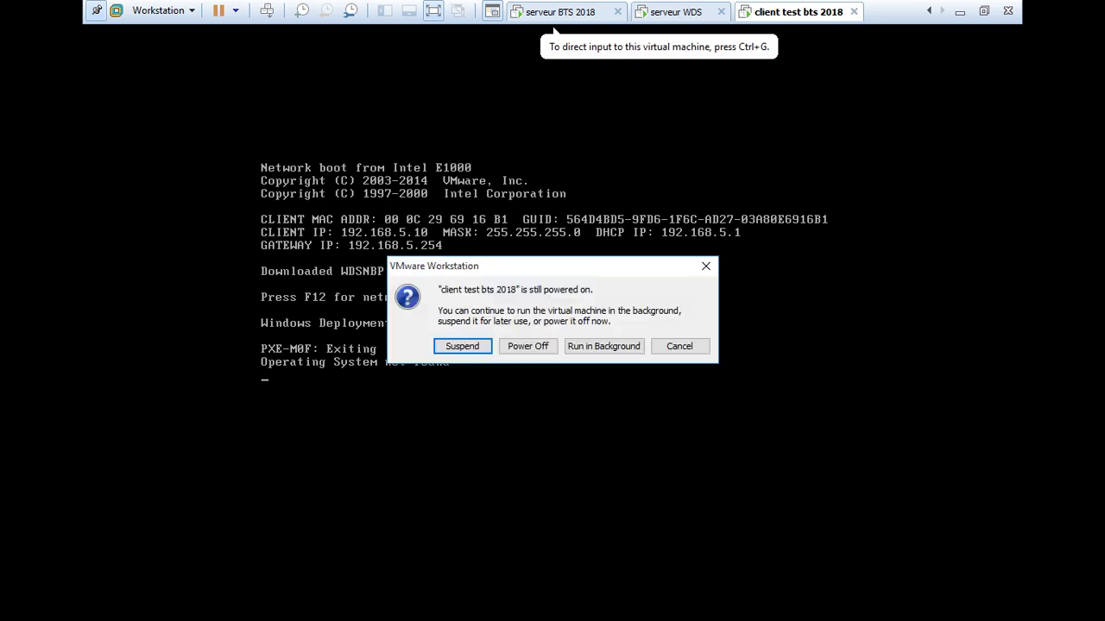
key(Return)
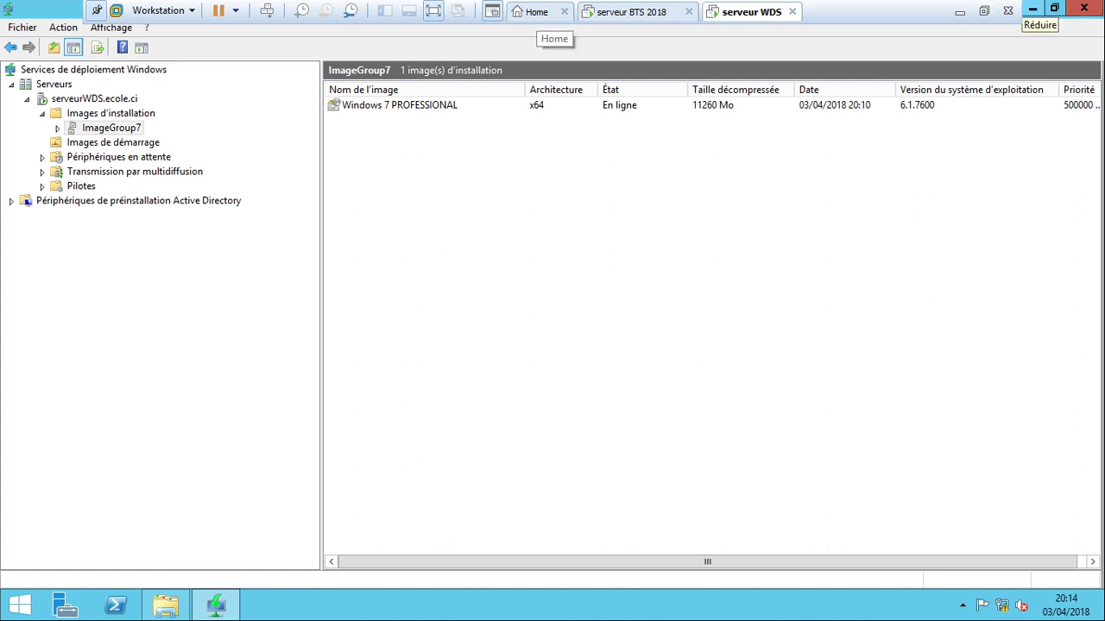
click(535, 11)
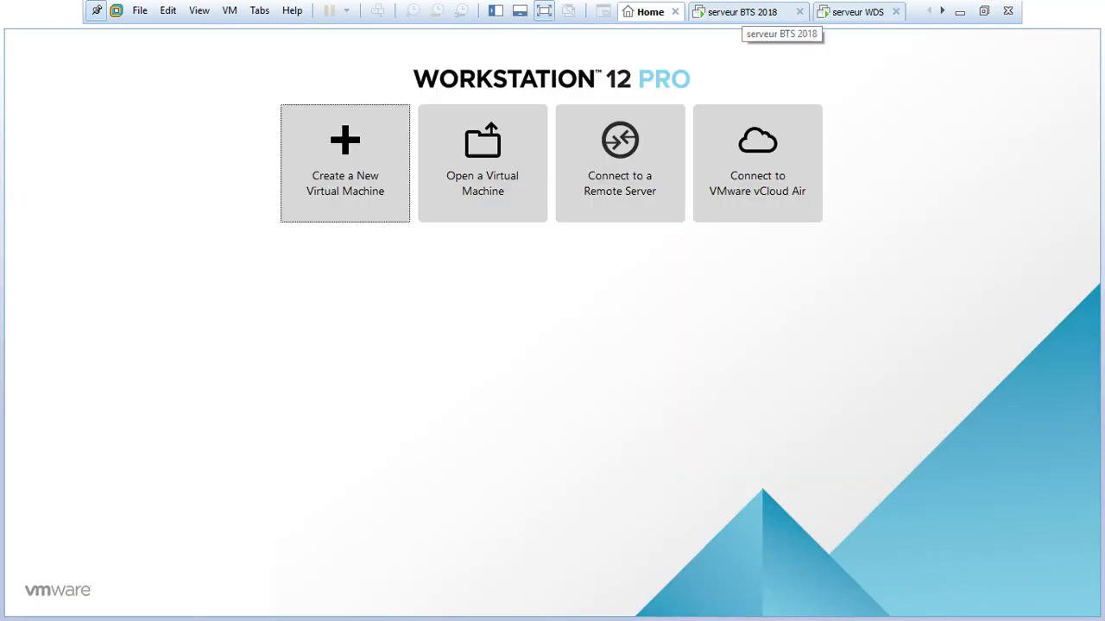
Open client test bts 2018 from the Library and delete it from disk via VM > Manage.
click(983, 11)
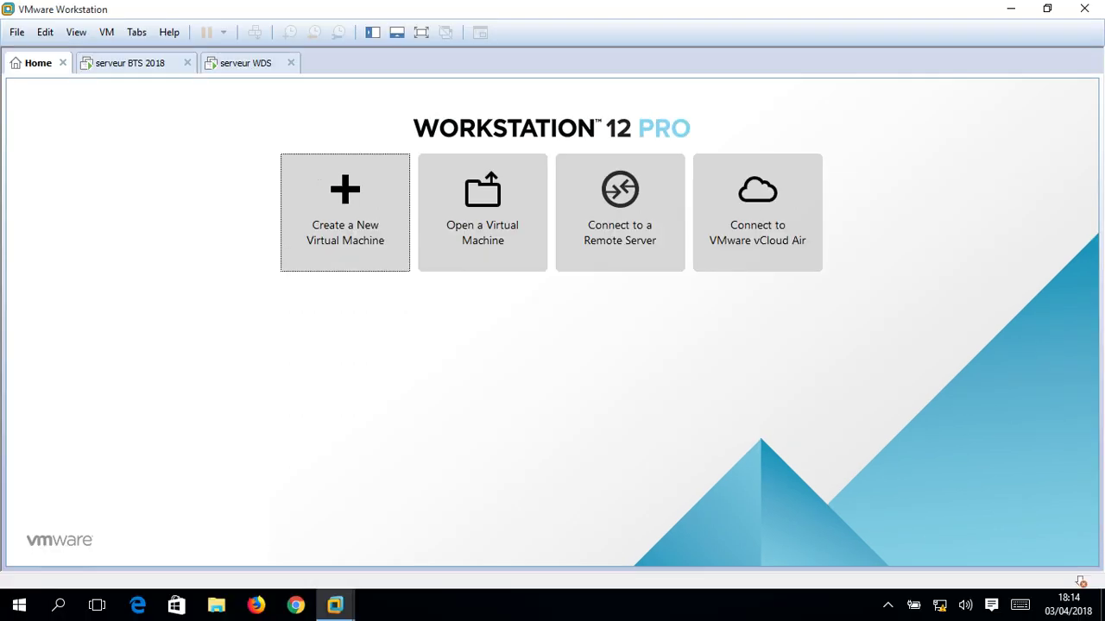
click(372, 32)
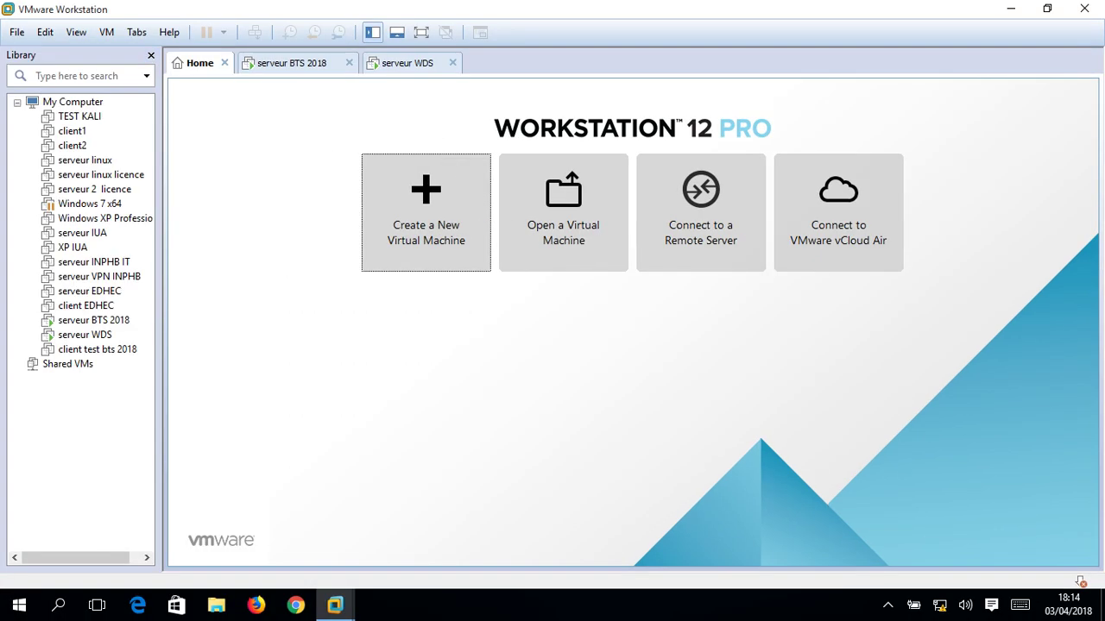
click(95, 349)
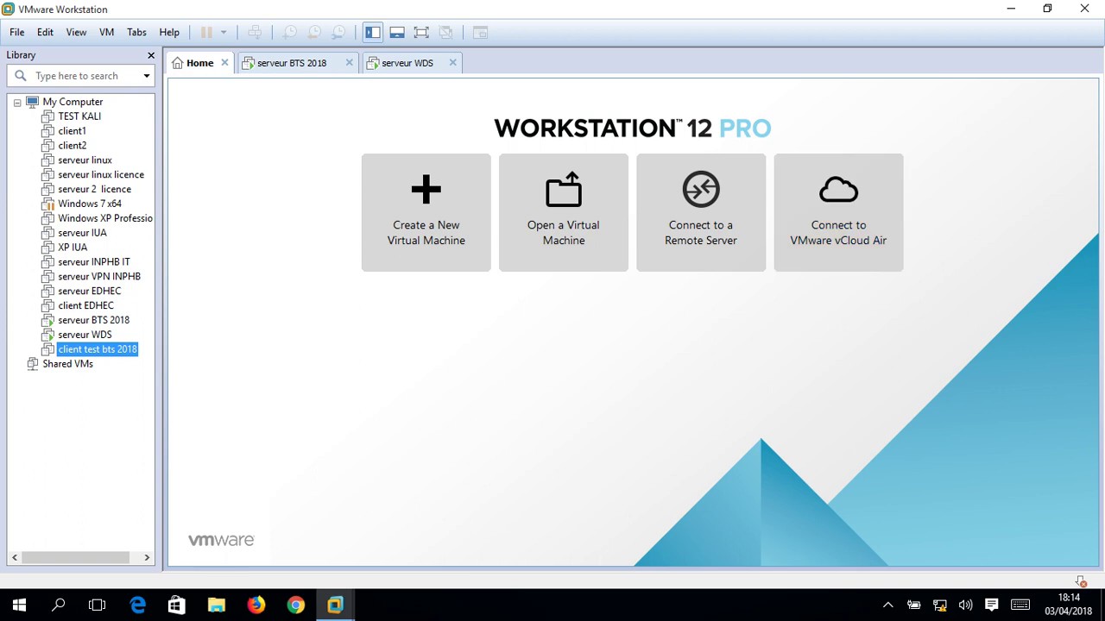
double_click(95, 349)
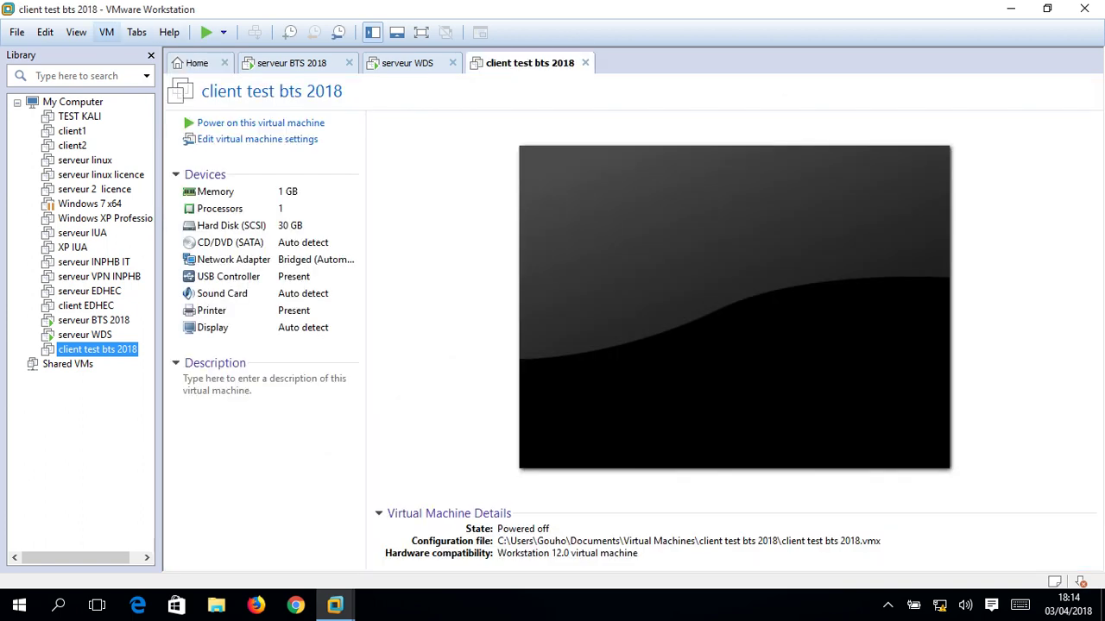
click(106, 32)
mouse_move(138, 196)
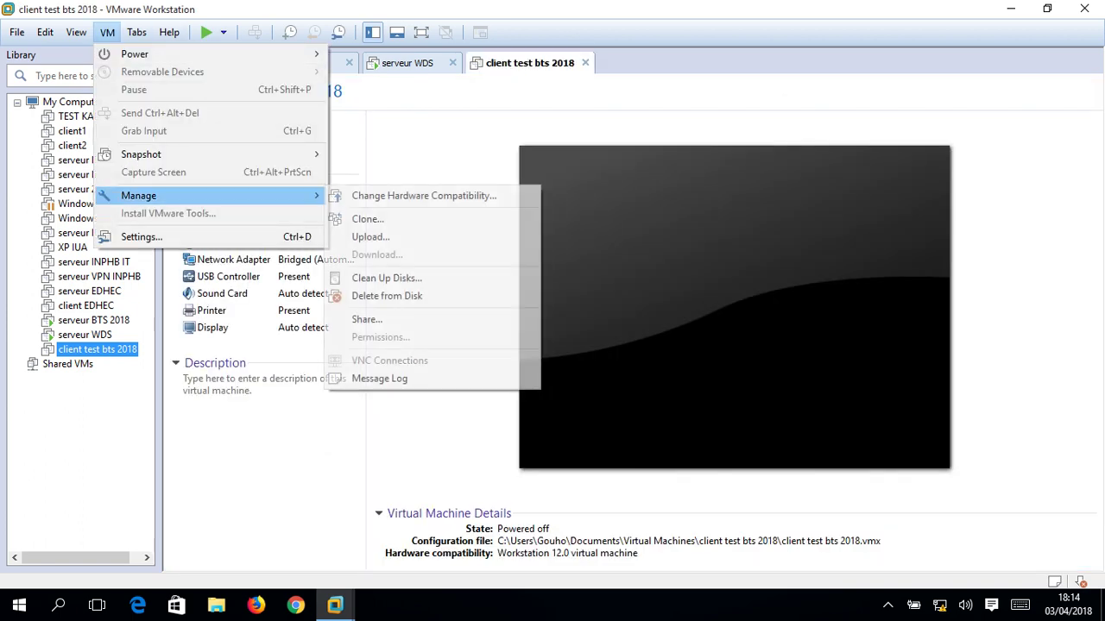
click(388, 296)
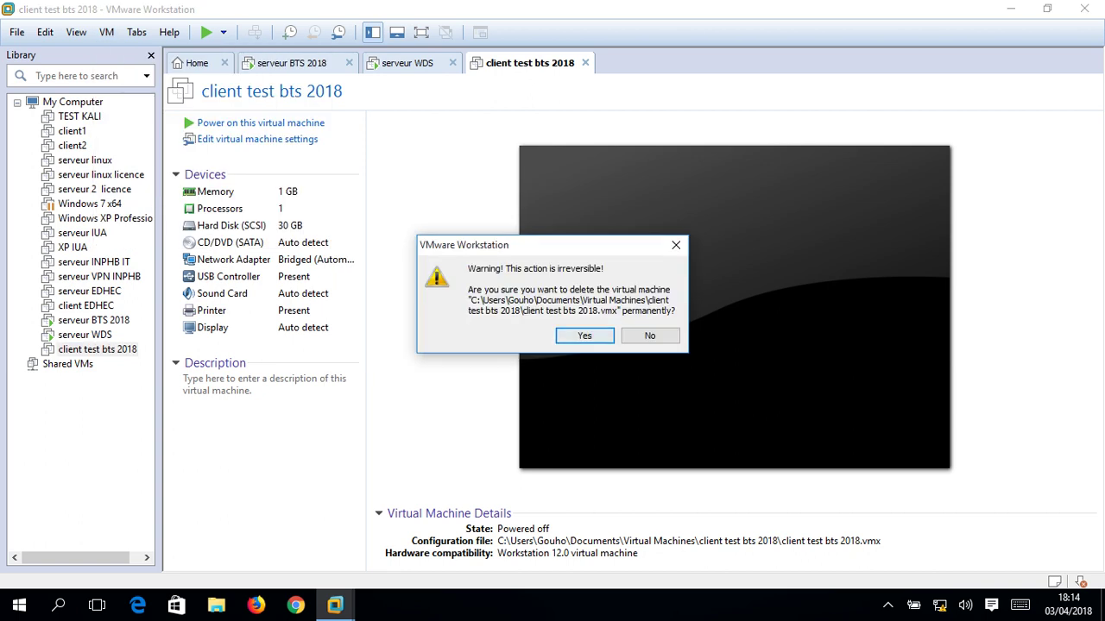
click(585, 337)
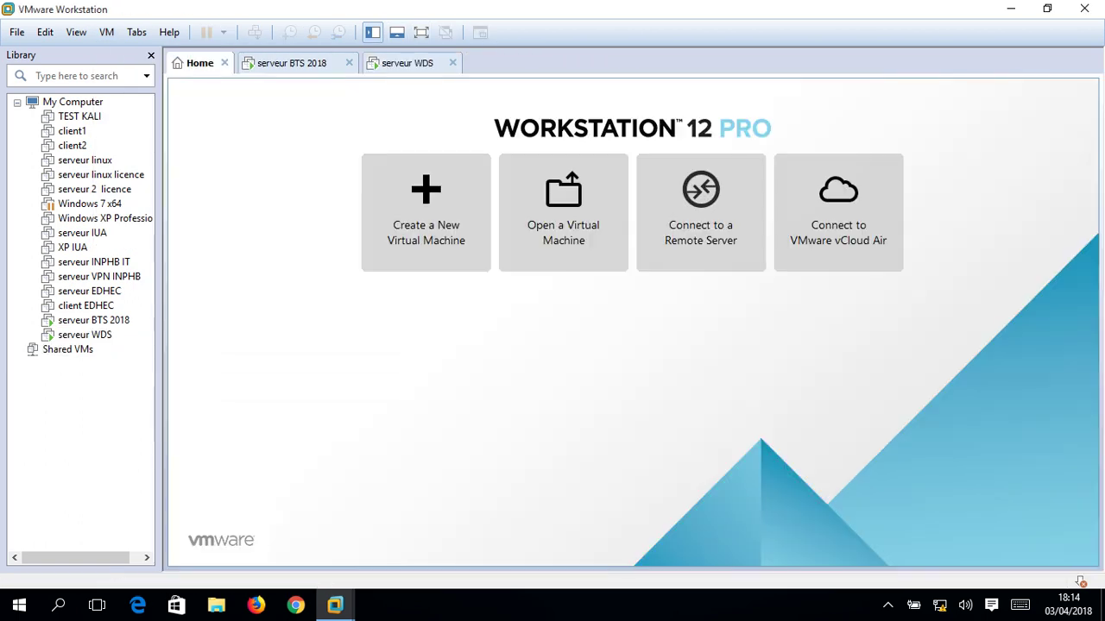
Create a typical Windows 7 x64 VM named 'client test BTS 2018' with a 30 GB disk.
click(426, 212)
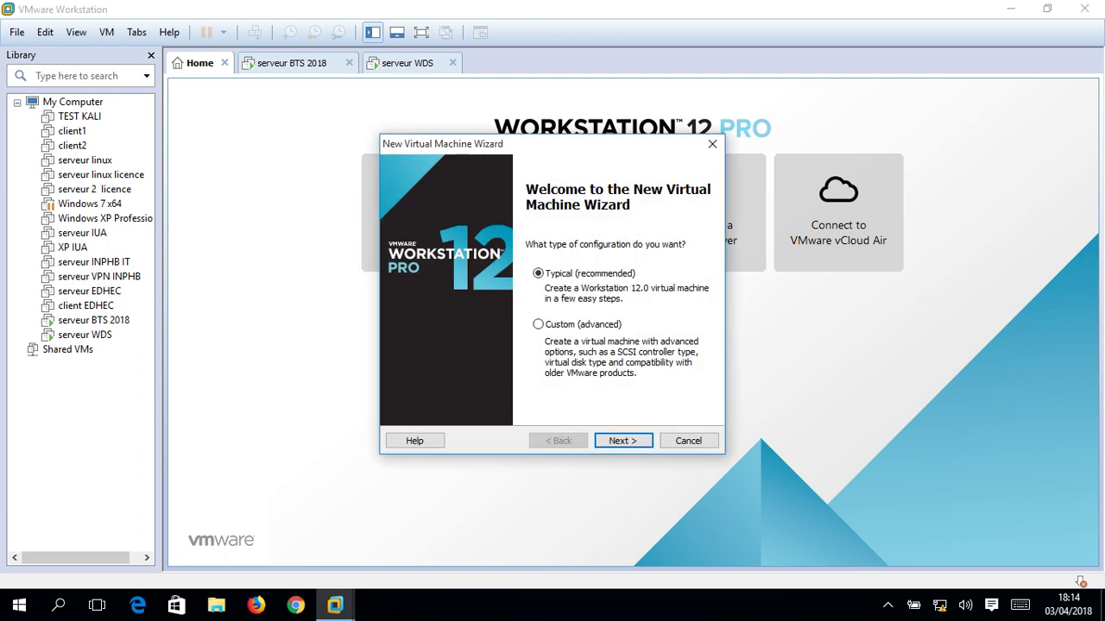
click(622, 440)
click(622, 440)
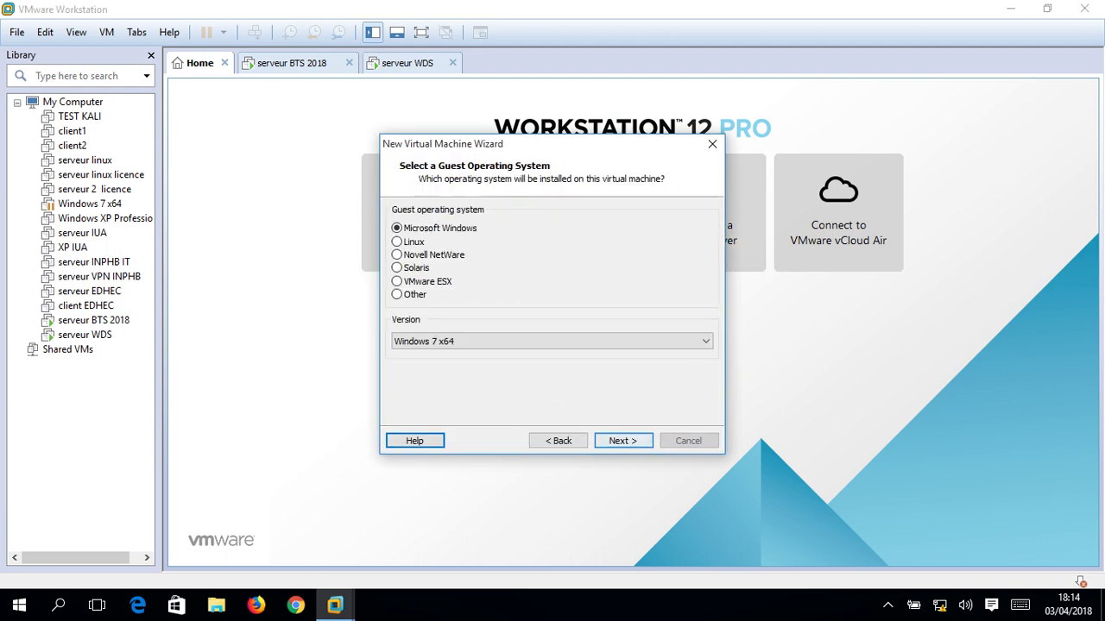
click(623, 440)
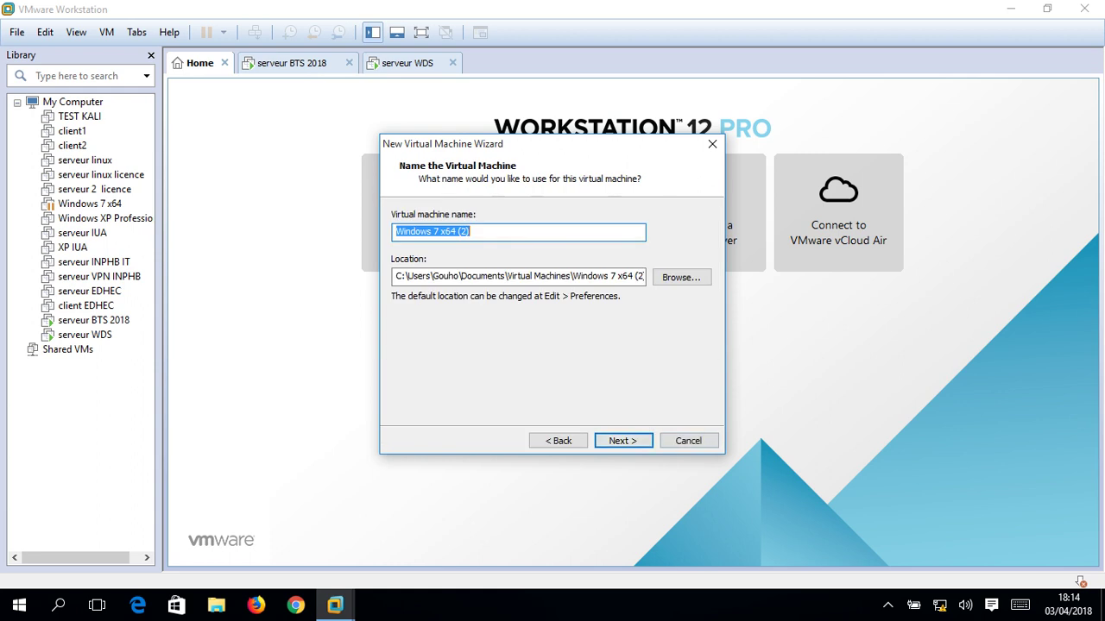
text(cli)
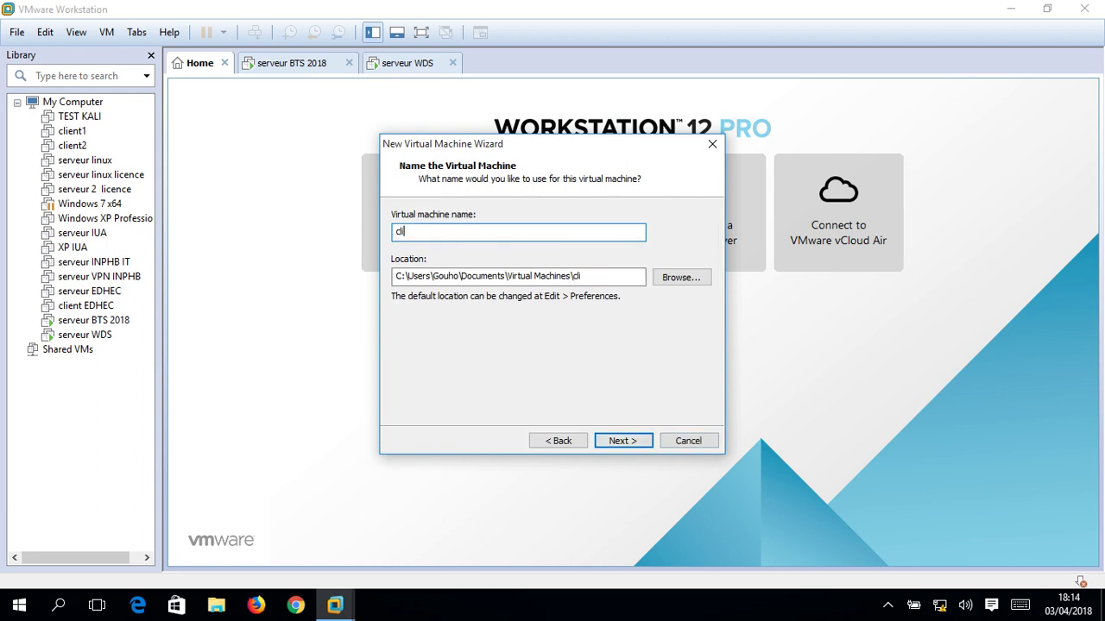
text(ent test BTS 2018)
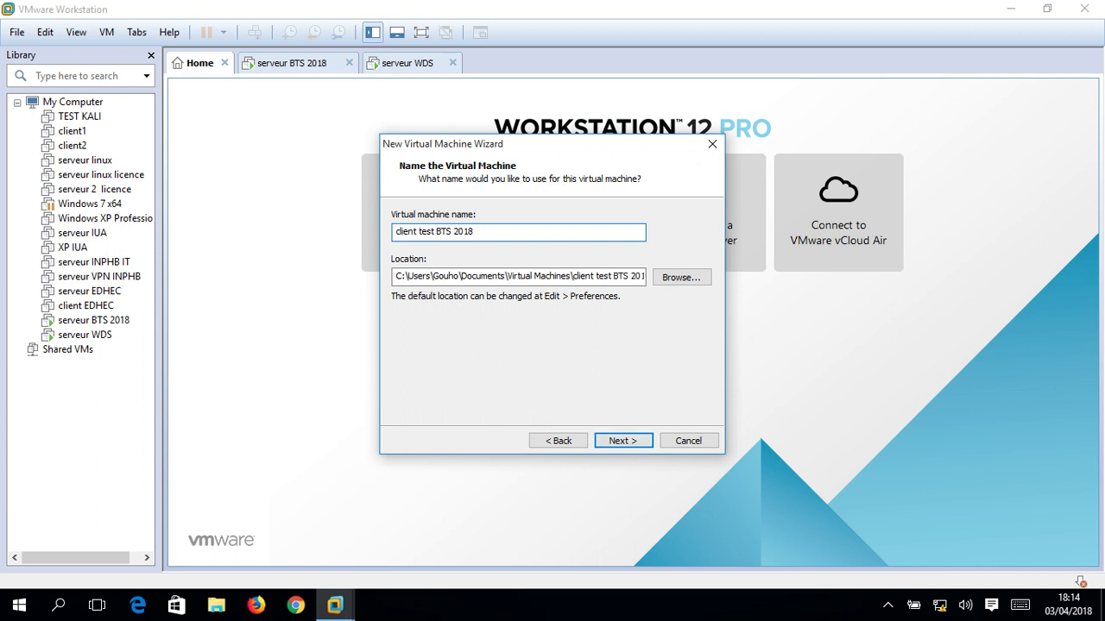
key(Return)
key(Tab)
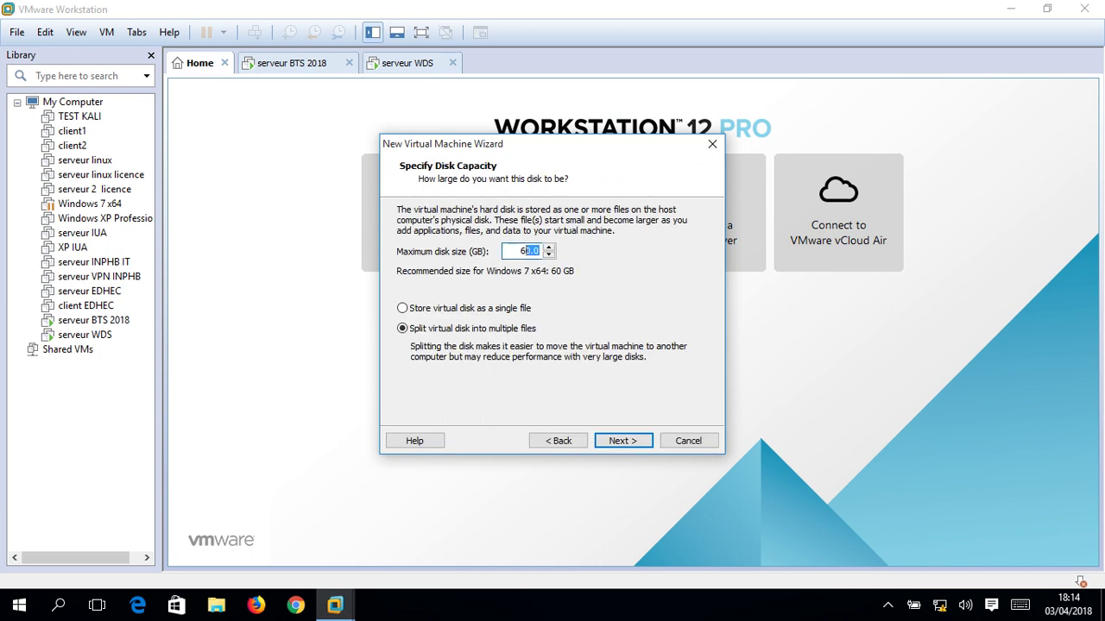
text(30)
key(Return)
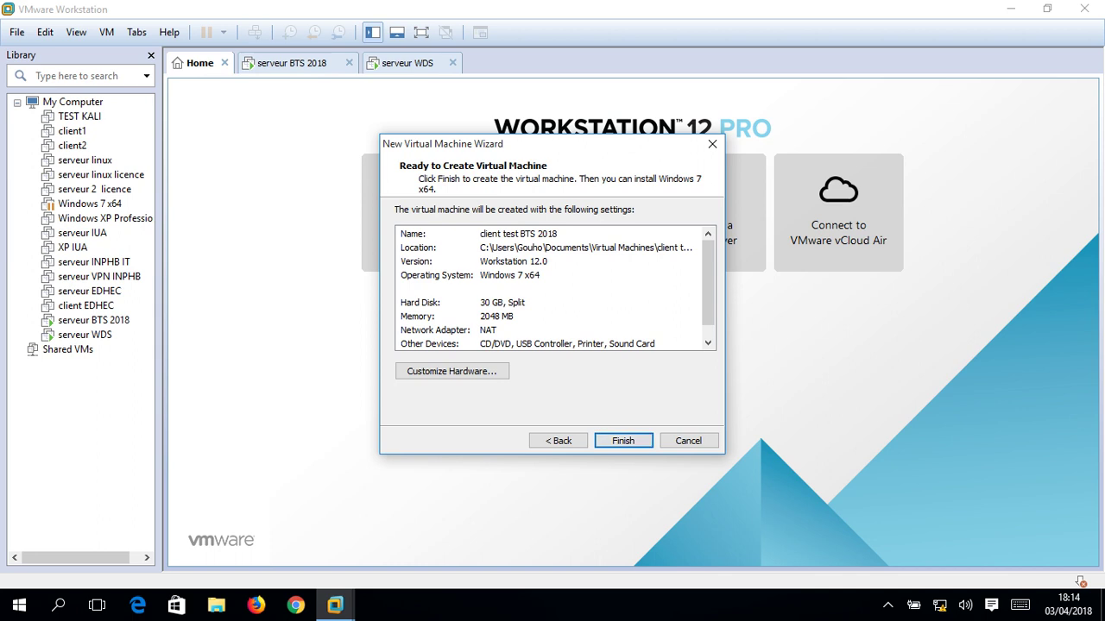
Set its memory to 1 GB and networking to Bridged, then finish creating it.
key(alt+c)
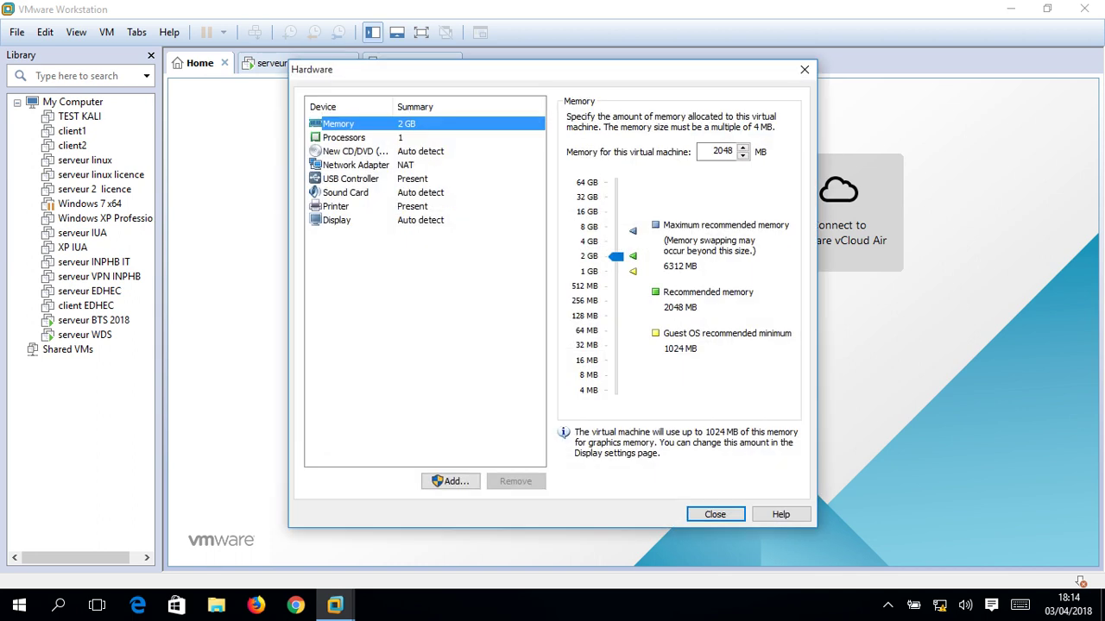
click(616, 271)
key(Return)
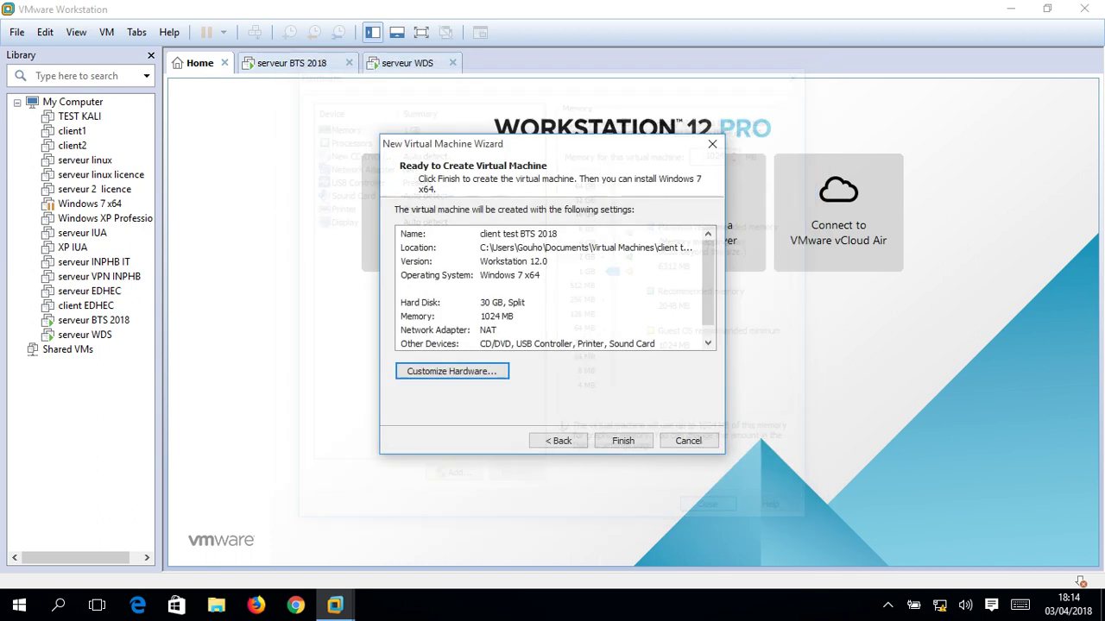
key(alt+c)
click(356, 164)
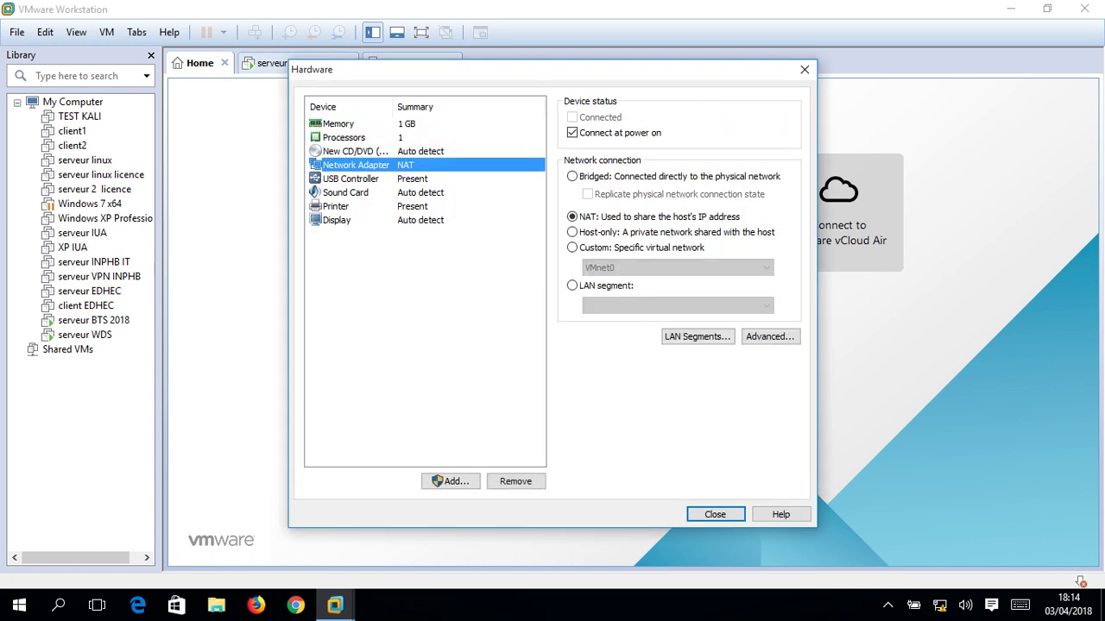
key(alt+b)
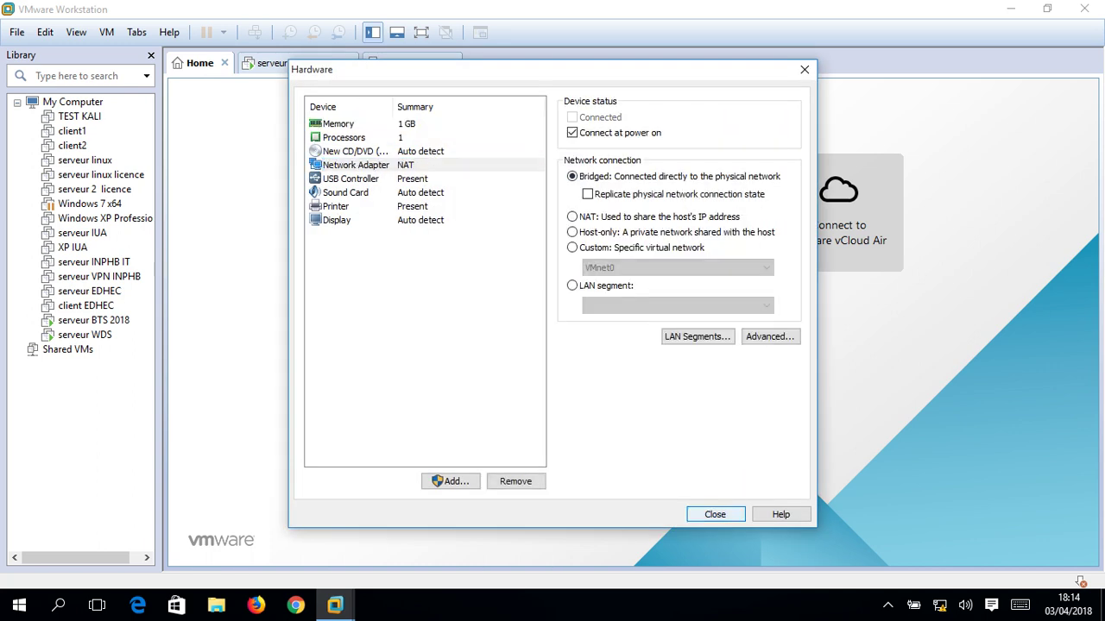
key(Return)
key(Tab)
key(Tab)
key(Return)
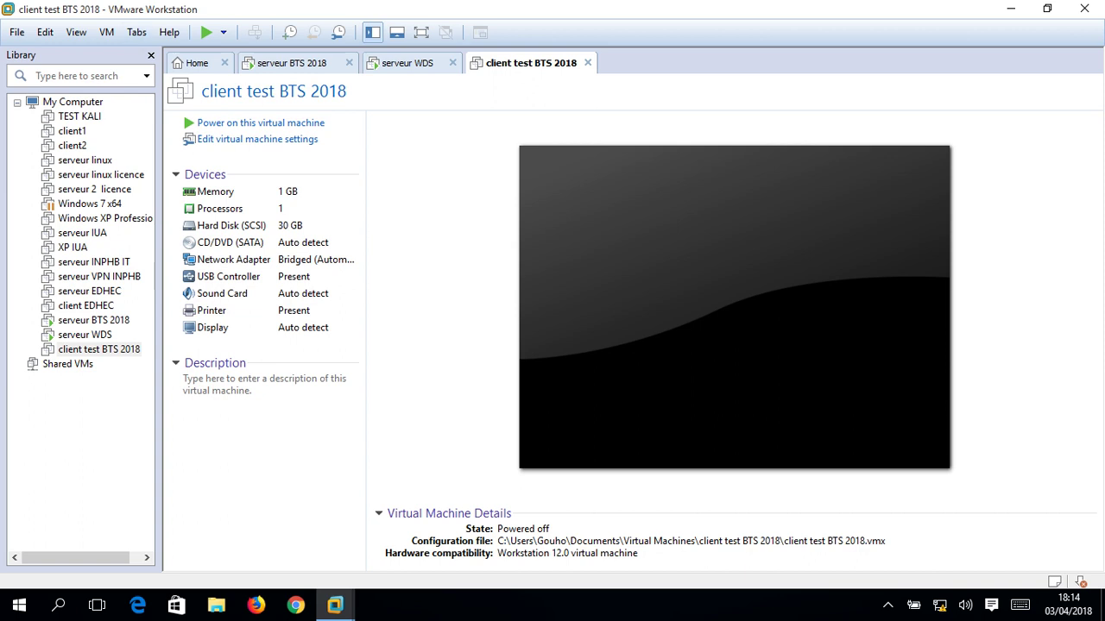
Power on client test BTS 2018, attempt an F12 network boot, then switch to serveur WDS.
click(151, 55)
click(421, 32)
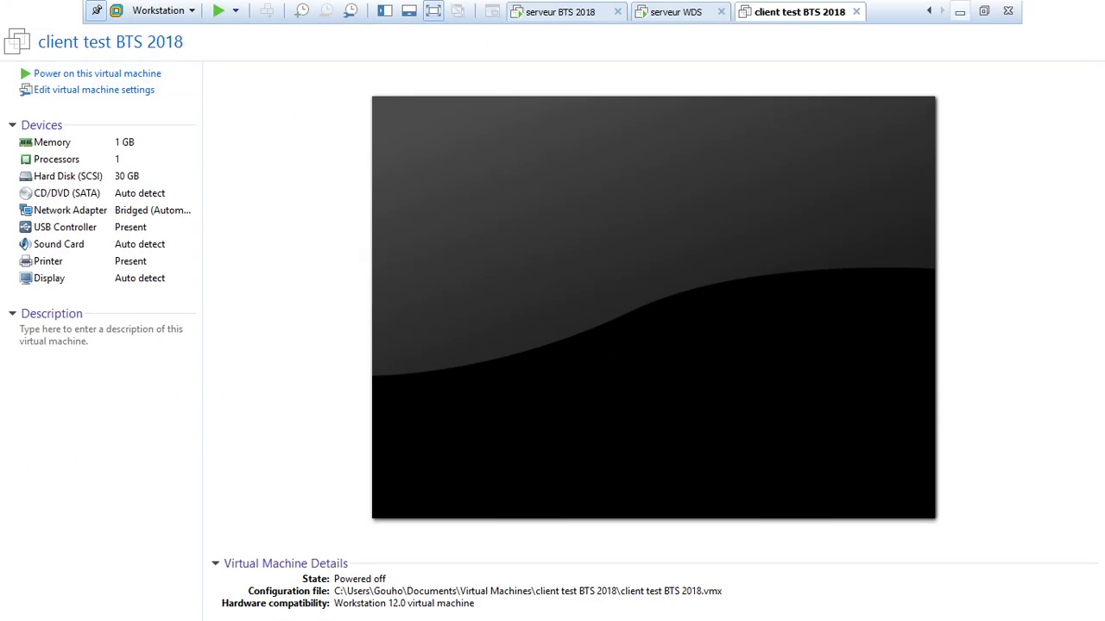
click(983, 12)
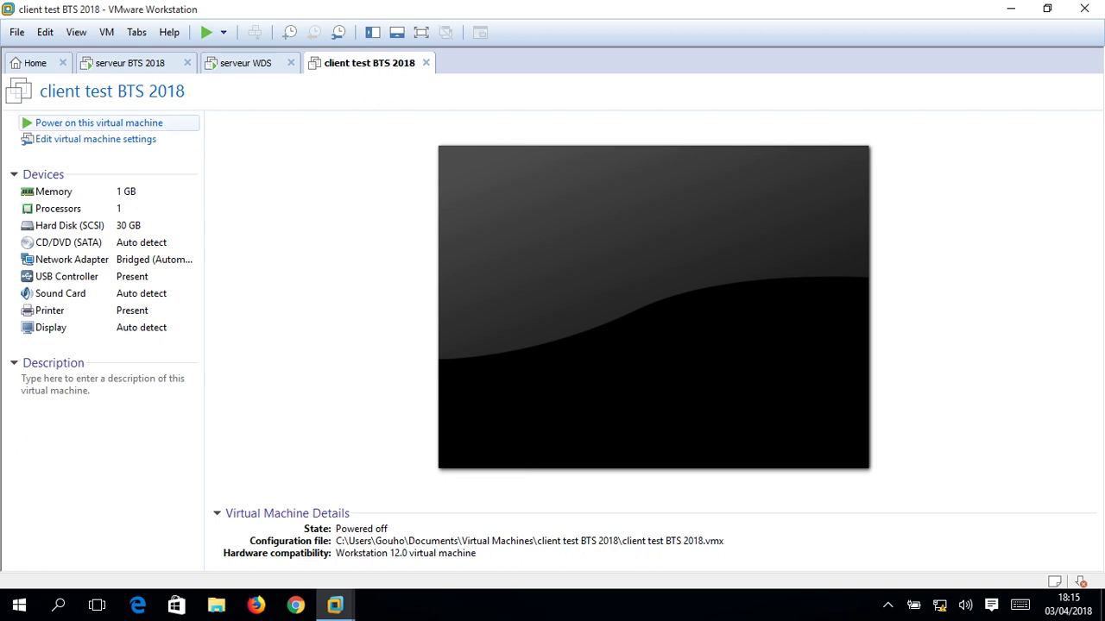
click(98, 123)
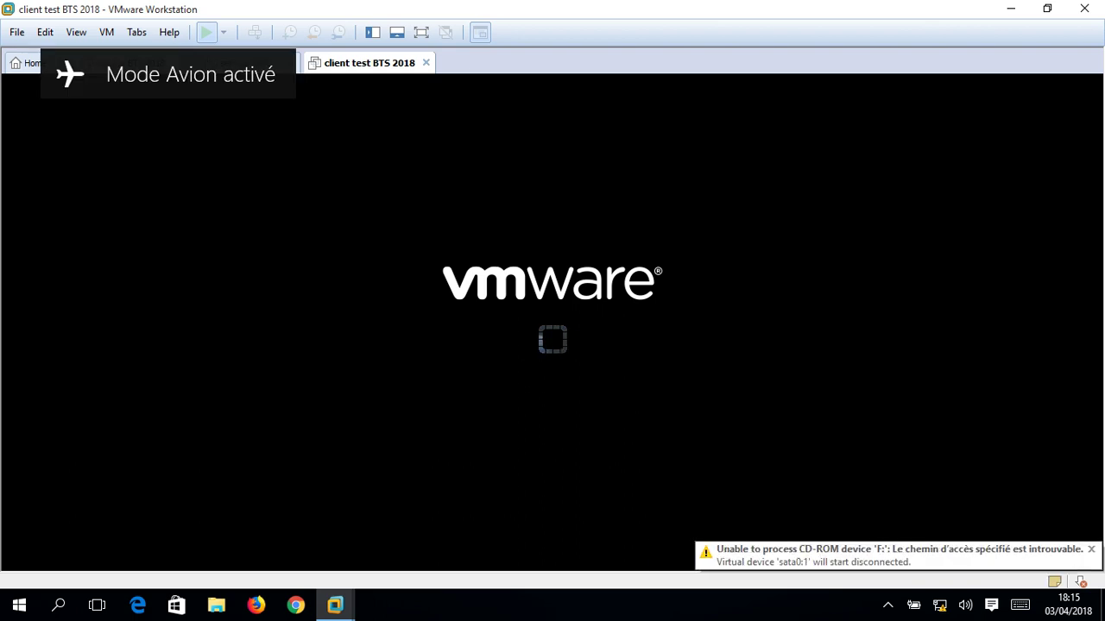
key(F12)
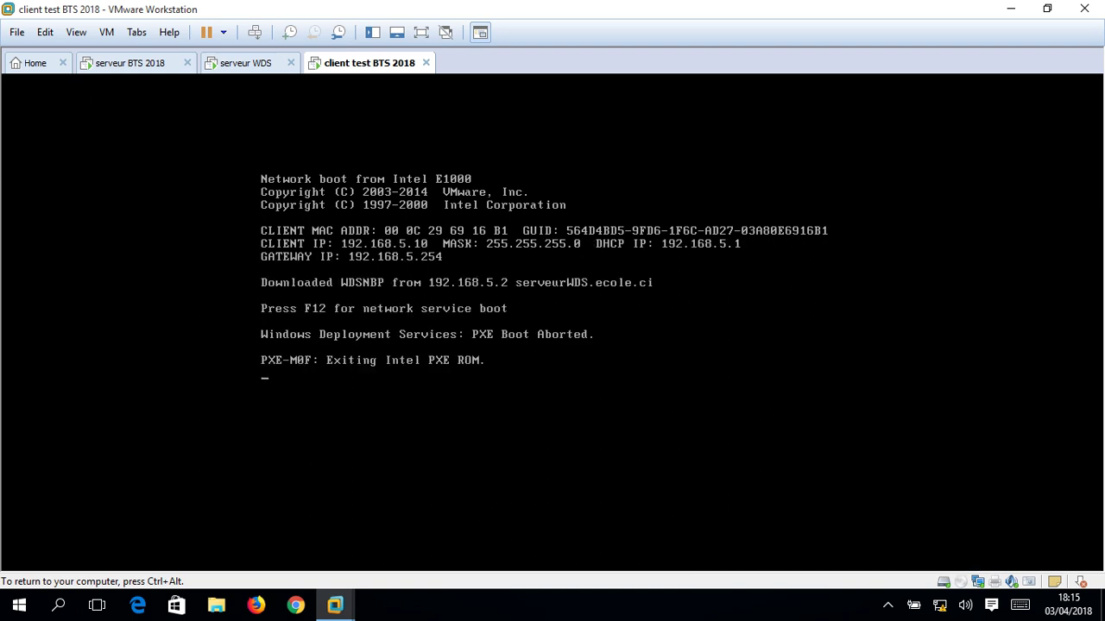
key(XF86RFKill)
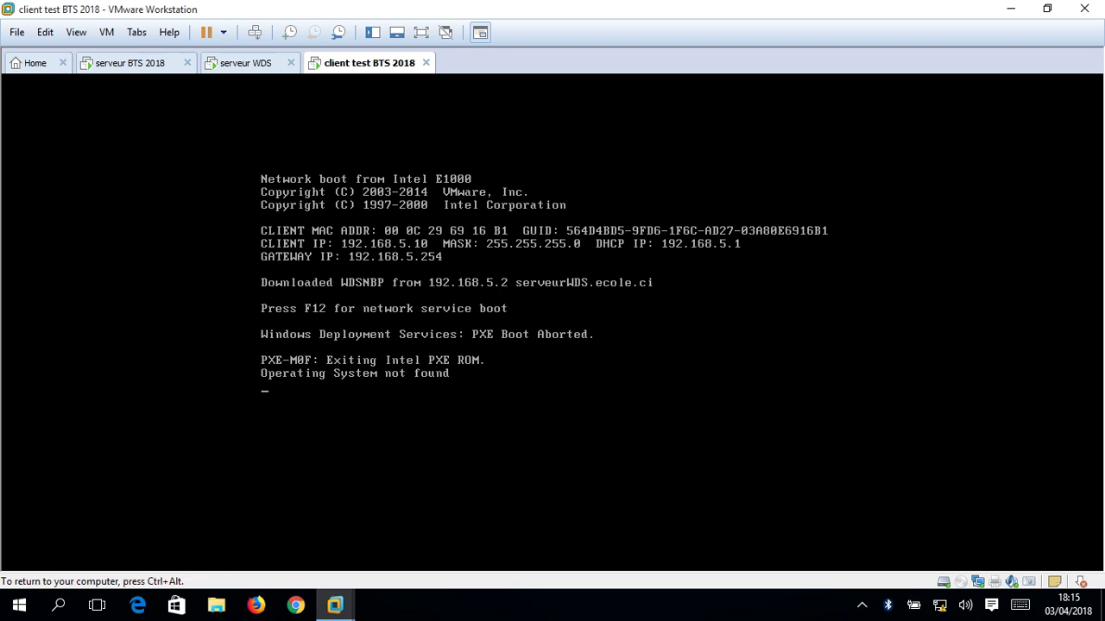
key(XF86RFKill)
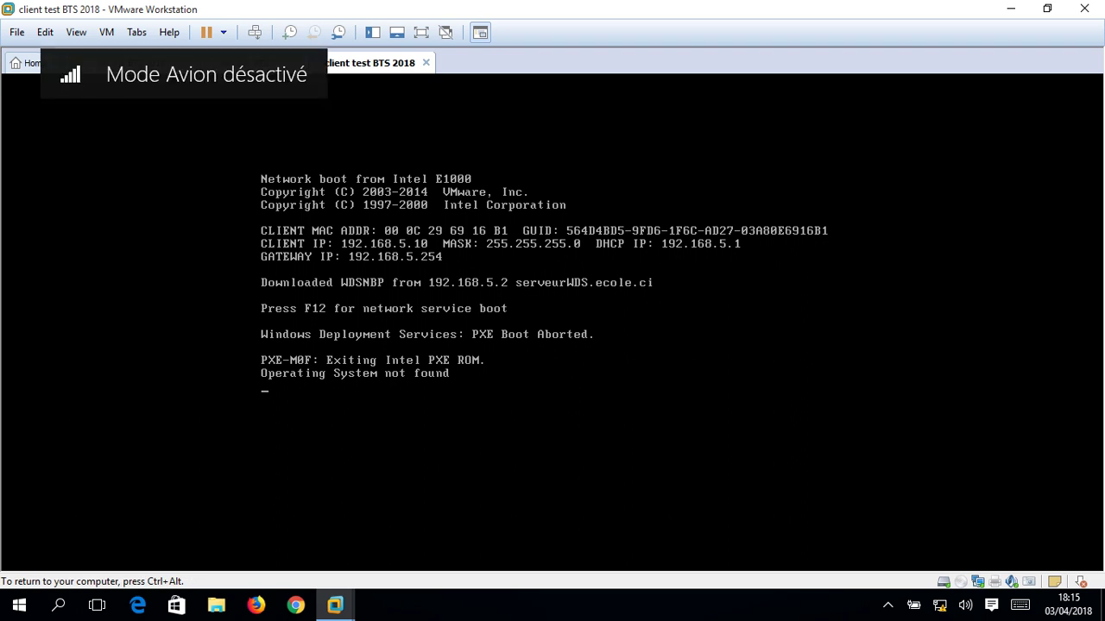
key(ctrl+shift+Tab)
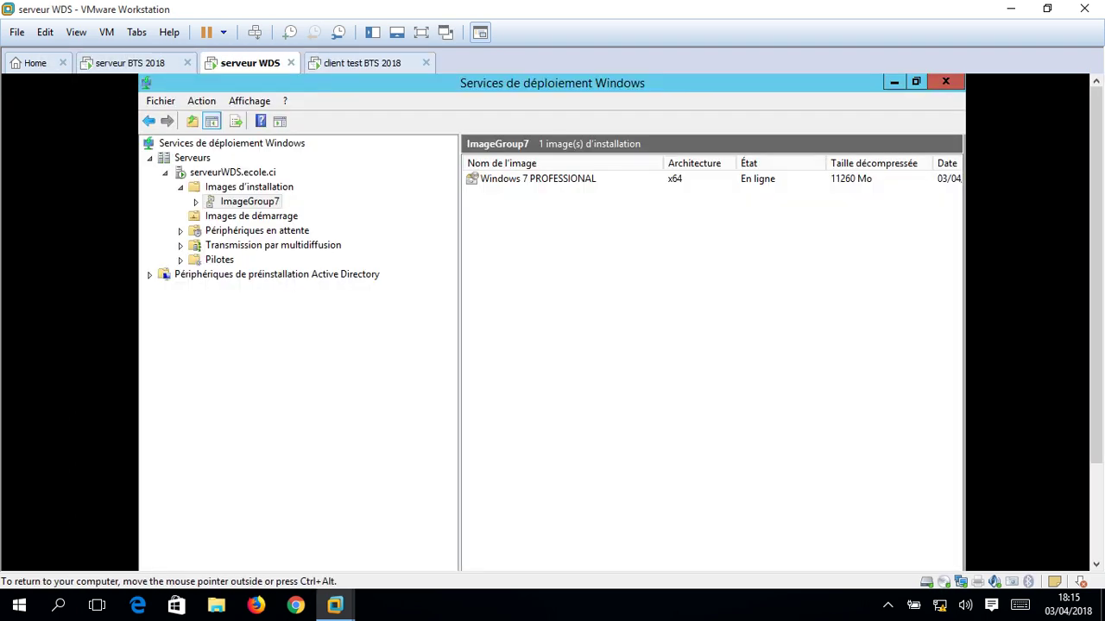
Restart the Windows Deployment Services on the WDS server via All Tasks > Restart.
right_click(215, 173)
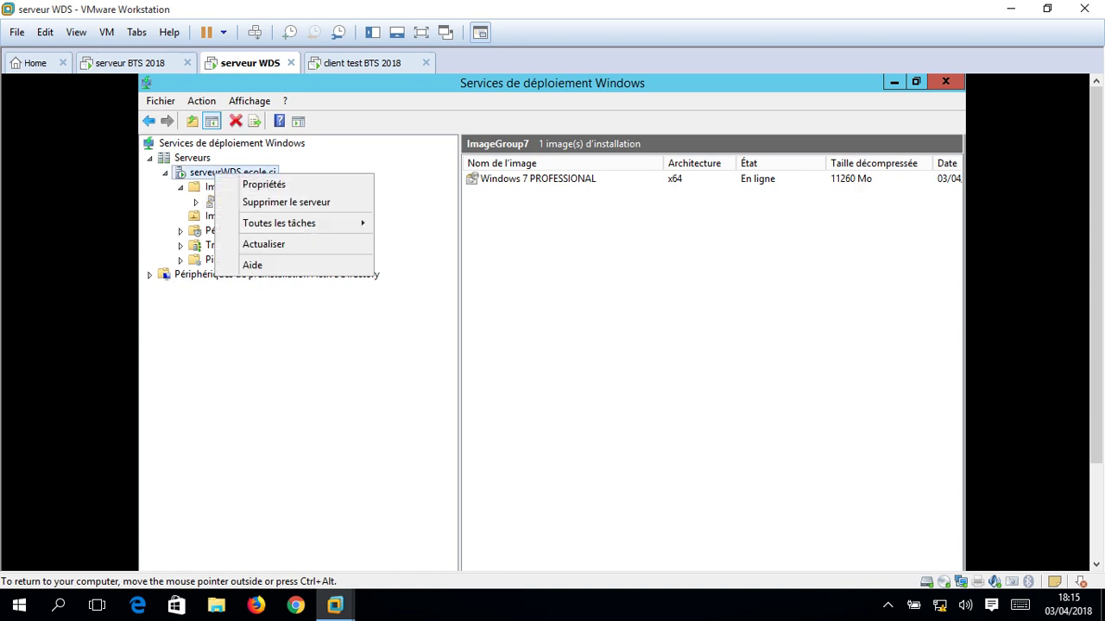
mouse_move(279, 223)
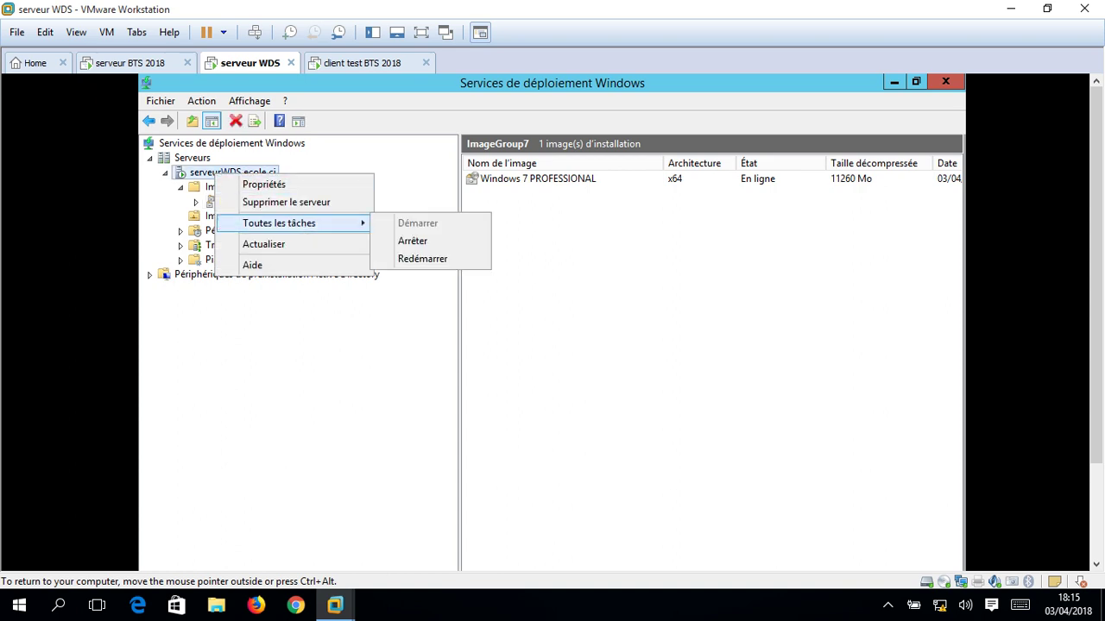
click(422, 259)
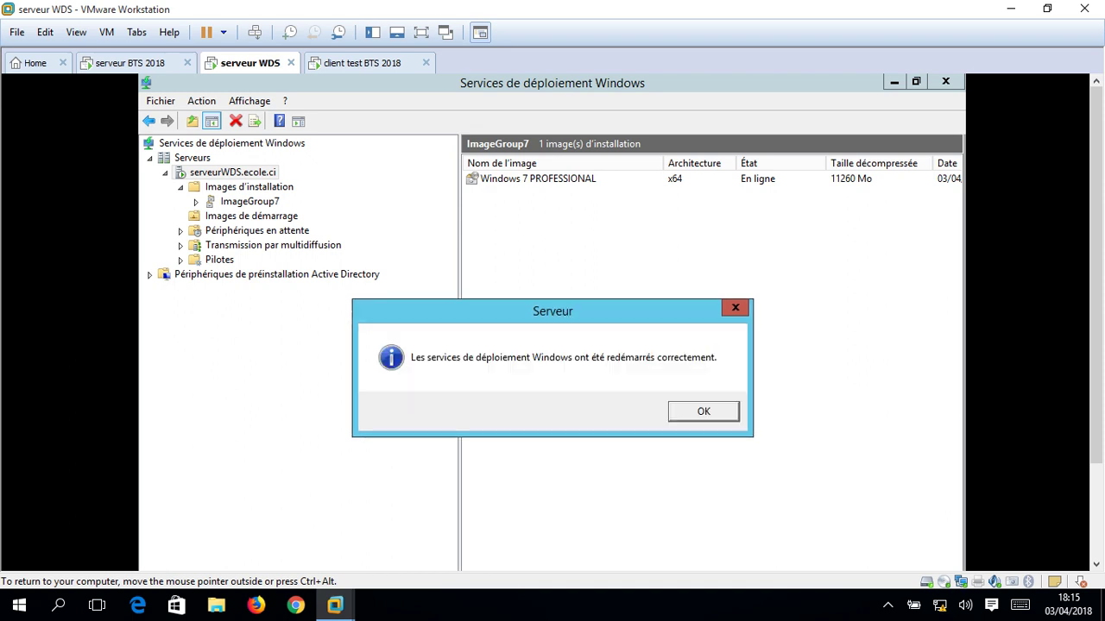
key(Return)
Close the client test BTS 2018 tab and power the VM off.
key(ctrl+Tab)
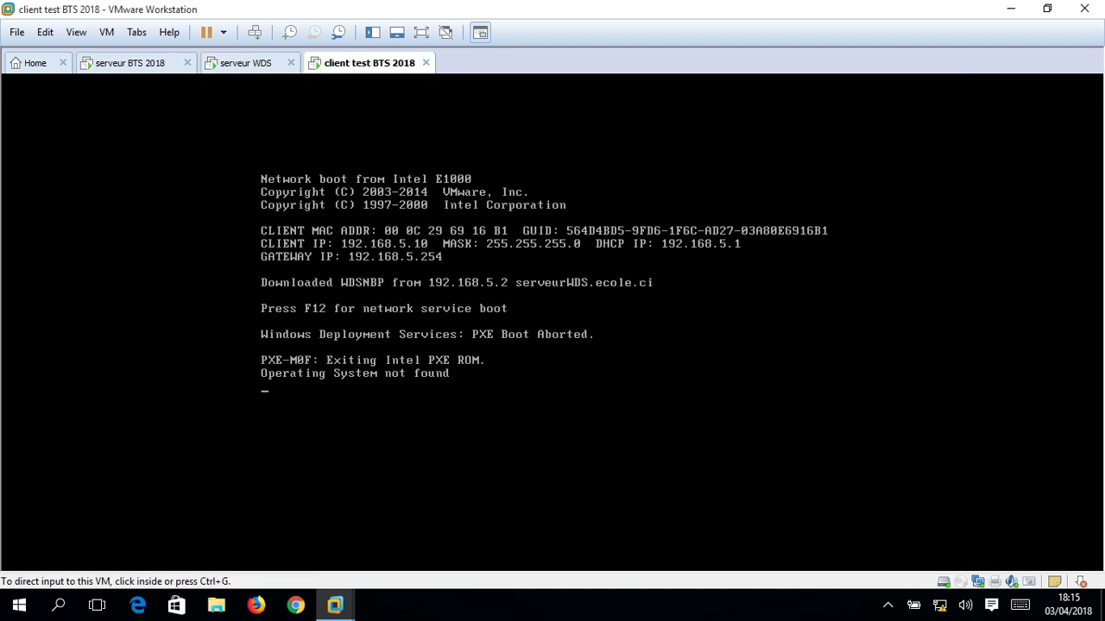
key(ctrl+g)
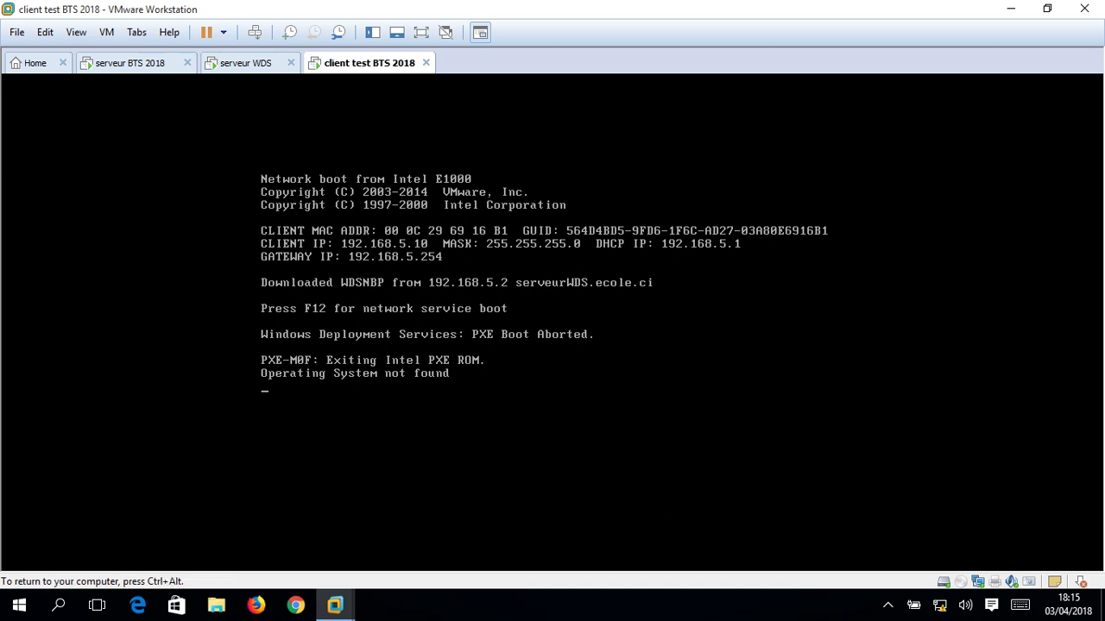
key(ctrl+alt)
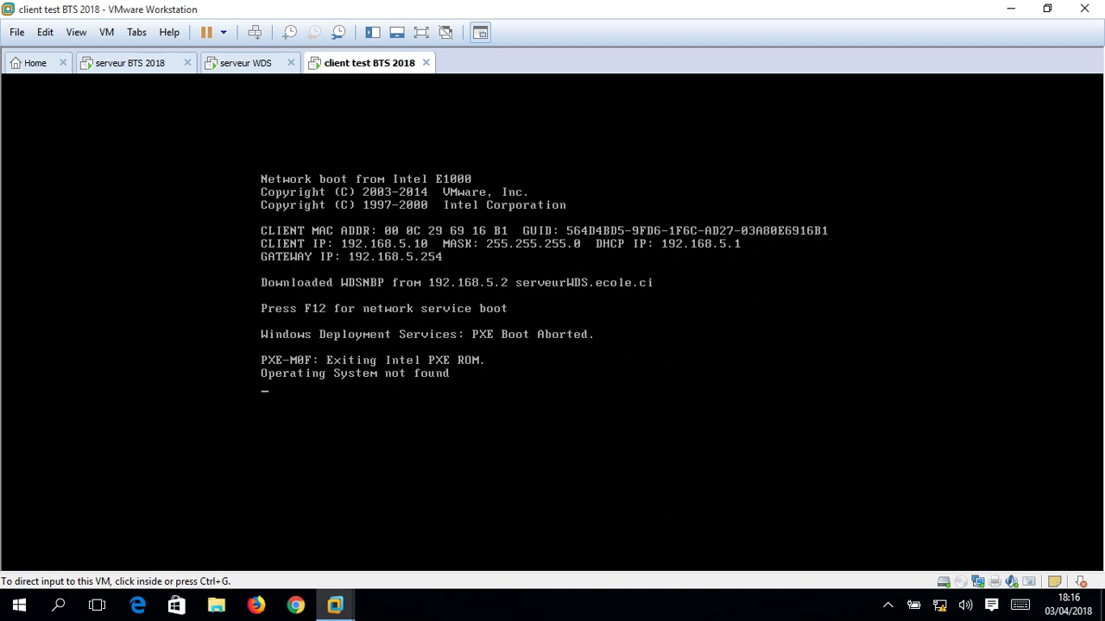
key(ctrl+g)
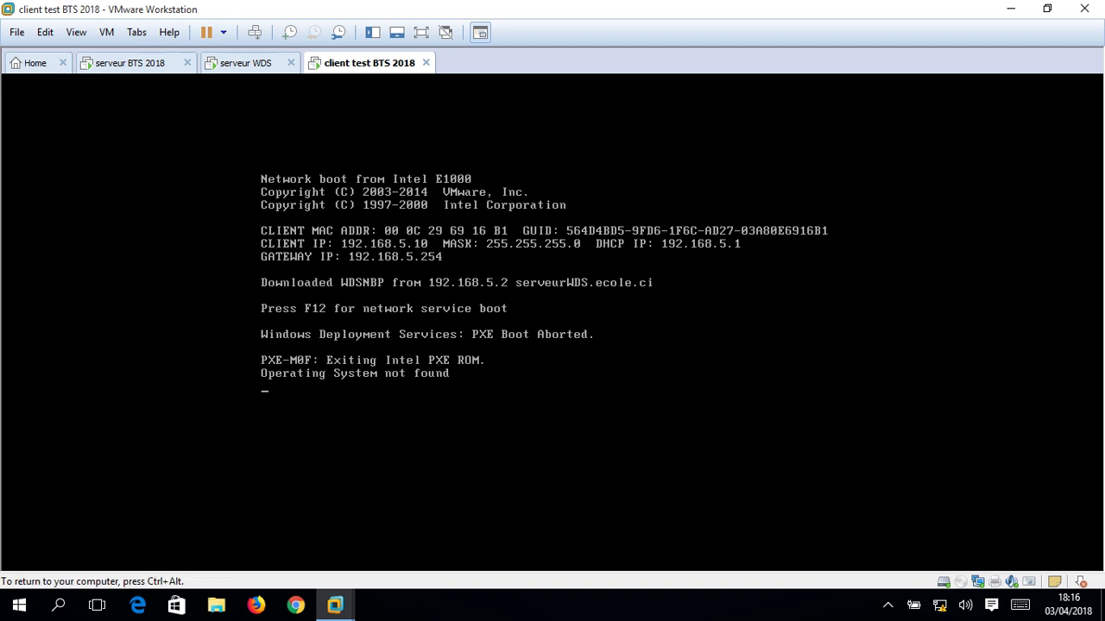
key(ctrl+alt)
click(426, 63)
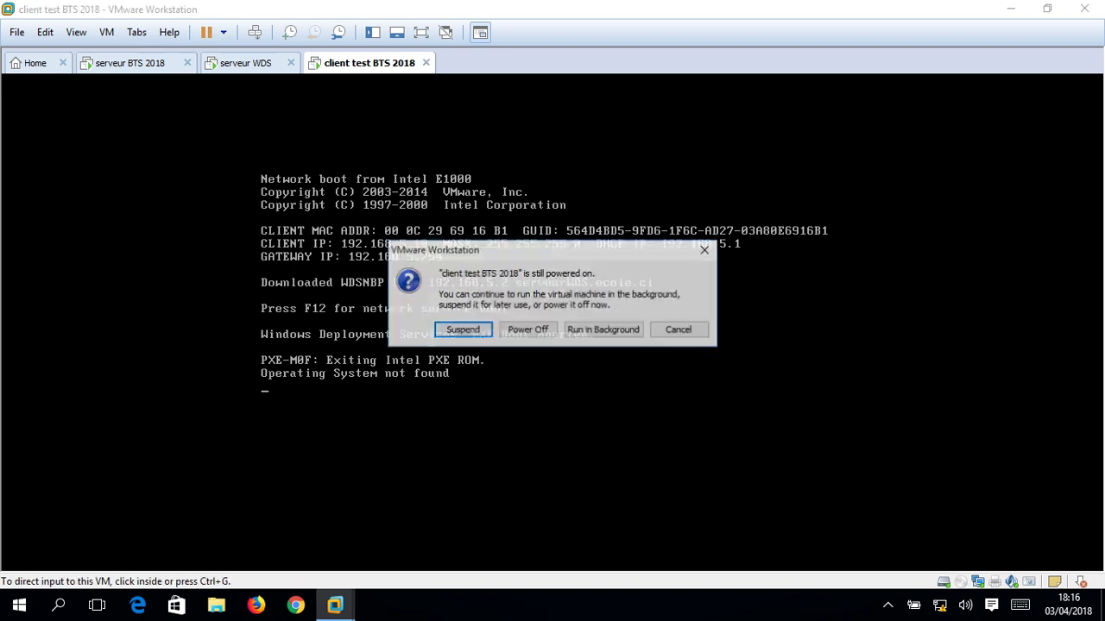
click(528, 329)
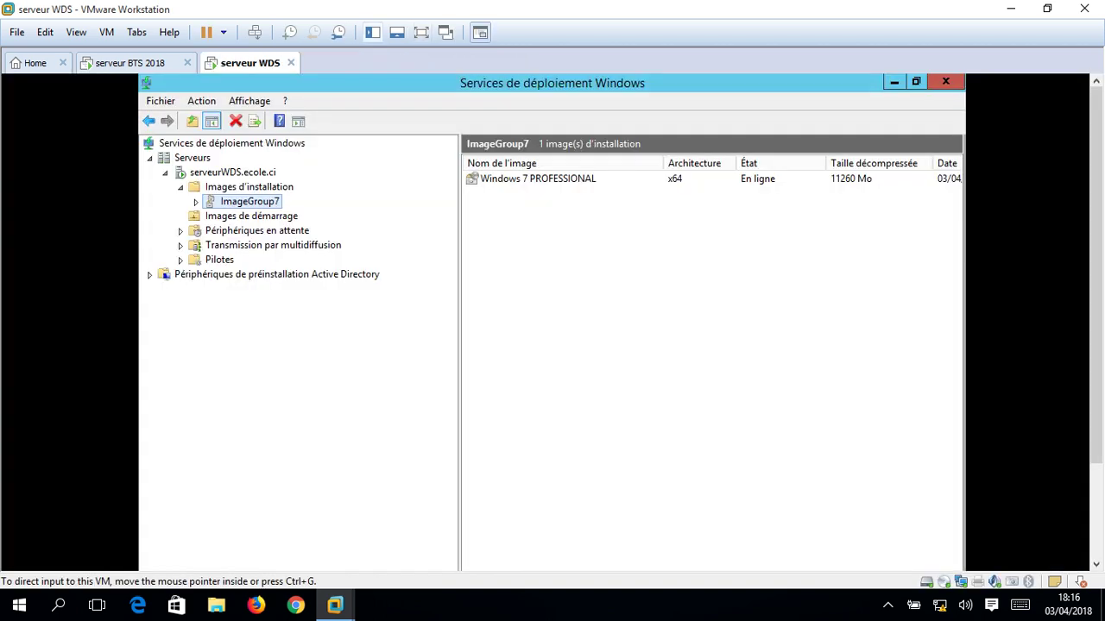
Power on the client test BTS 2018 VM from the Library.
click(372, 32)
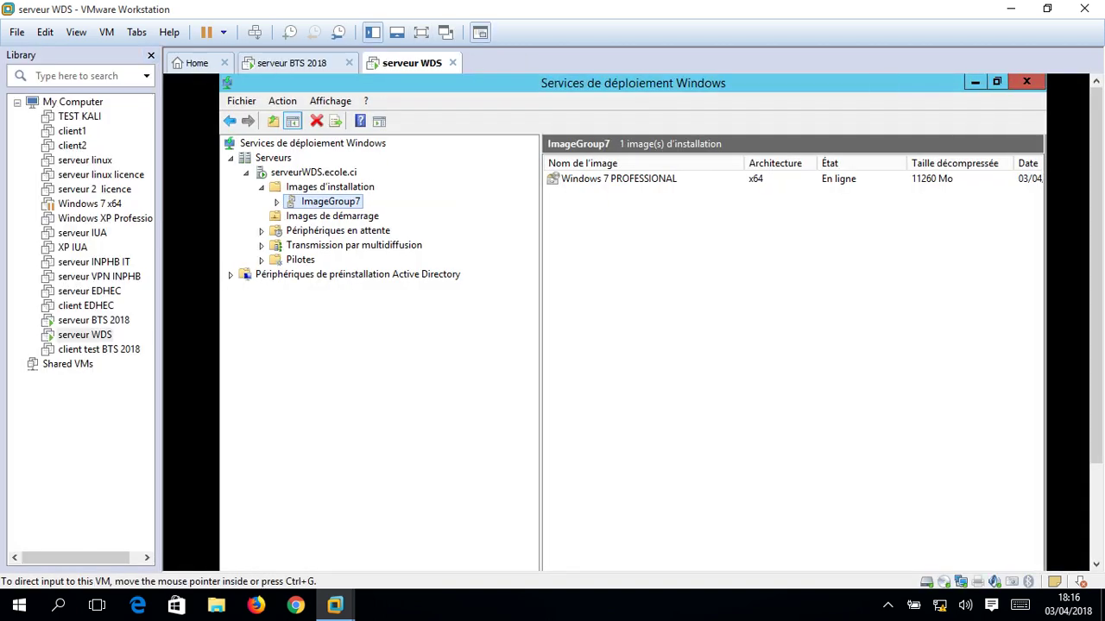
click(95, 350)
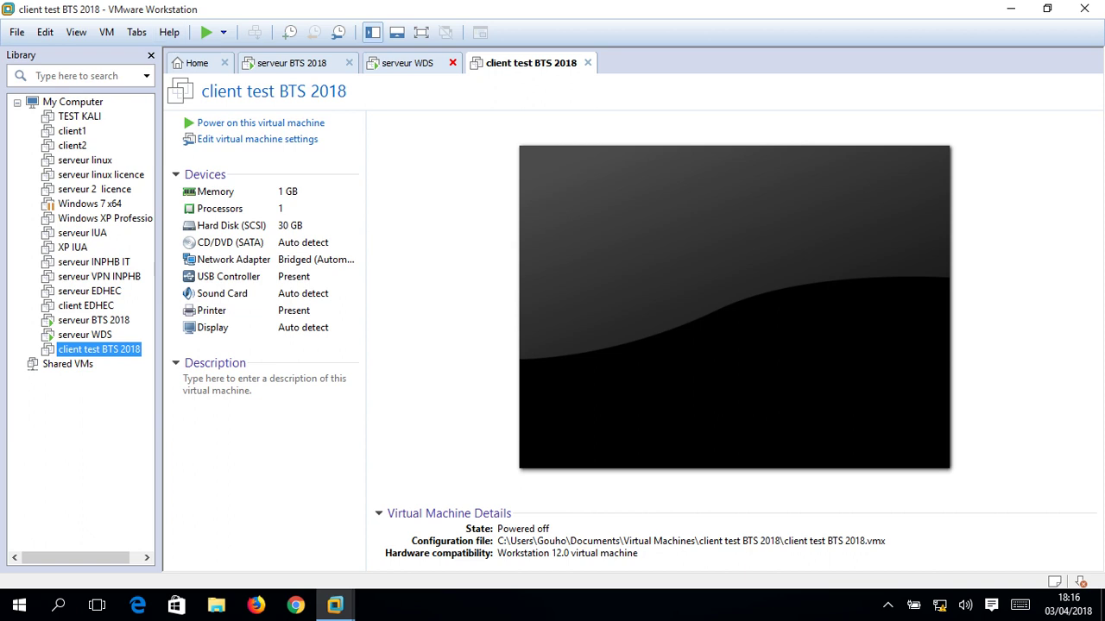
click(259, 123)
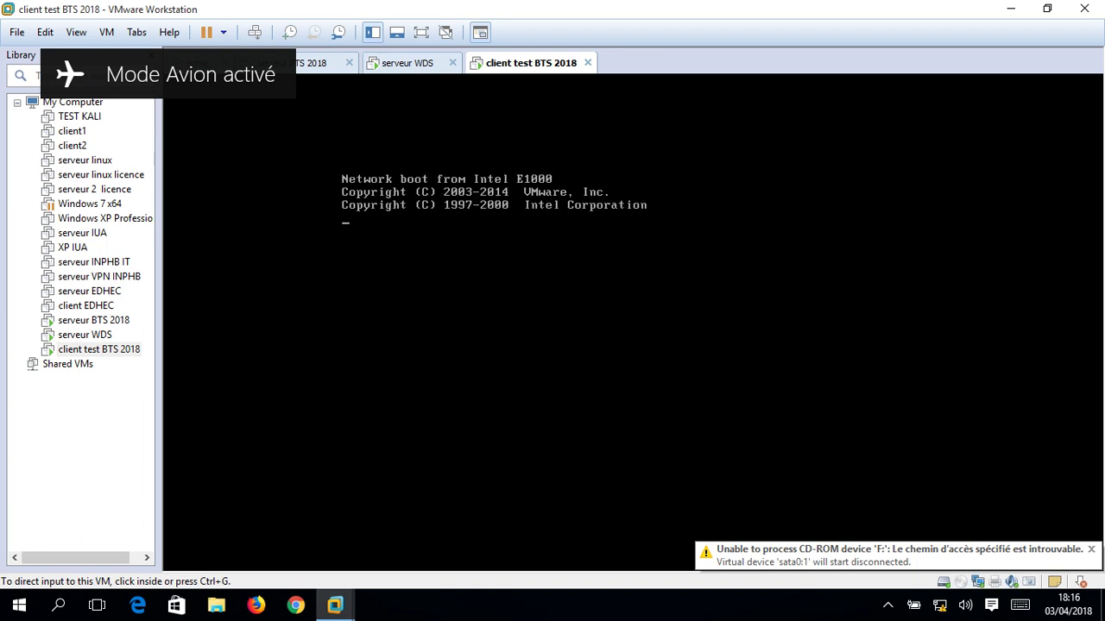
Try a network service boot, then close the client tab and power the VM off.
key(ctrl+g)
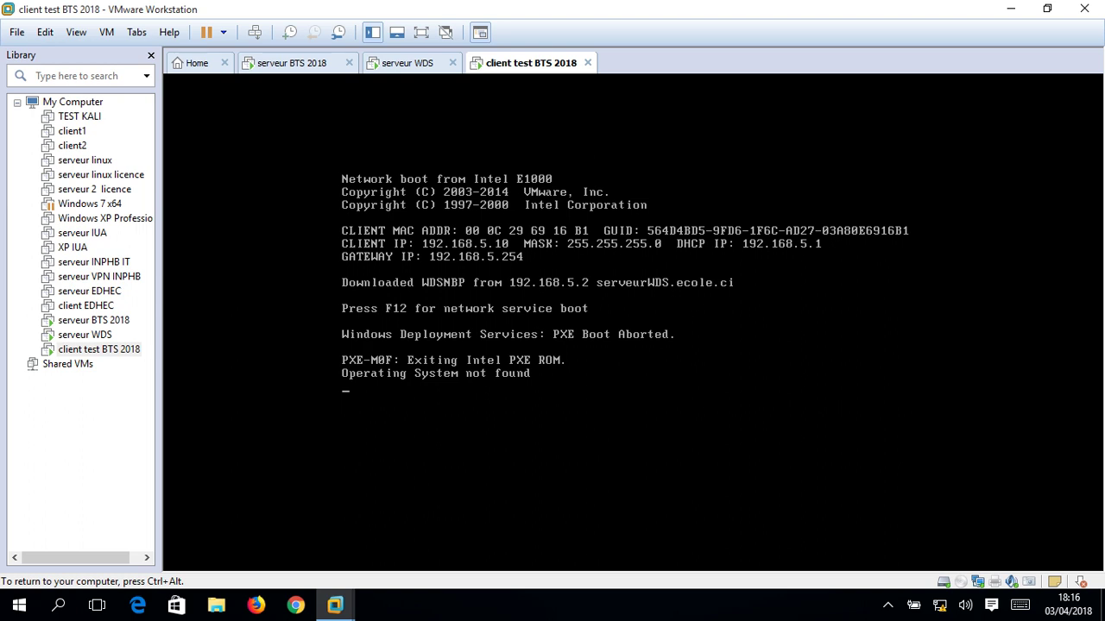
key(ctrl+alt)
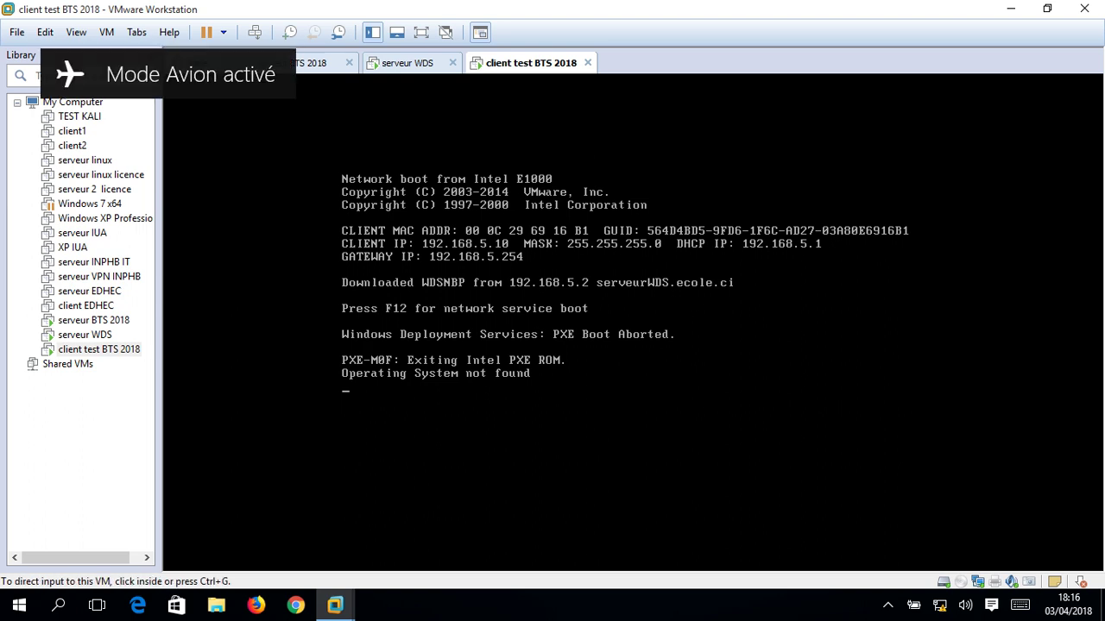
key(ctrl+g)
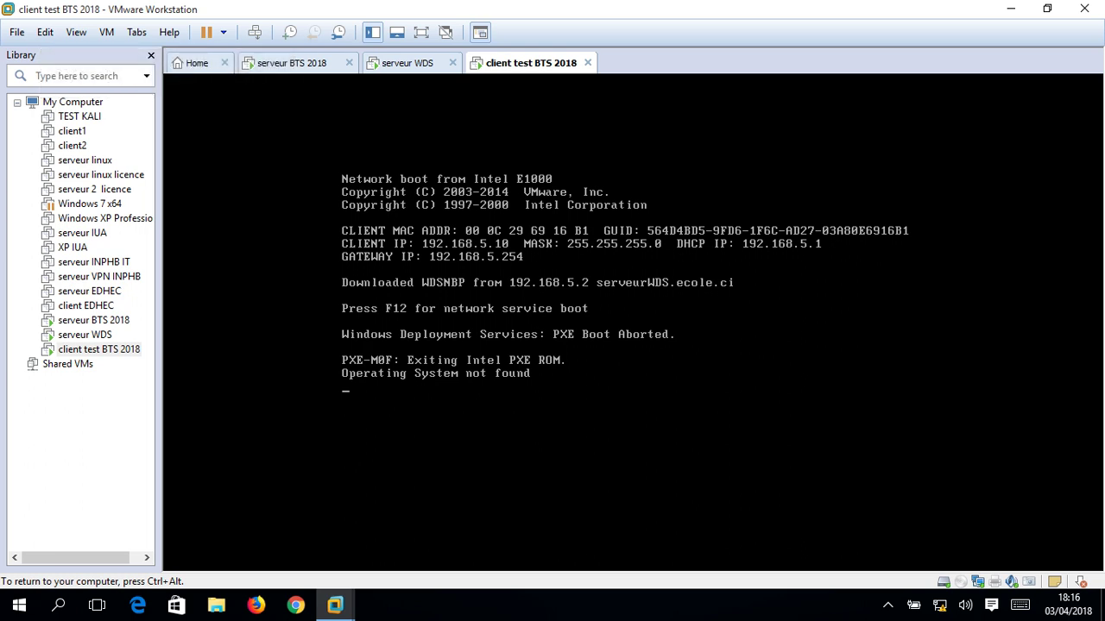
key(ctrl+alt)
click(587, 62)
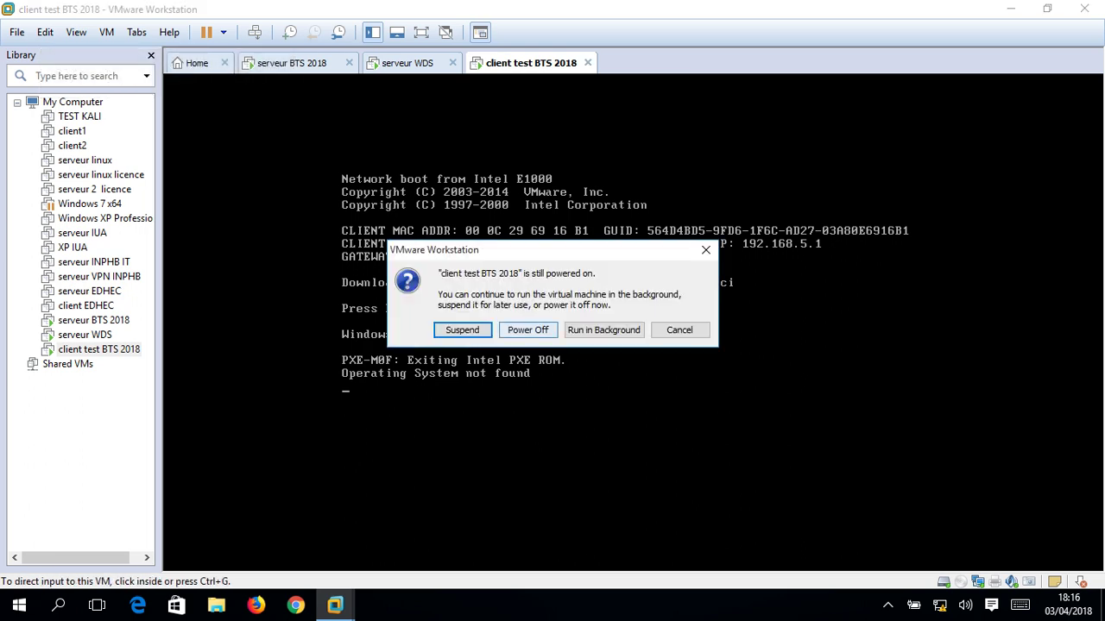
click(528, 329)
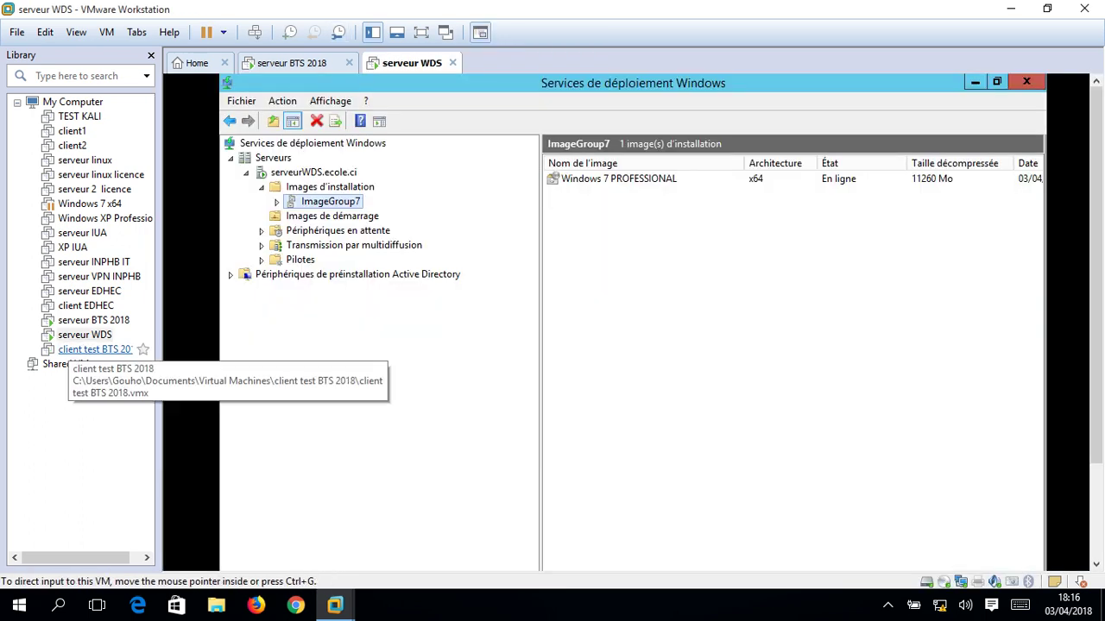
click(76, 350)
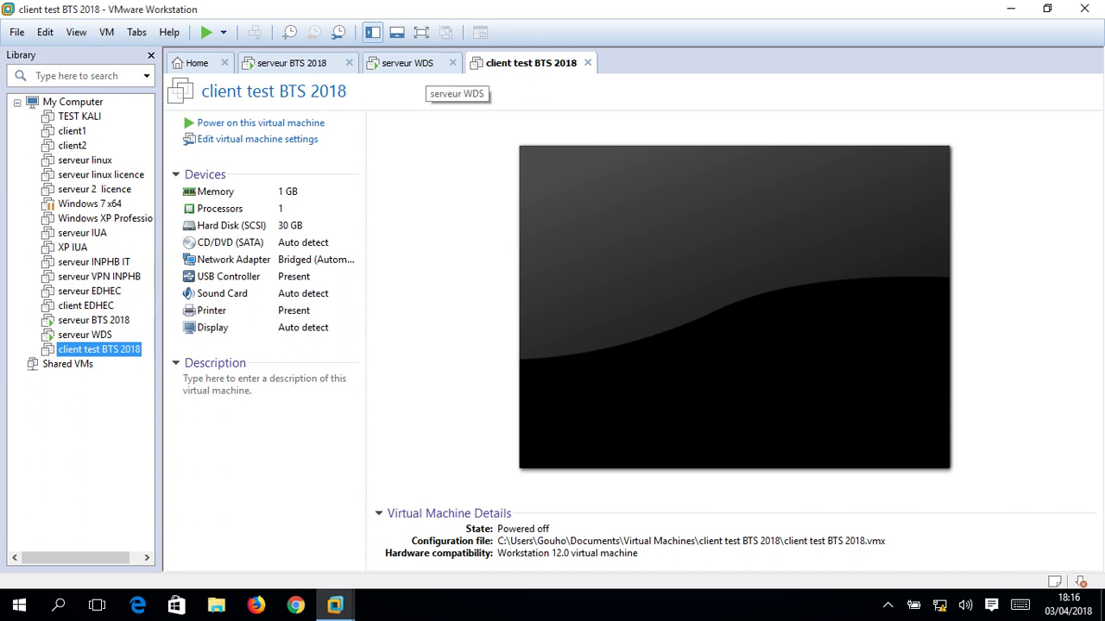
click(427, 67)
click(531, 63)
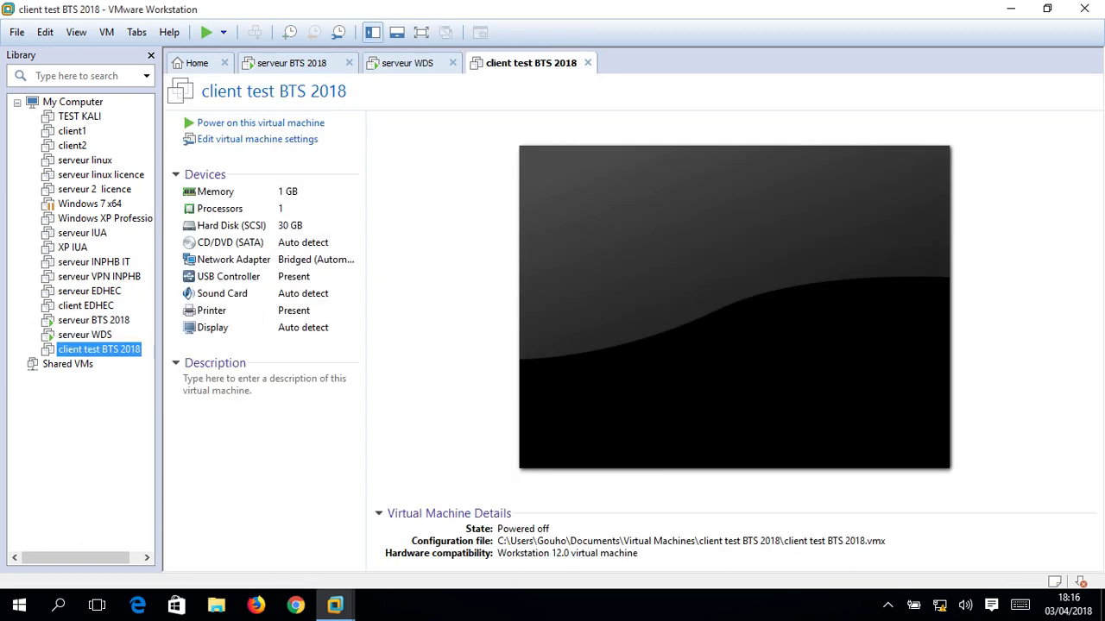
click(261, 122)
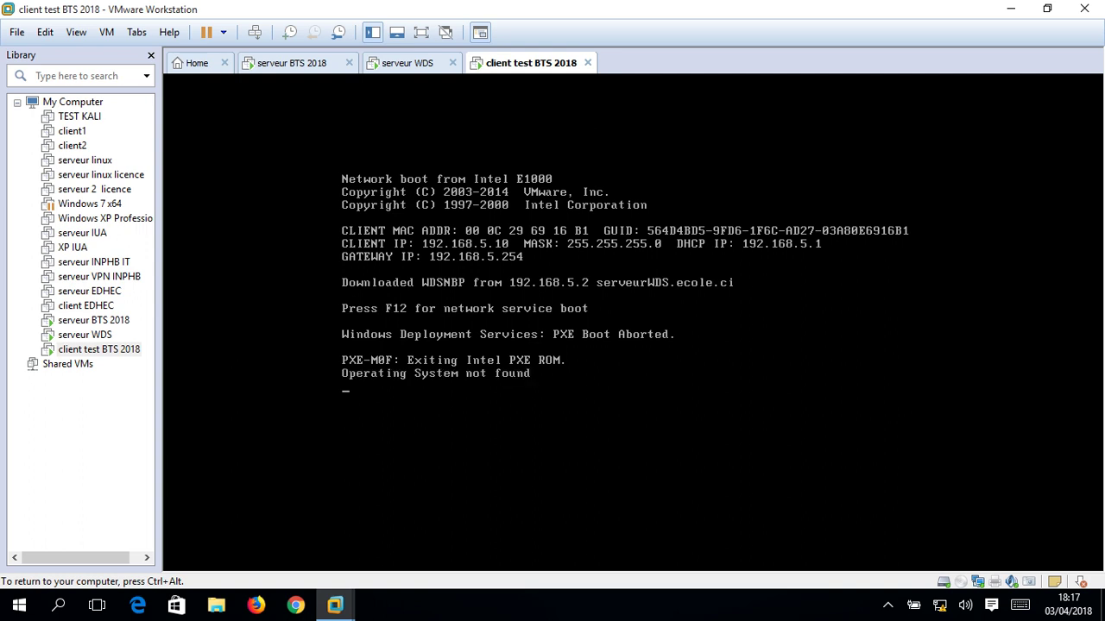
key(ctrl+alt)
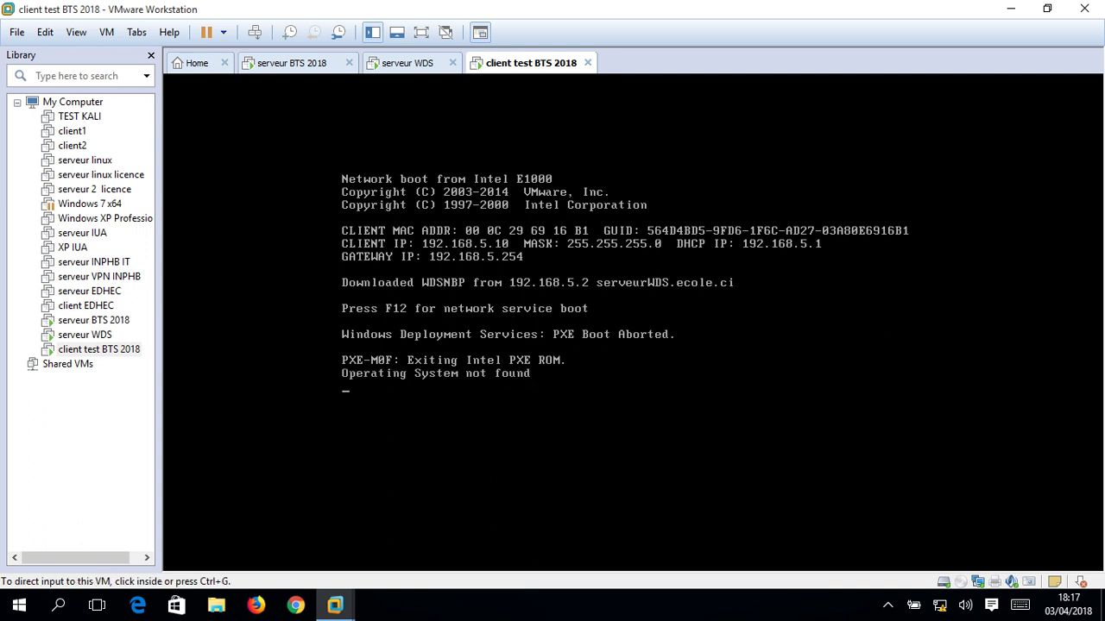
click(960, 582)
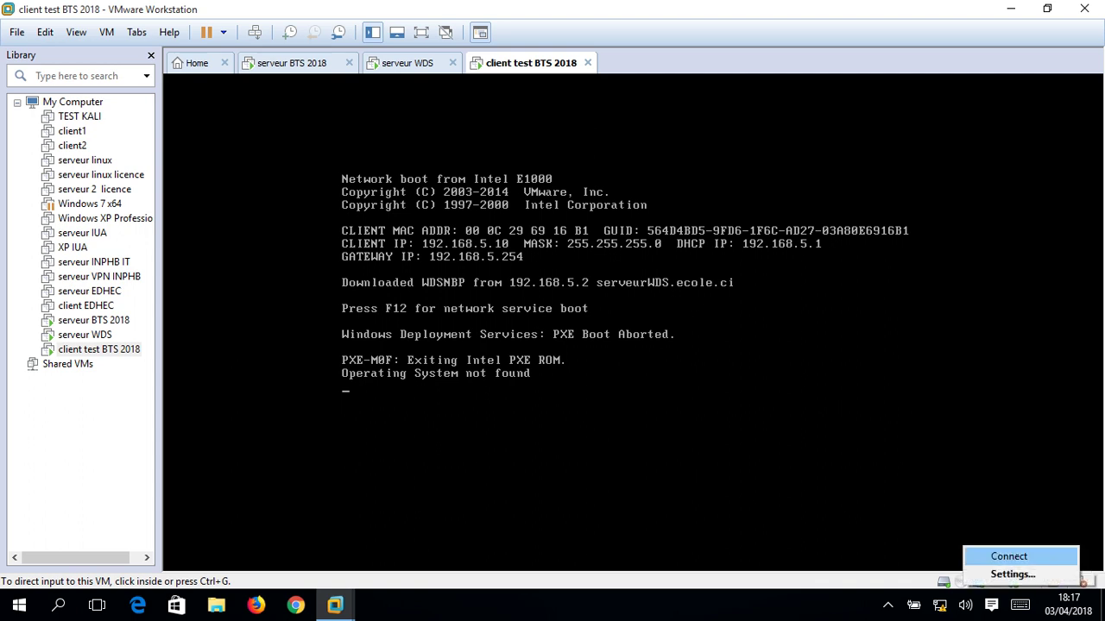
click(1008, 555)
click(652, 329)
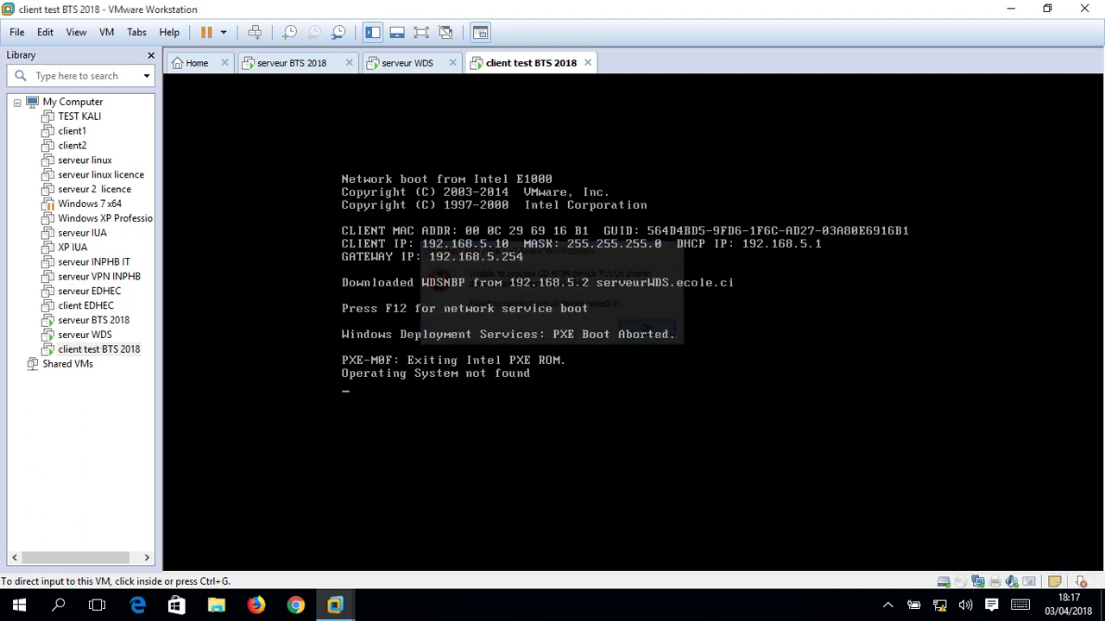
click(651, 330)
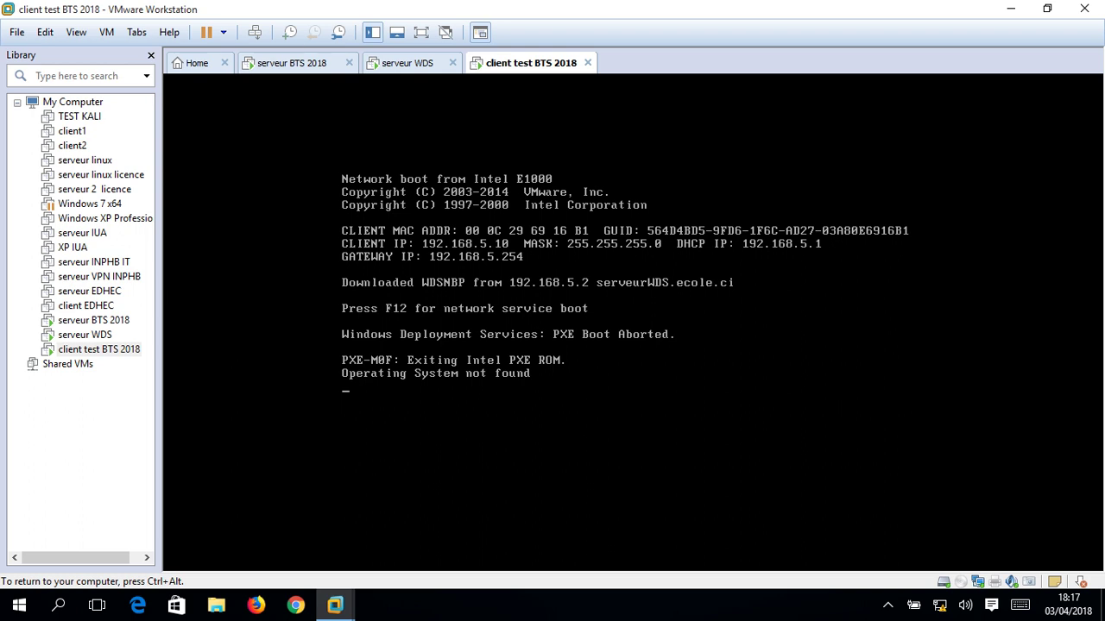
key(F12)
key(F12)
key(ctrl+alt)
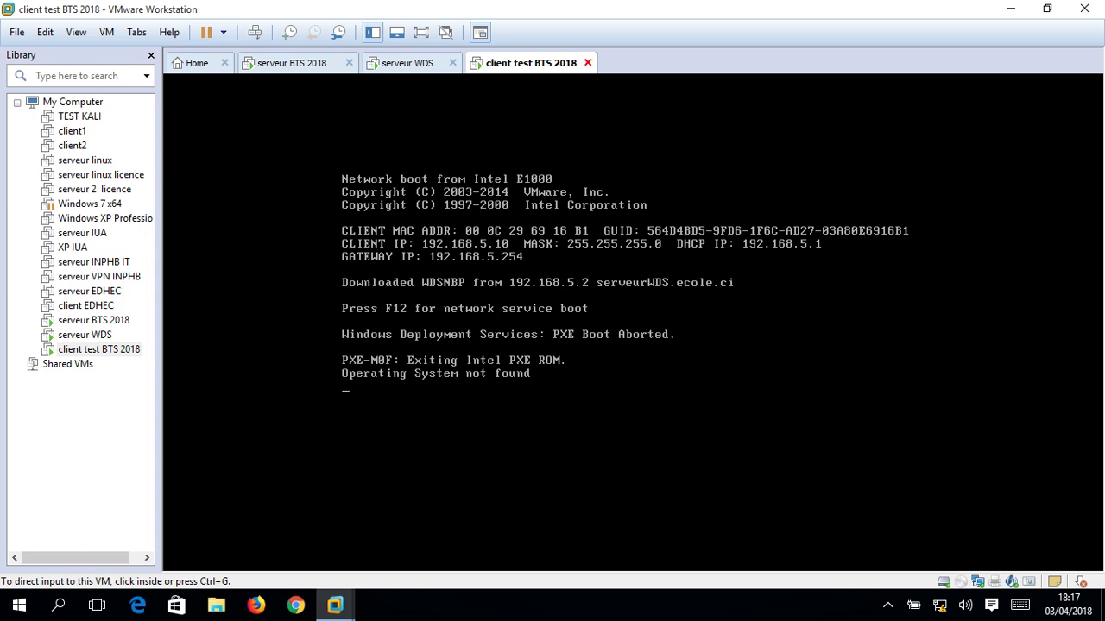
click(588, 62)
click(527, 329)
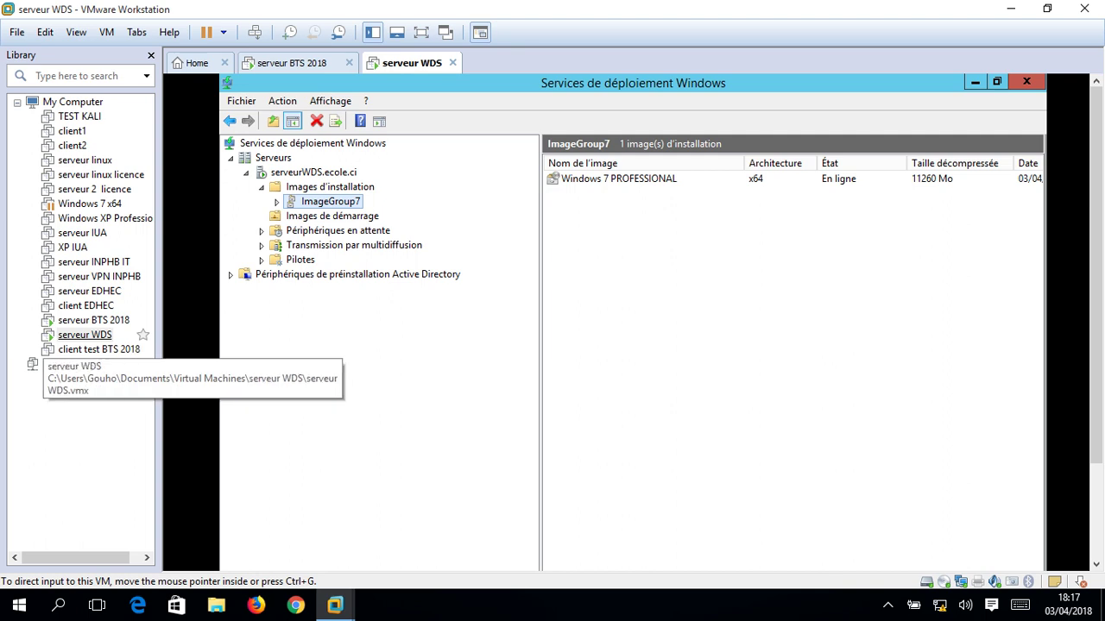
click(99, 349)
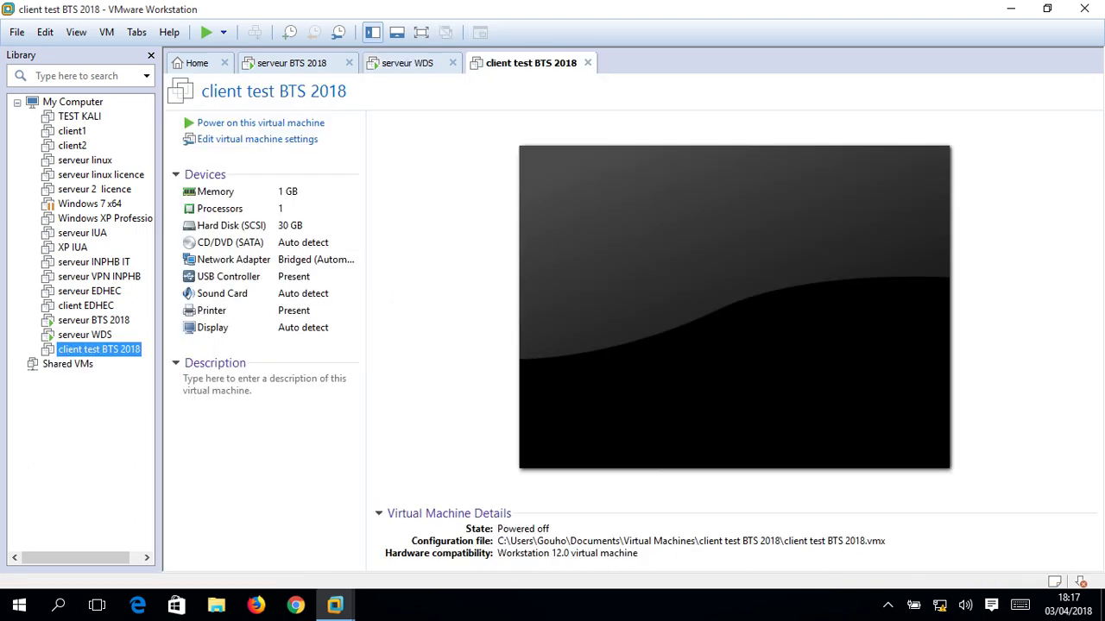
click(260, 123)
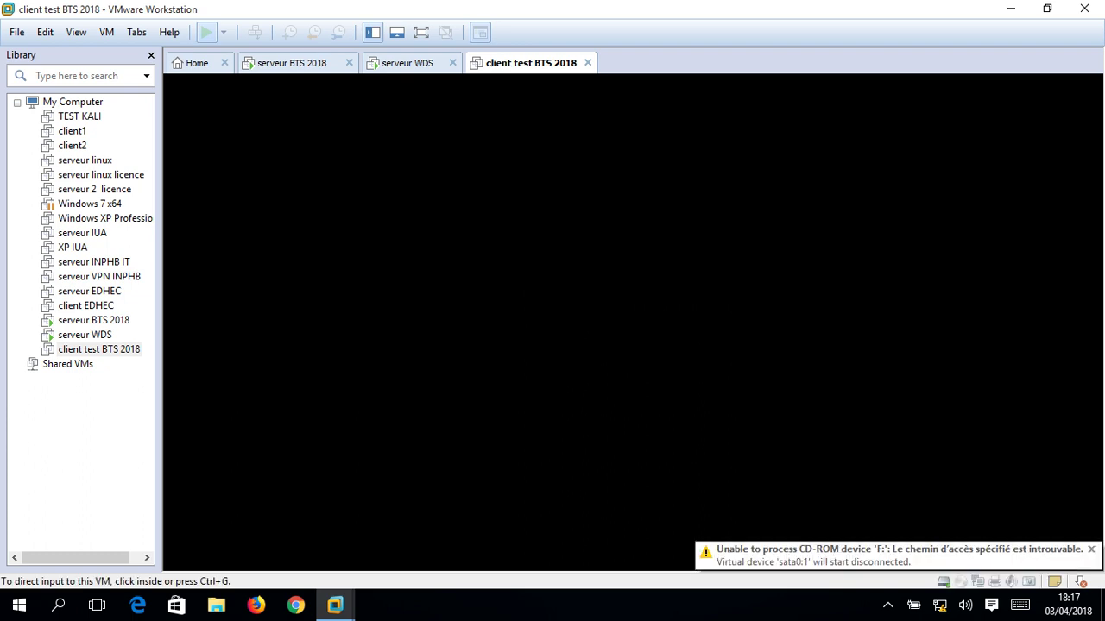
key(F12)
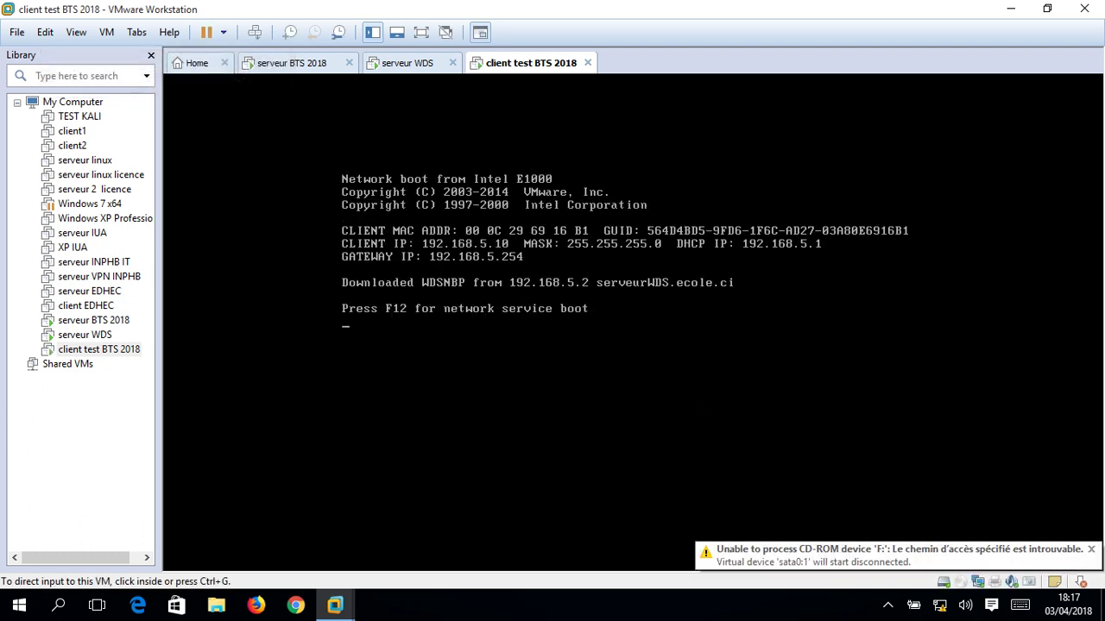
key(F12)
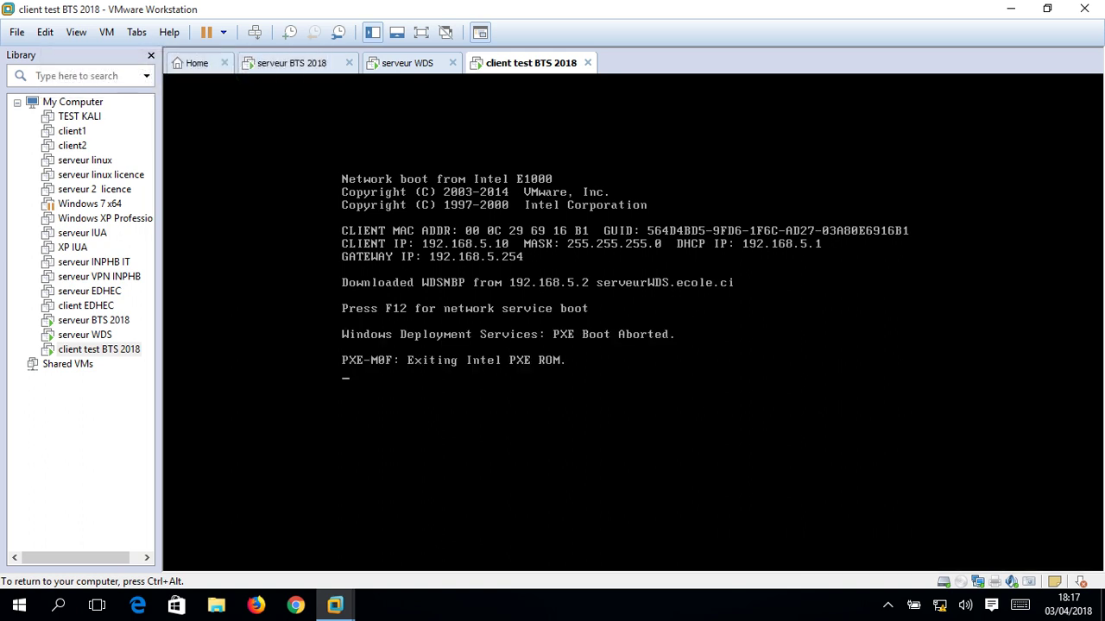
key(F12)
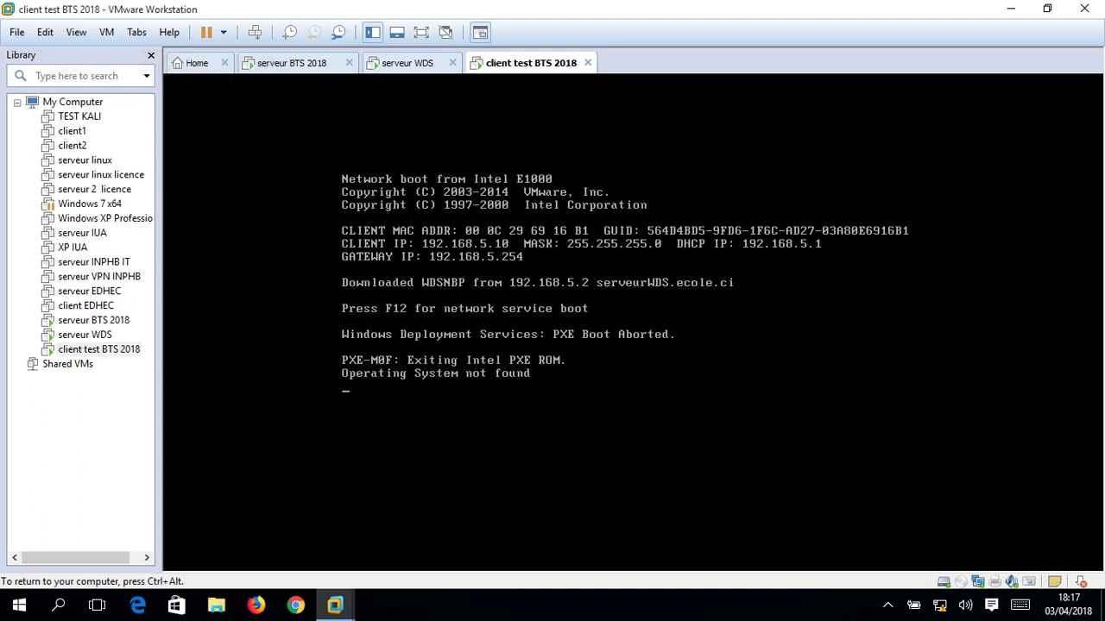
key(F12)
key(ctrl+alt)
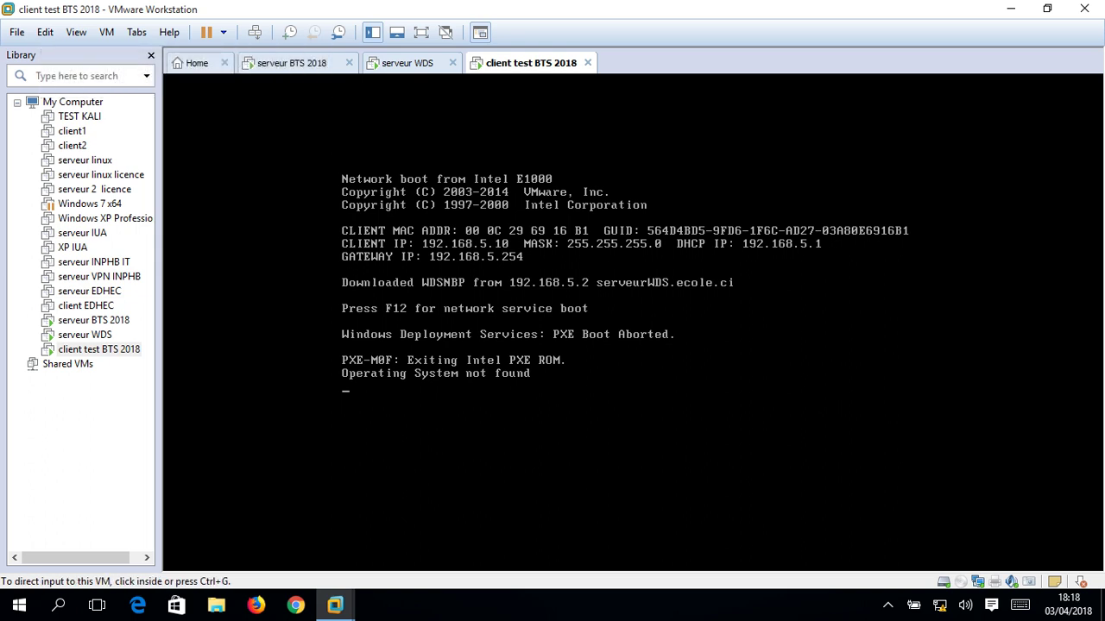
click(587, 63)
click(527, 329)
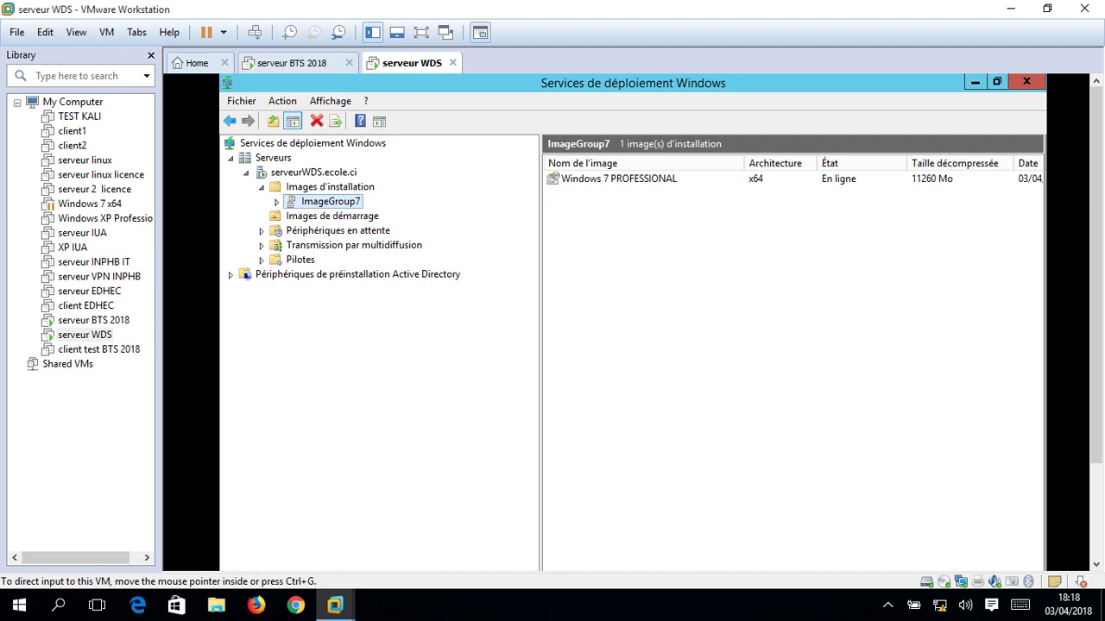
Power on client test BTS 2018 and press F12 repeatedly to request a PXE network boot.
click(99, 349)
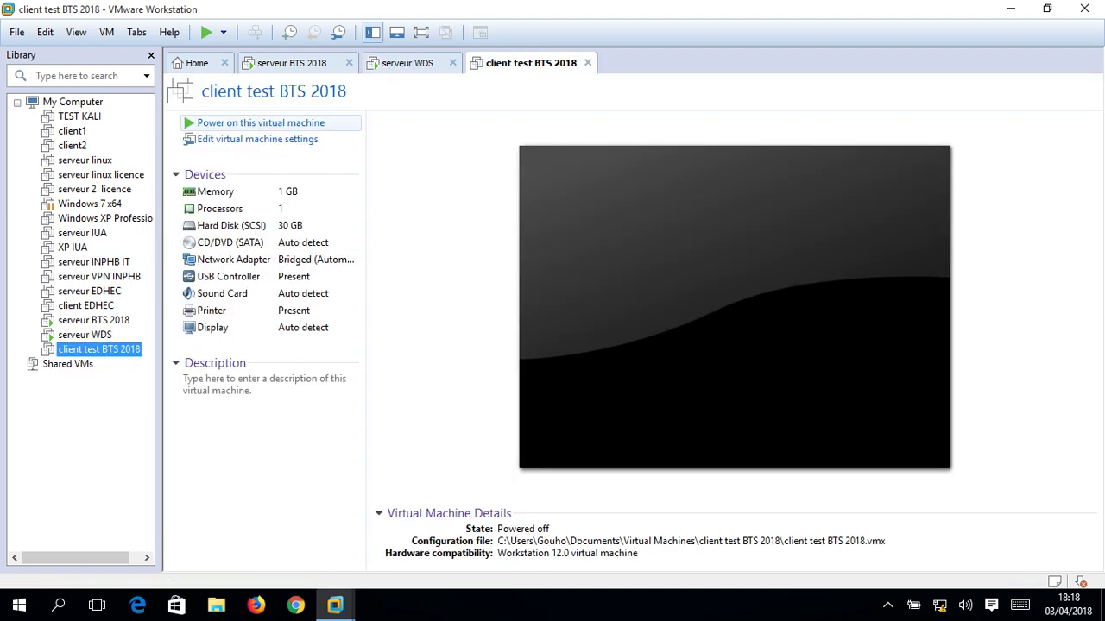
click(259, 123)
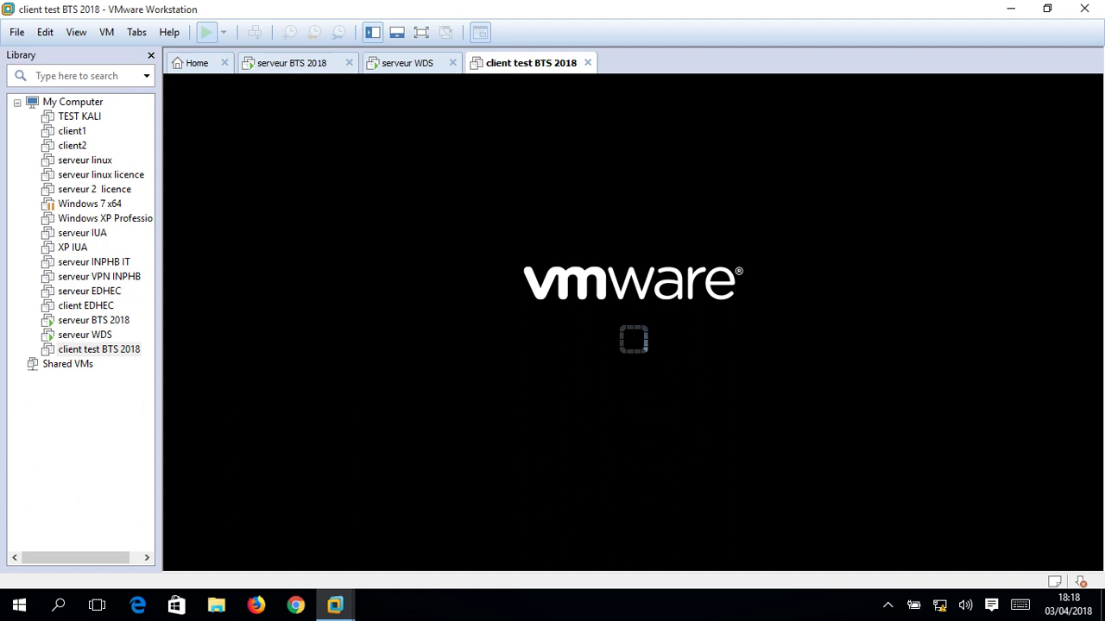
key(ctrl+g)
key(F12)
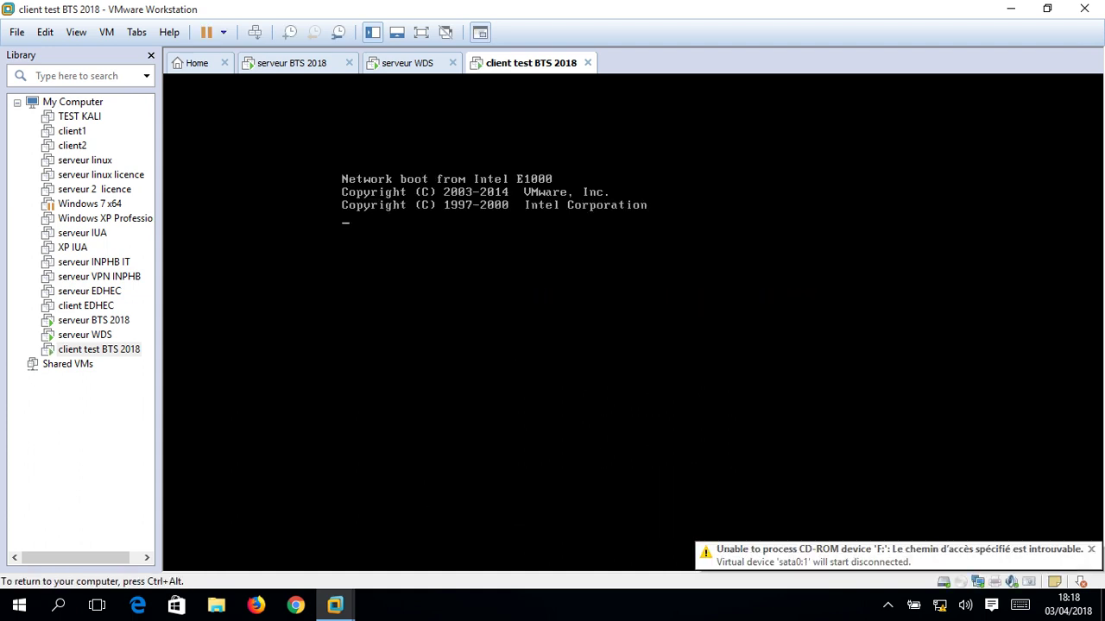
key(F12)
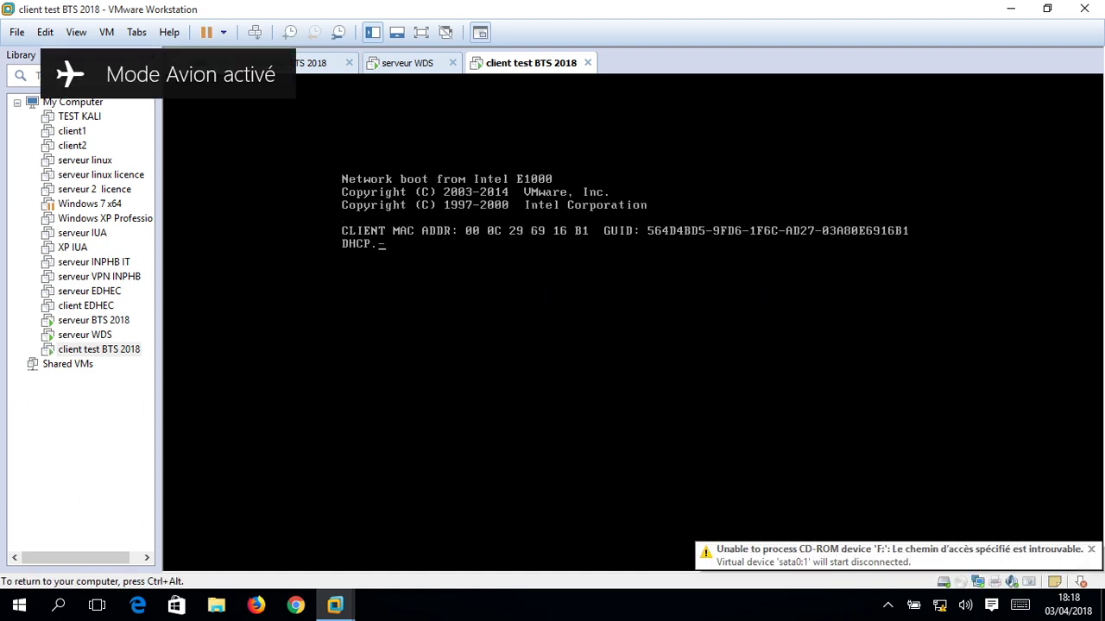
key(F12)
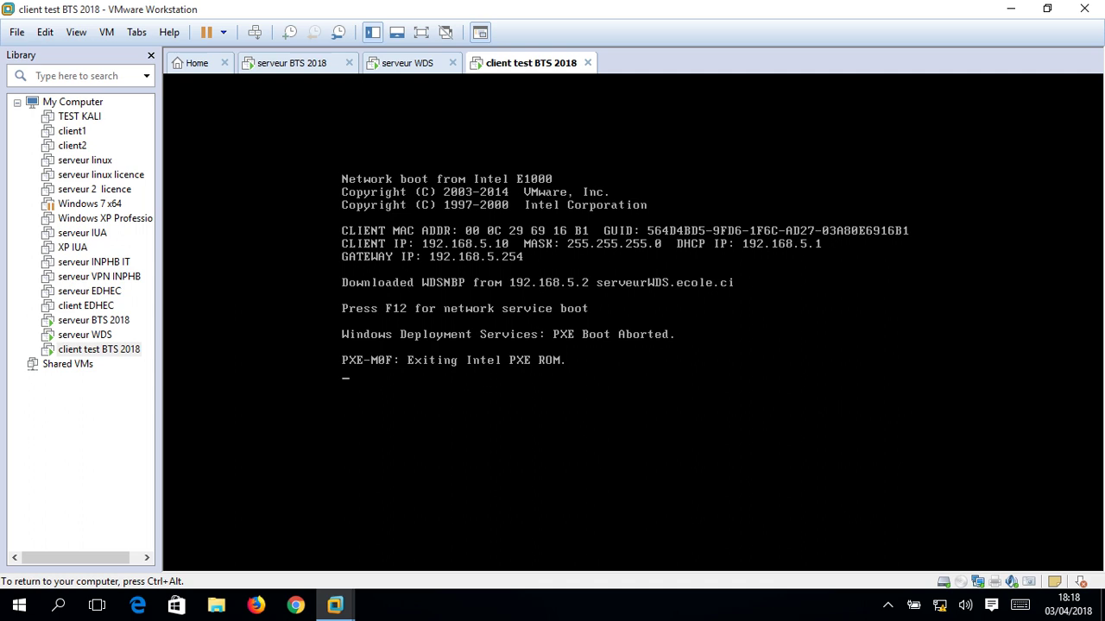
key(F12)
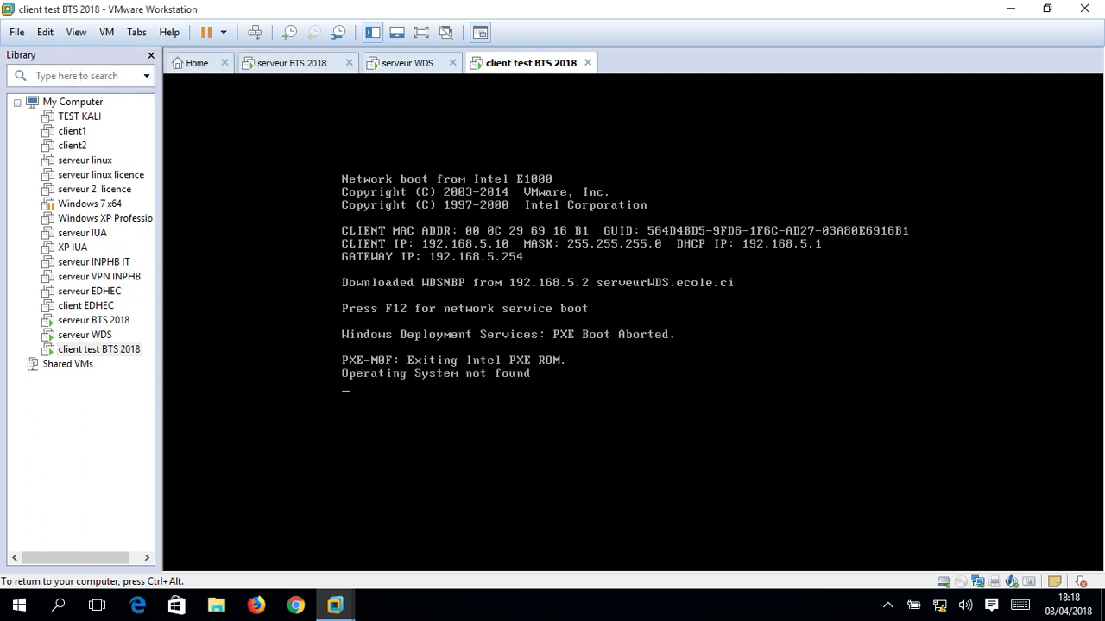
key(ctrl+alt)
key(ctrl+g)
key(F12)
key(ctrl+alt)
Try to connect the virtual CD drive and dismiss the connection error.
click(1081, 582)
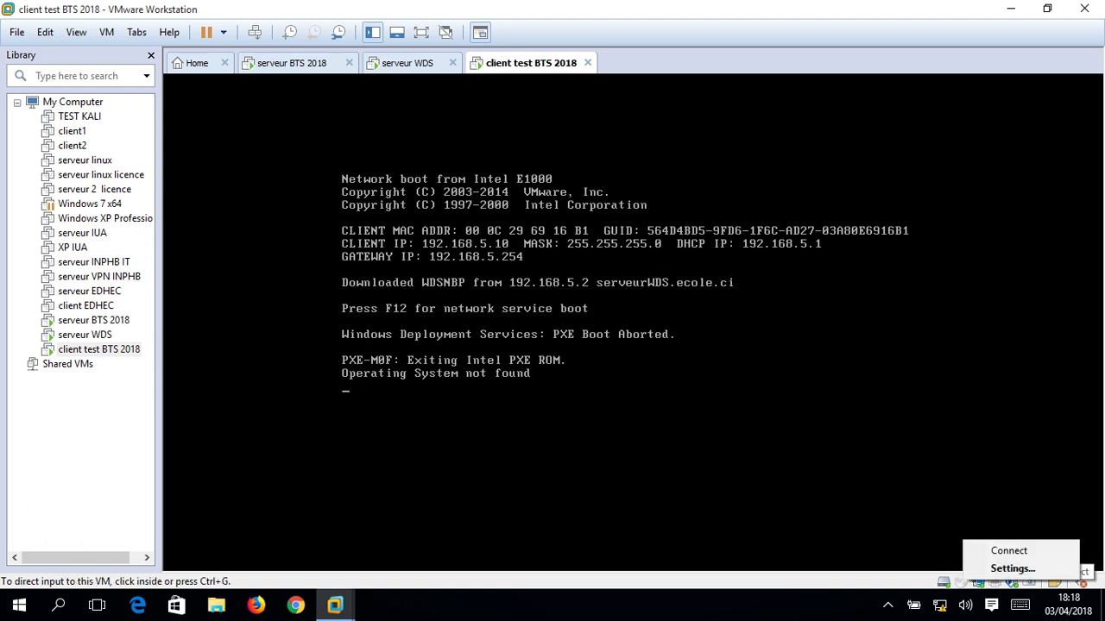
click(1008, 551)
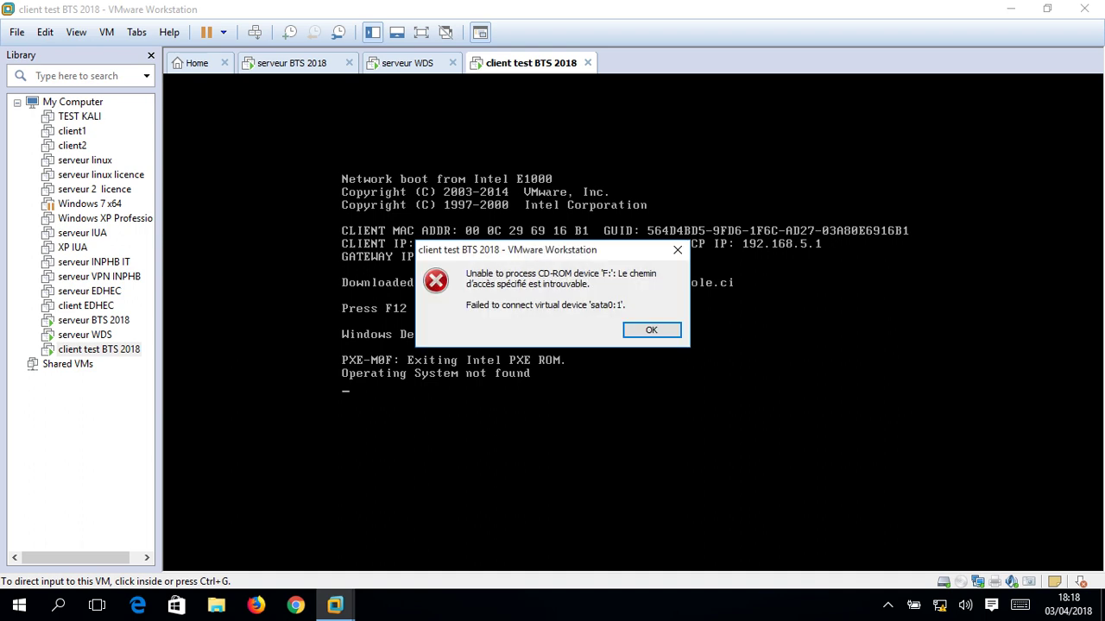
click(652, 330)
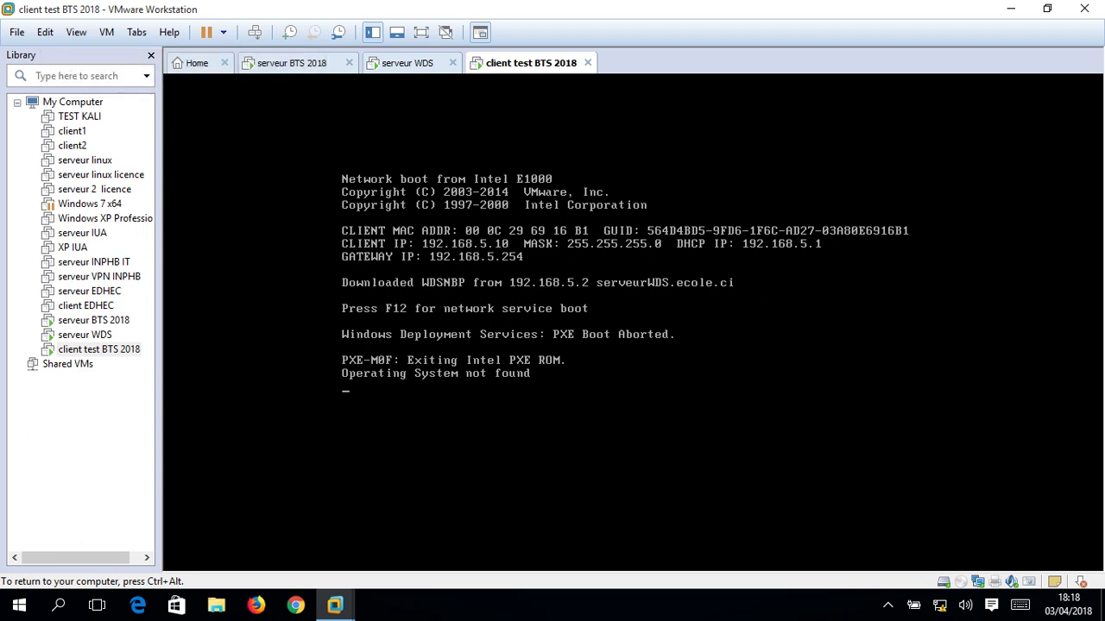
Release input from the VM and bring up the VM menu's Power options.
key(ctrl+alt)
click(107, 32)
key(Right)
key(Left)
key(Down)
key(Up)
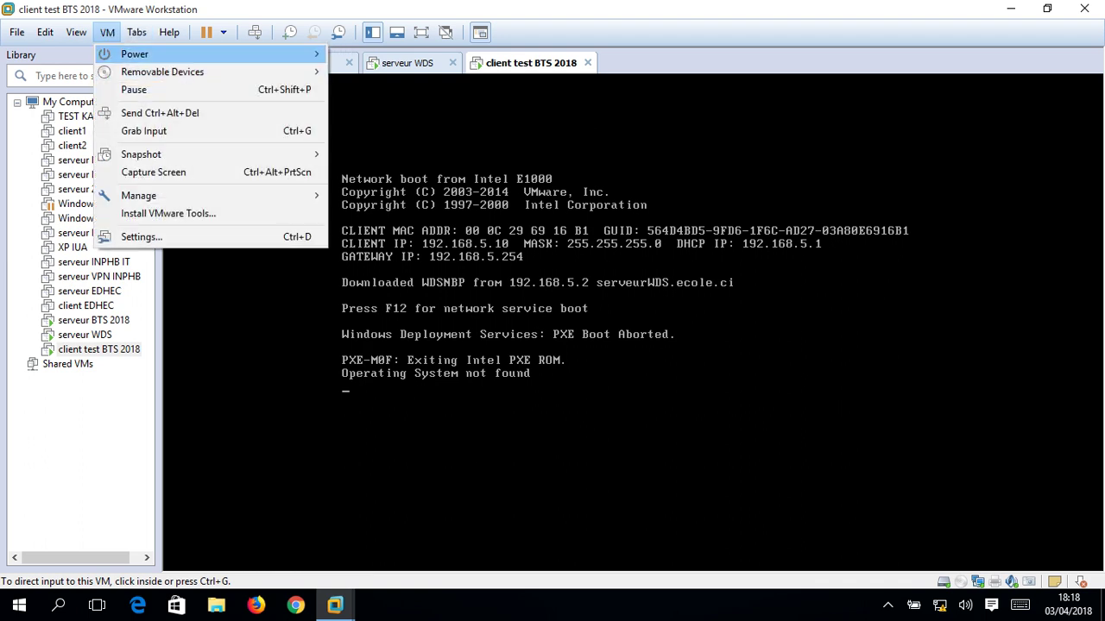
Restart the client guest from the Power menu and press F12 for a network boot.
key(Right)
key(Down)
key(Down)
key(Return)
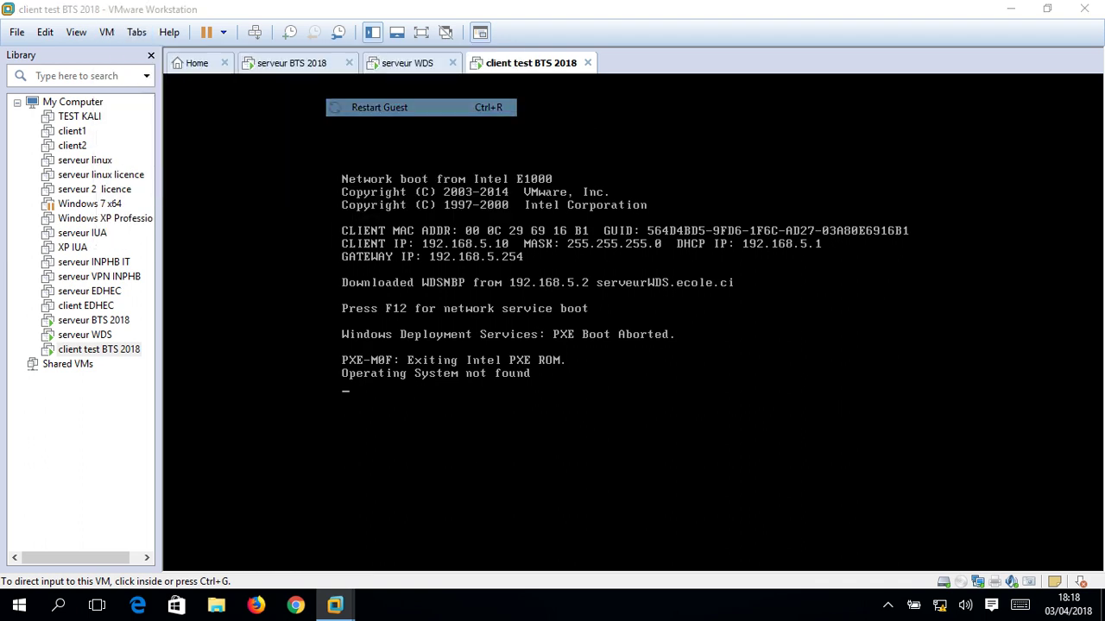
key(Return)
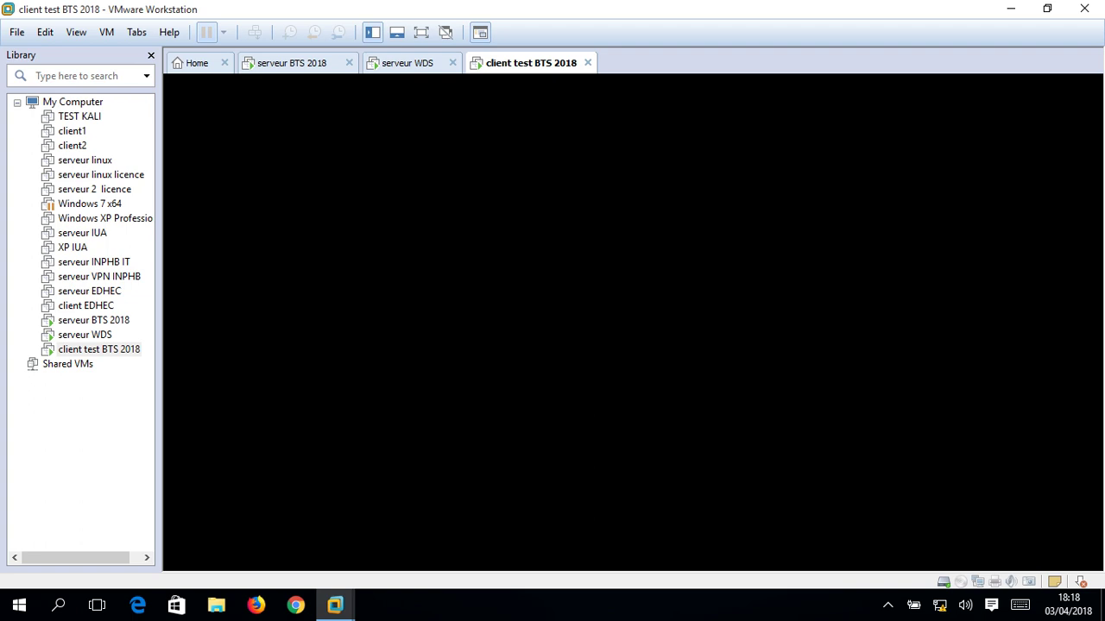
key(F12)
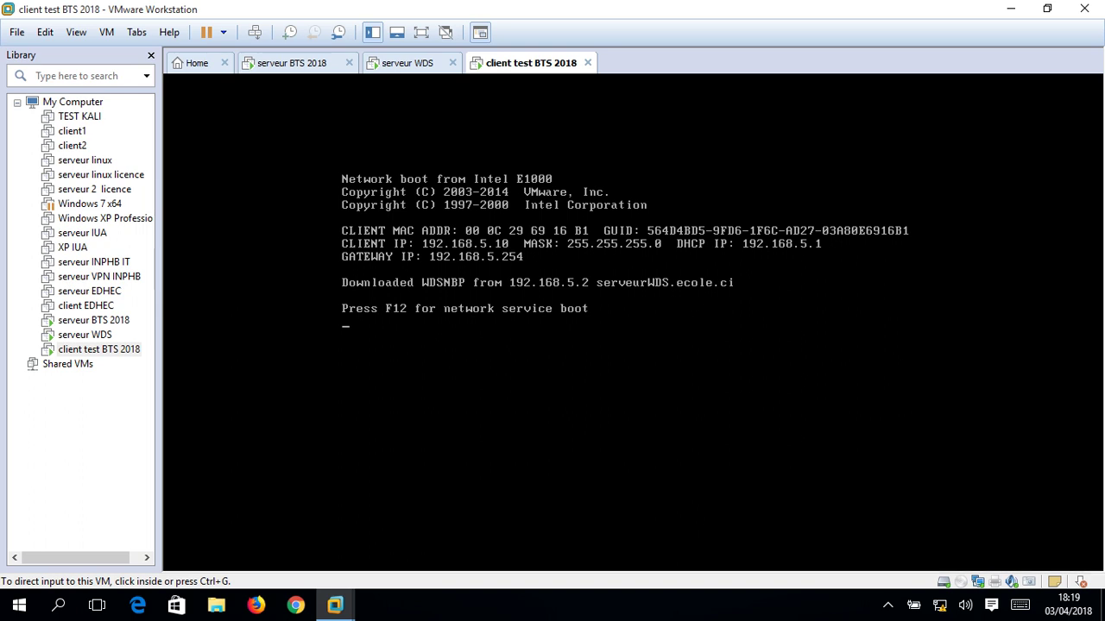
key(ctrl+g)
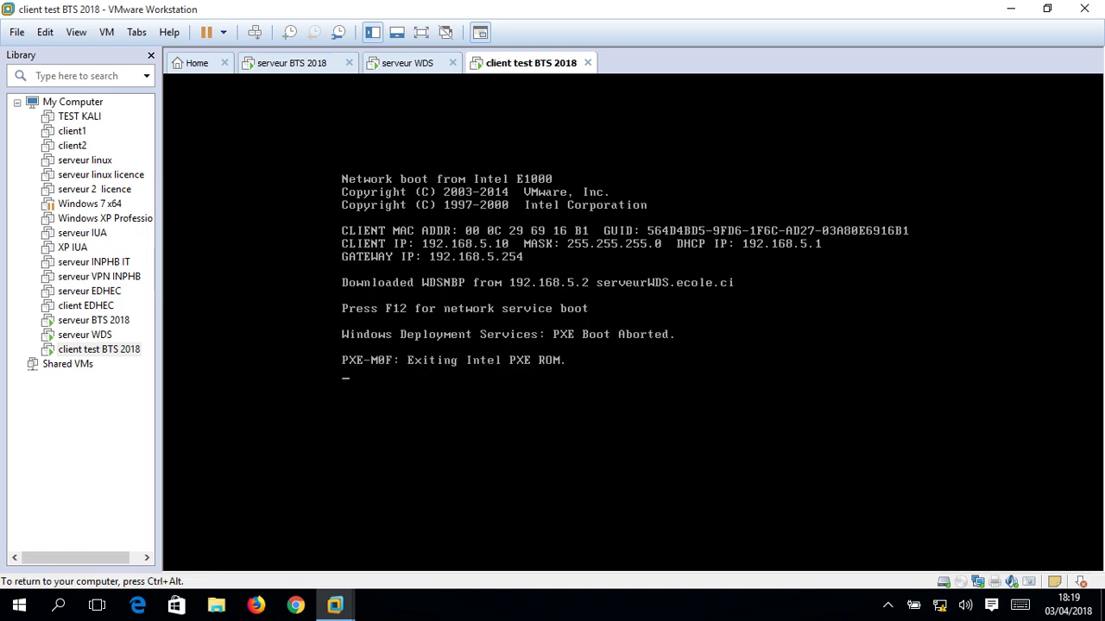
key(ctrl+alt)
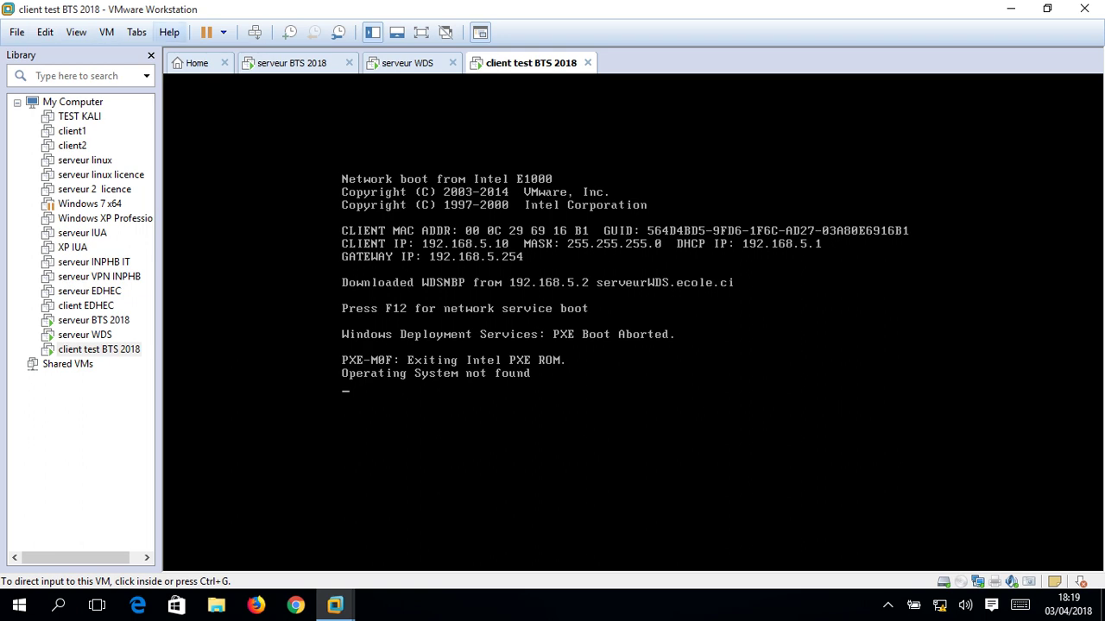
Restart the client guest again via VM > Power > Restart Guest and retry F12.
click(105, 32)
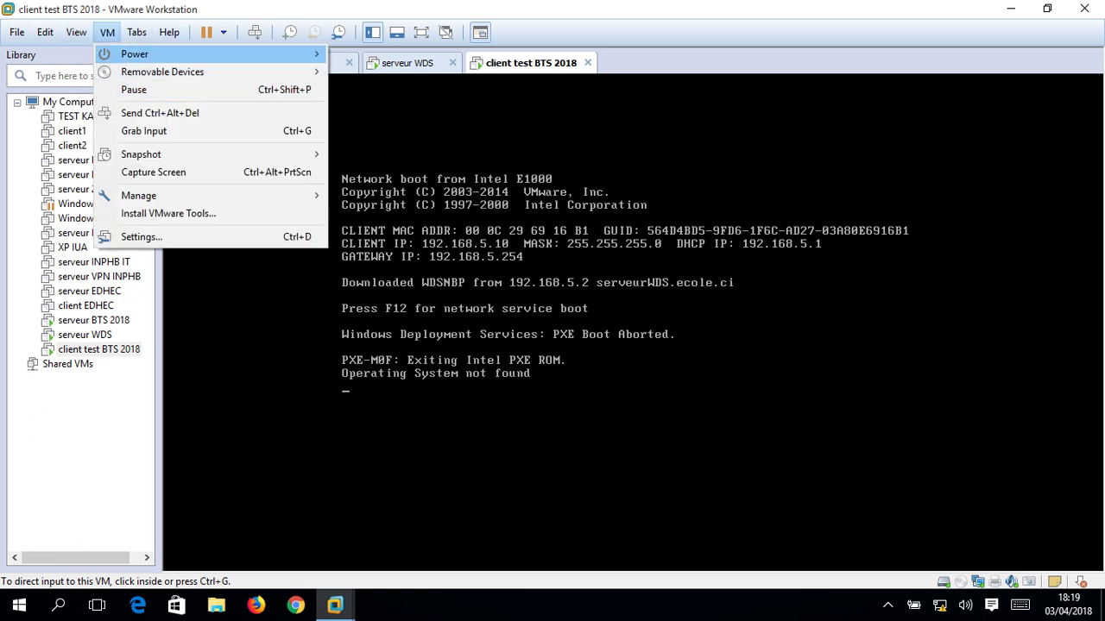
mouse_move(134, 54)
click(380, 107)
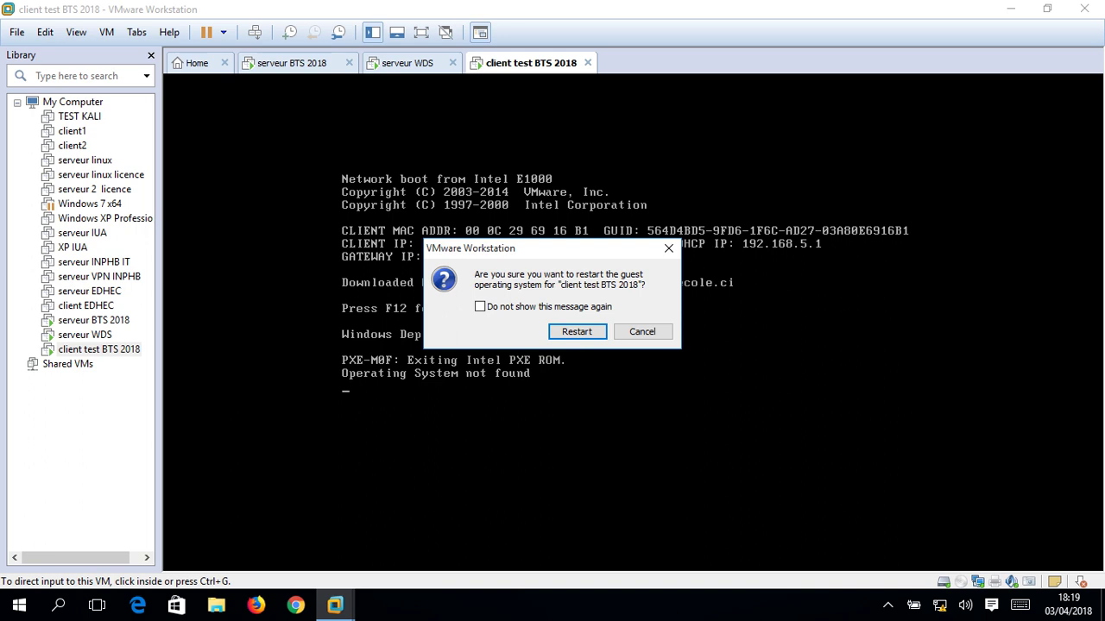
click(578, 331)
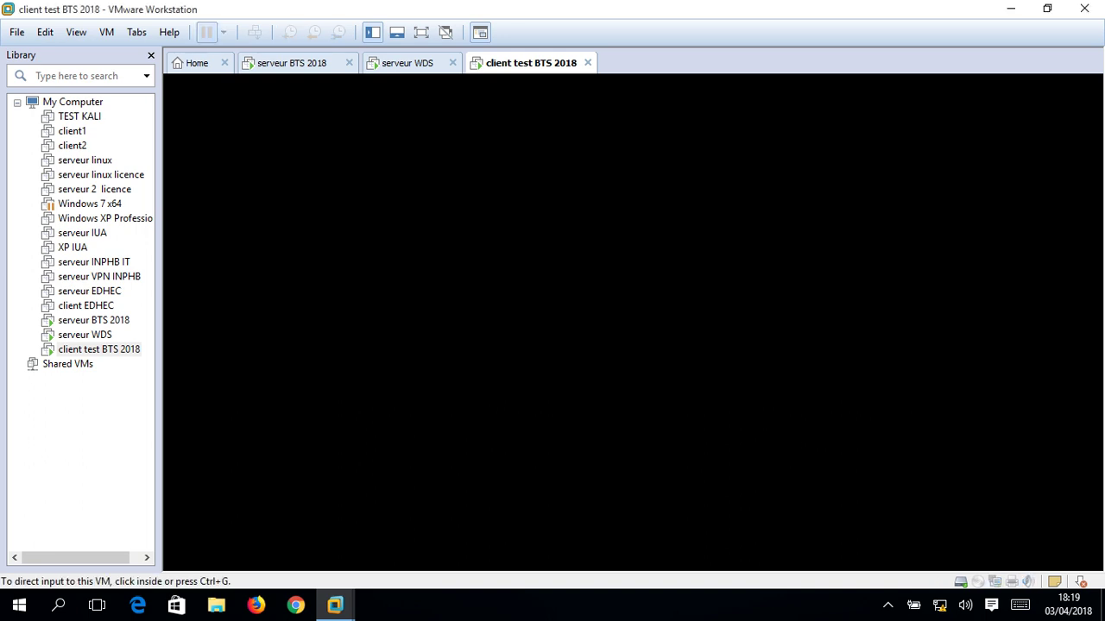
key(F12)
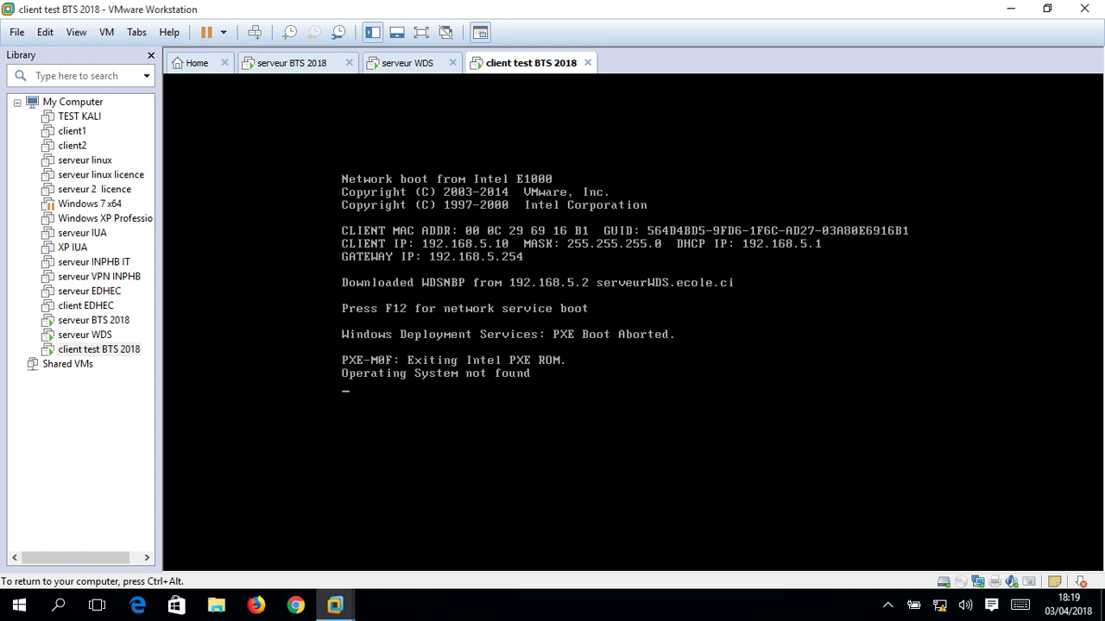
key(ctrl+alt)
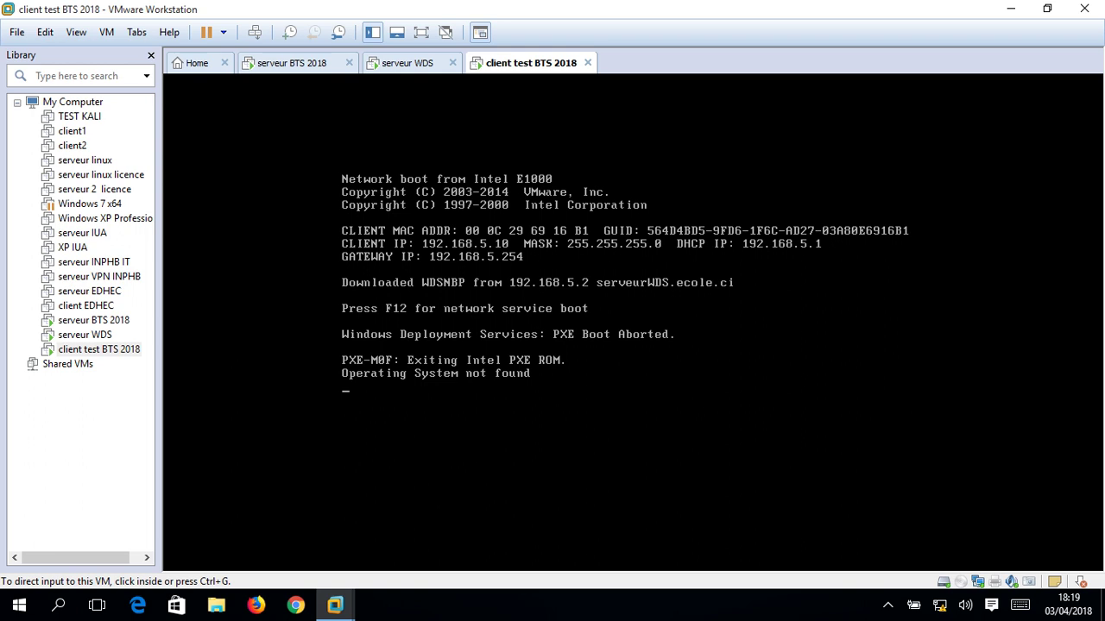
Power off the client VM via VM > Power > Power Off and confirm.
click(107, 32)
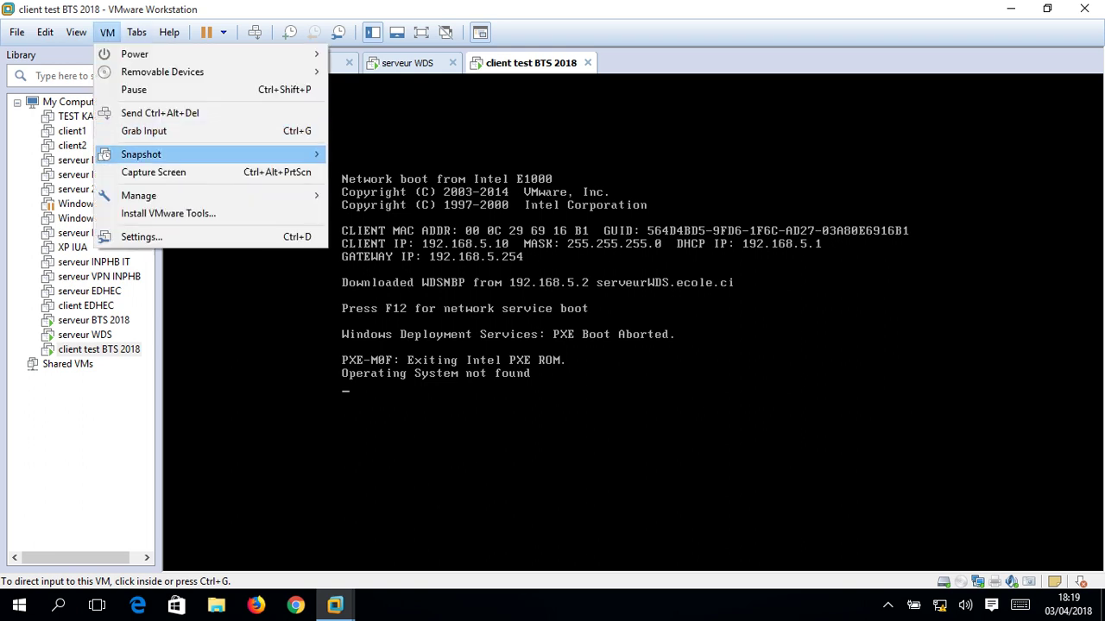
mouse_move(134, 54)
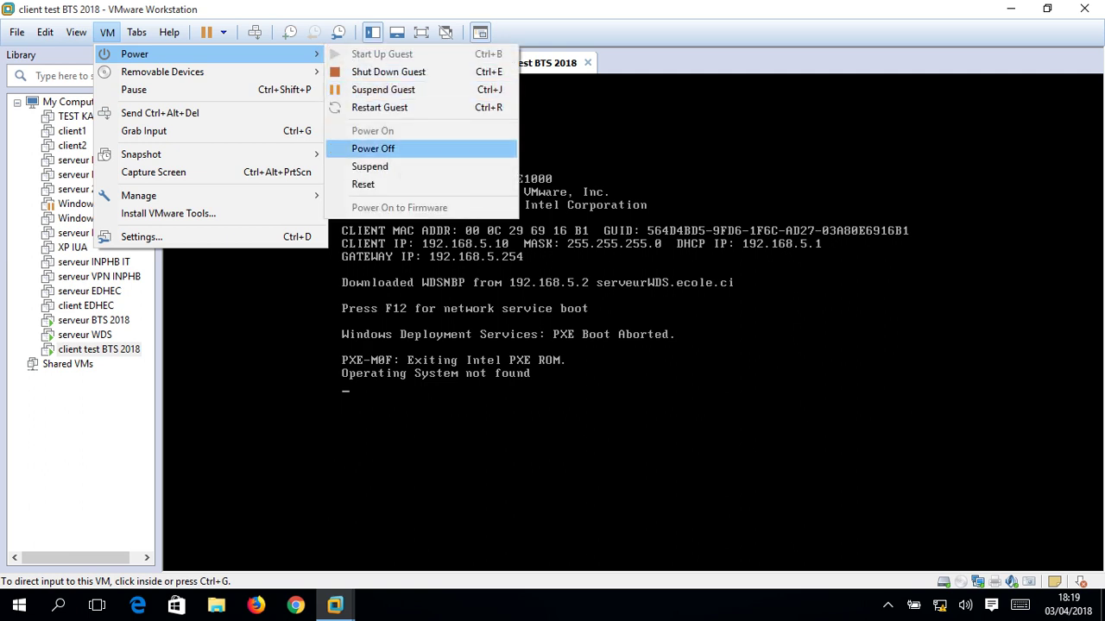
click(373, 148)
click(576, 345)
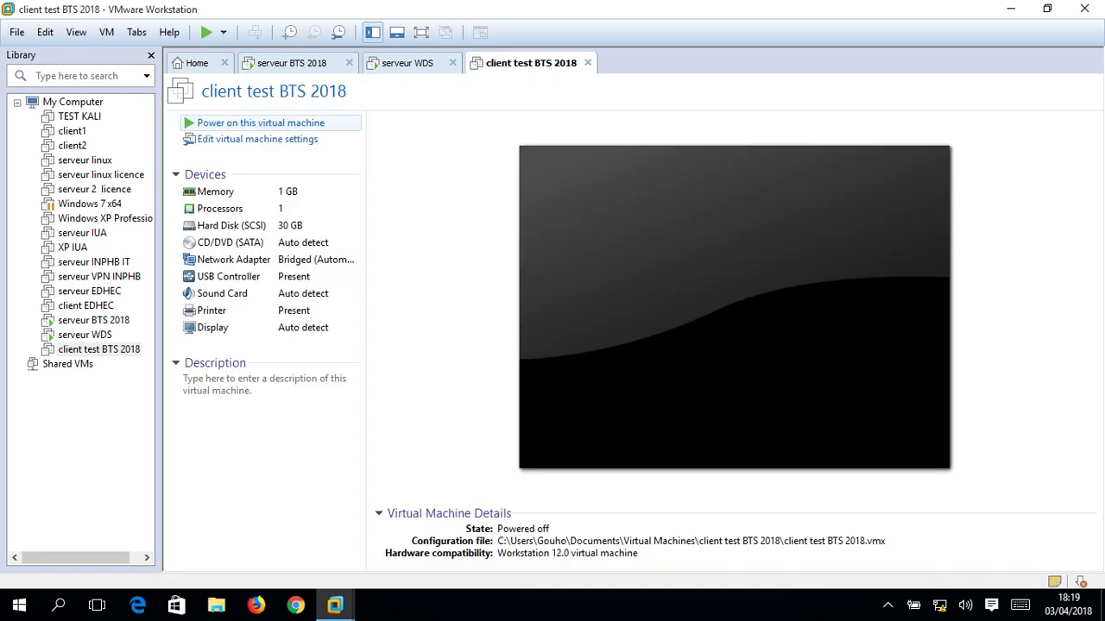
Power the client VM back on with F12, then switch to the serveur WDS tab.
click(260, 123)
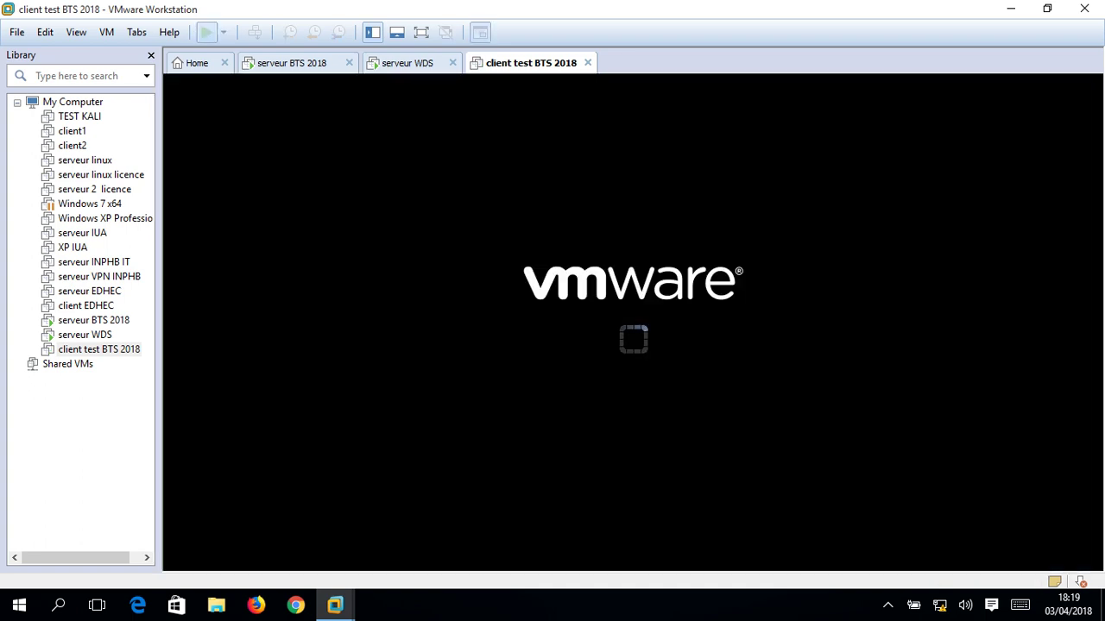
key(F12)
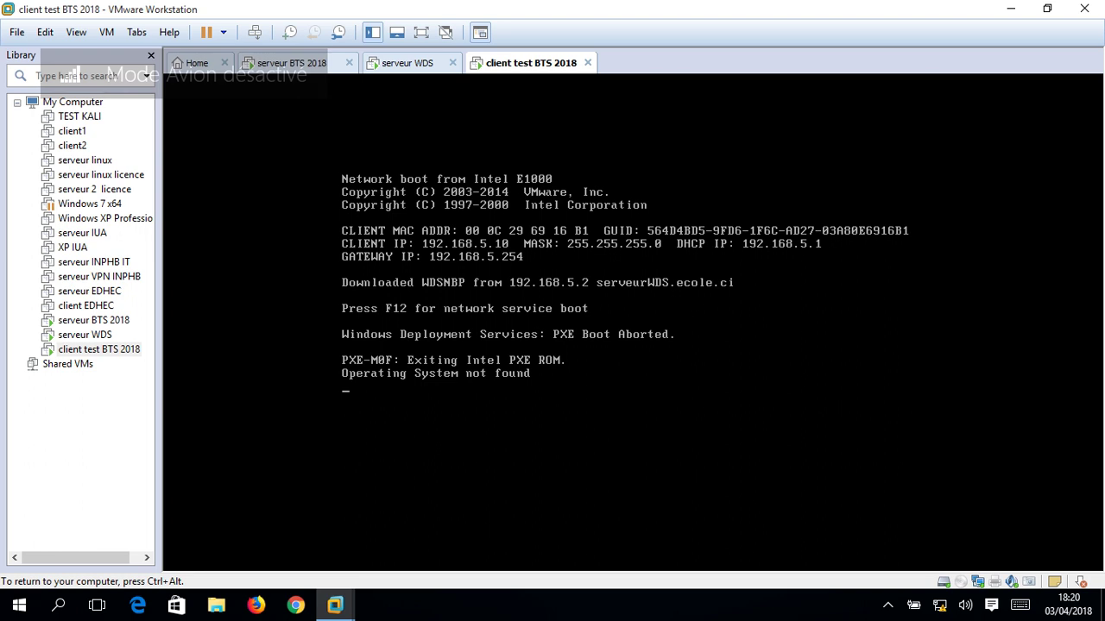
key(ctrl+alt)
click(406, 63)
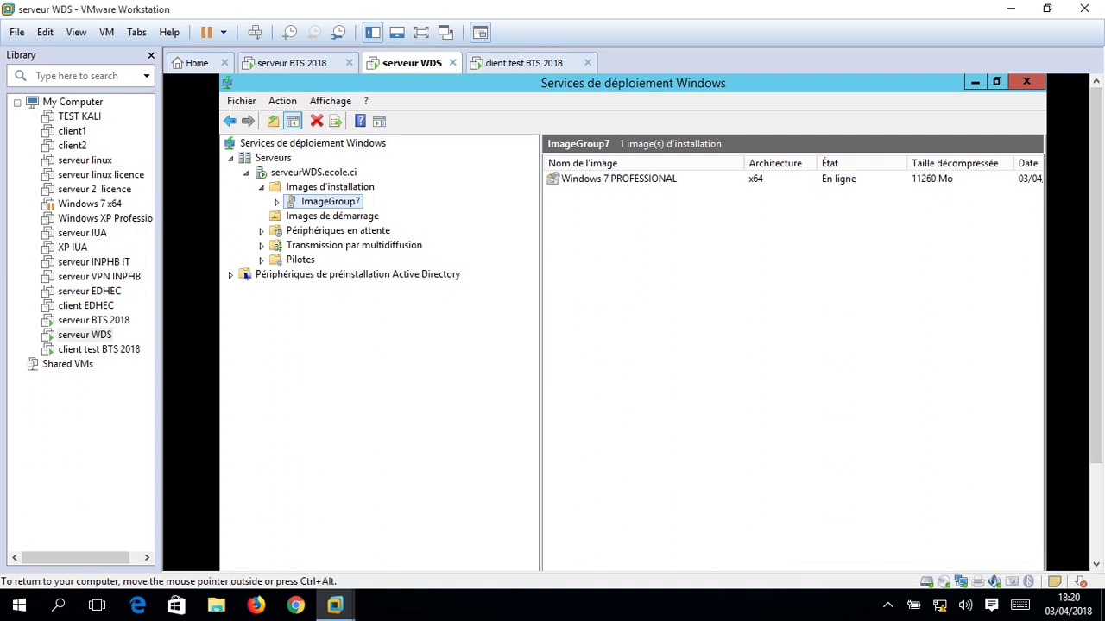
Review the WDS boot images and ImageGroup7 install images, then focus the client VM console.
click(331, 216)
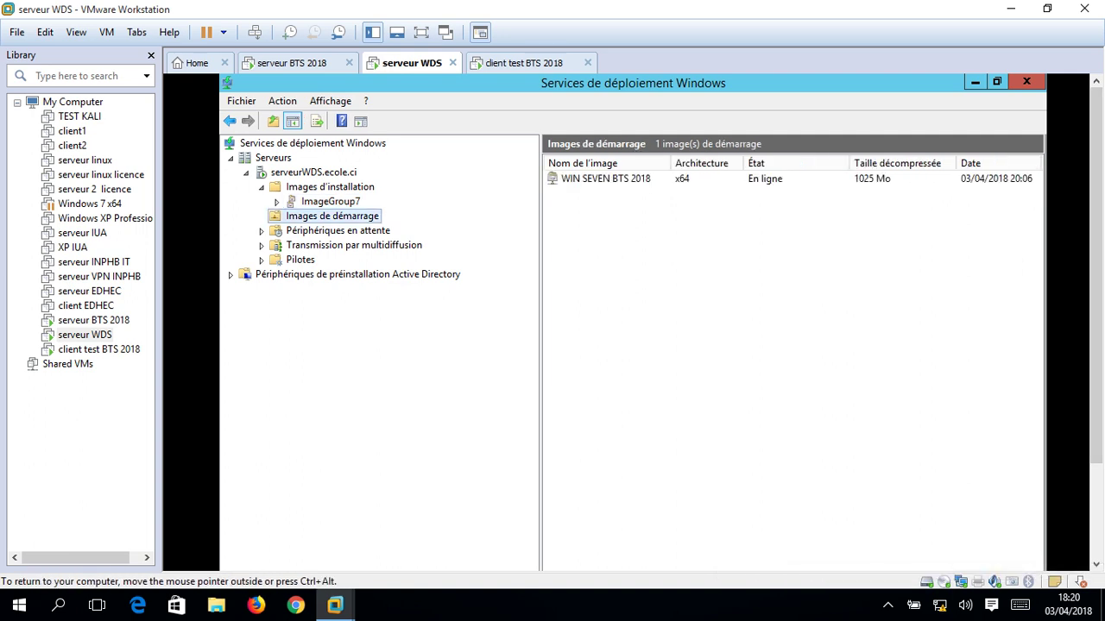
click(331, 201)
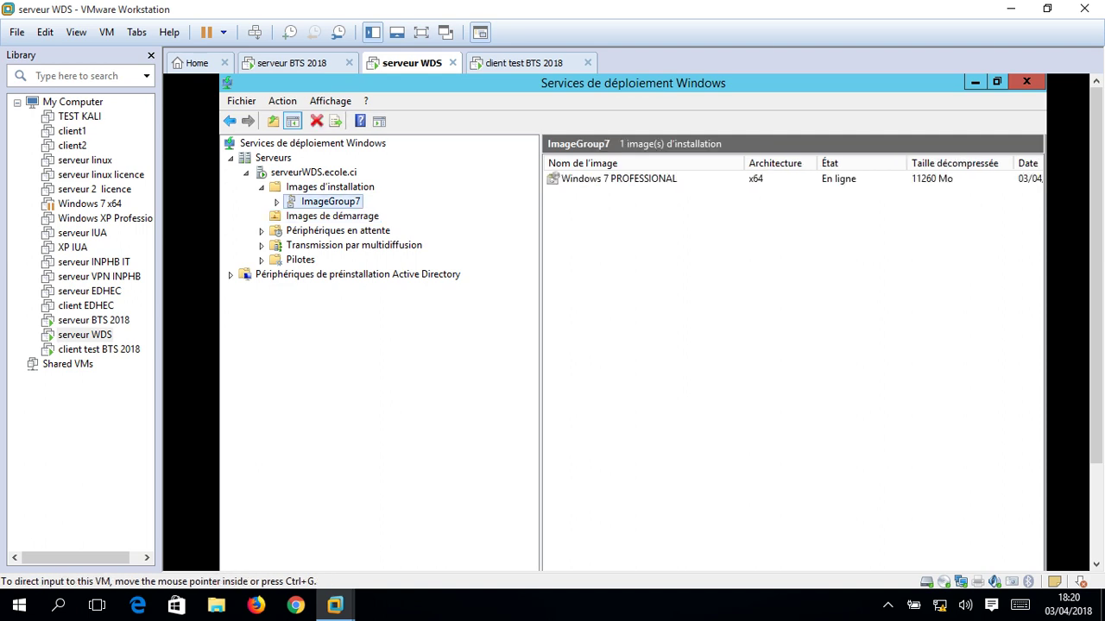
click(531, 63)
click(630, 432)
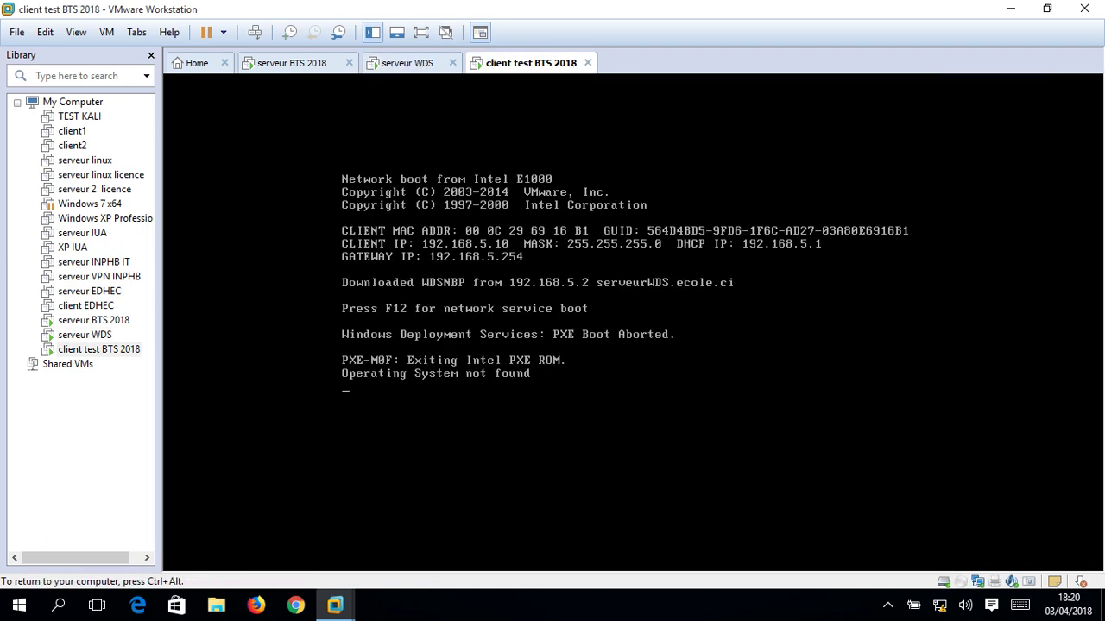
Repeatedly press the boot key on the client VM to trigger a network boot.
key(XF86RFKill)
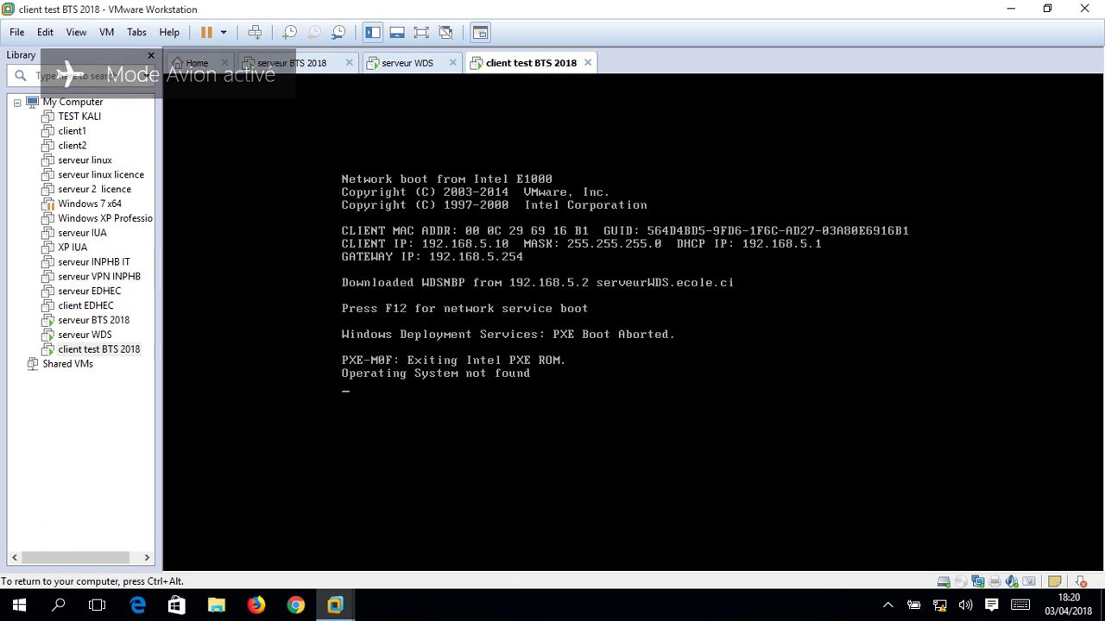
key(XF86RFKill)
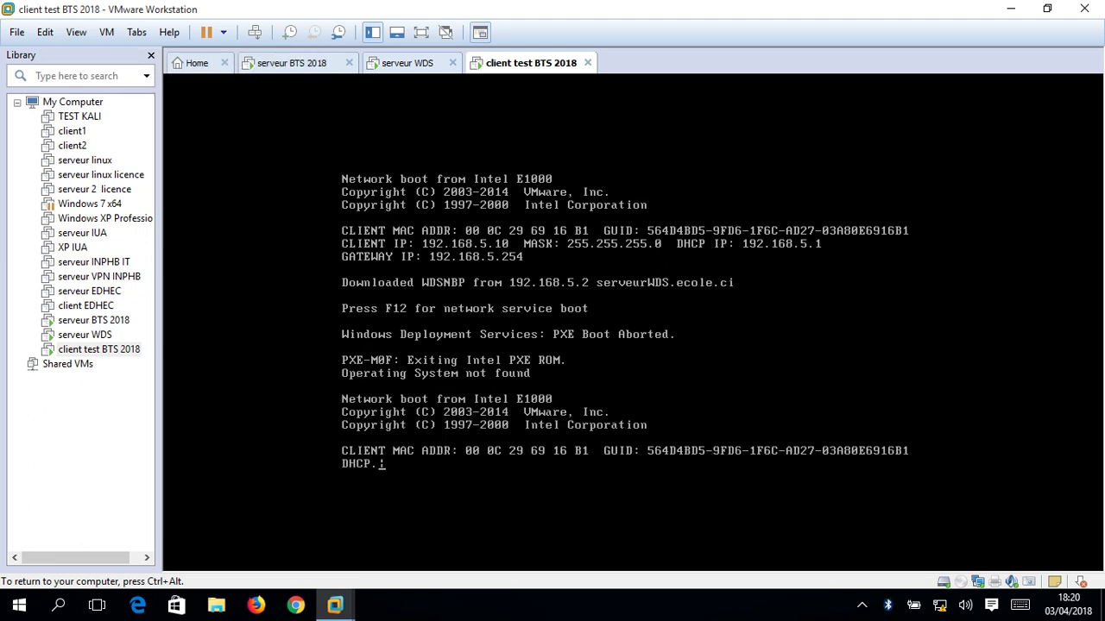
key(XF86RFKill)
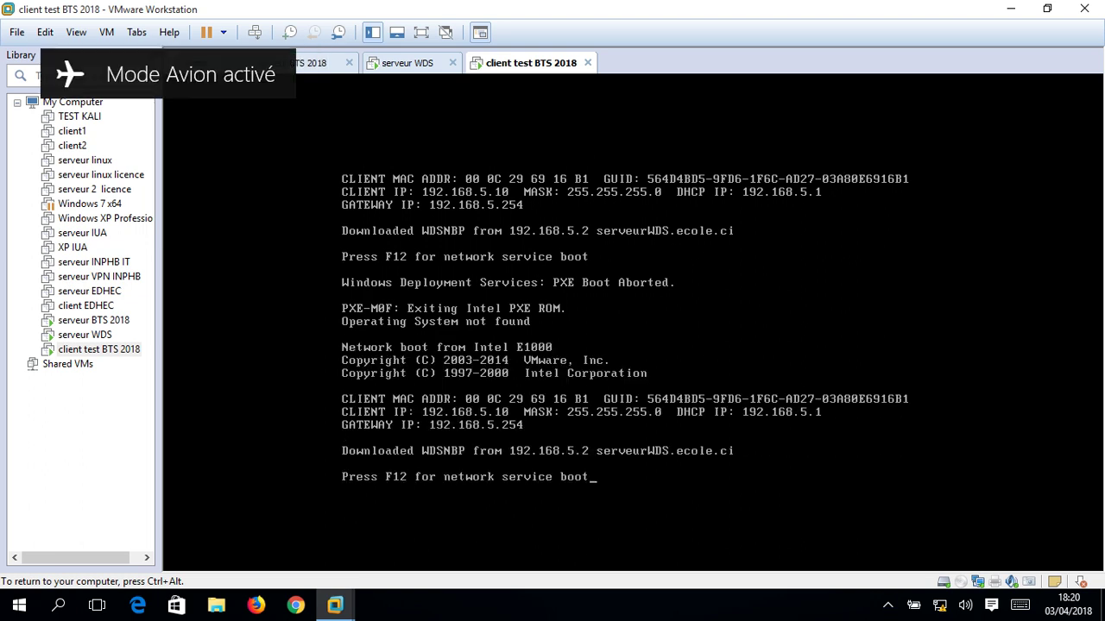
key(XF86RFKill)
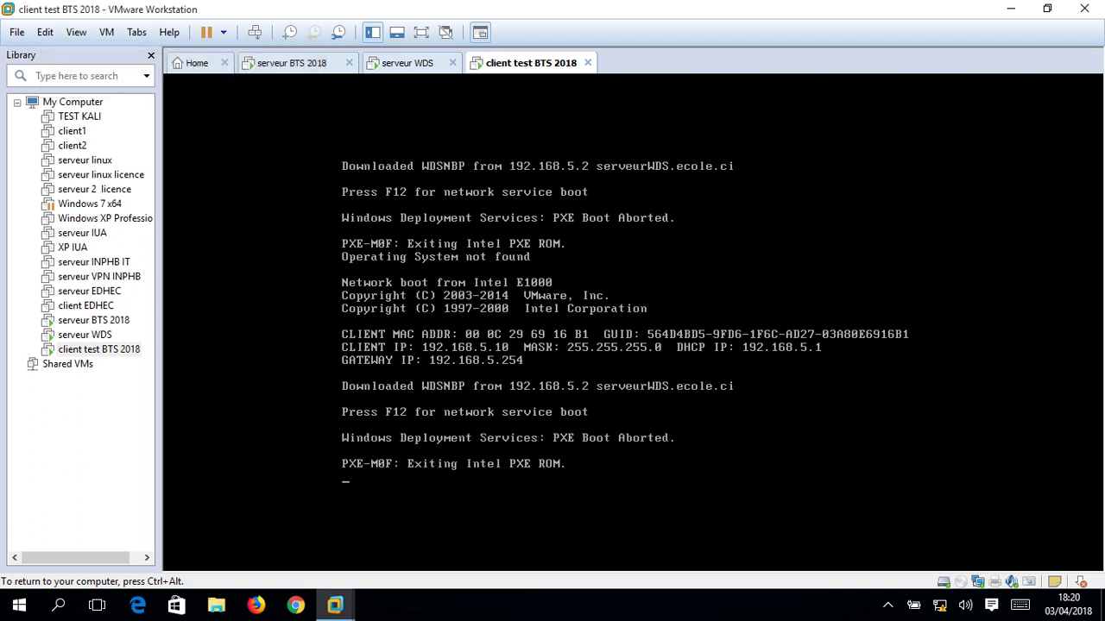
key(XF86RFKill)
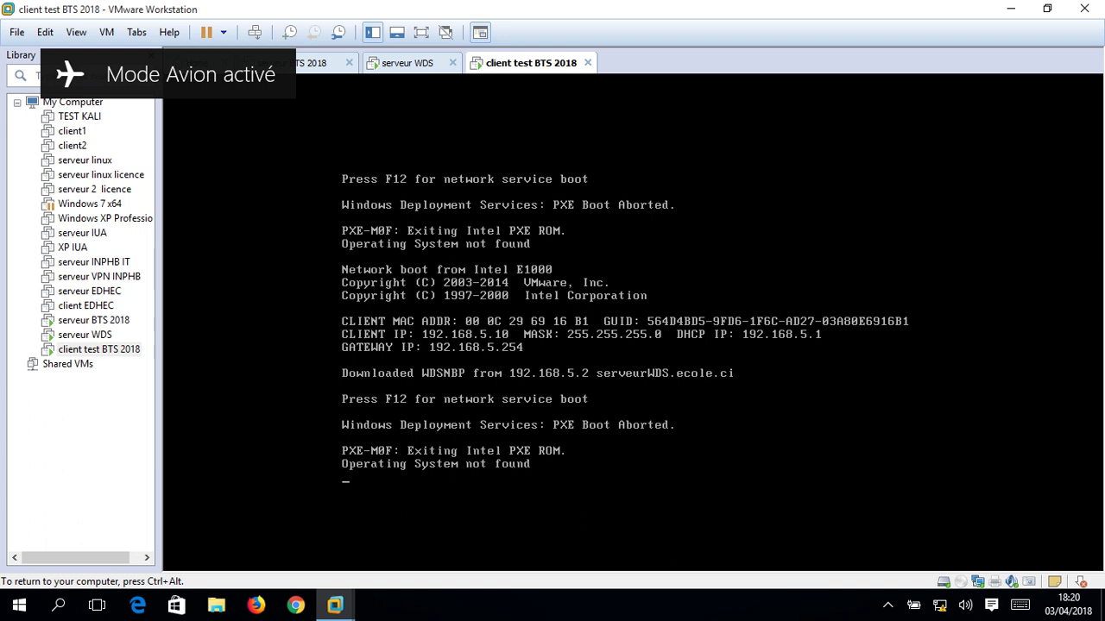
key(XF86RFKill)
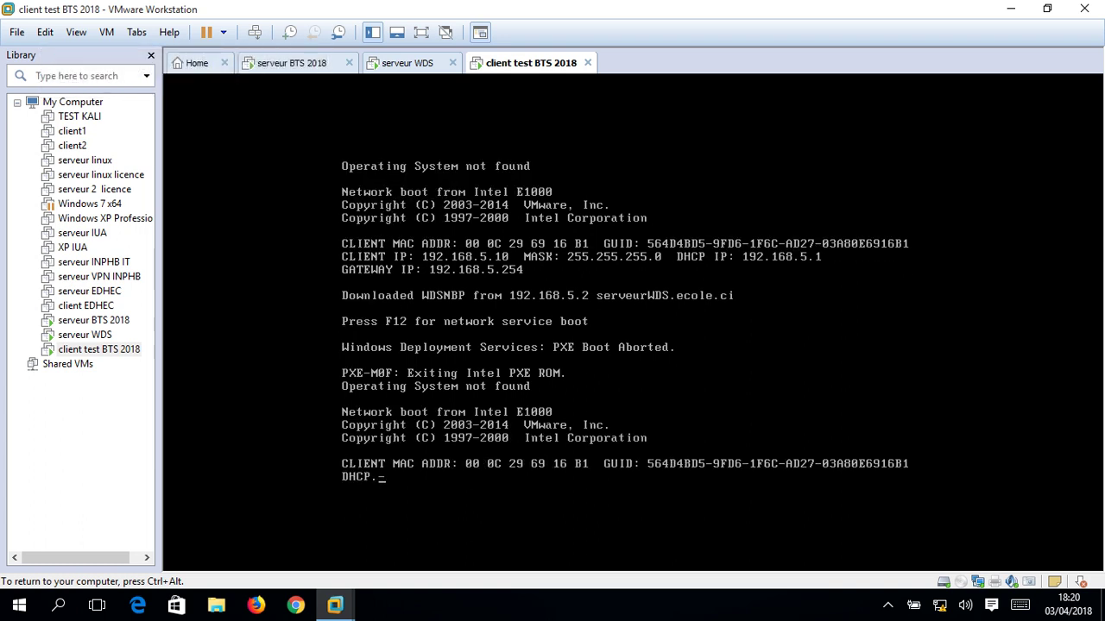
key(XF86RFKill)
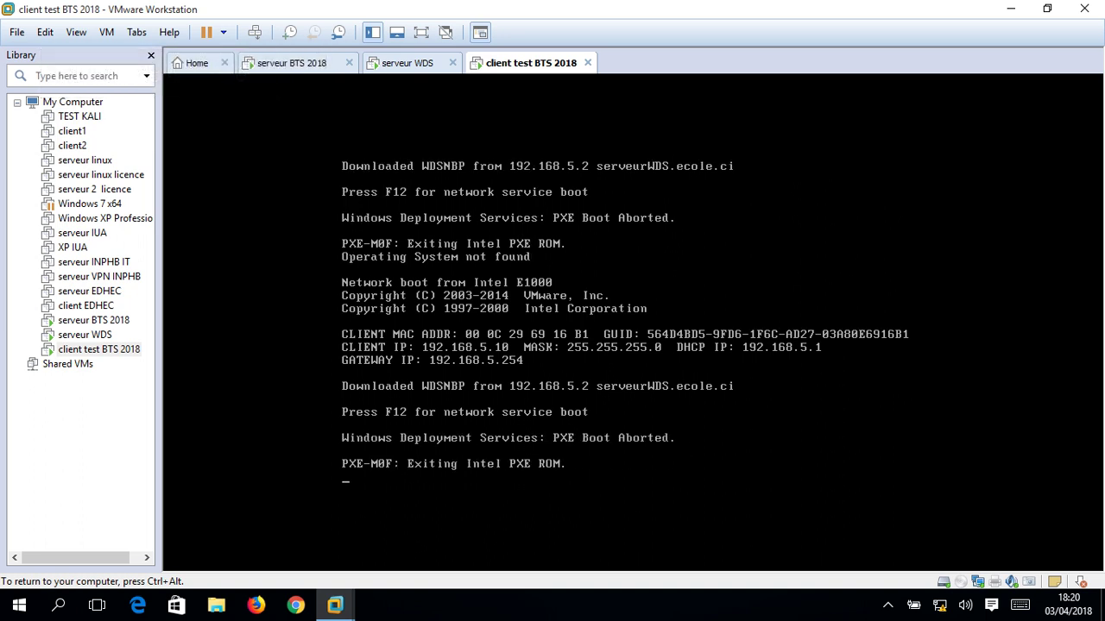
key(XF86RFKill)
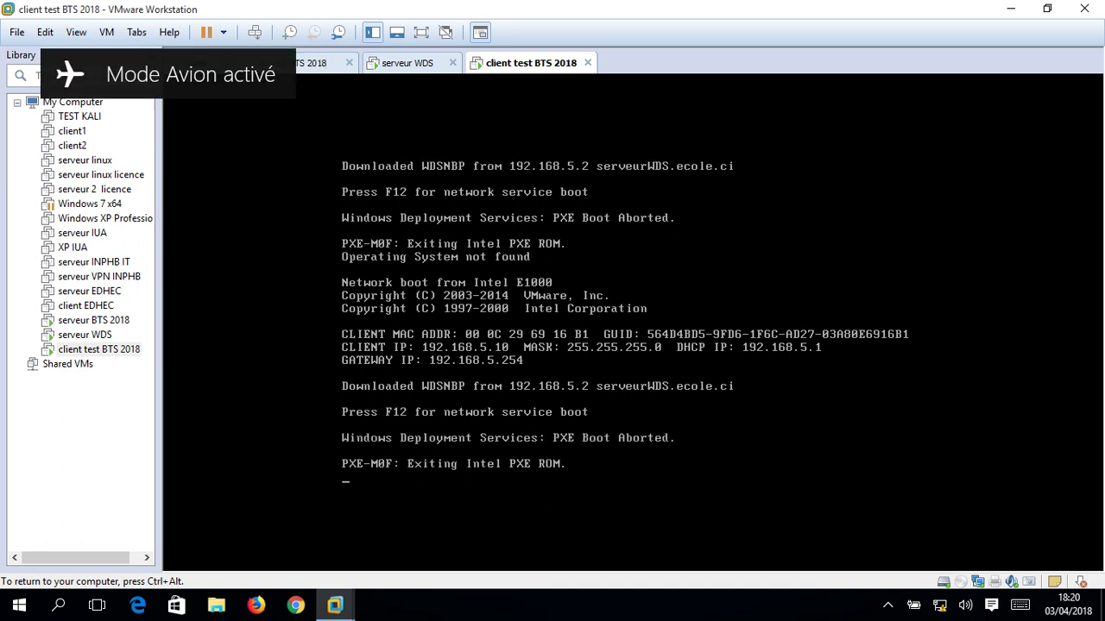
Regain client VM input, keep retrying the network boot key, then release input.
key(ctrl+alt)
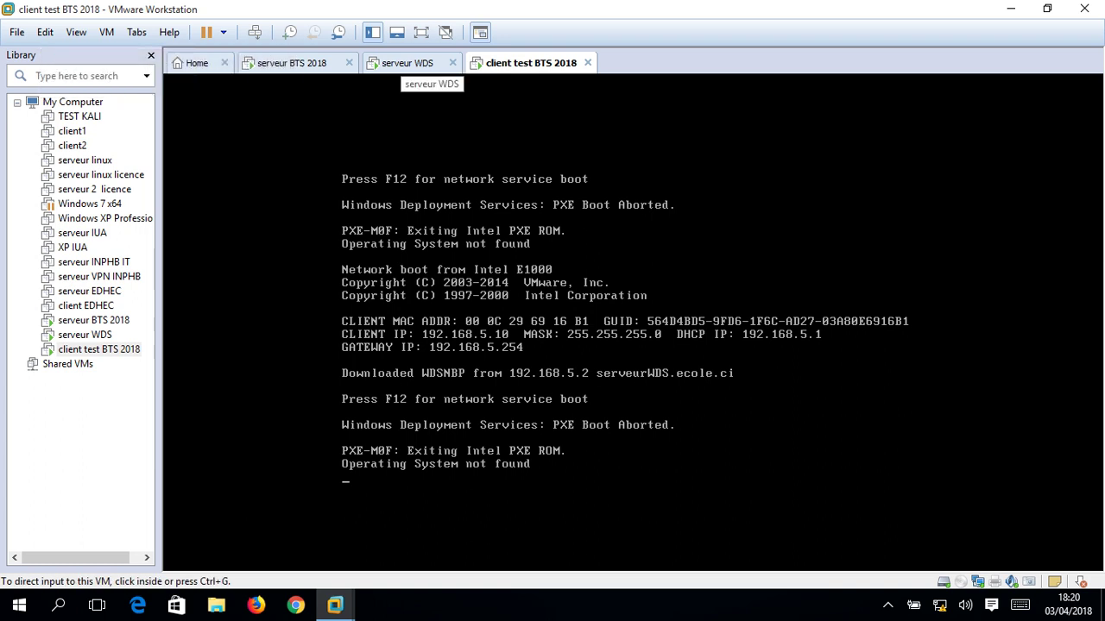
key(ctrl+g)
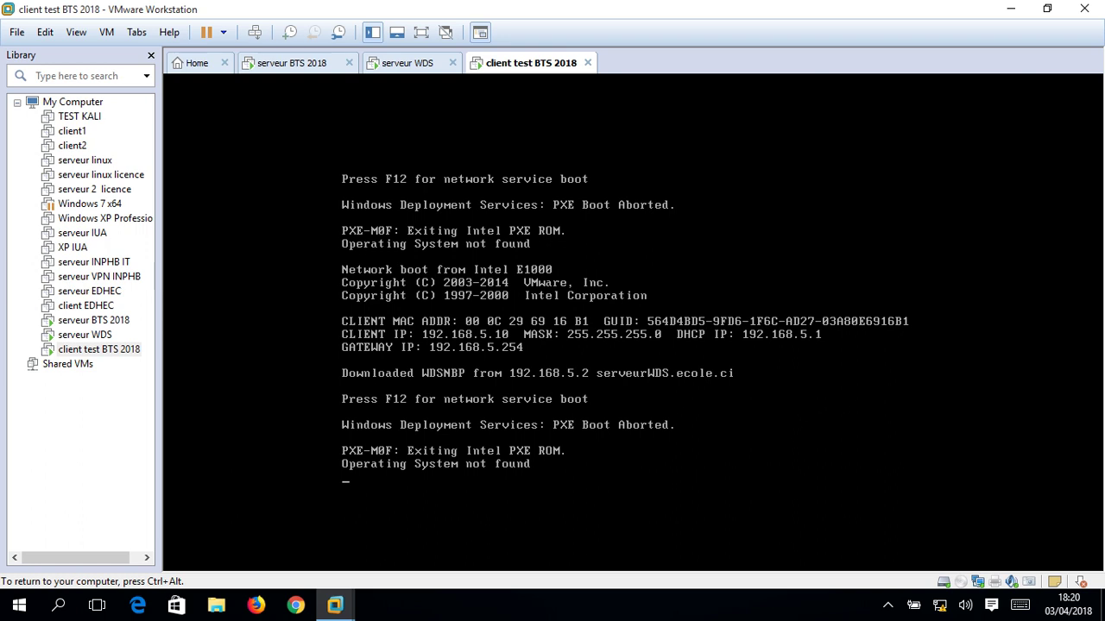
key(XF86RFKill)
key(XF86RFKill)
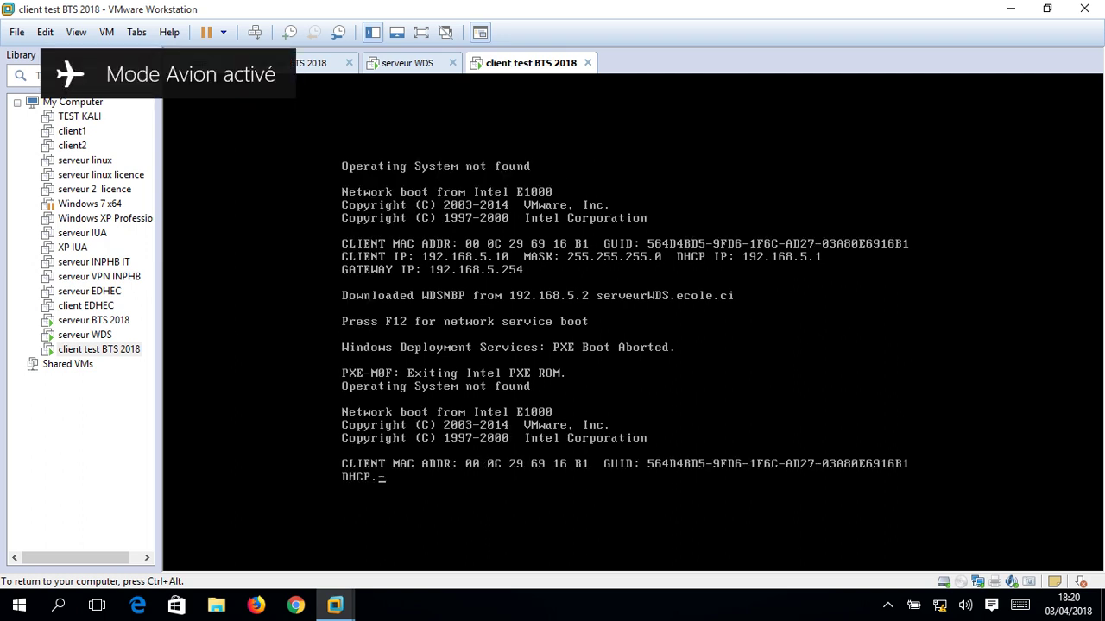
key(XF86RFKill)
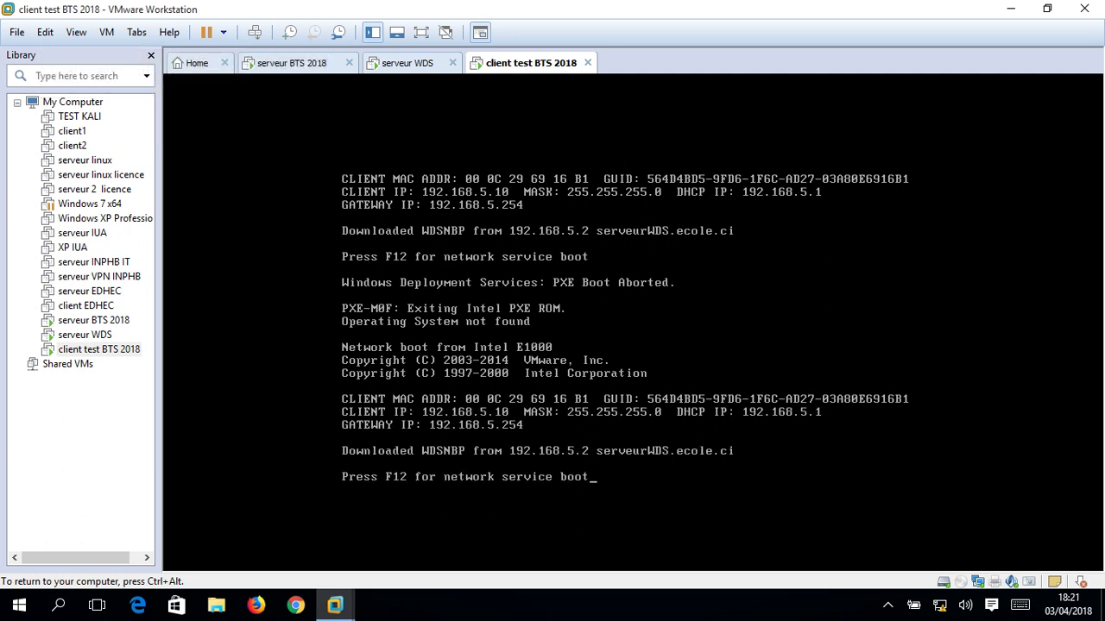
key(XF86RFKill)
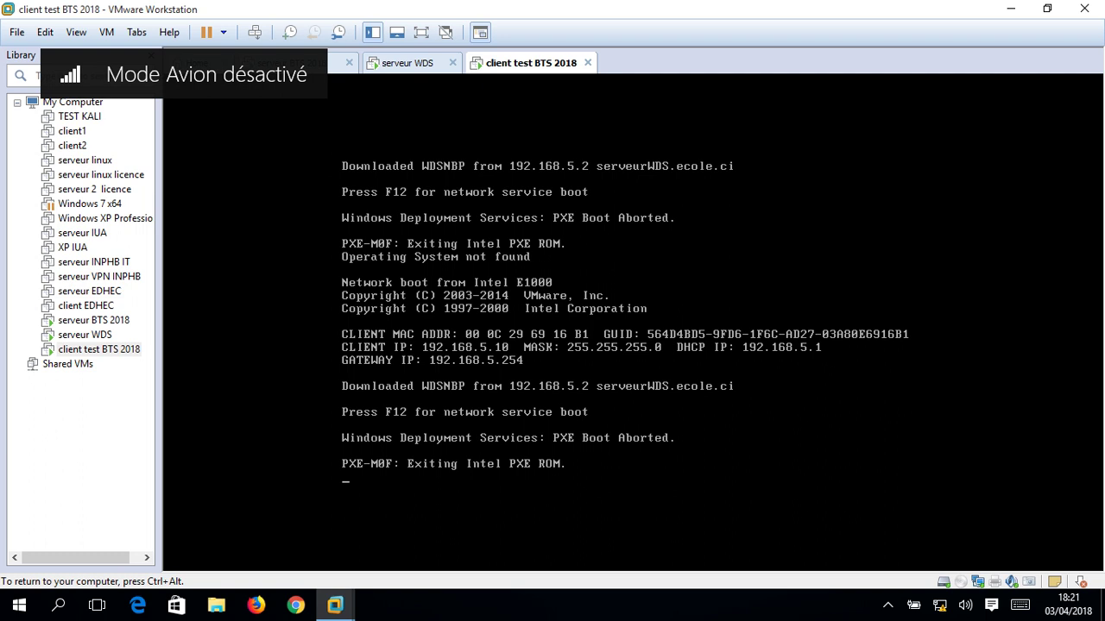
key(XF86RFKill)
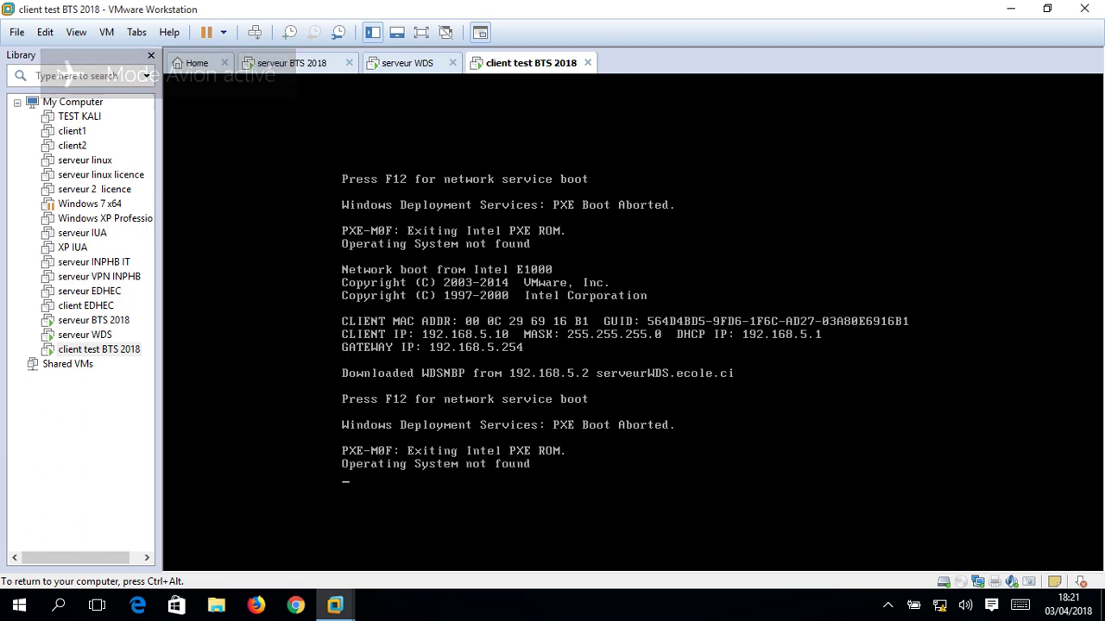
key(ctrl+alt)
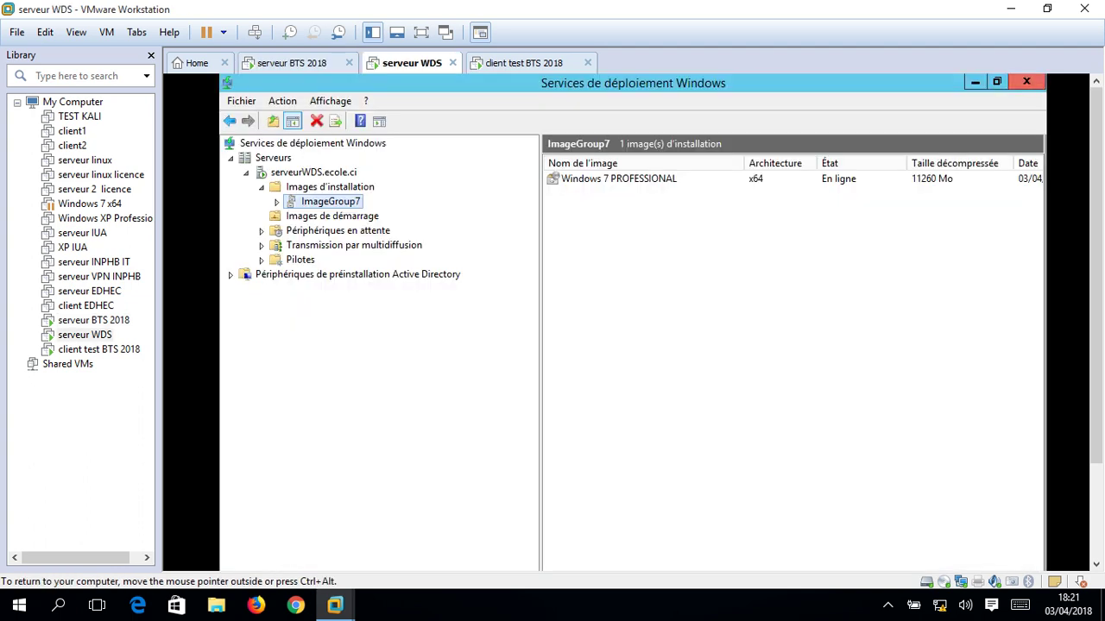
Close the Deployment Services console and This PC window, then restart the serveur WDS guest.
click(1026, 82)
click(1023, 142)
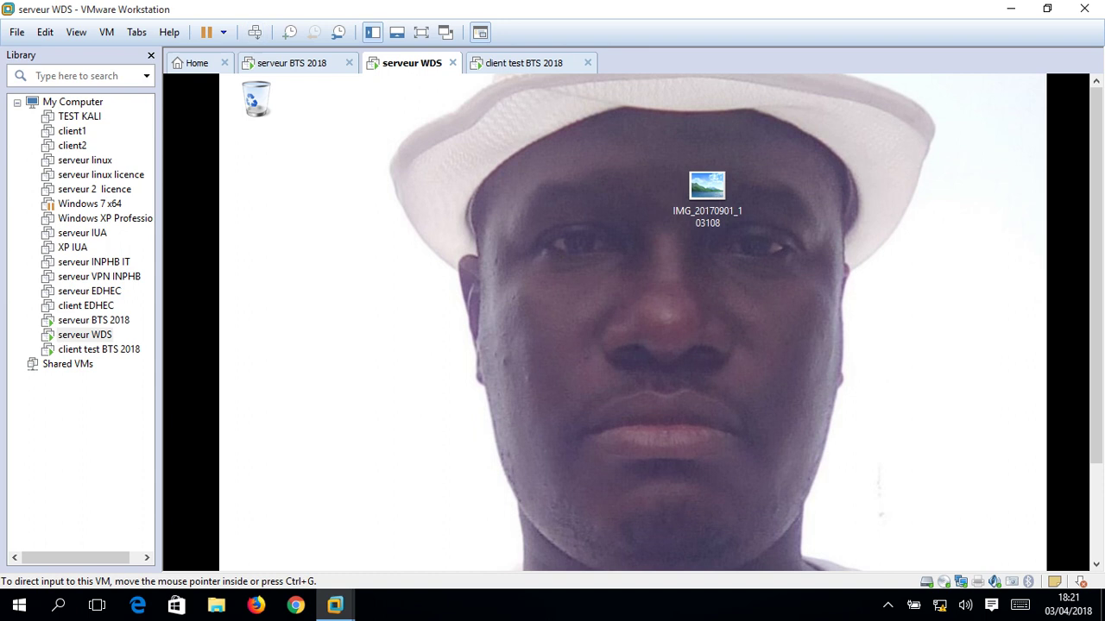
click(106, 32)
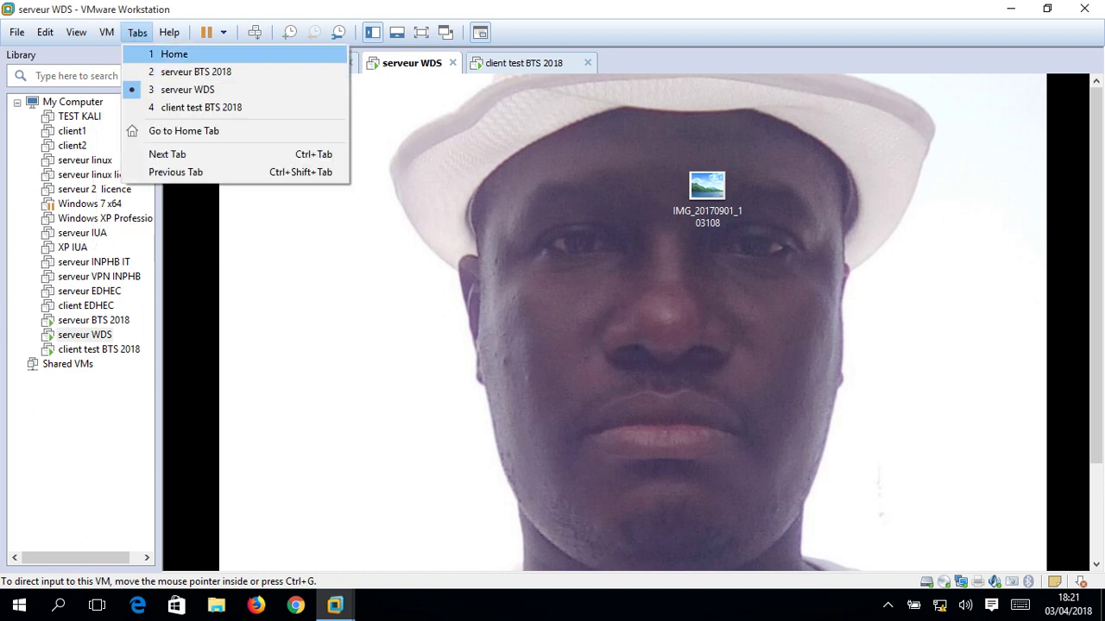
mouse_move(135, 53)
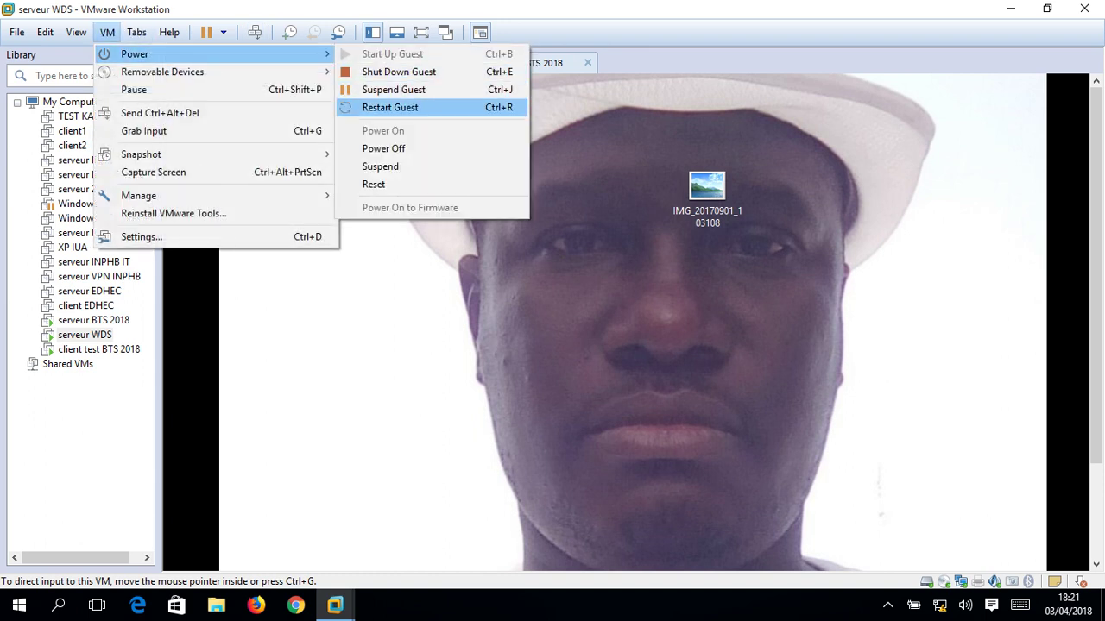
click(390, 107)
click(576, 331)
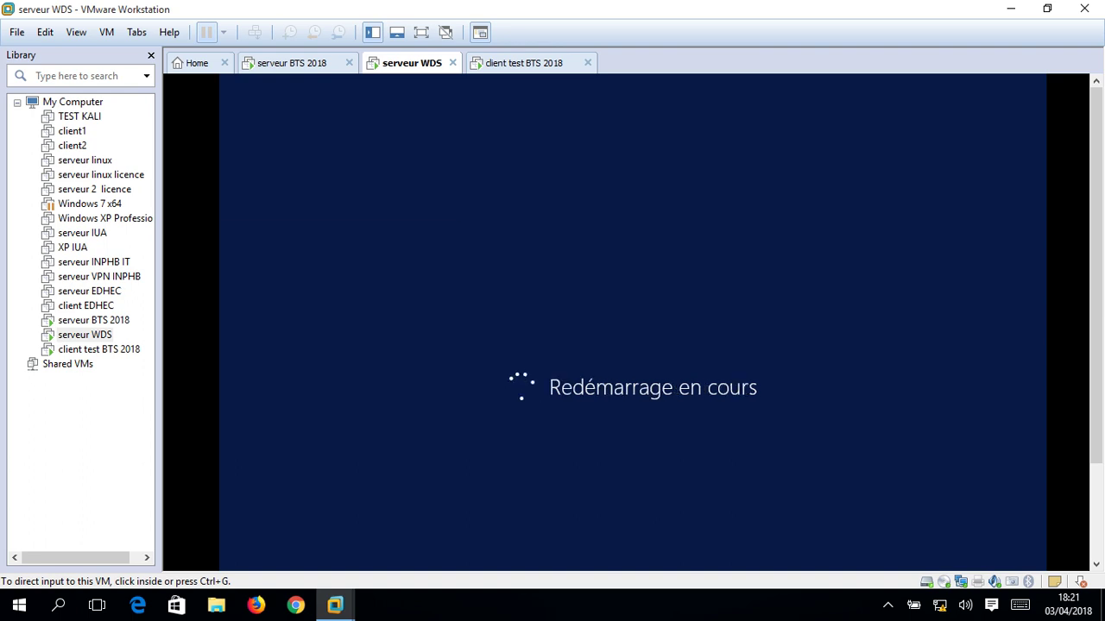
Check the client test BTS 2018 tab, then switch to serveur BTS 2018.
click(524, 63)
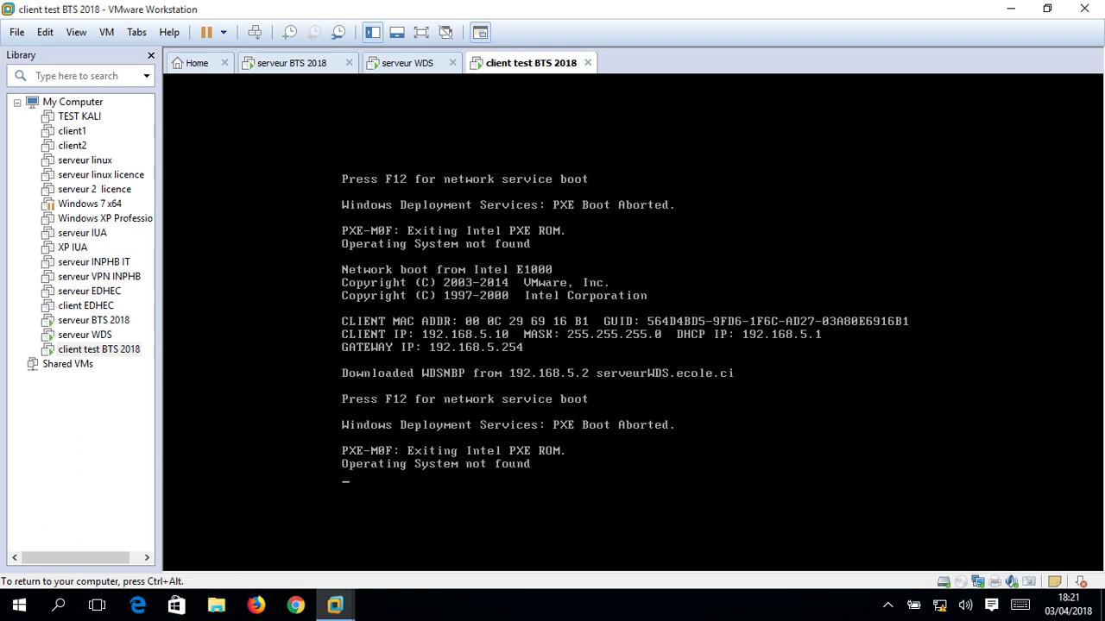
key(ctrl+alt)
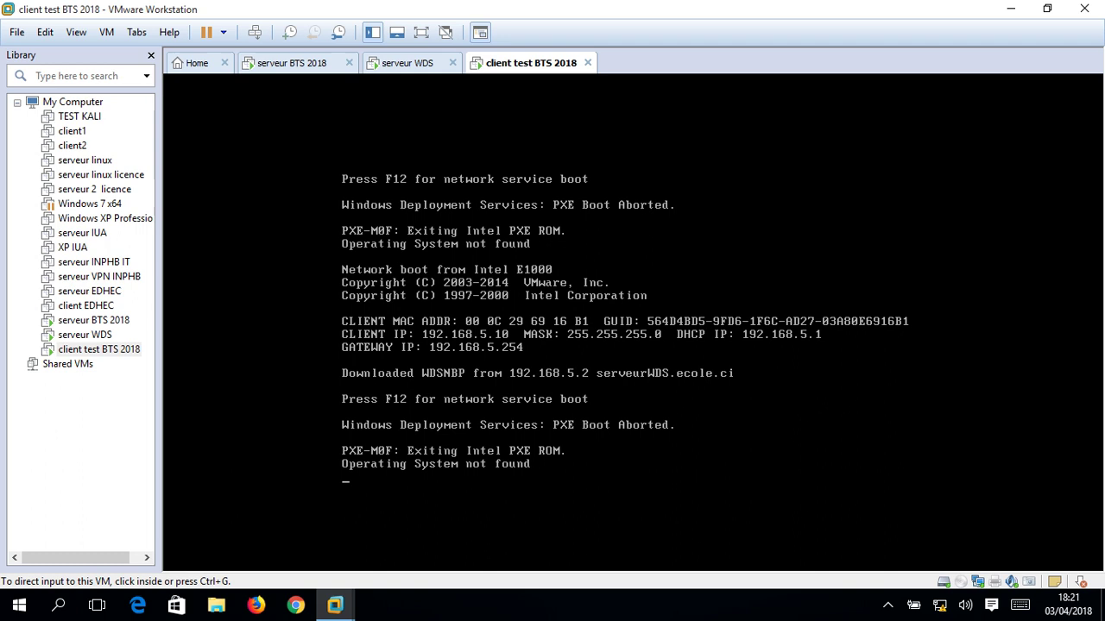
click(292, 63)
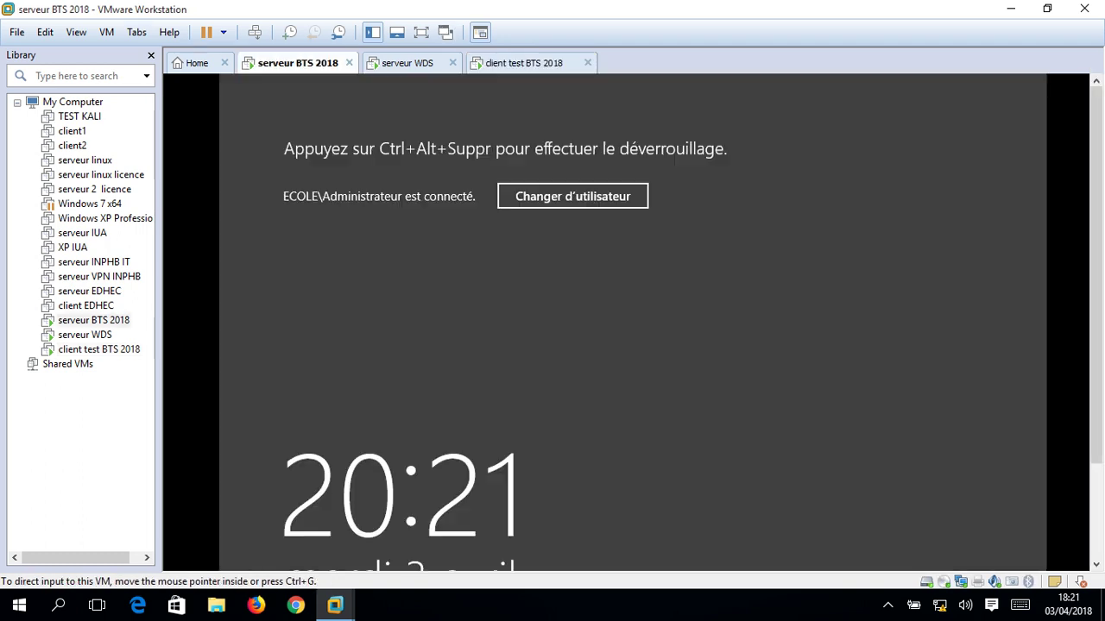
Sign in to serveur BTS 2018 with the administrator password.
click(136, 32)
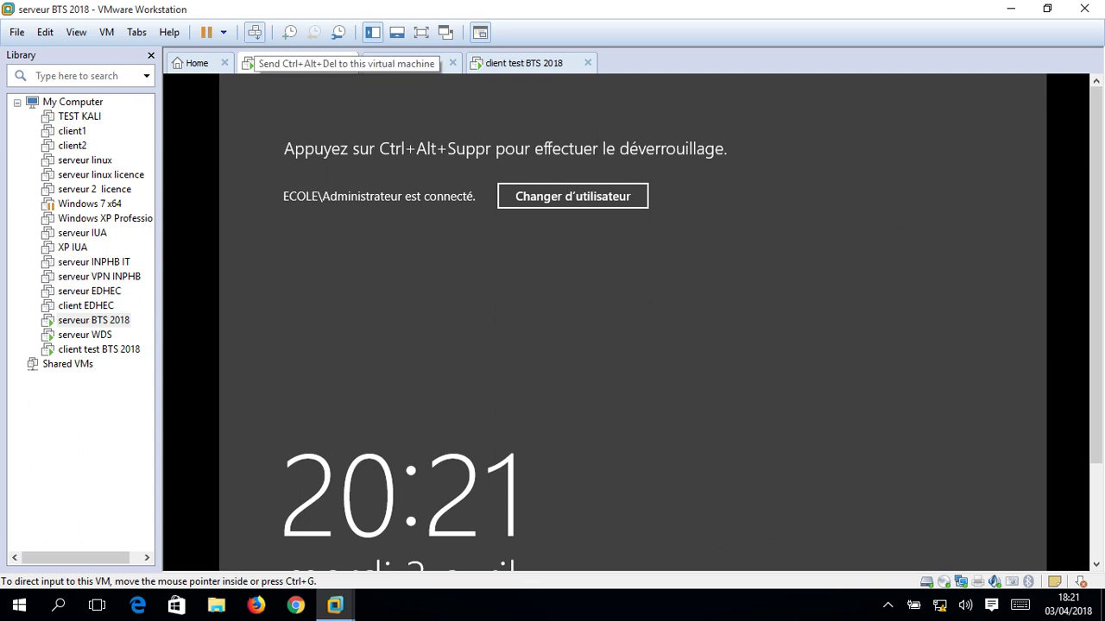
click(255, 32)
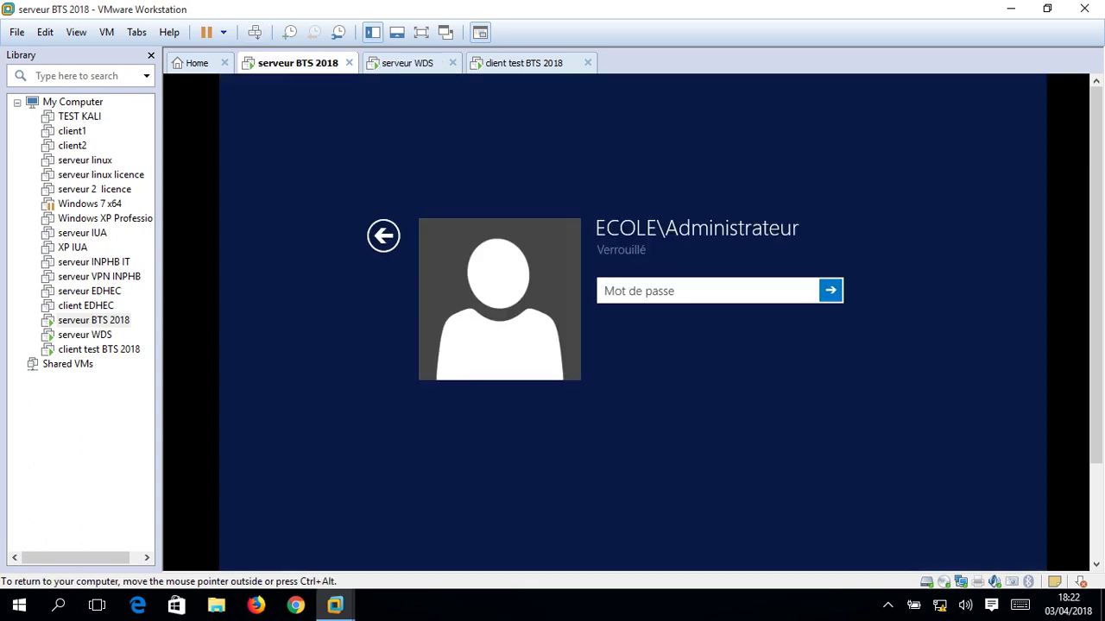
text(••••••••••••)
key(Return)
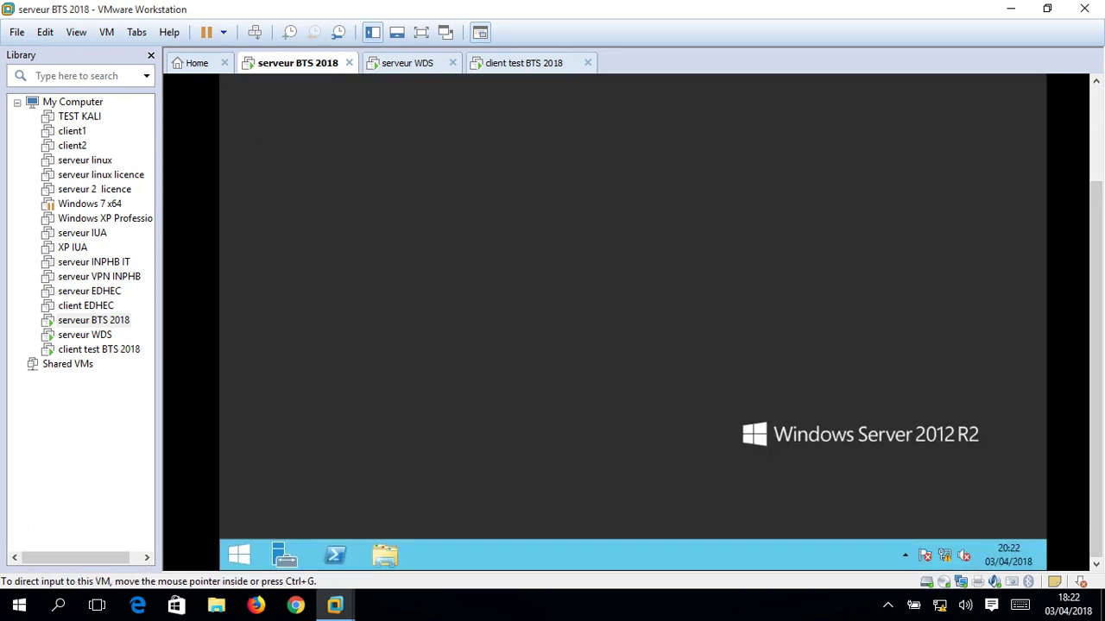
Open Administrative Tools from the Start screen and hide the Library sidebar.
click(239, 555)
click(572, 138)
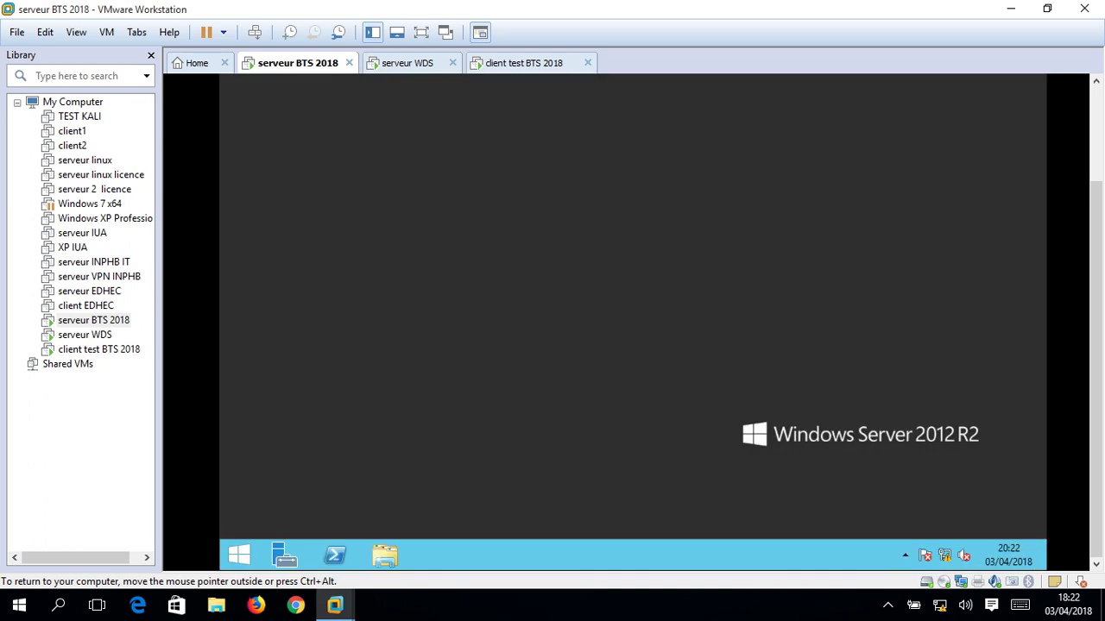
click(151, 54)
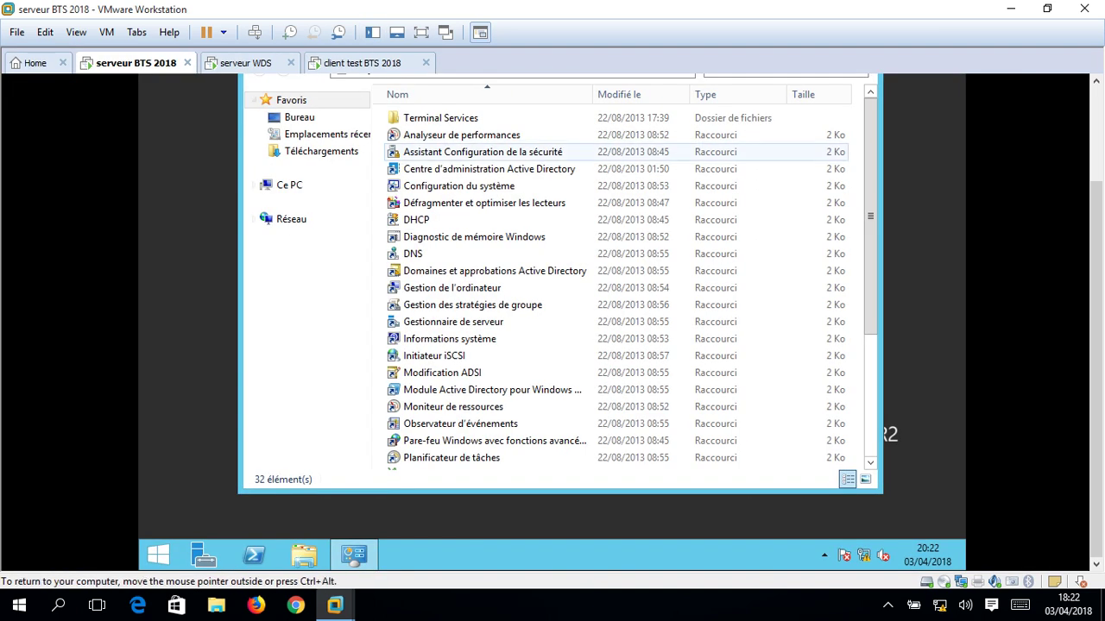
Open the DHCP console maximised and expand IPv4 > 192.168.5.0 scope > address leases.
double_click(416, 219)
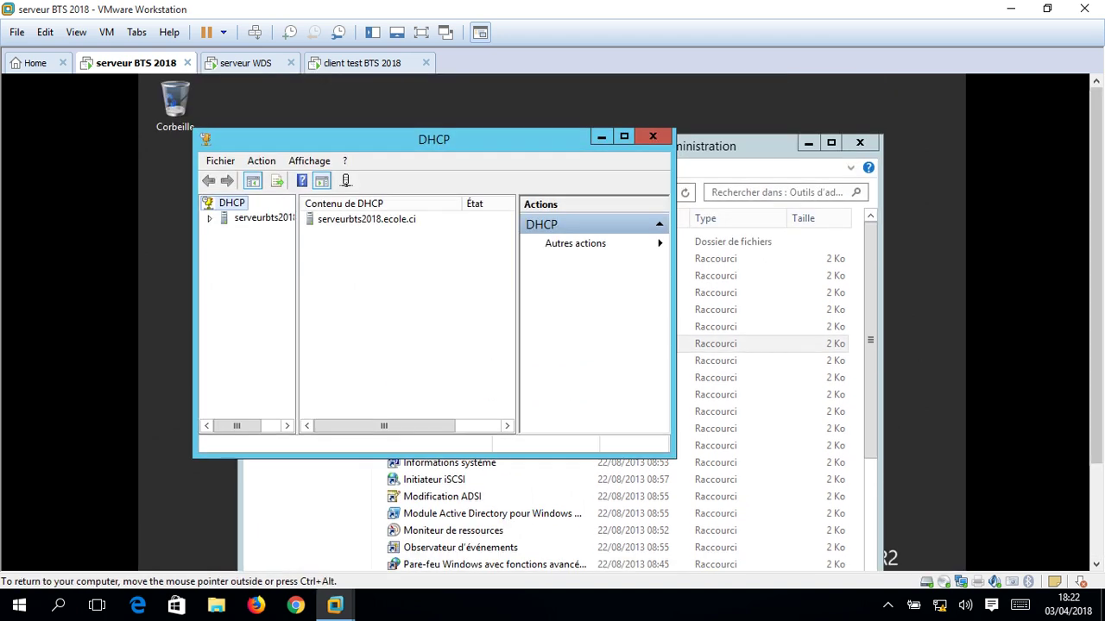
click(623, 137)
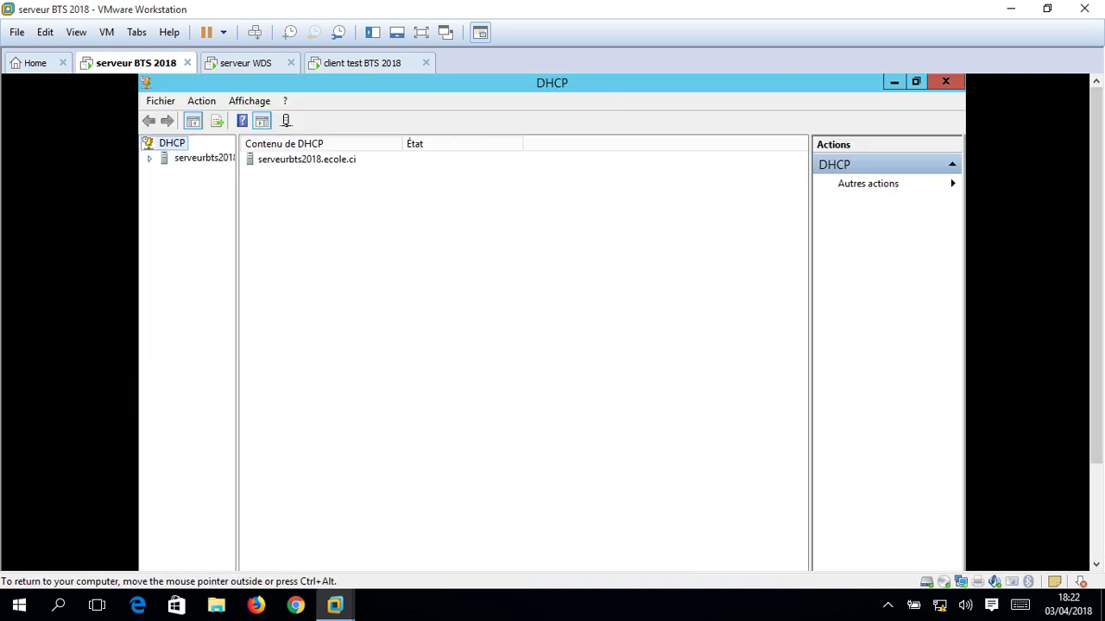
click(165, 173)
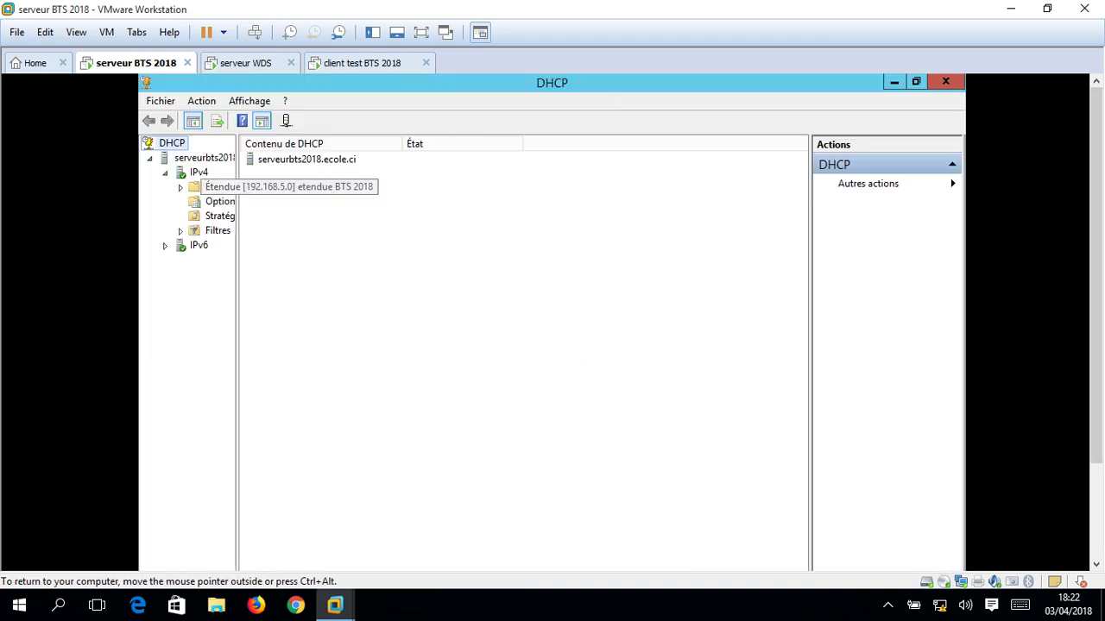
click(181, 187)
click(226, 216)
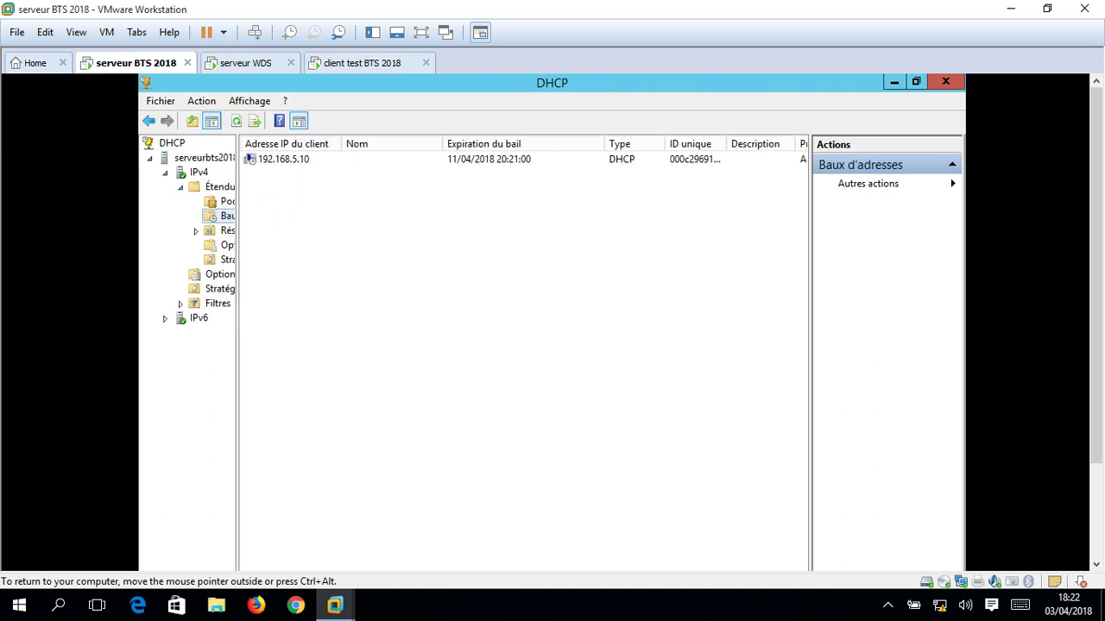
Refresh the lease list showing 192.168.5.10, widen the panes, then return to the client tab.
key(F5)
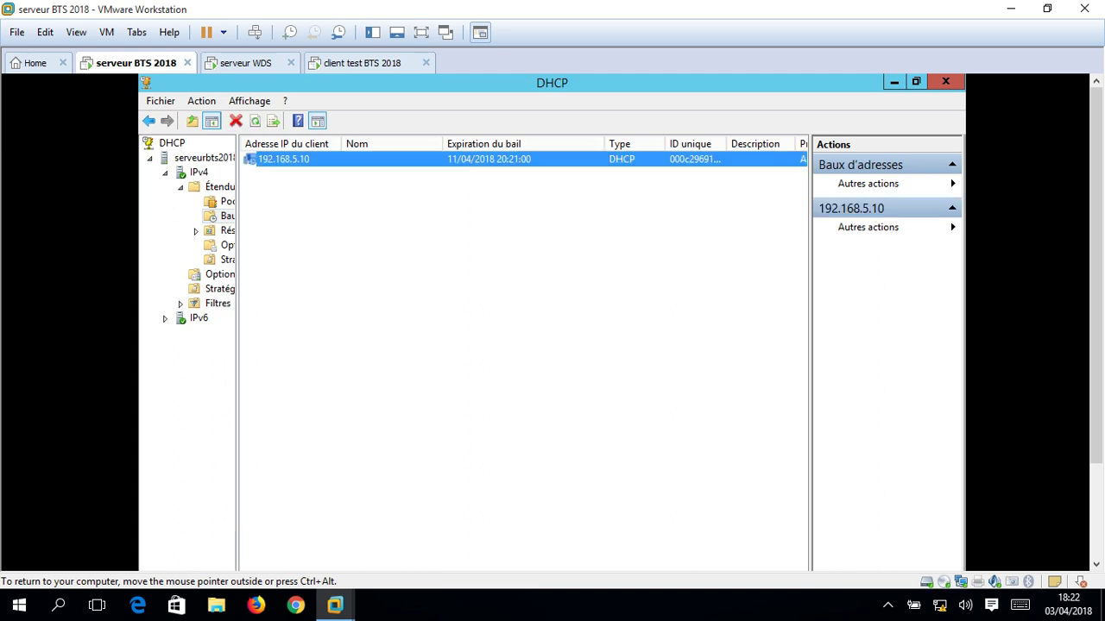
drag(809, 345, 866, 345)
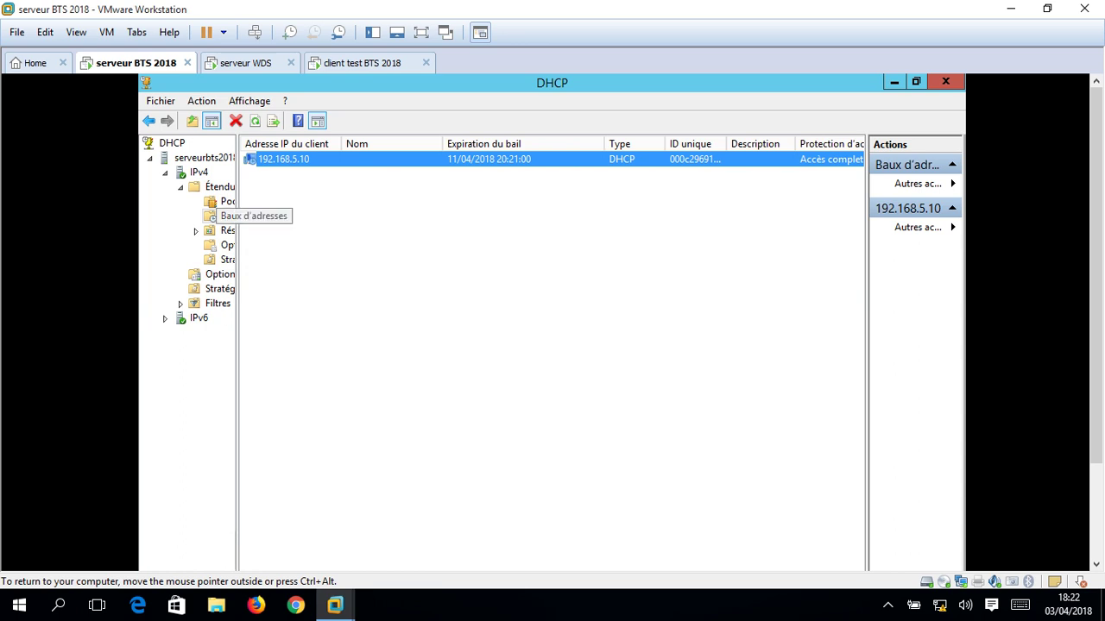
drag(236, 216, 349, 216)
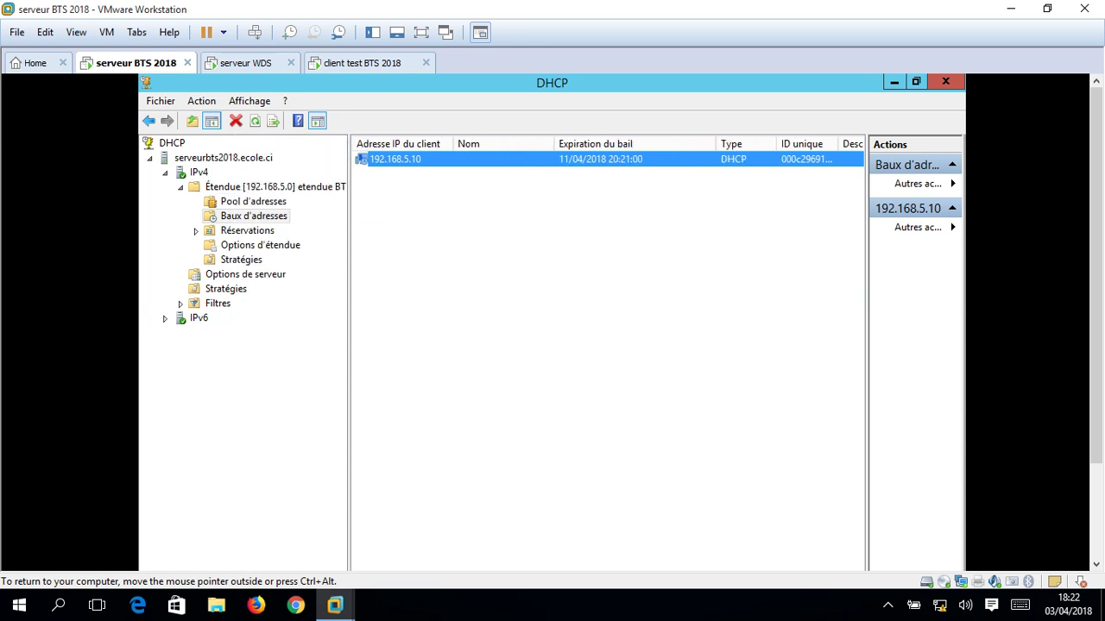
click(361, 63)
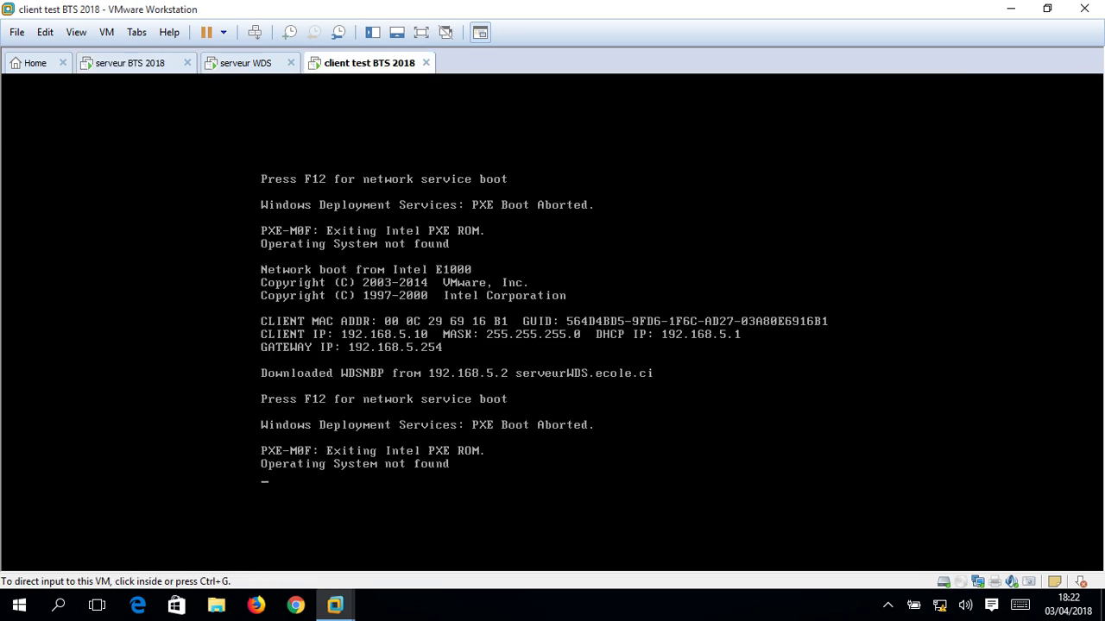
Sign in to serveur WDS as administrator, re-entering the password after an incorrect attempt.
click(245, 63)
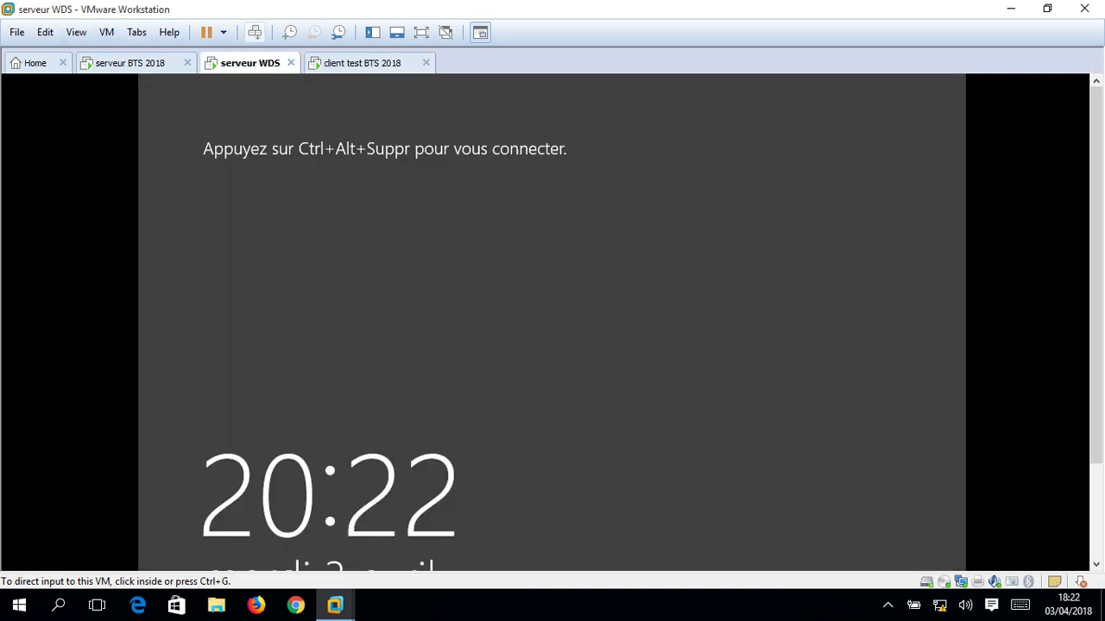
click(255, 32)
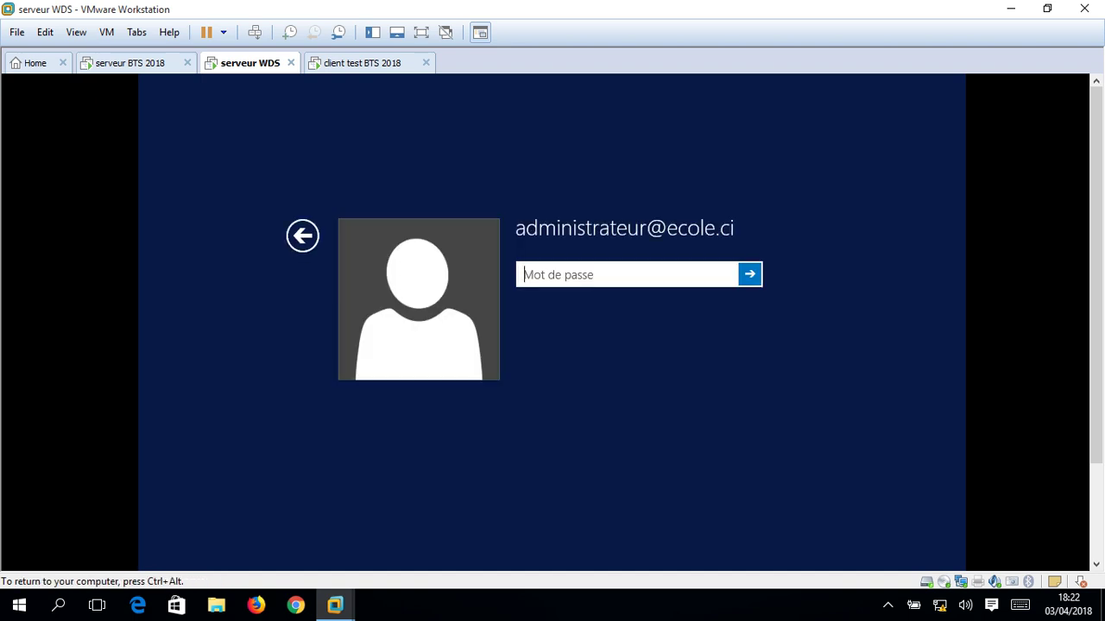
text(•••••••••••••)
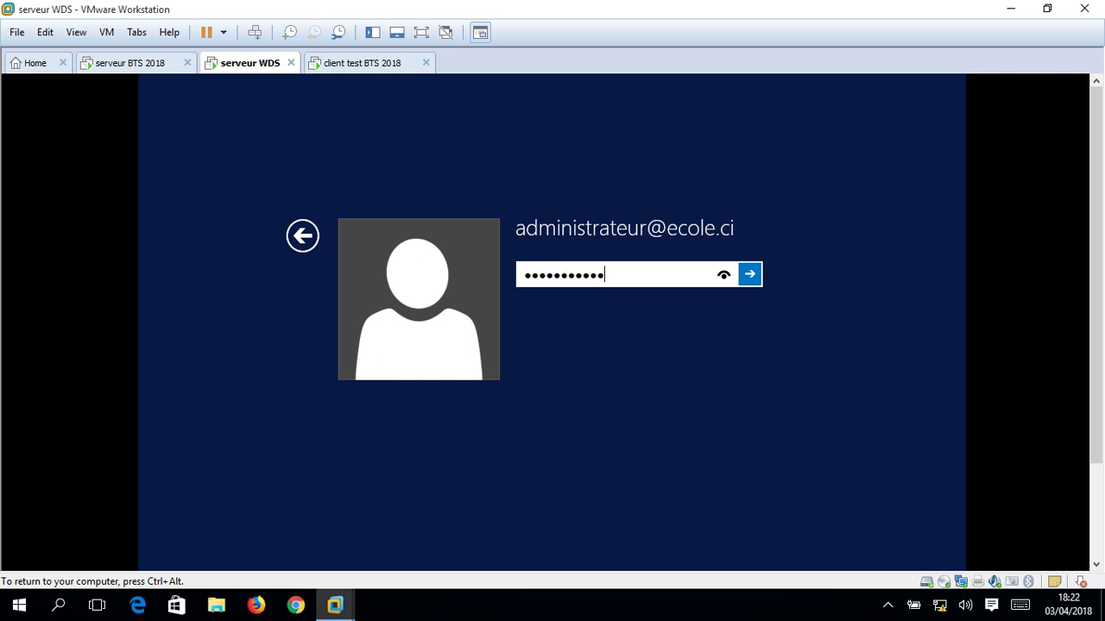
key(Return)
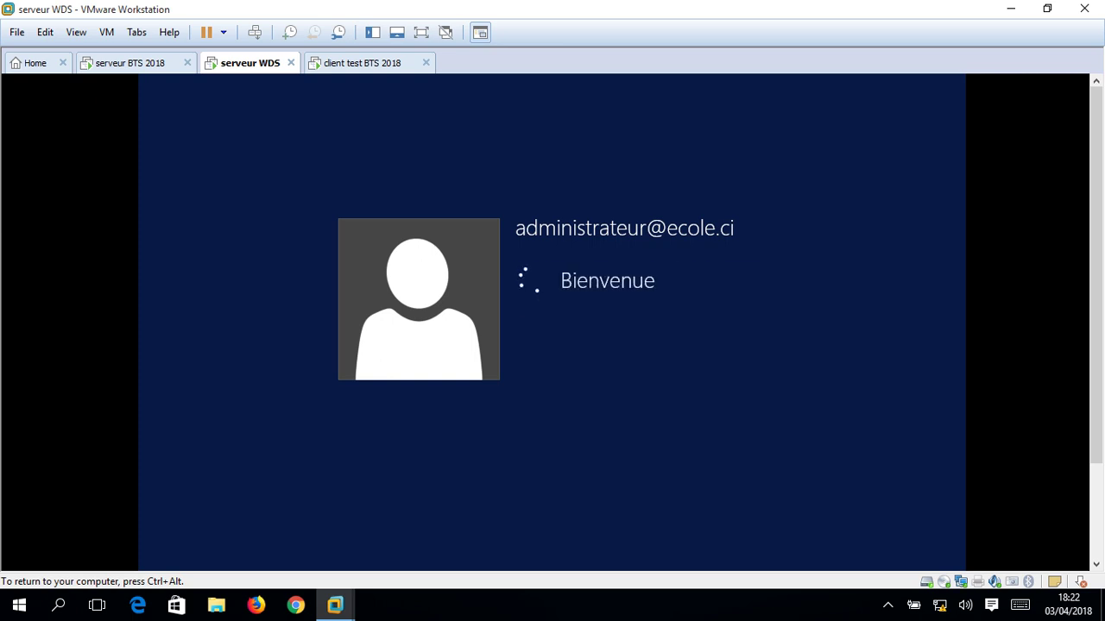
key(Return)
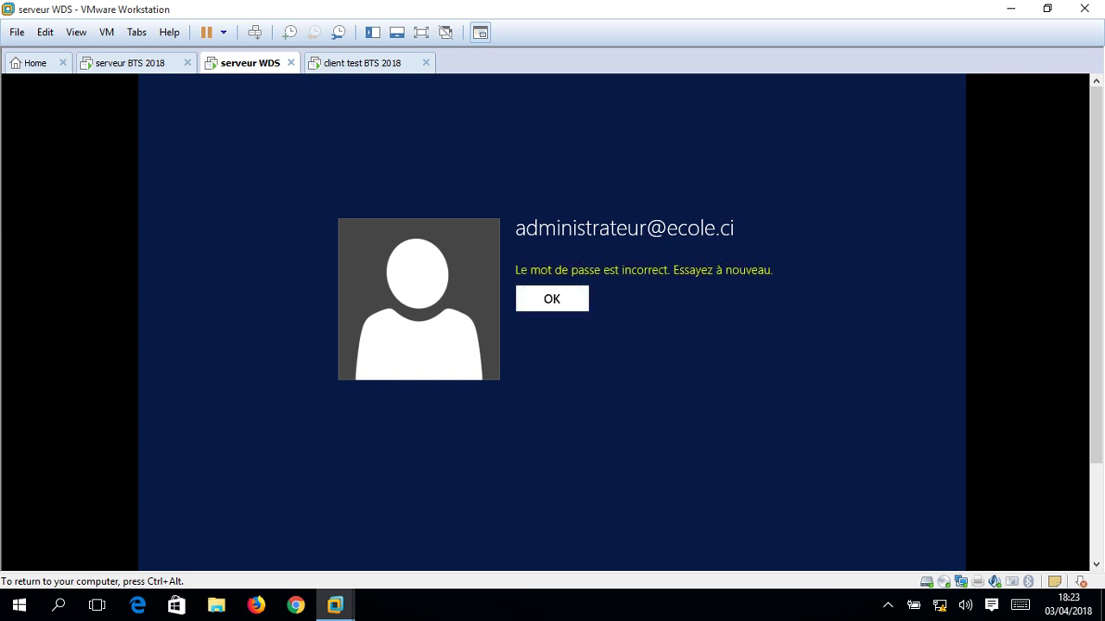
text(••••••)
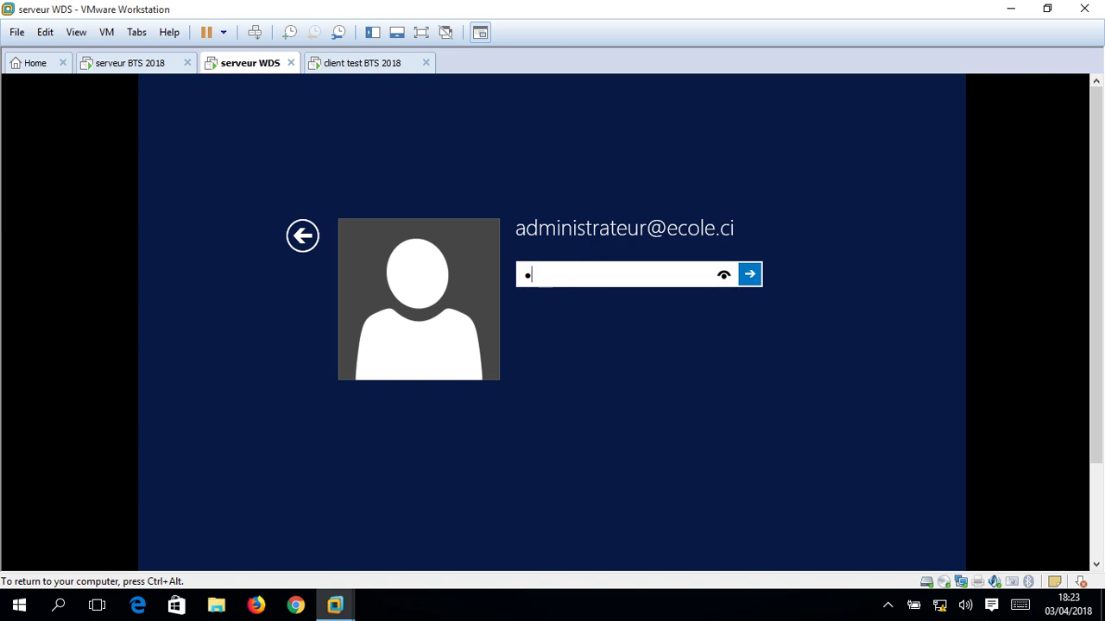
text(••••••)
key(Return)
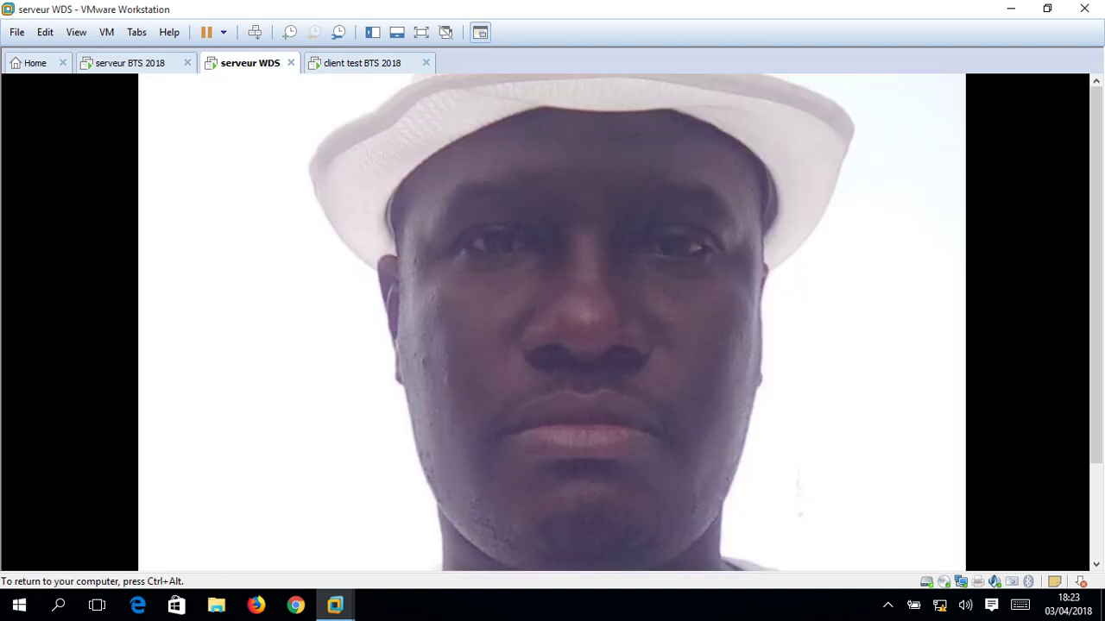
Put Workstation in full screen and bring up the client test BTS 2018 console.
click(421, 32)
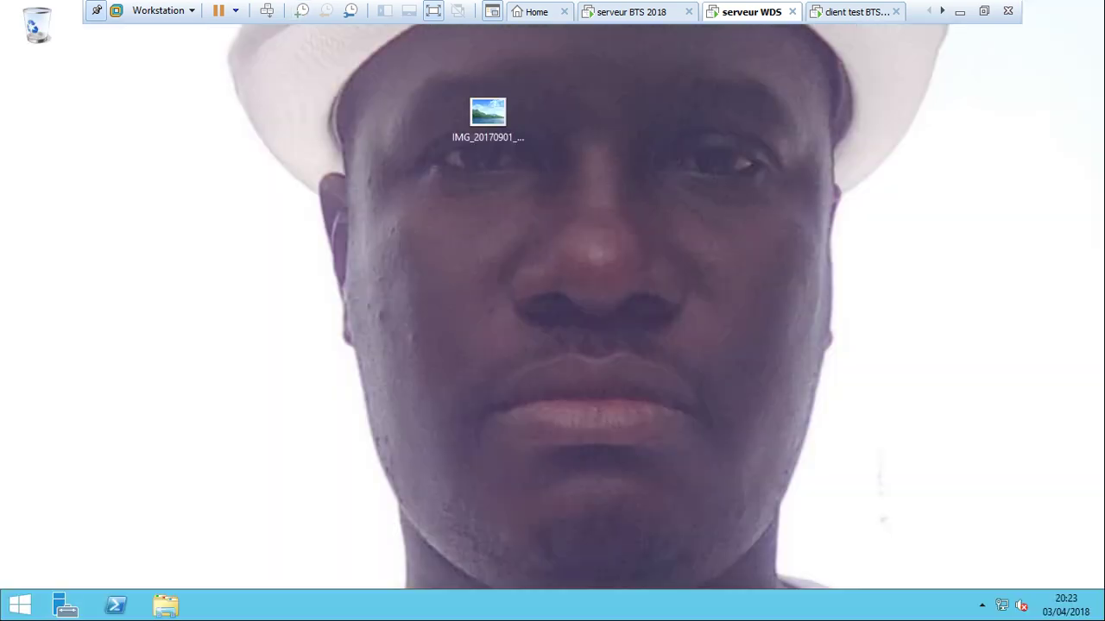
click(850, 11)
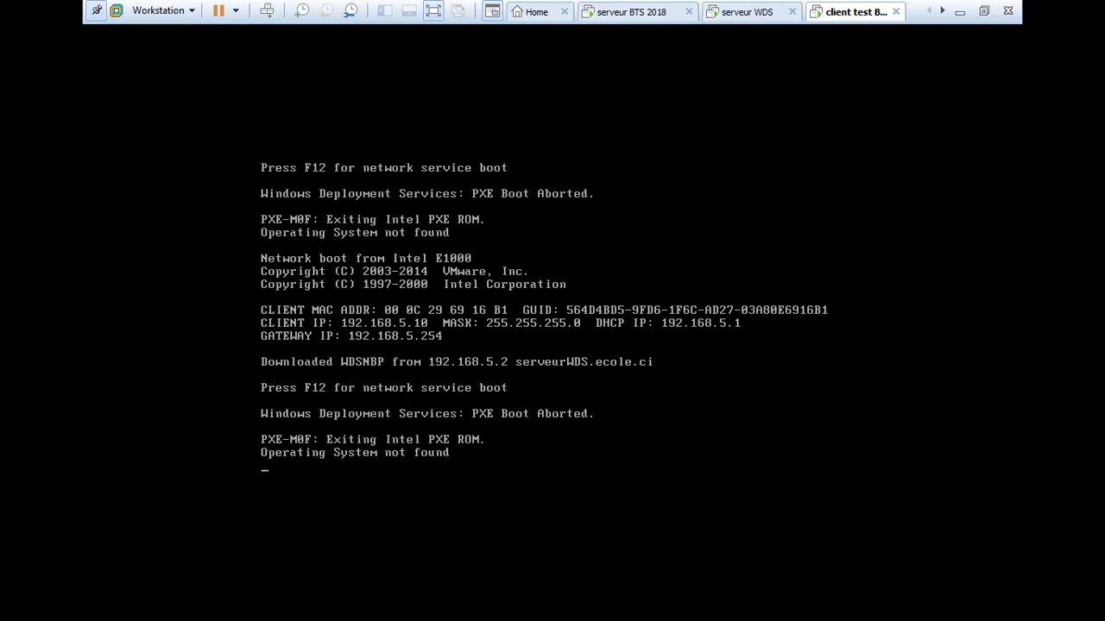
click(553, 31)
key(ctrl+alt)
key(ctrl+shift+Tab)
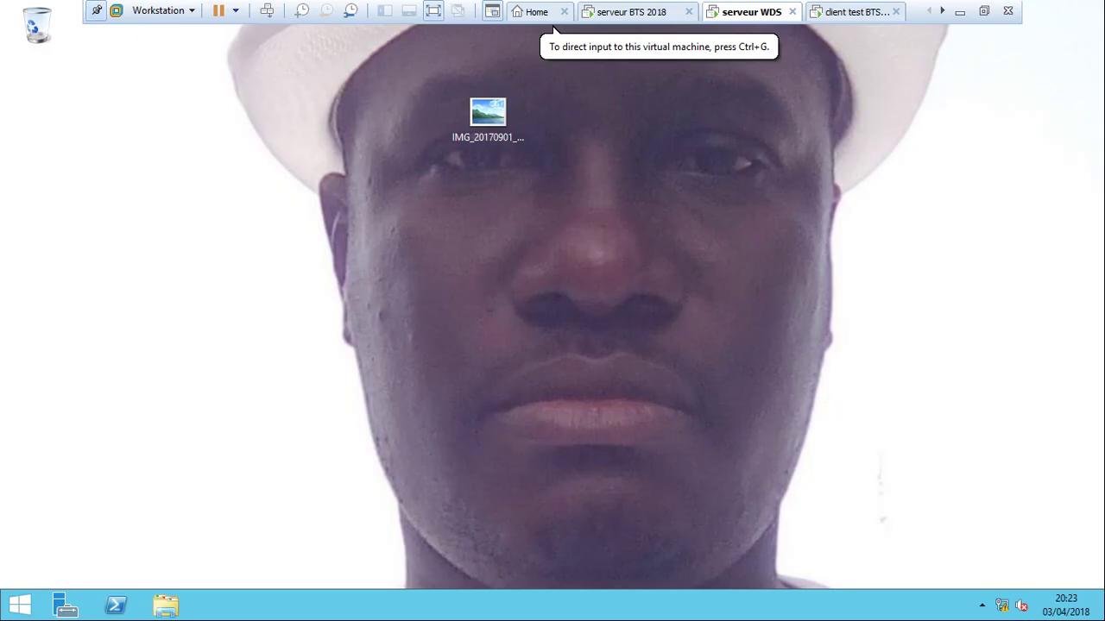
key(ctrl+Tab)
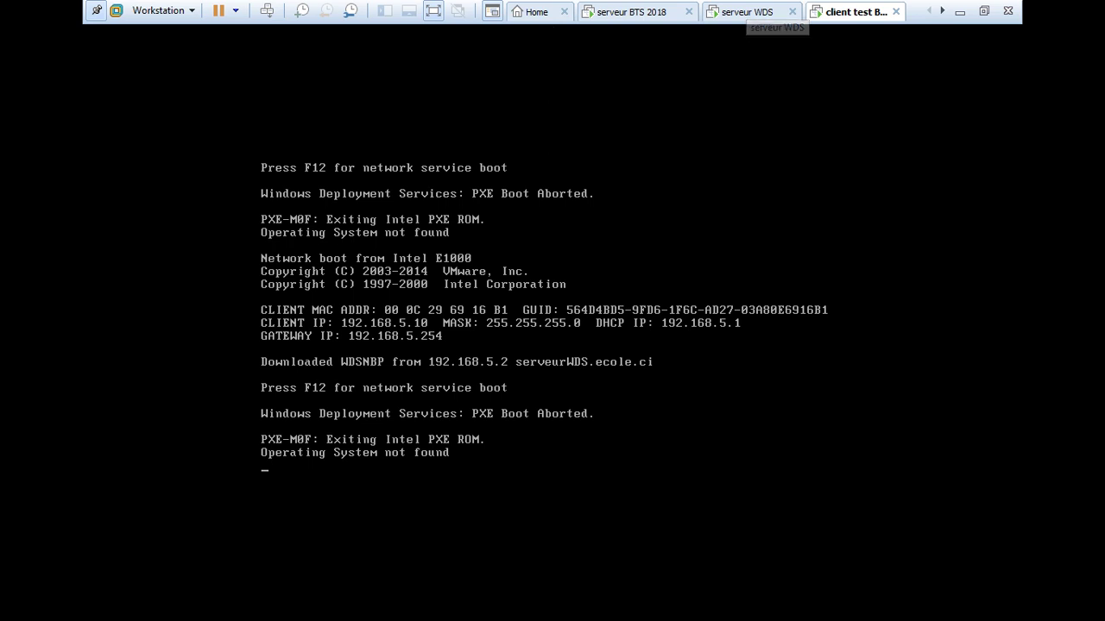
Network-boot client test BTS 2018 from the WDS server with F12.
click(555, 32)
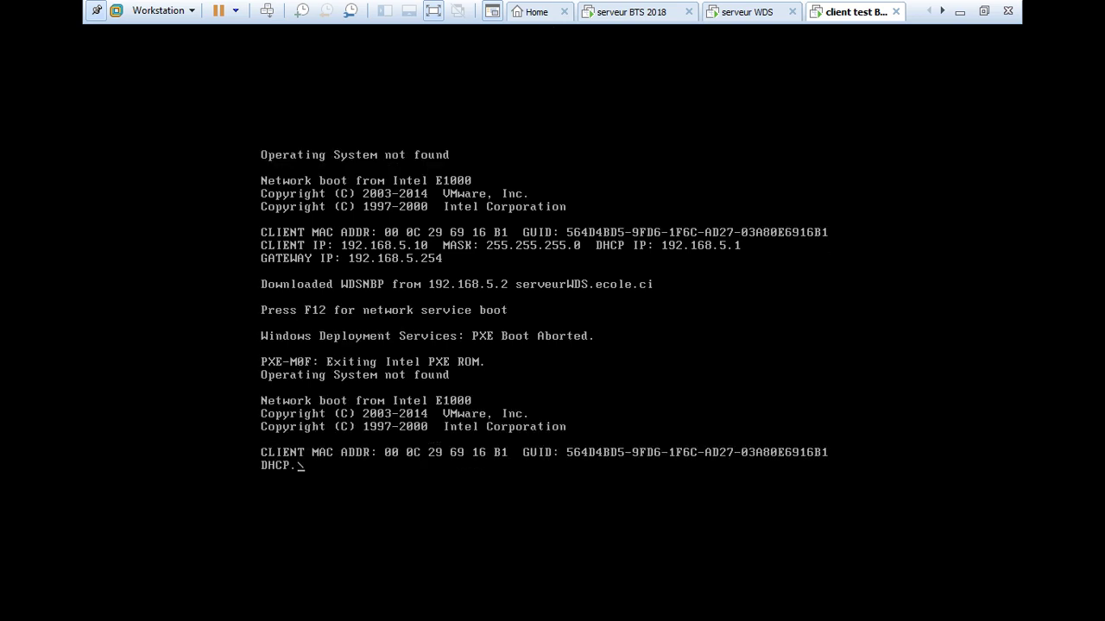
key(F12)
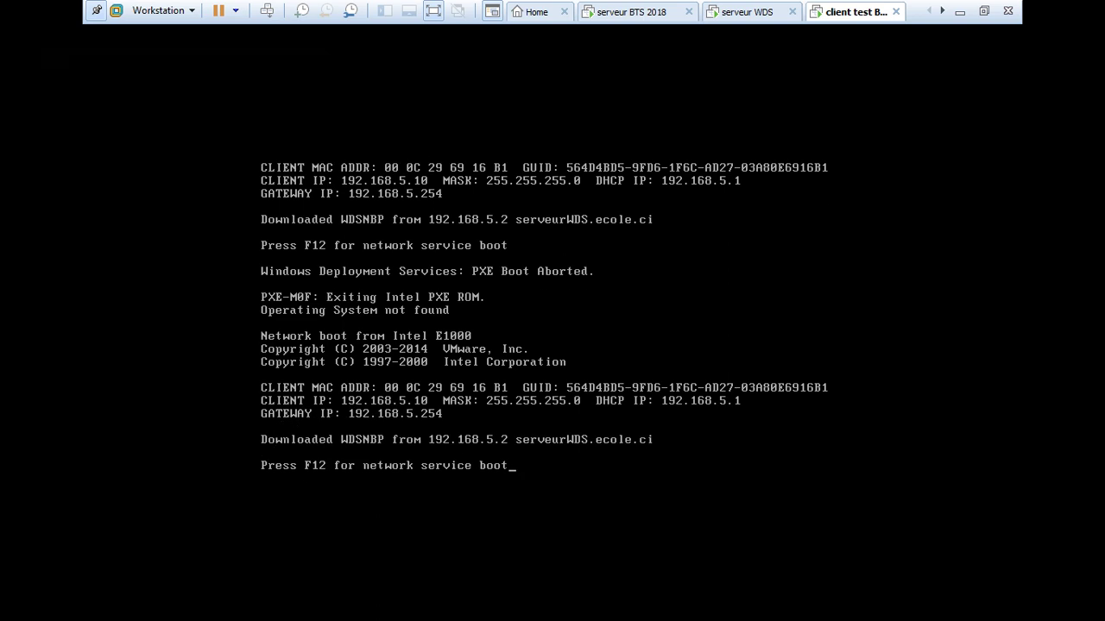
key(F12)
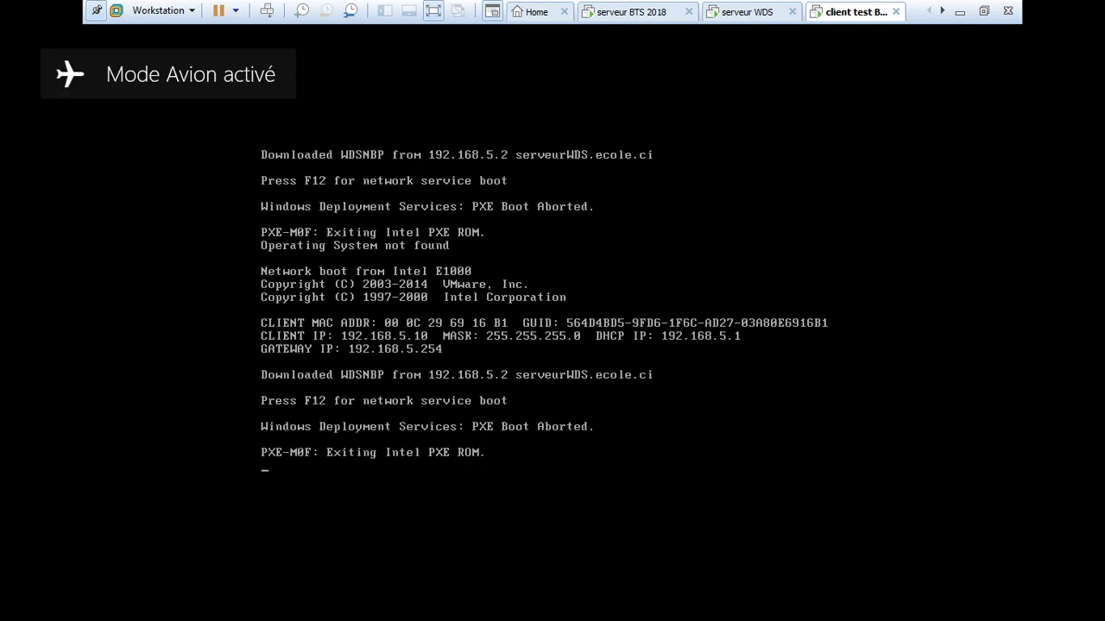
key(F12)
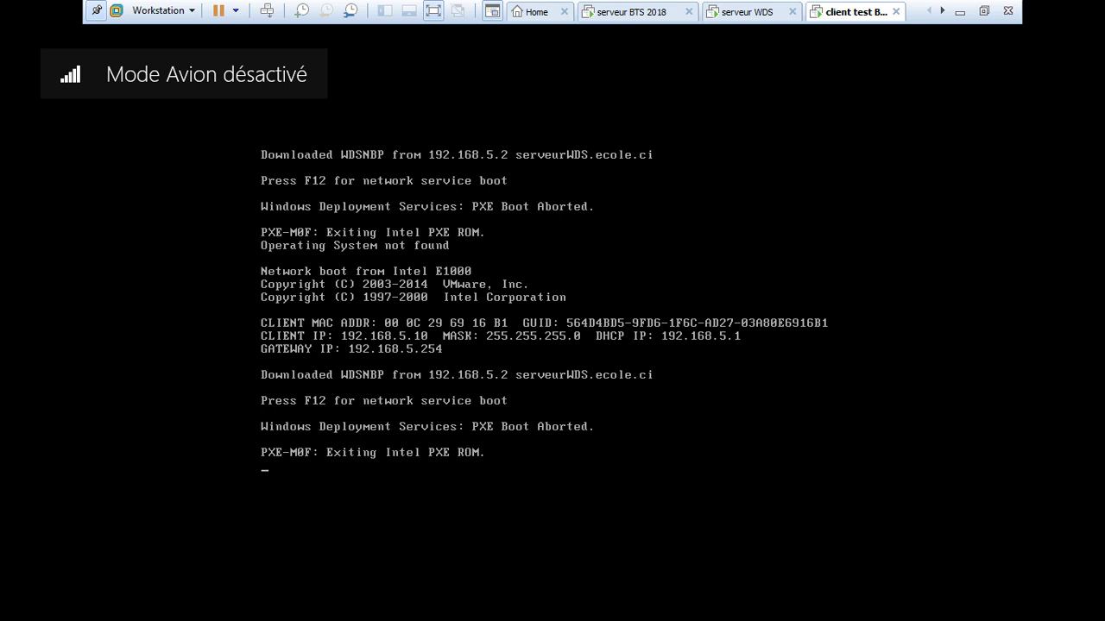
click(553, 32)
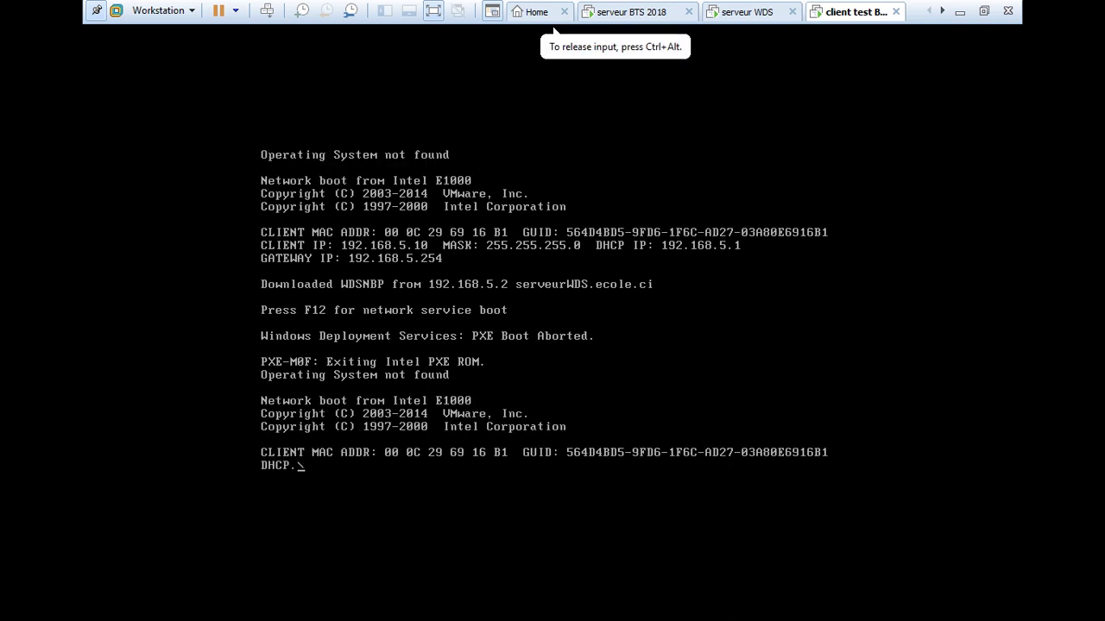
key(F12)
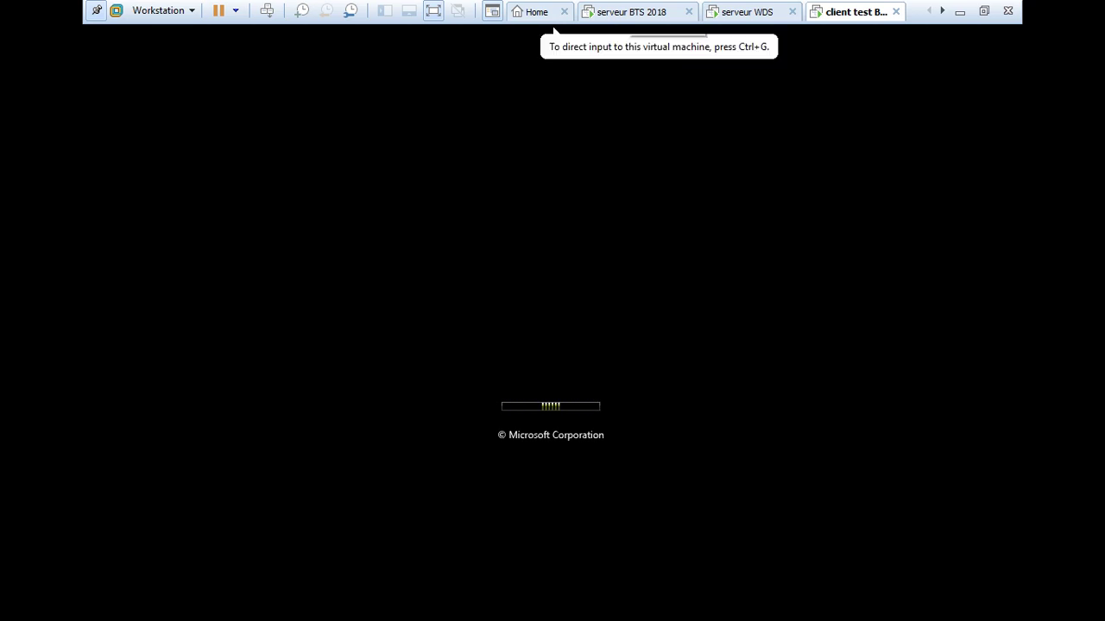
Start a typical new VM named client2 test BTS 2018 with a 30 GB disk, OS installed later.
click(537, 12)
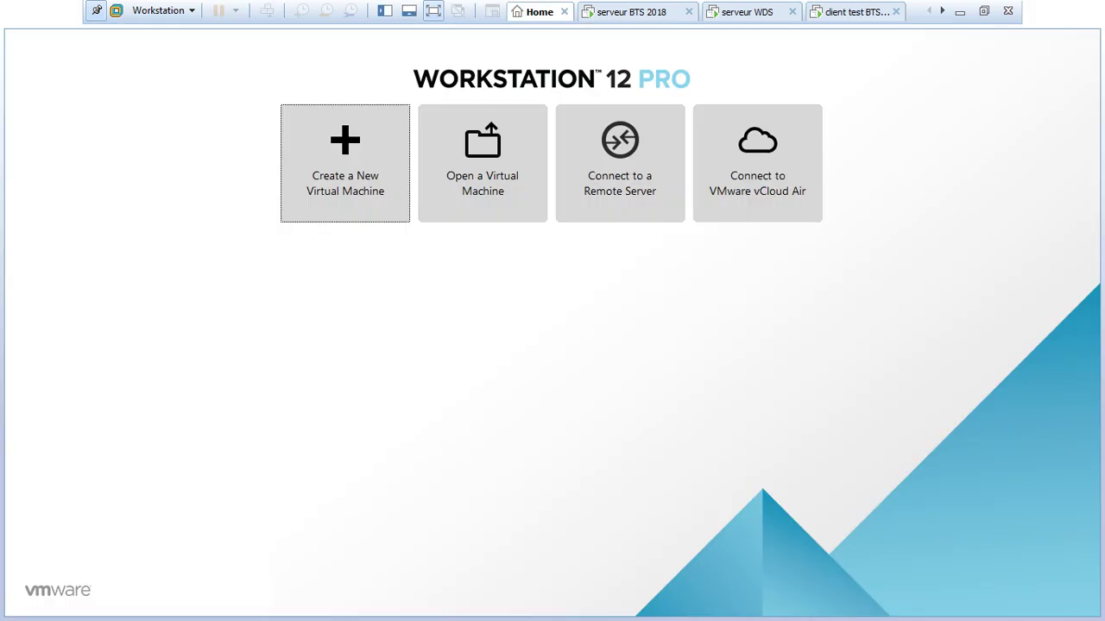
click(345, 164)
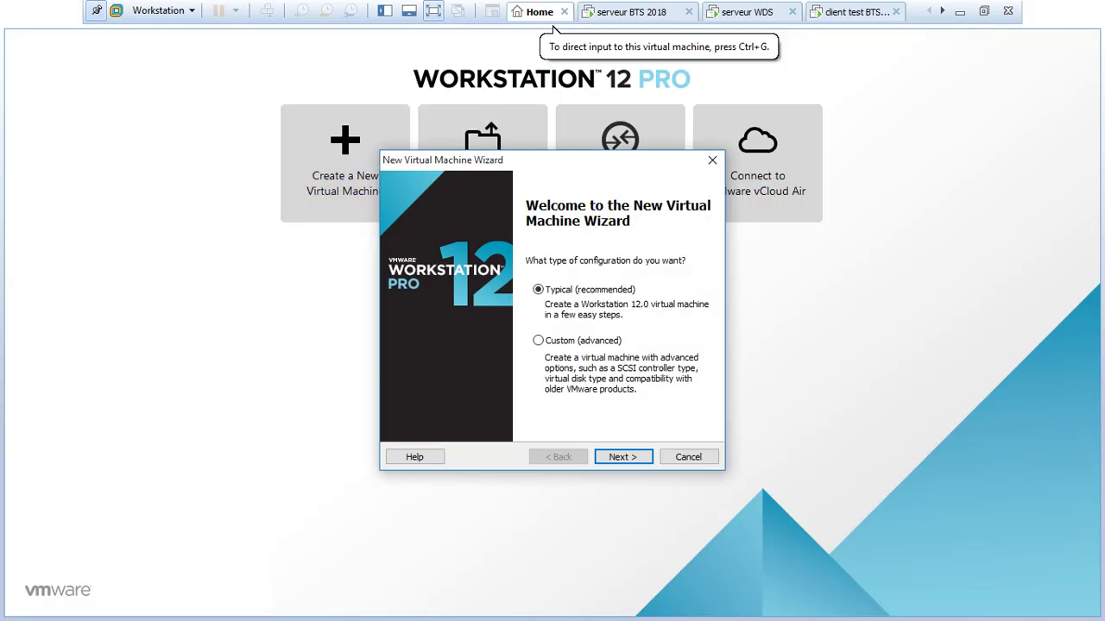
key(Return)
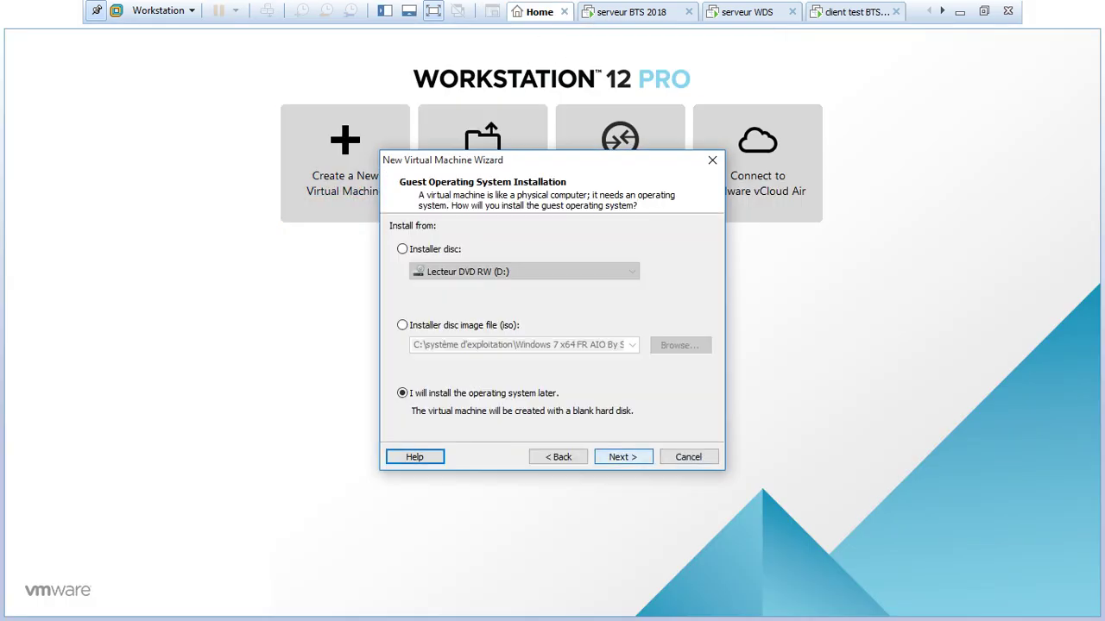
key(Return)
key(Return)
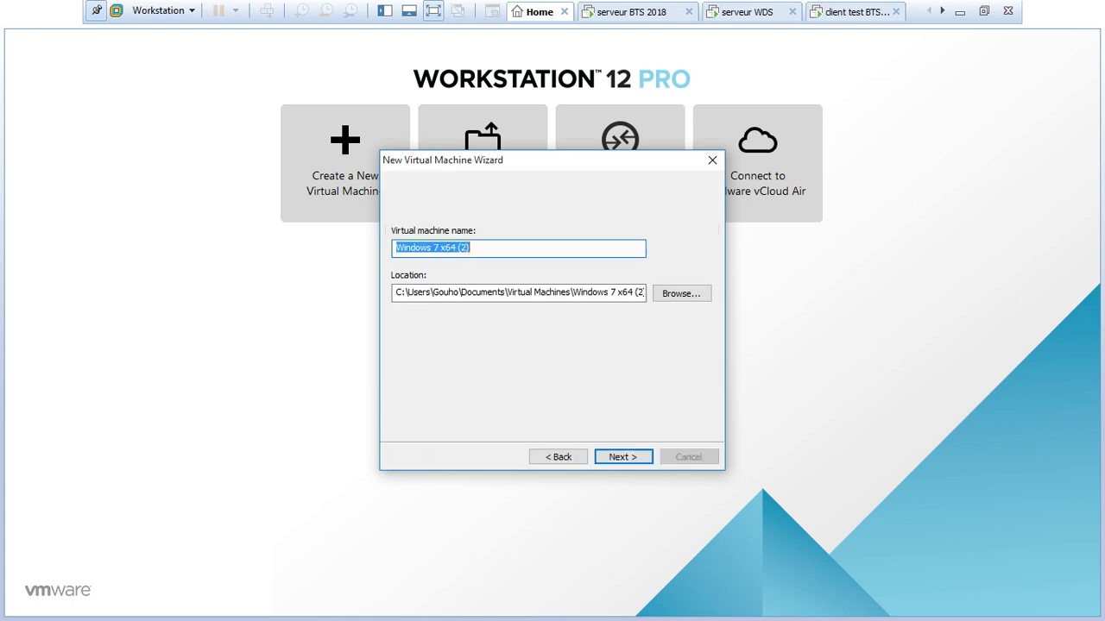
text(c)
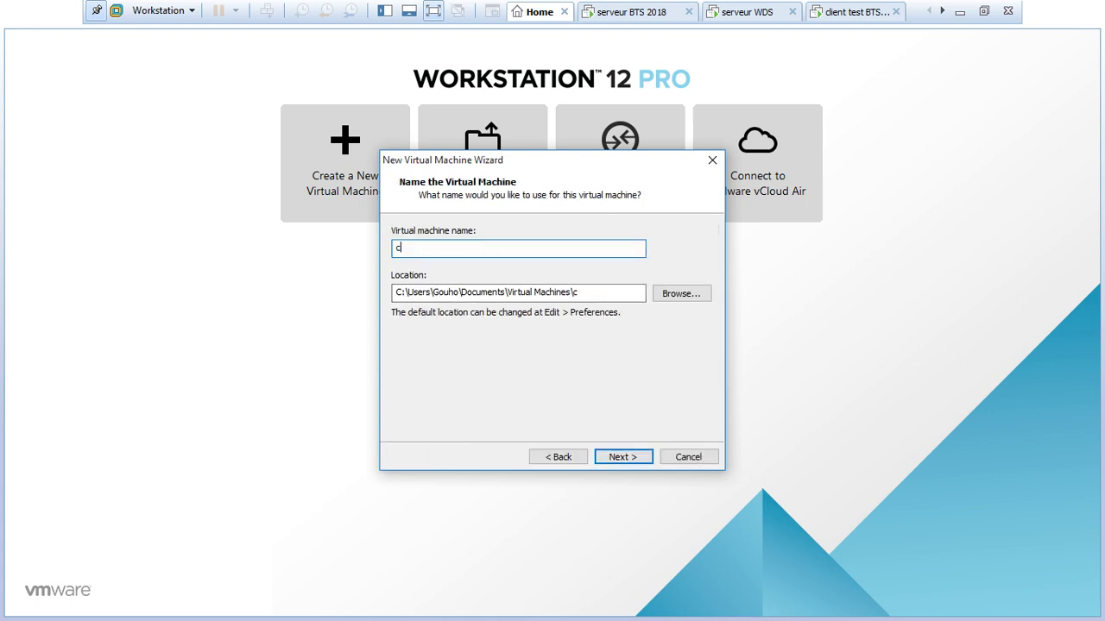
text(lient)
text(2)
text( bts)
key(BackSpace)
key(BackSpace)
key(BackSpace)
key(BackSpace)
text(test BT)
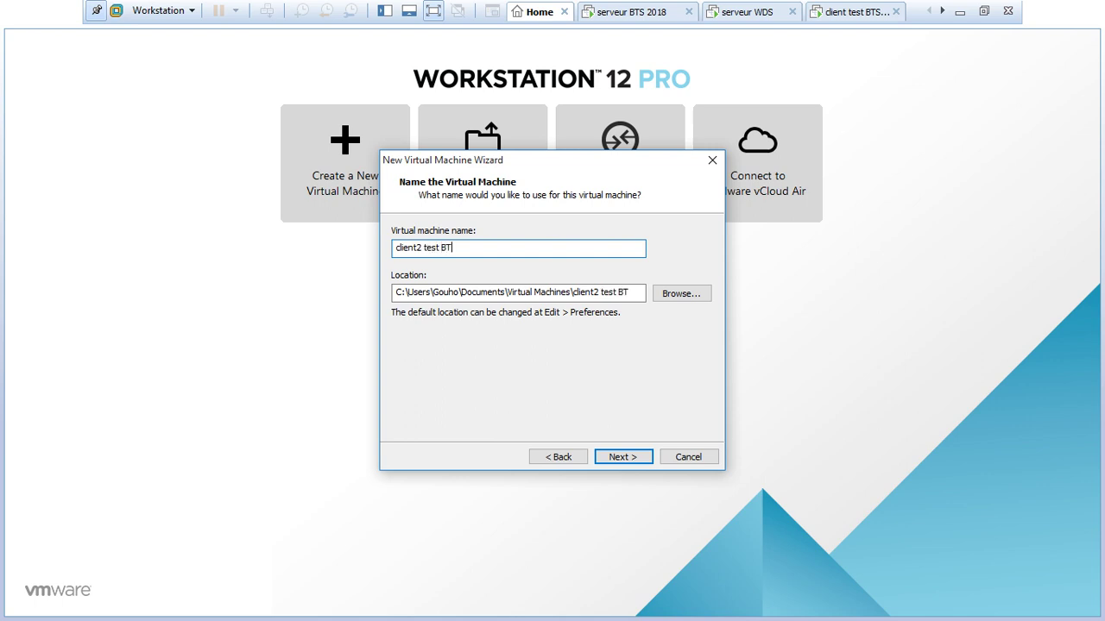
text(S 2018)
key(Return)
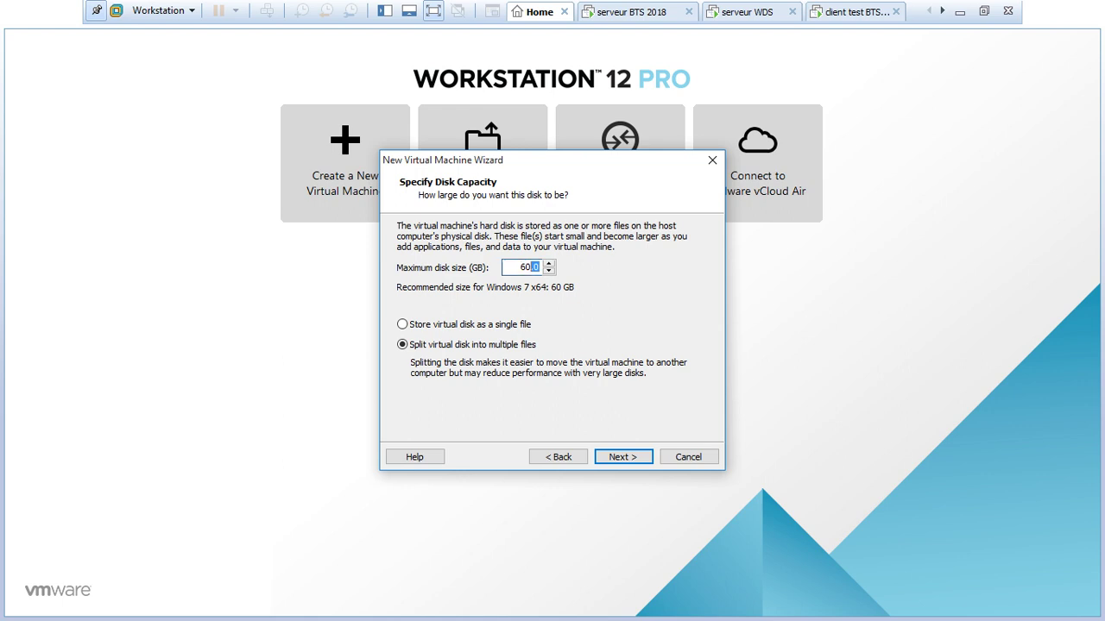
text(30)
key(Return)
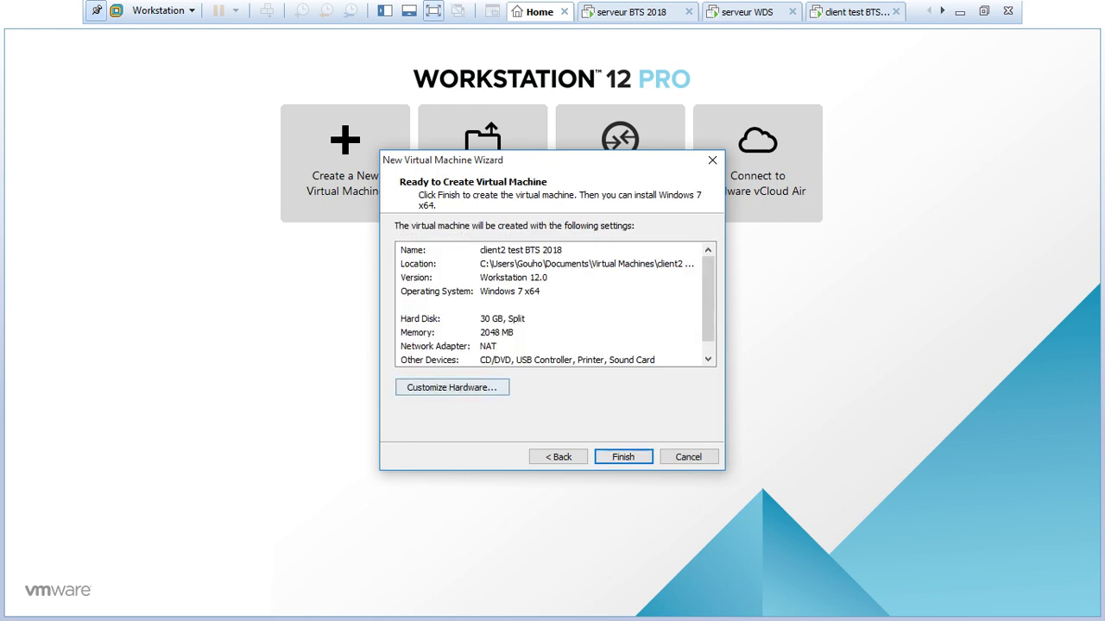
Set its memory to 1 GB and network adapter to Bridged, then finish creating it.
click(451, 387)
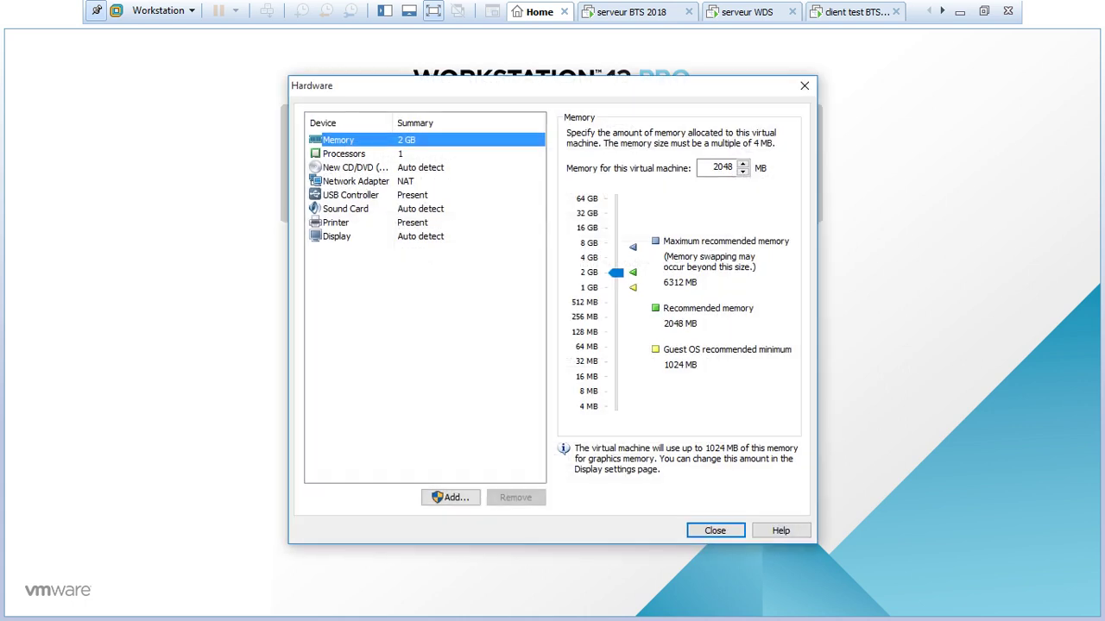
drag(616, 273, 616, 288)
click(355, 181)
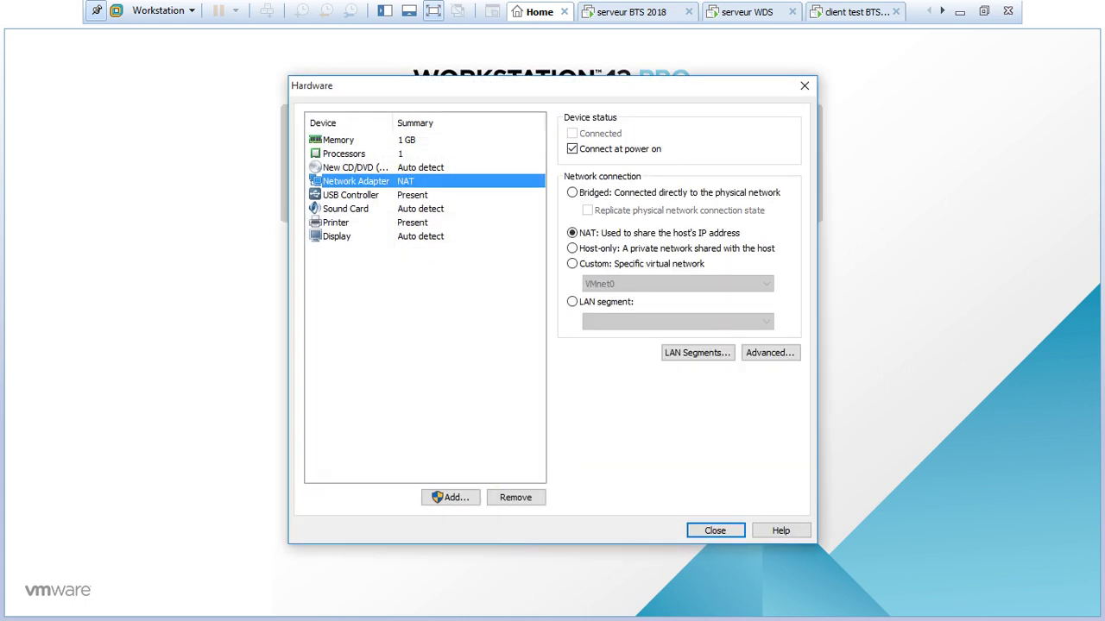
click(571, 192)
click(715, 530)
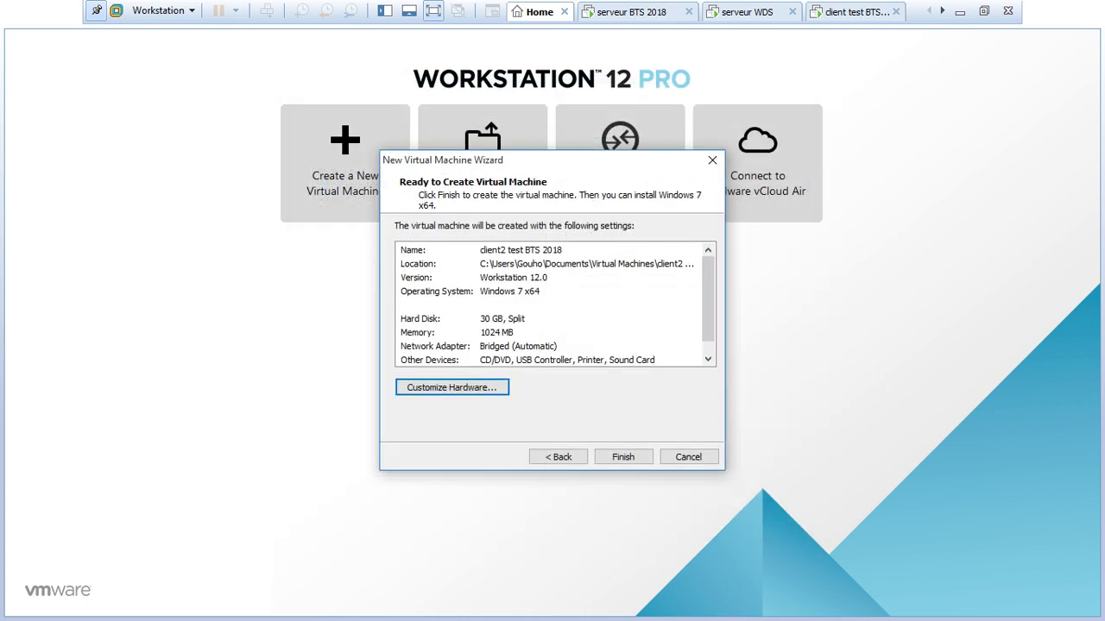
click(623, 456)
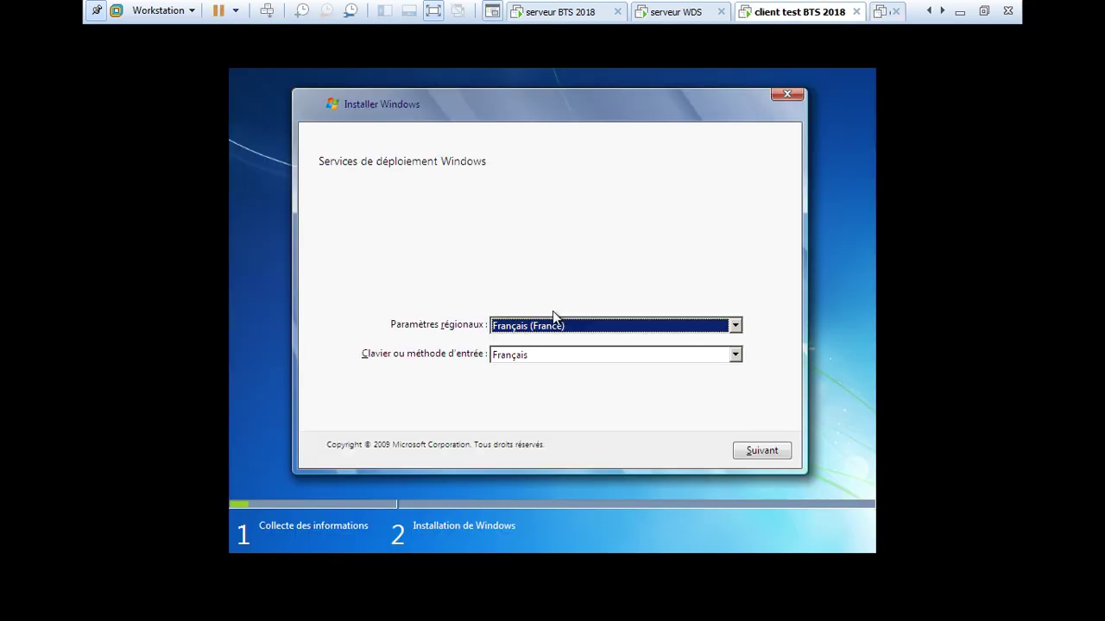
Accept the French regional settings and try logging in to WDS as administrateur.
click(553, 316)
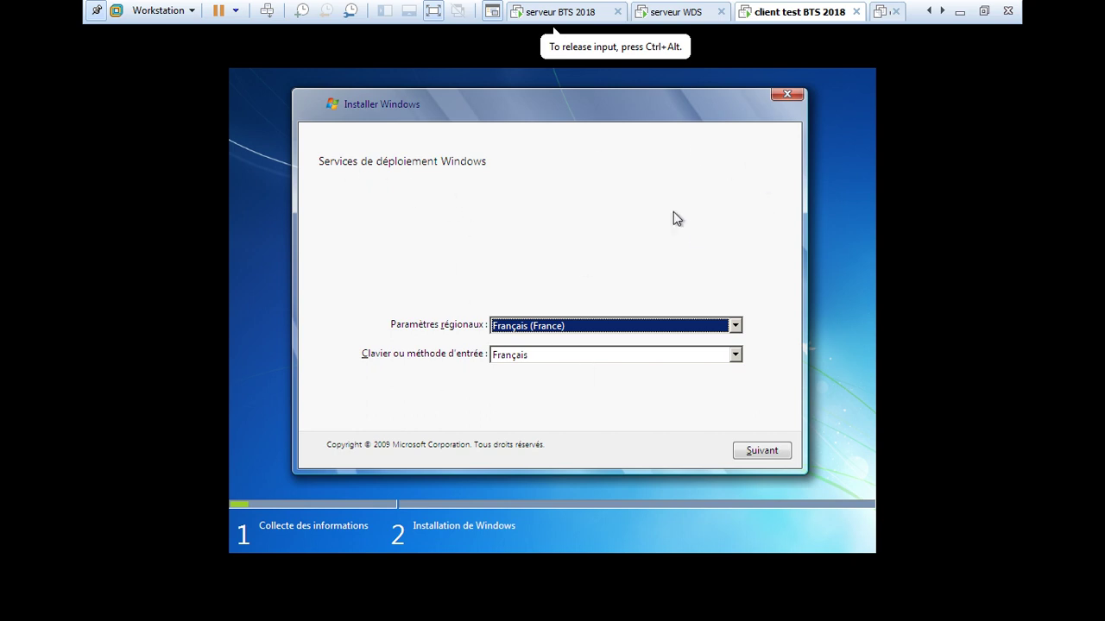
click(768, 456)
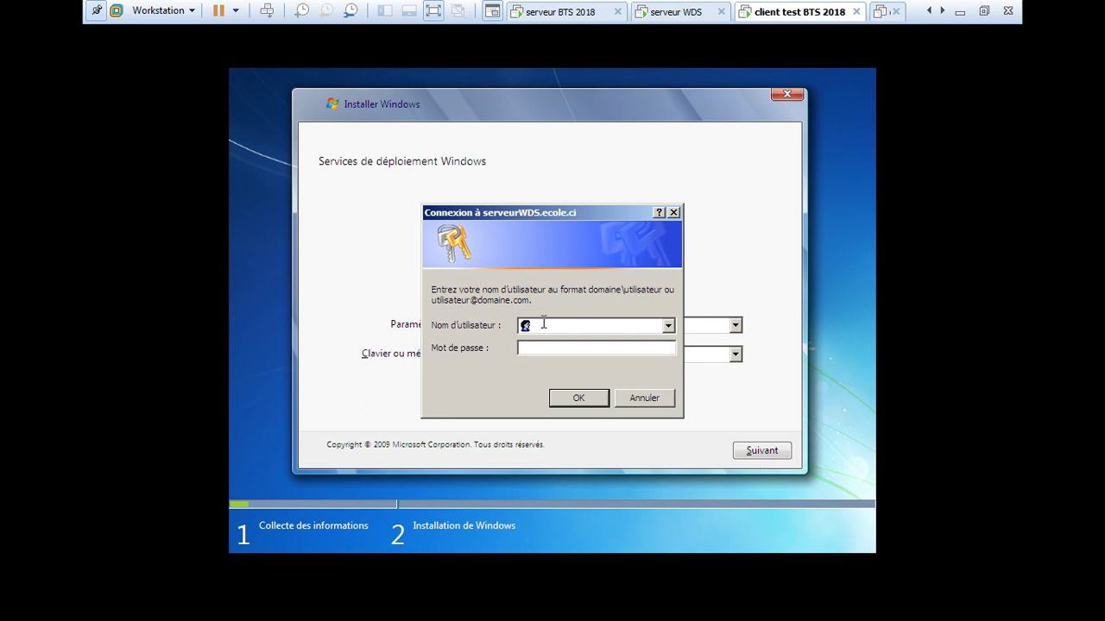
text(administrateur)
click(545, 352)
text(•••••••••••••)
key(Return)
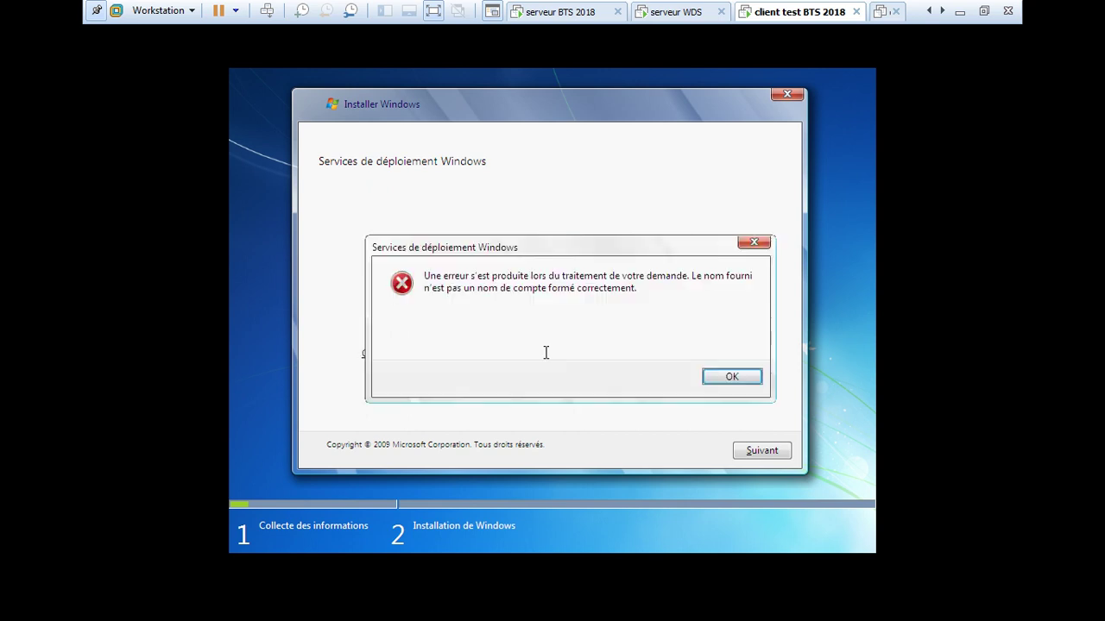
Dismiss the account-name error and retry the administrateur login with its password.
click(732, 376)
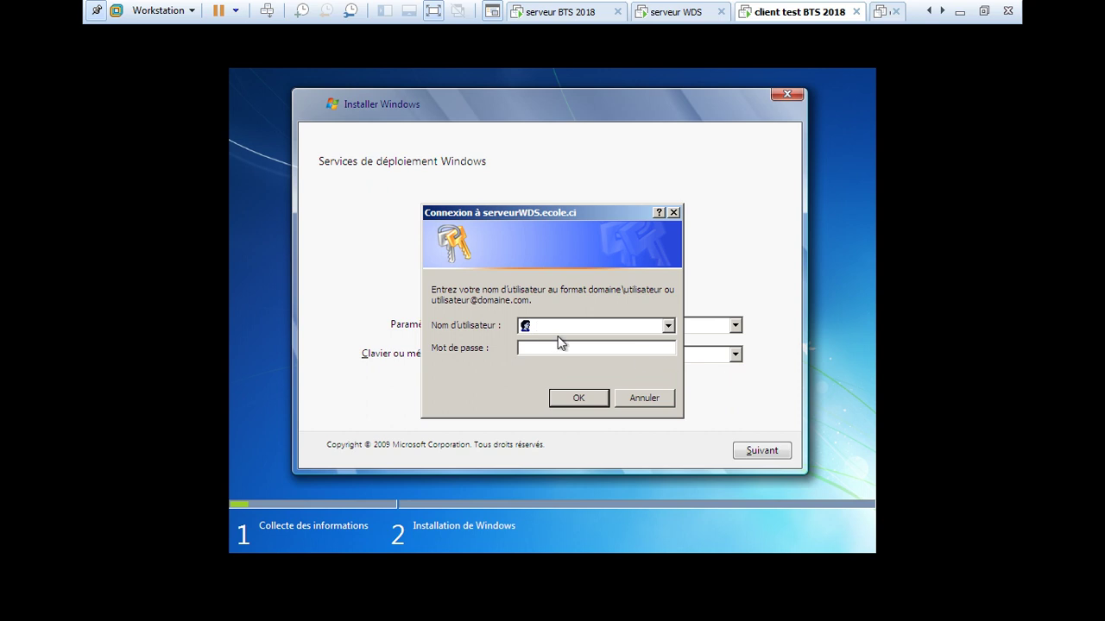
text(administrateur)
click(550, 350)
text(************)
click(578, 397)
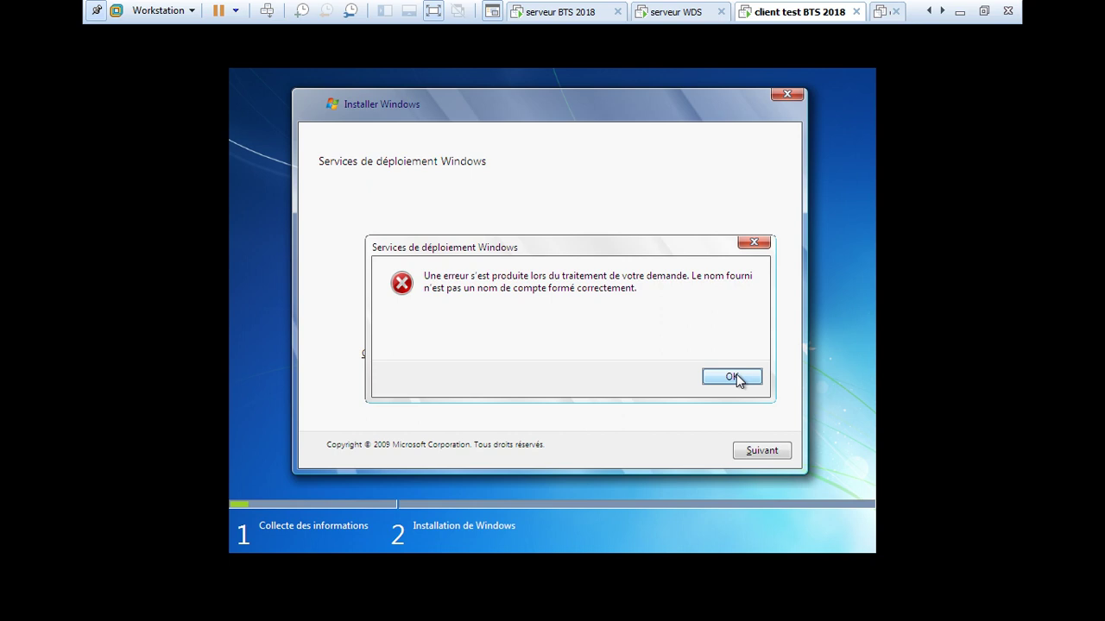
Dismiss the error and enter the domain administrator account in user@domain form with its password.
click(734, 377)
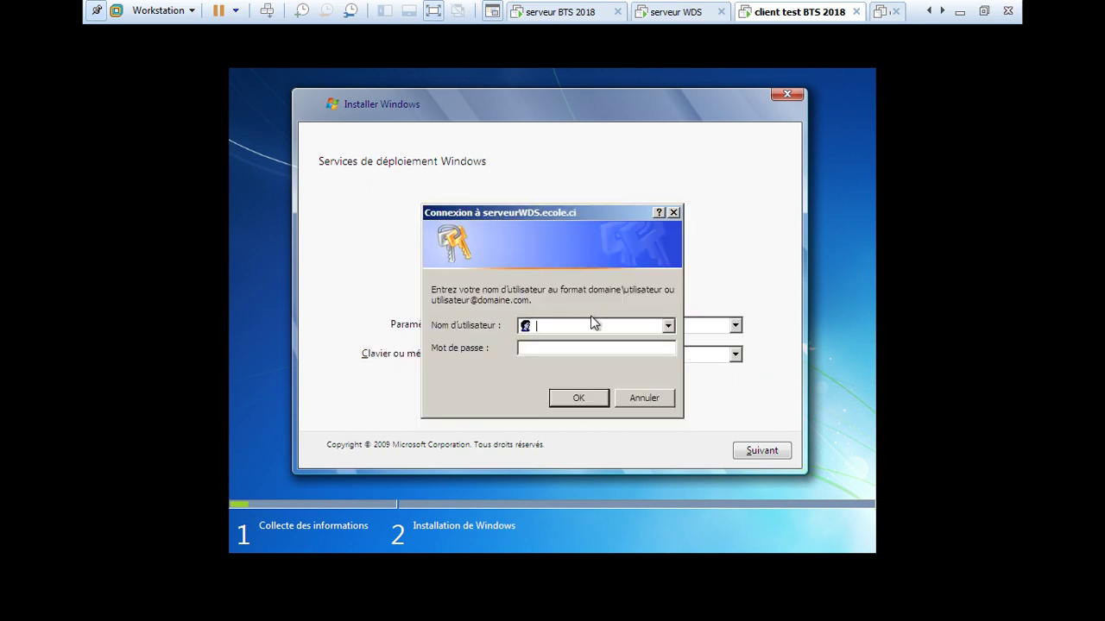
text(administrateur@ecole.ci)
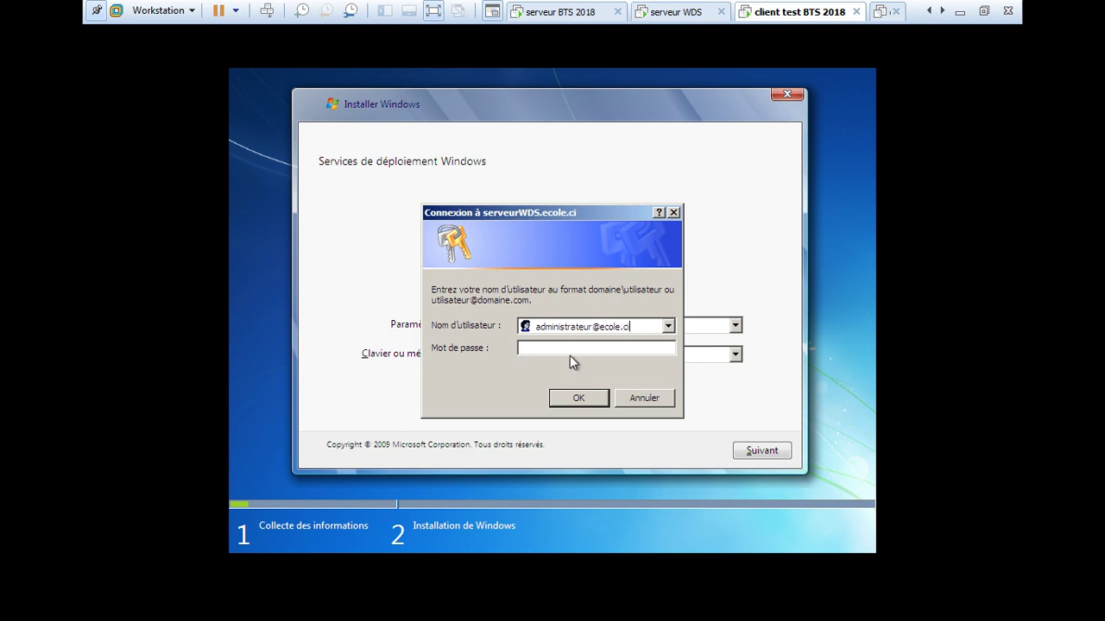
click(566, 347)
text(••••••••••••)
Log in to WDS, choose Windows 7 PROFESSIONAL and install onto the unallocated 30 Go disk.
key(Return)
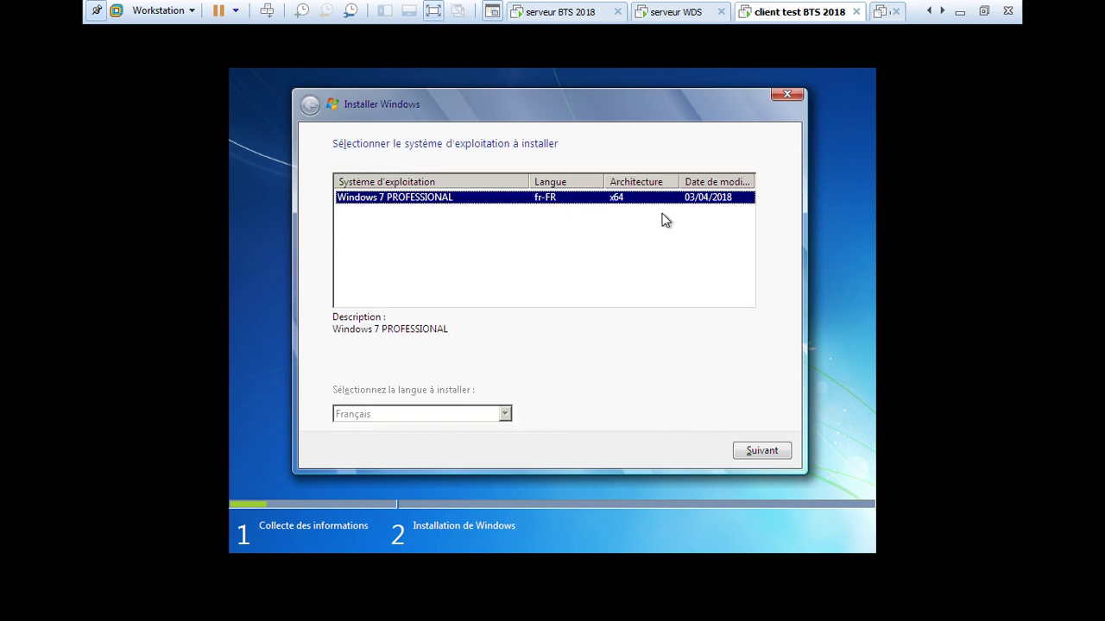
click(758, 453)
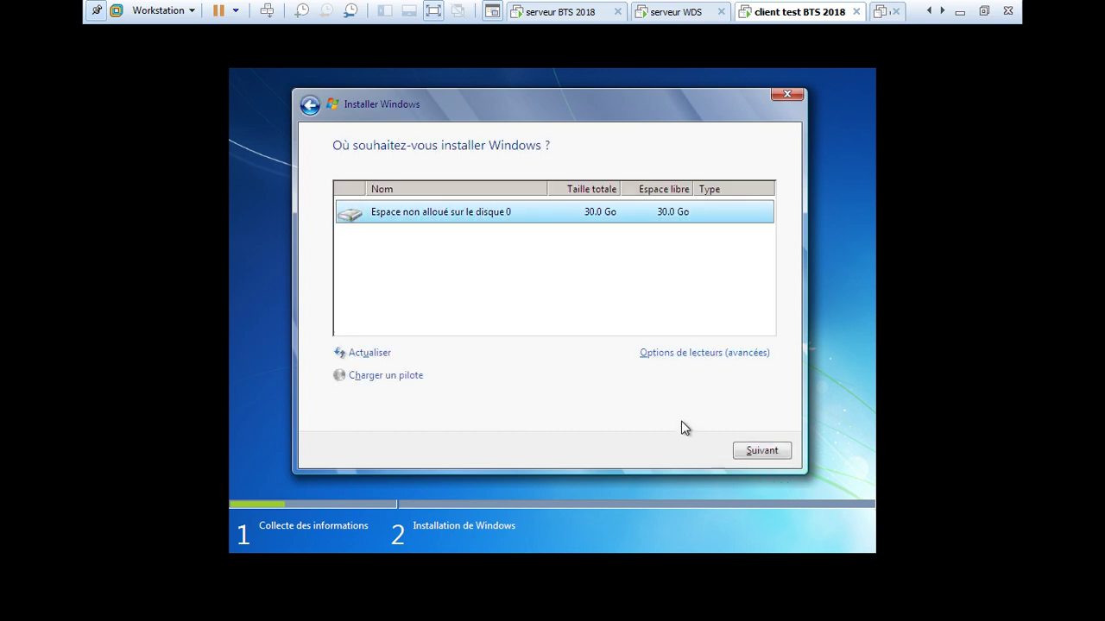
click(760, 453)
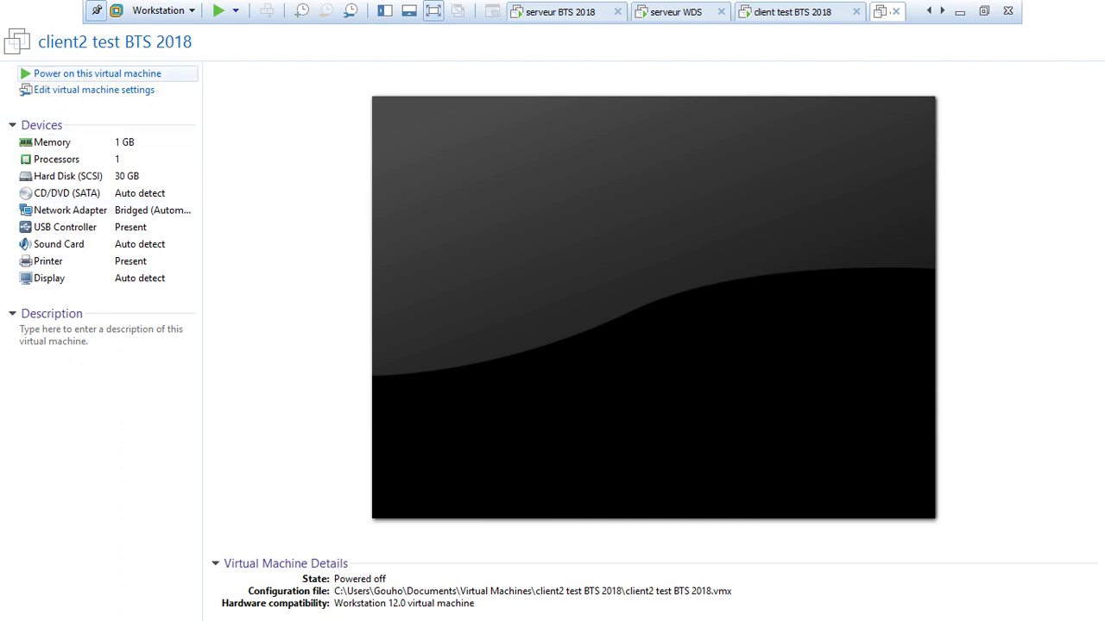
Power on client2 test BTS 2018 and PXE-boot it with F12 into WIN SEVEN BTS 2018.
click(97, 73)
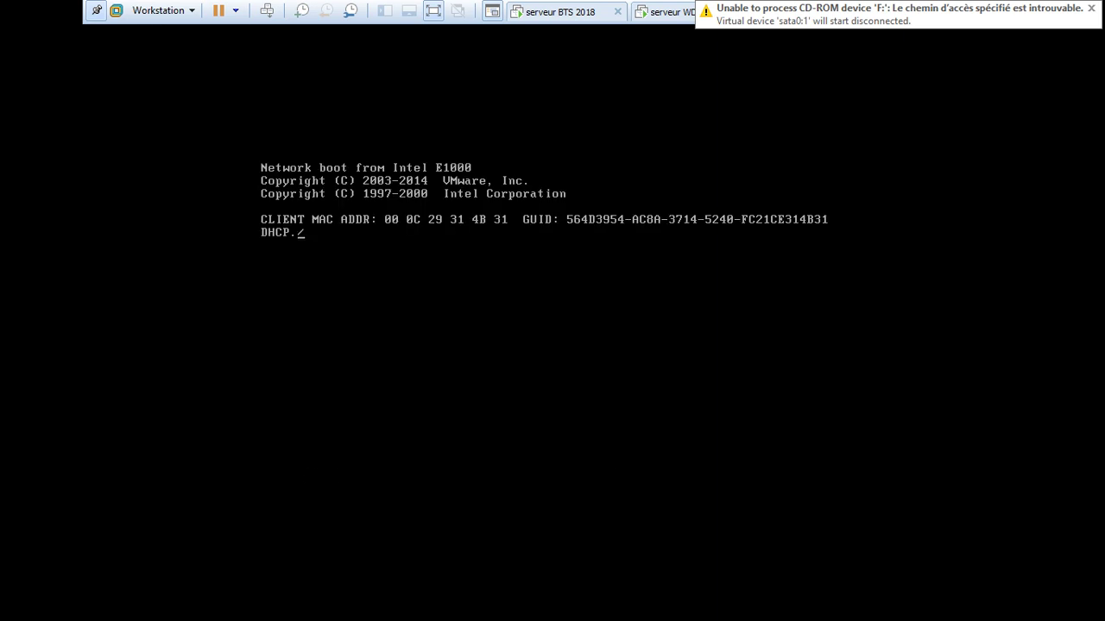
click(553, 32)
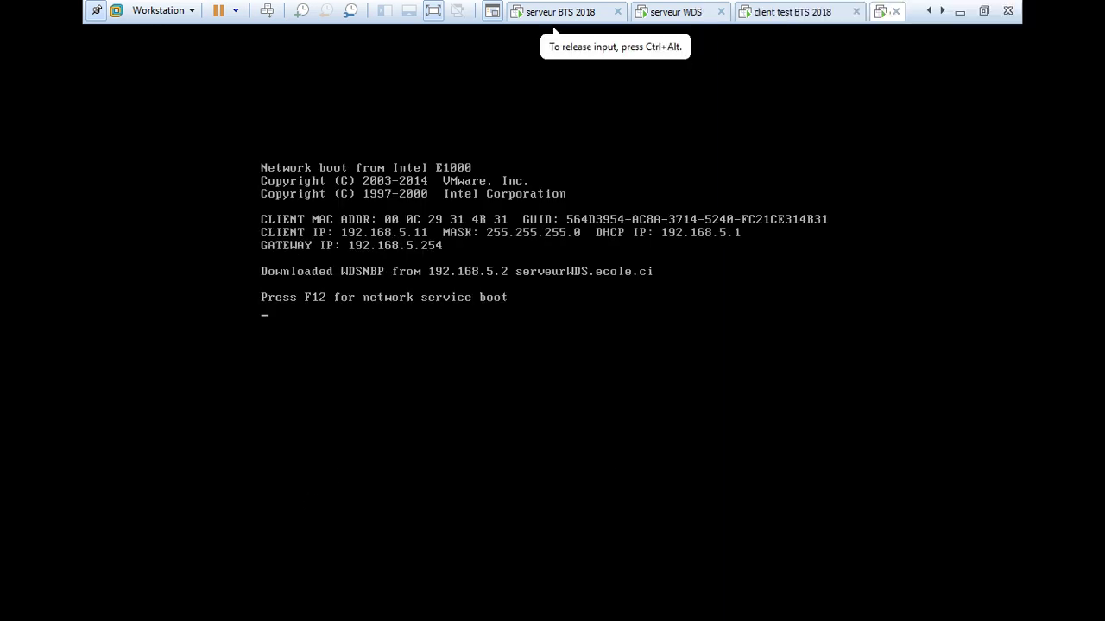
key(F12)
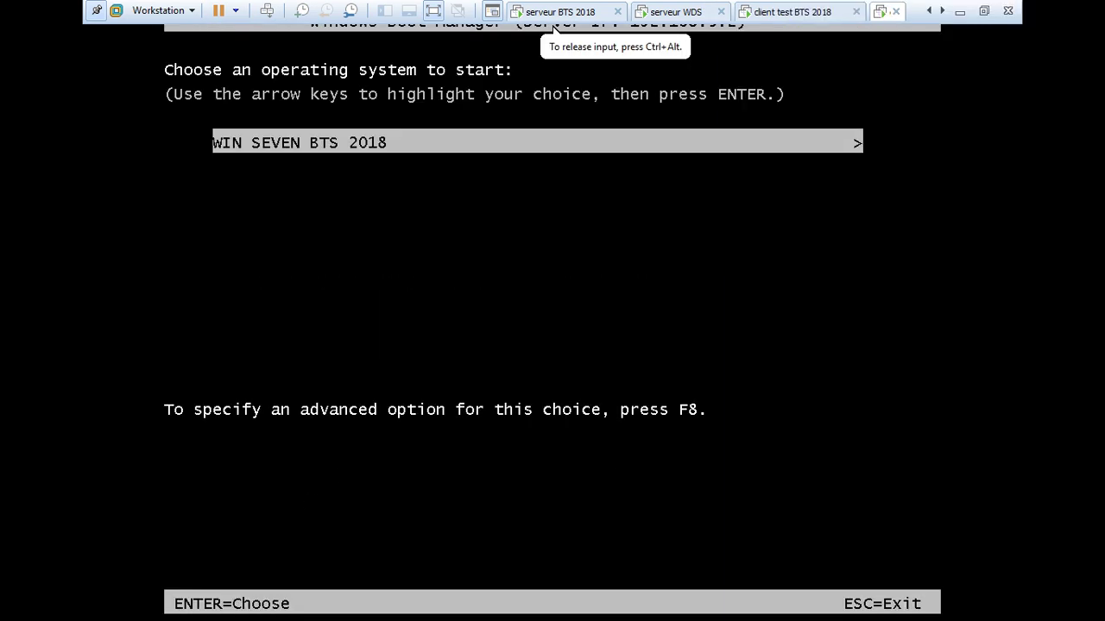
key(Return)
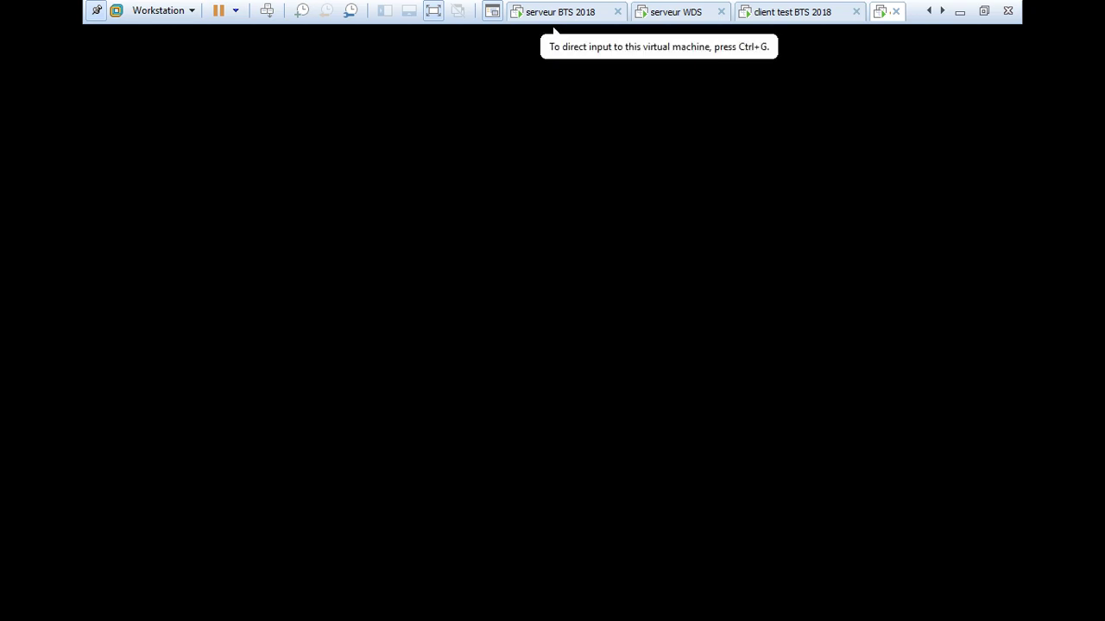
key(ctrl+shift+Tab)
key(ctrl+g)
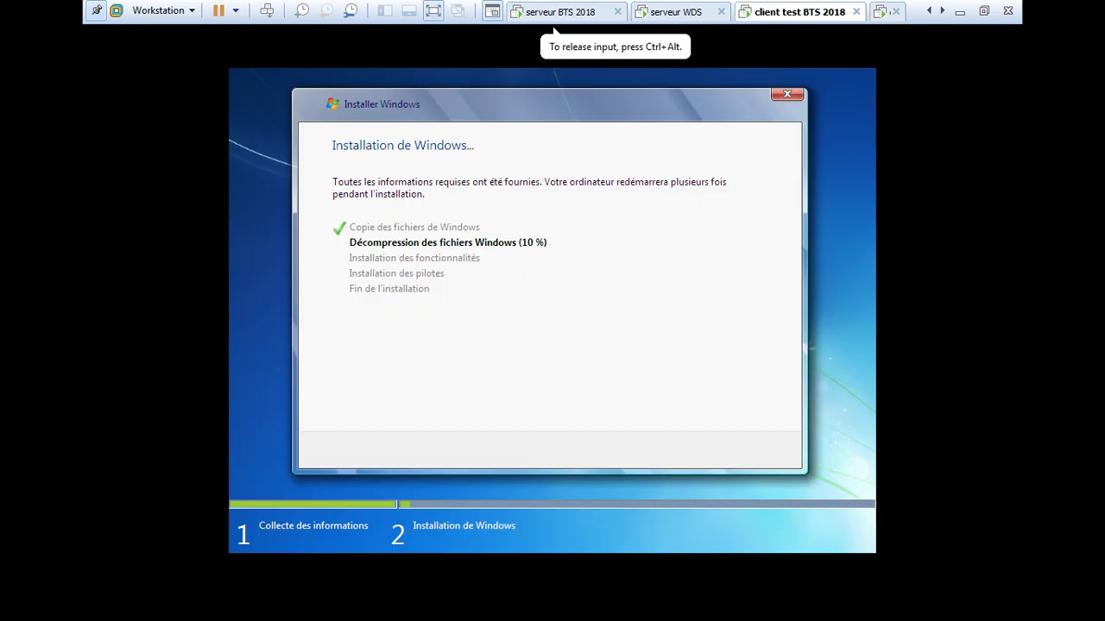
key(ctrl+Tab)
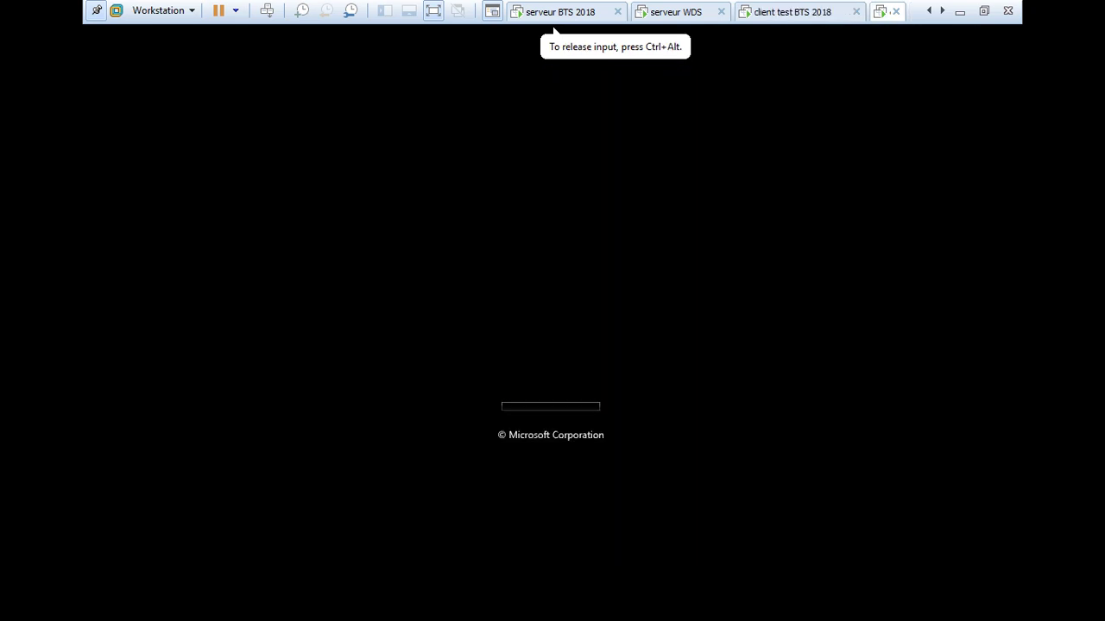
Check the first client's installation progress while client2 setup loads.
key(ctrl+shift+Tab)
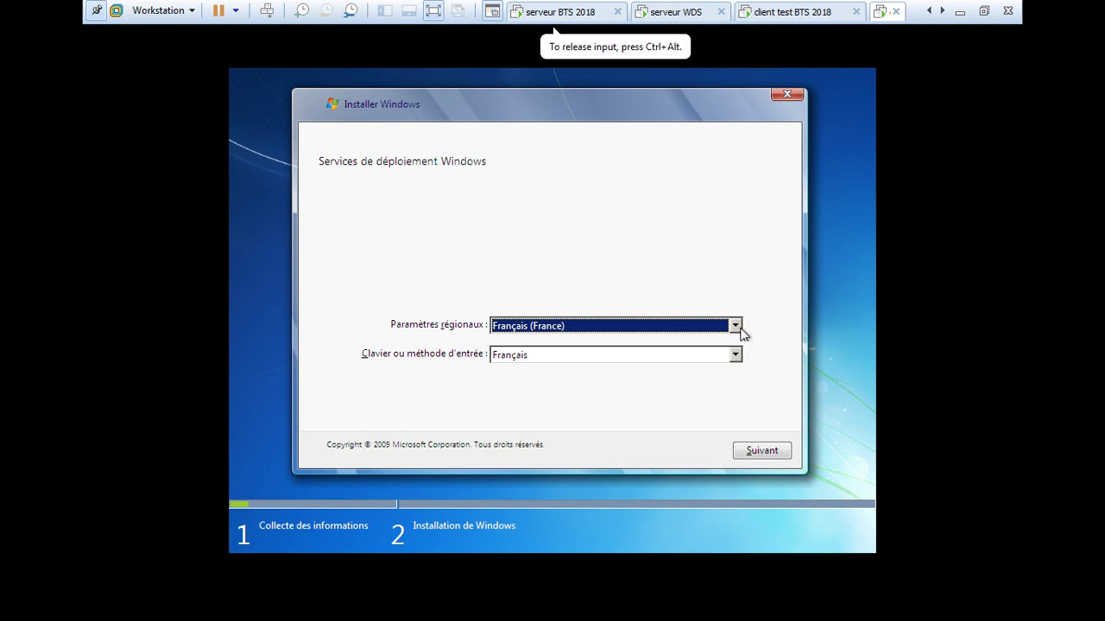
Log client2 in with the domain administrator credentials, choose Windows 7 PROFESSIONAL and the 30 Go disk.
click(762, 456)
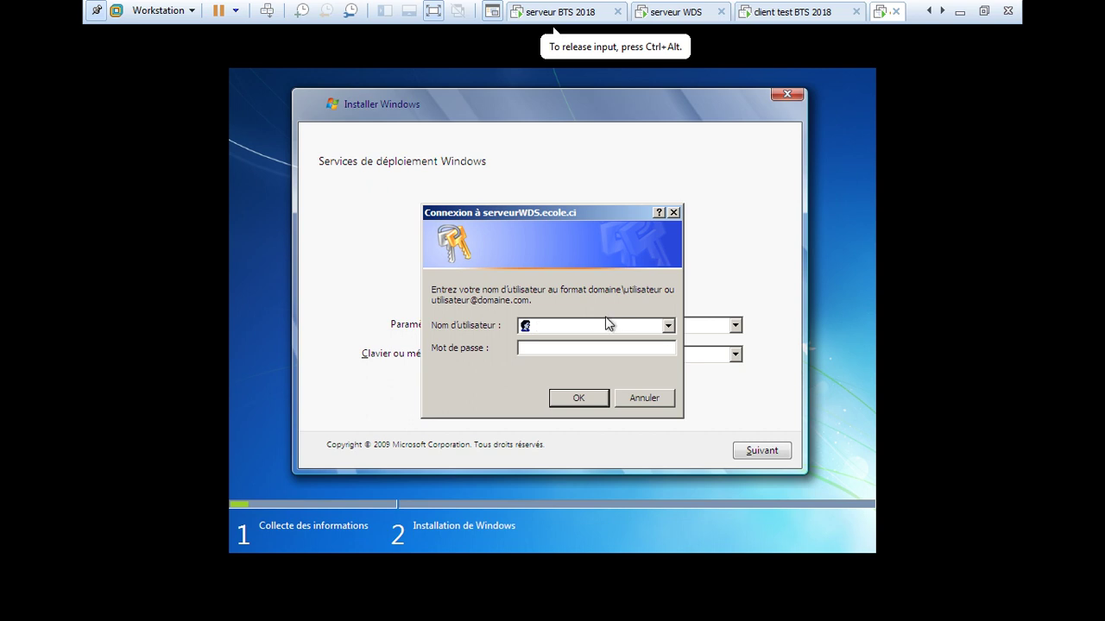
text(admin)
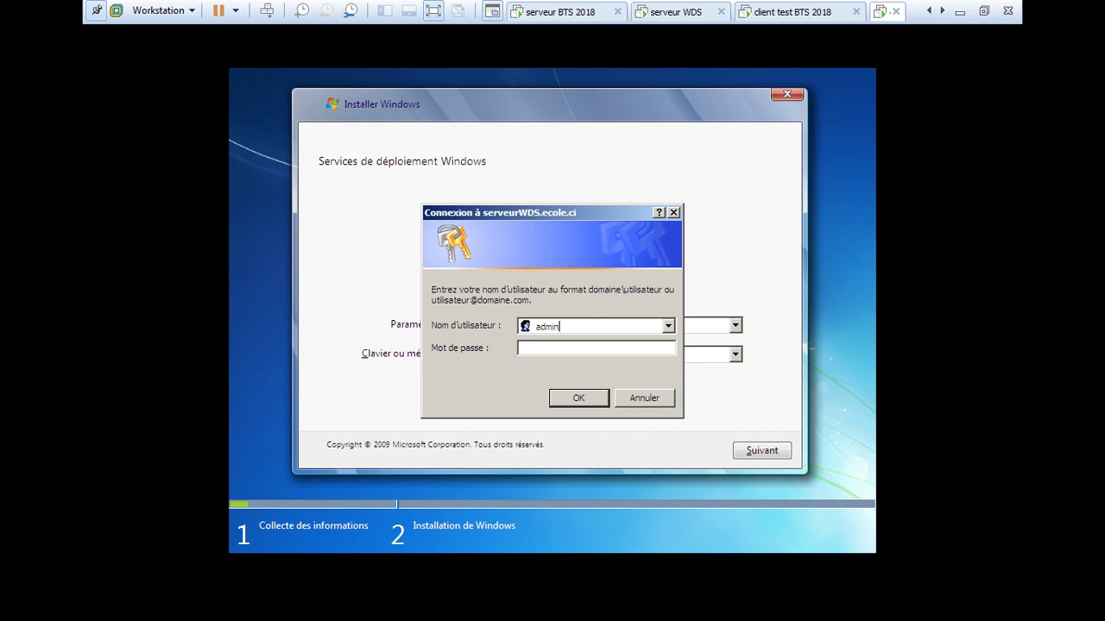
text(istra)
text(teur)
text(@ec)
text(ole)
text(.ci)
text(••••••)
text(•)
text(••)
text(•••)
key(Return)
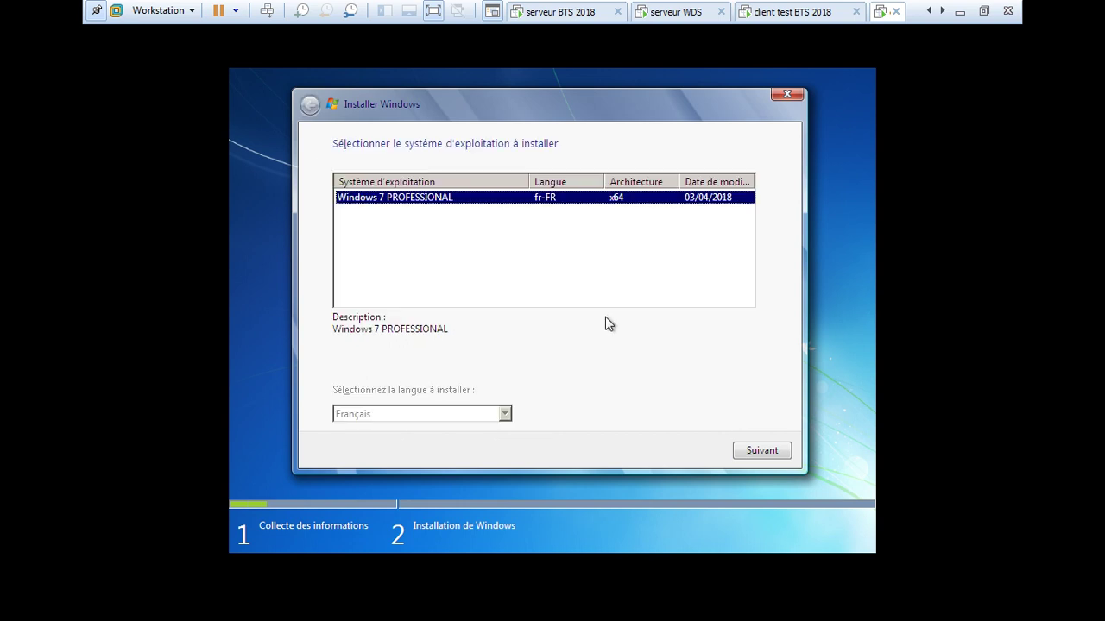
click(762, 451)
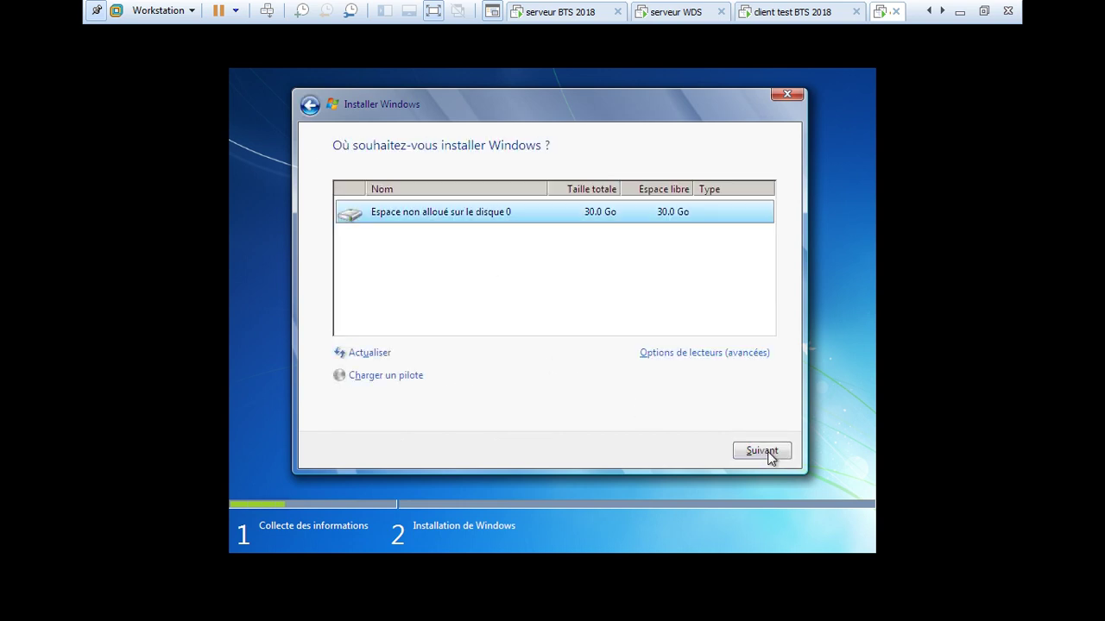
click(767, 454)
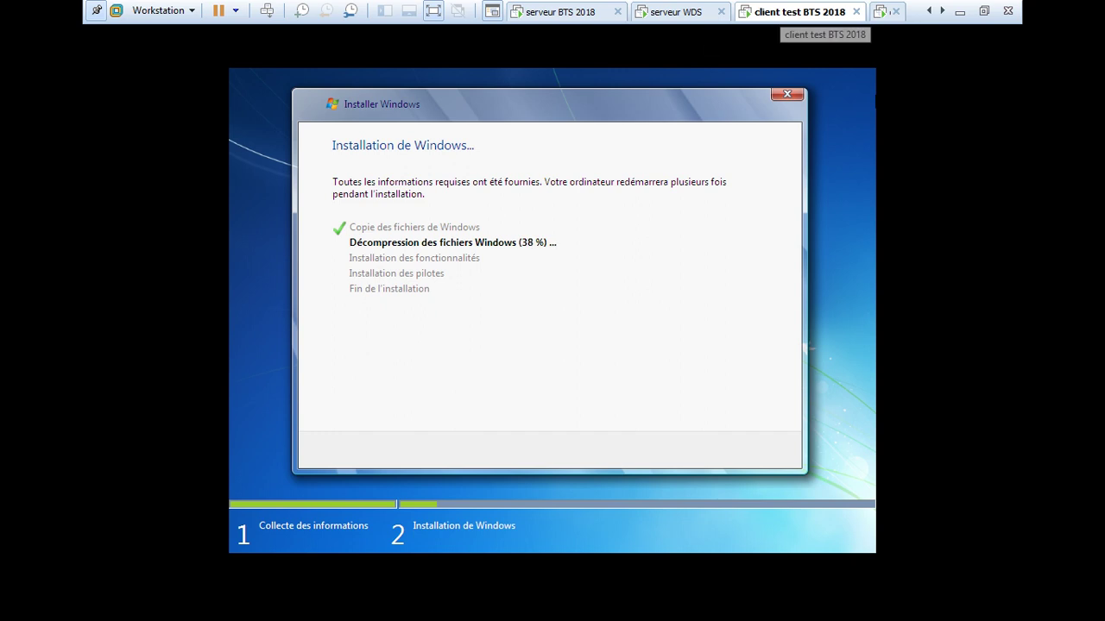
Close and power off both client test BTS 2018 and client2 test BTS 2018.
click(855, 11)
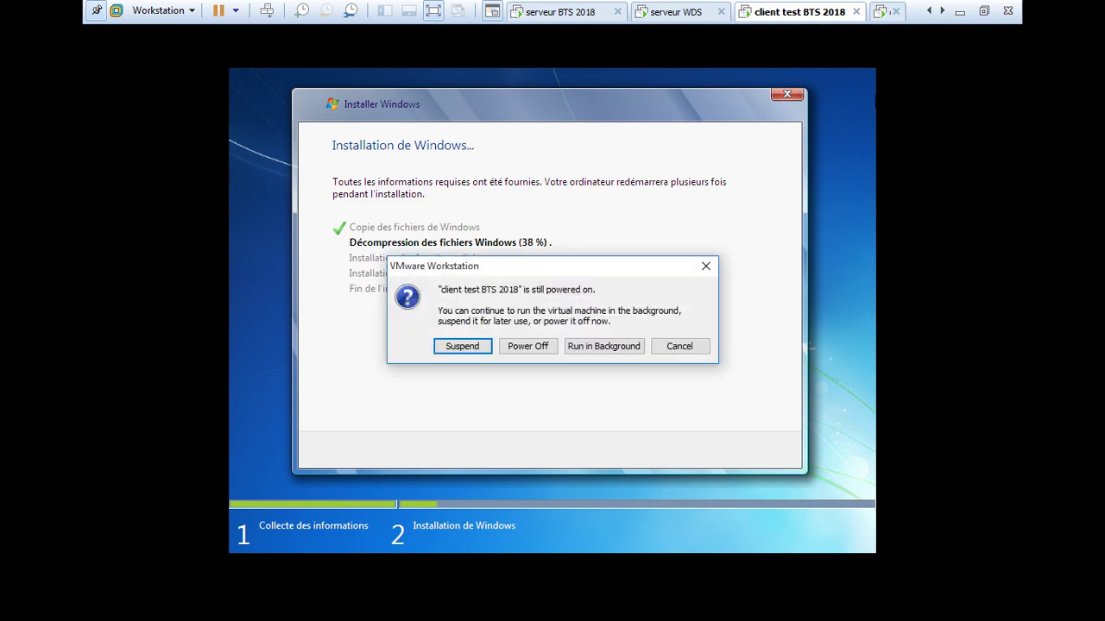
click(527, 346)
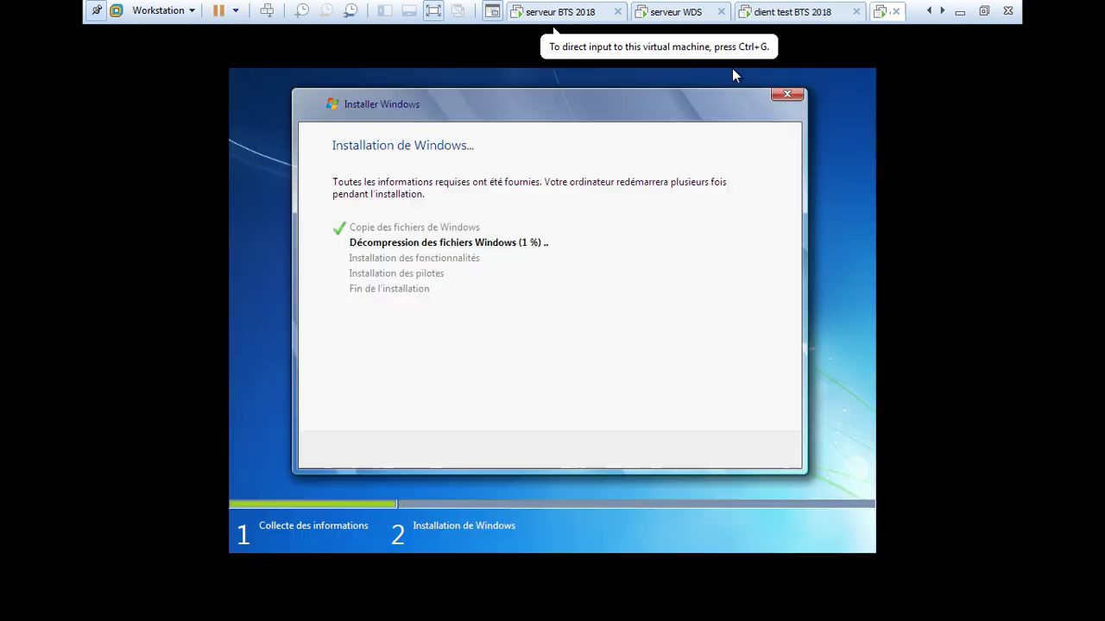
click(895, 11)
click(527, 346)
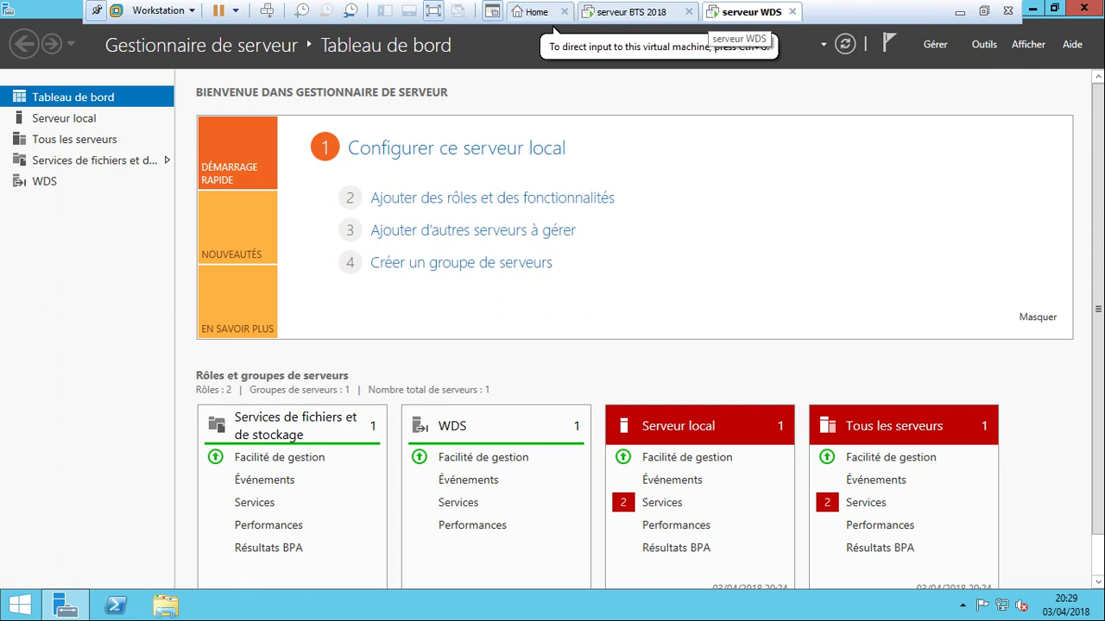
Power off and close serveur WDS and serveur BTS 2018, then quit VMware Workstation.
click(791, 11)
click(527, 346)
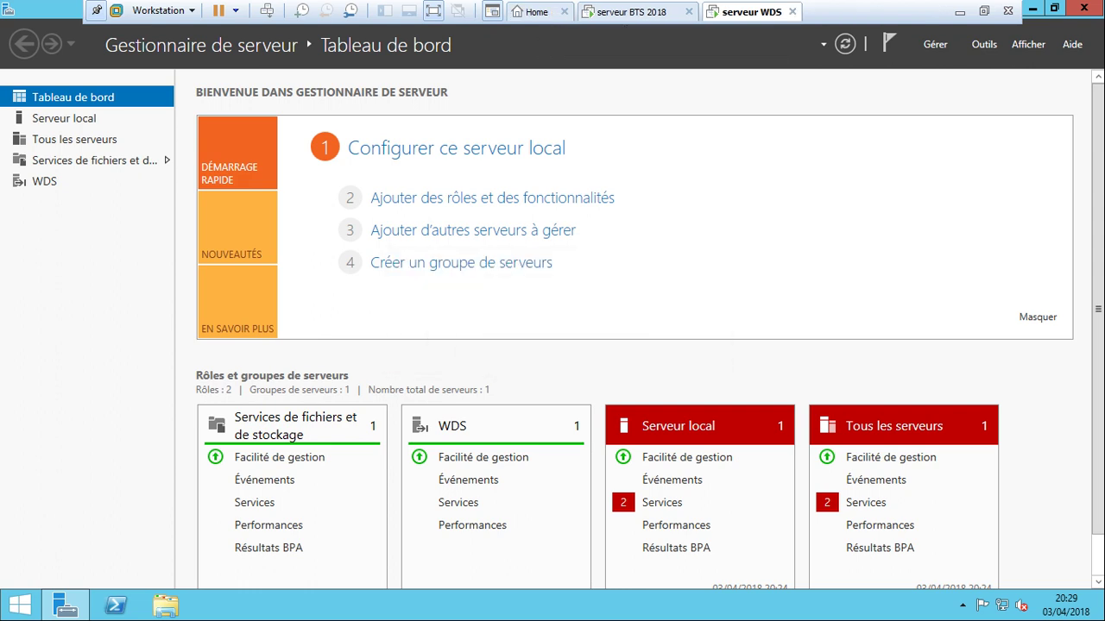
click(744, 11)
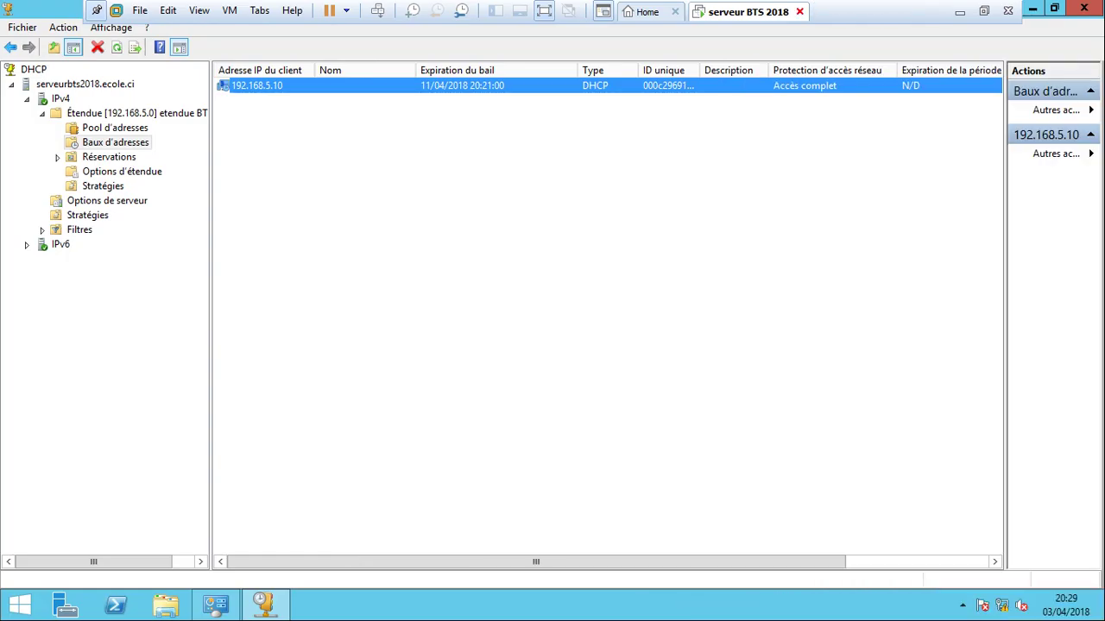
click(799, 11)
click(500, 341)
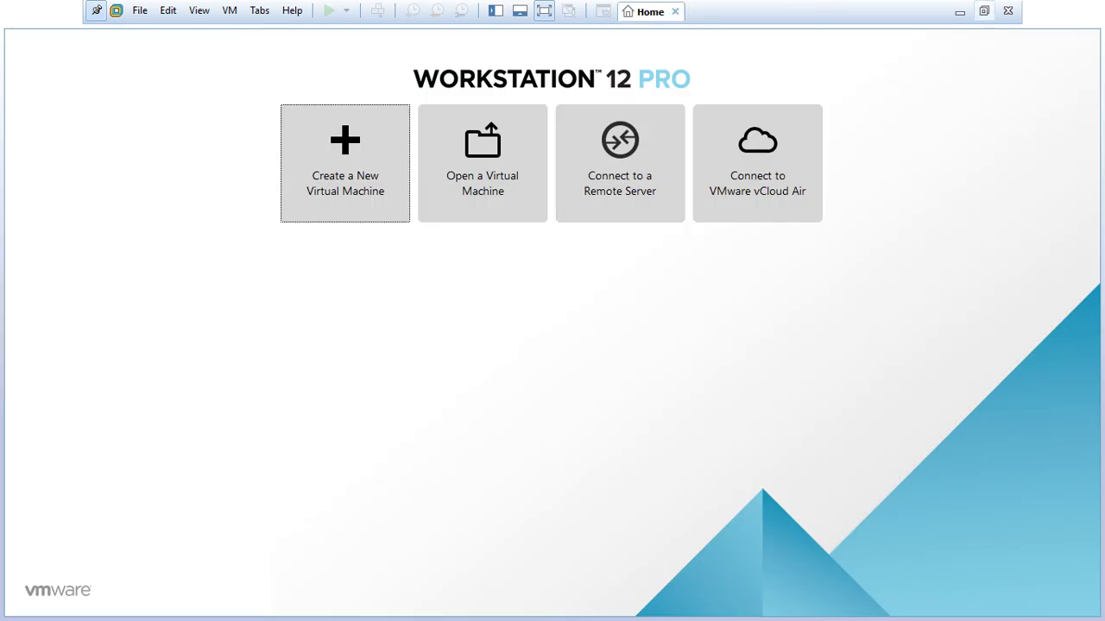
click(983, 10)
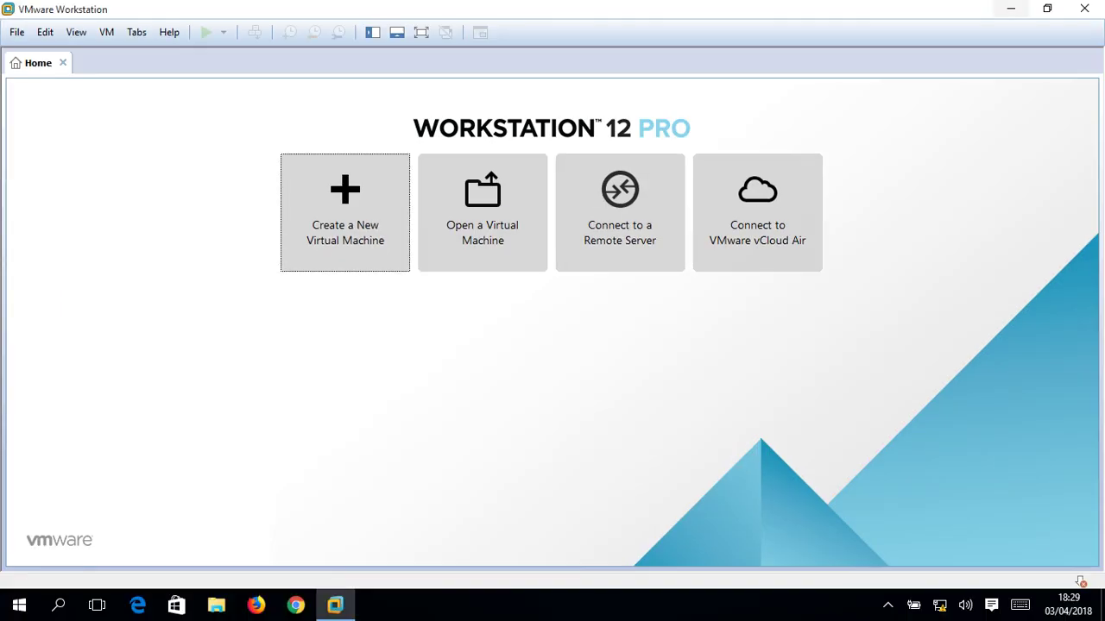
click(1084, 8)
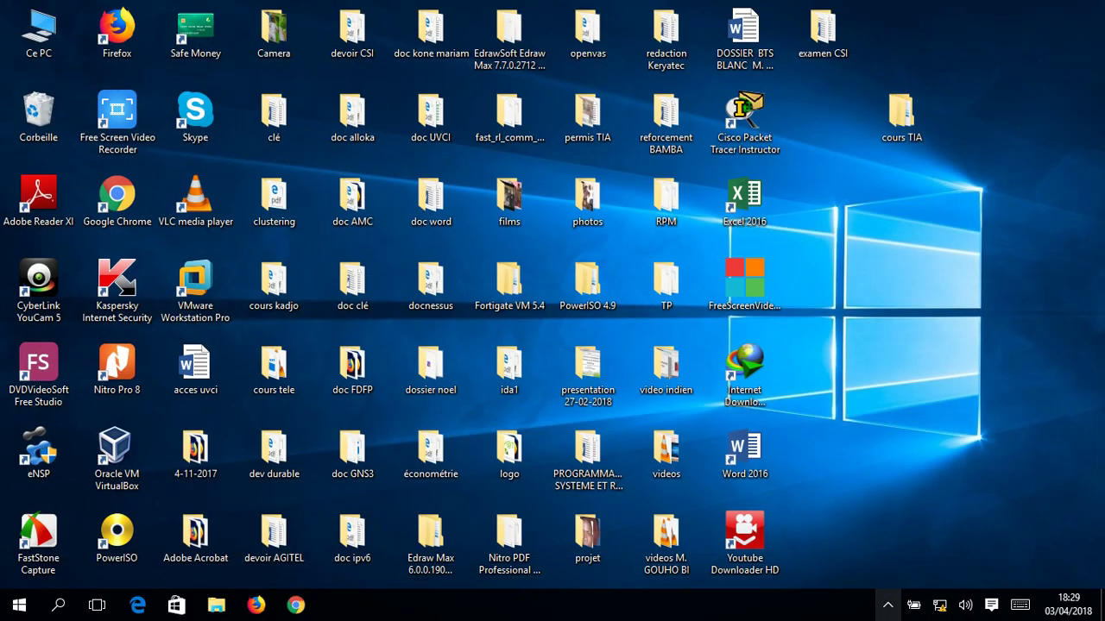